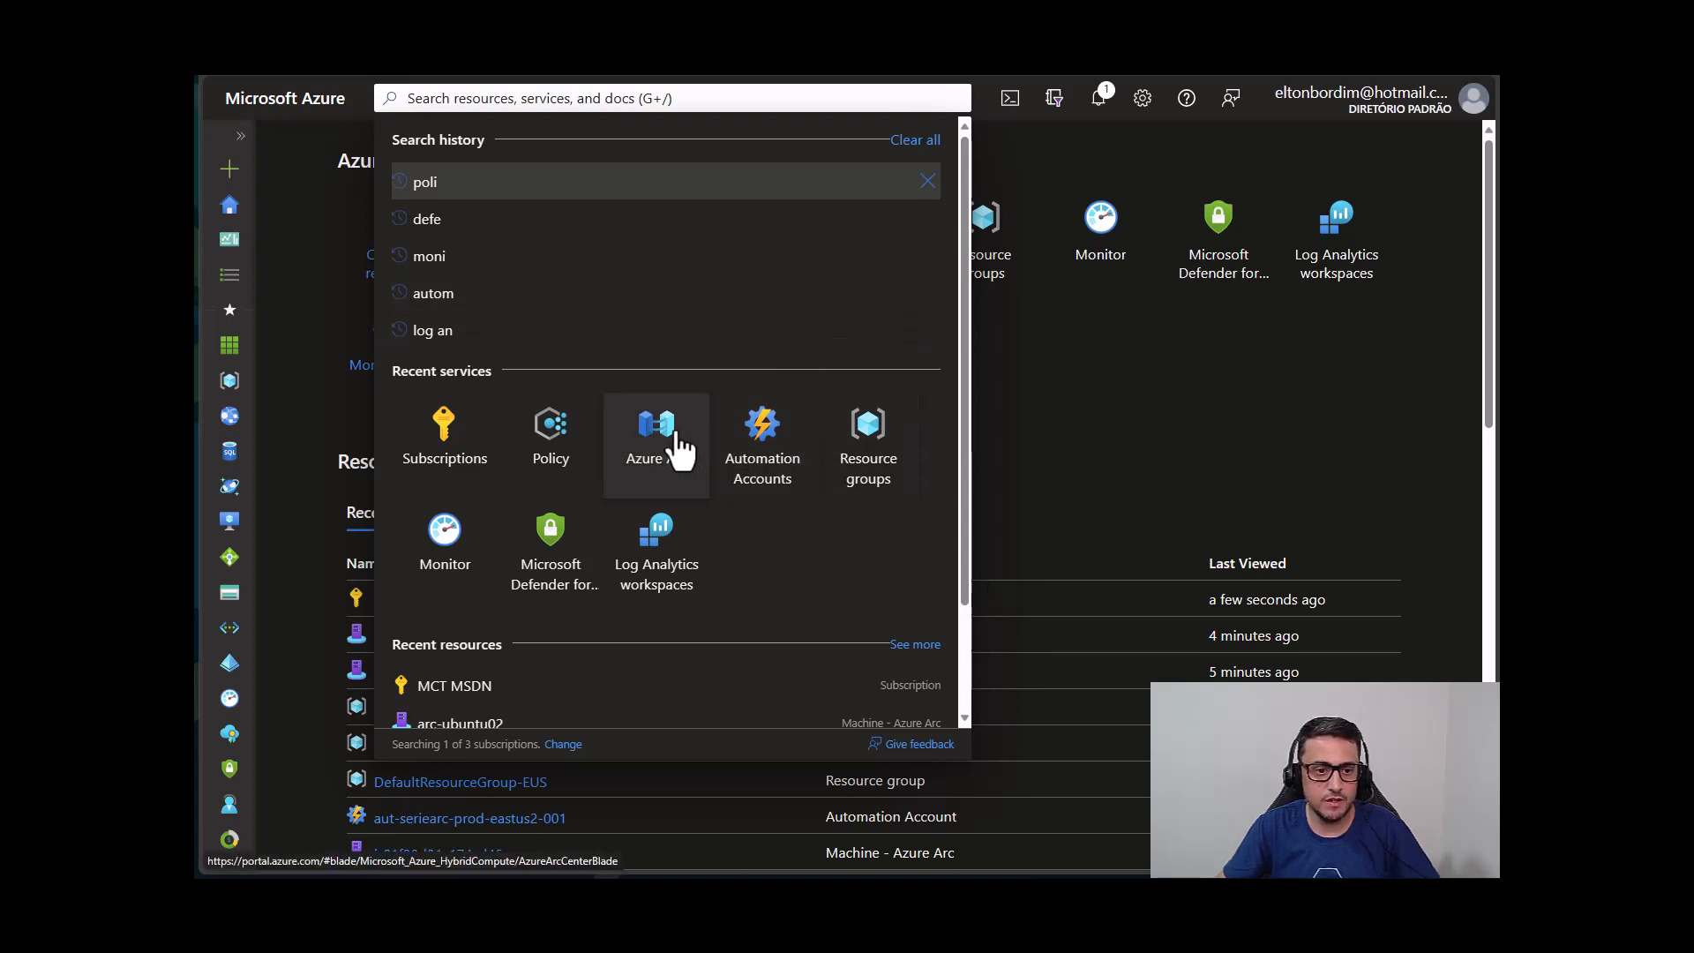
Open the Azure Arc machines list and review the machines' agent status, operating system, Defender and monitoring agent columns.
click(669, 446)
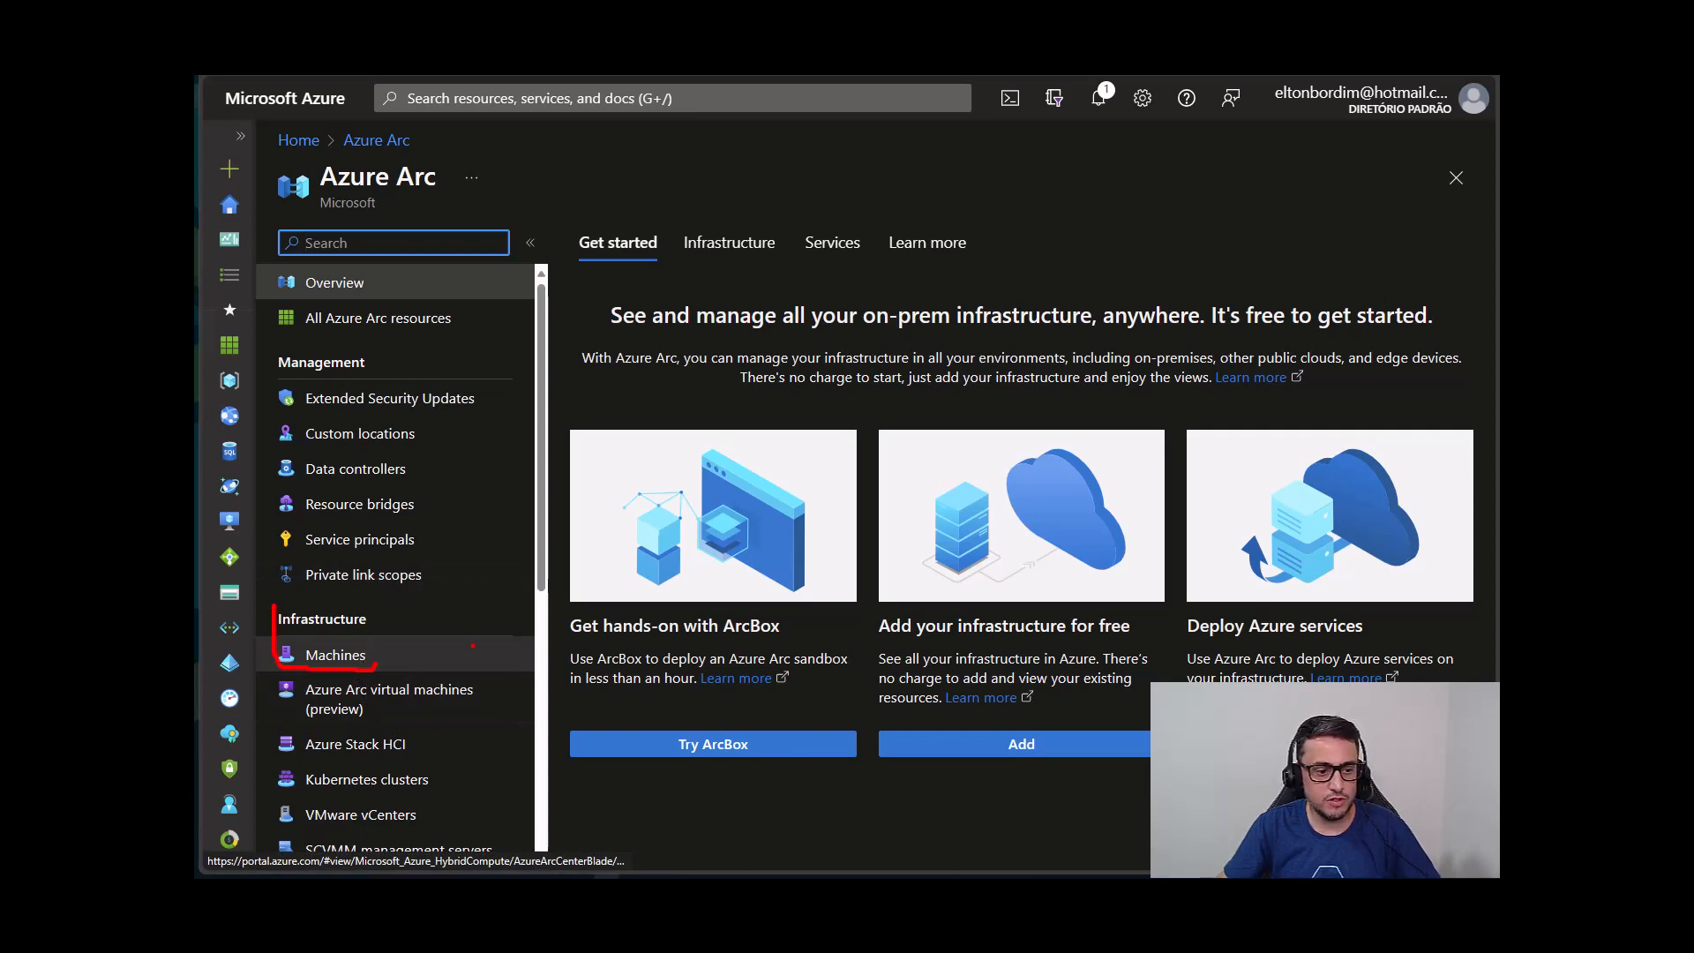
click(368, 657)
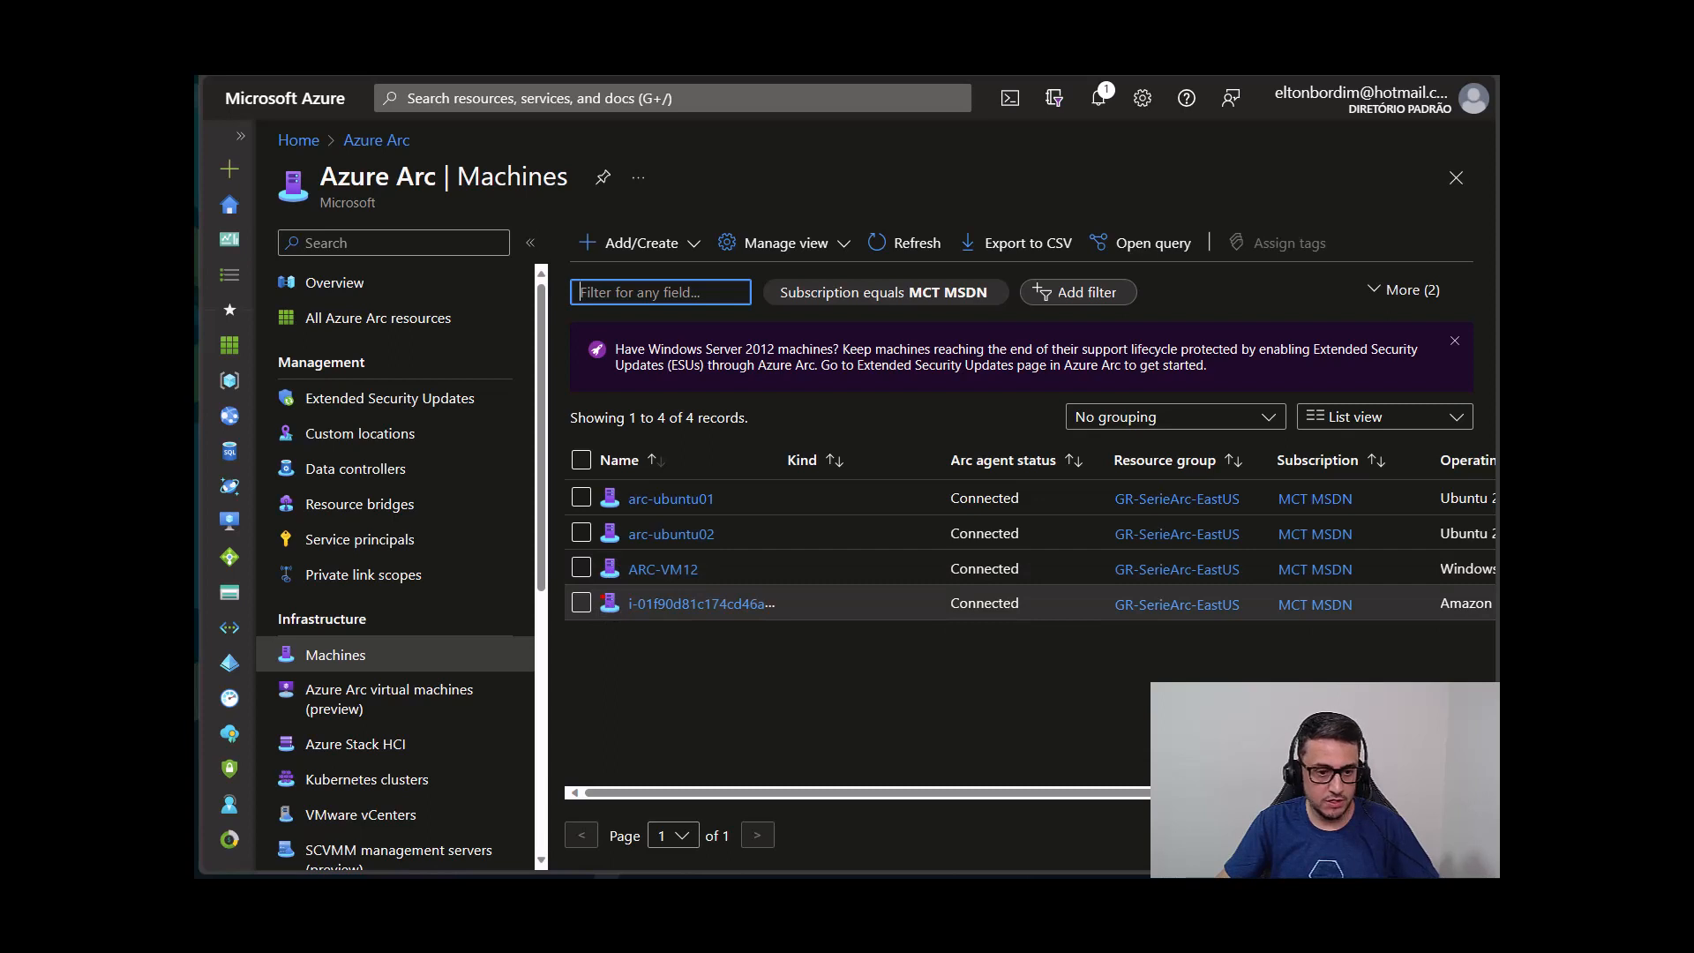
drag(590, 612, 754, 633)
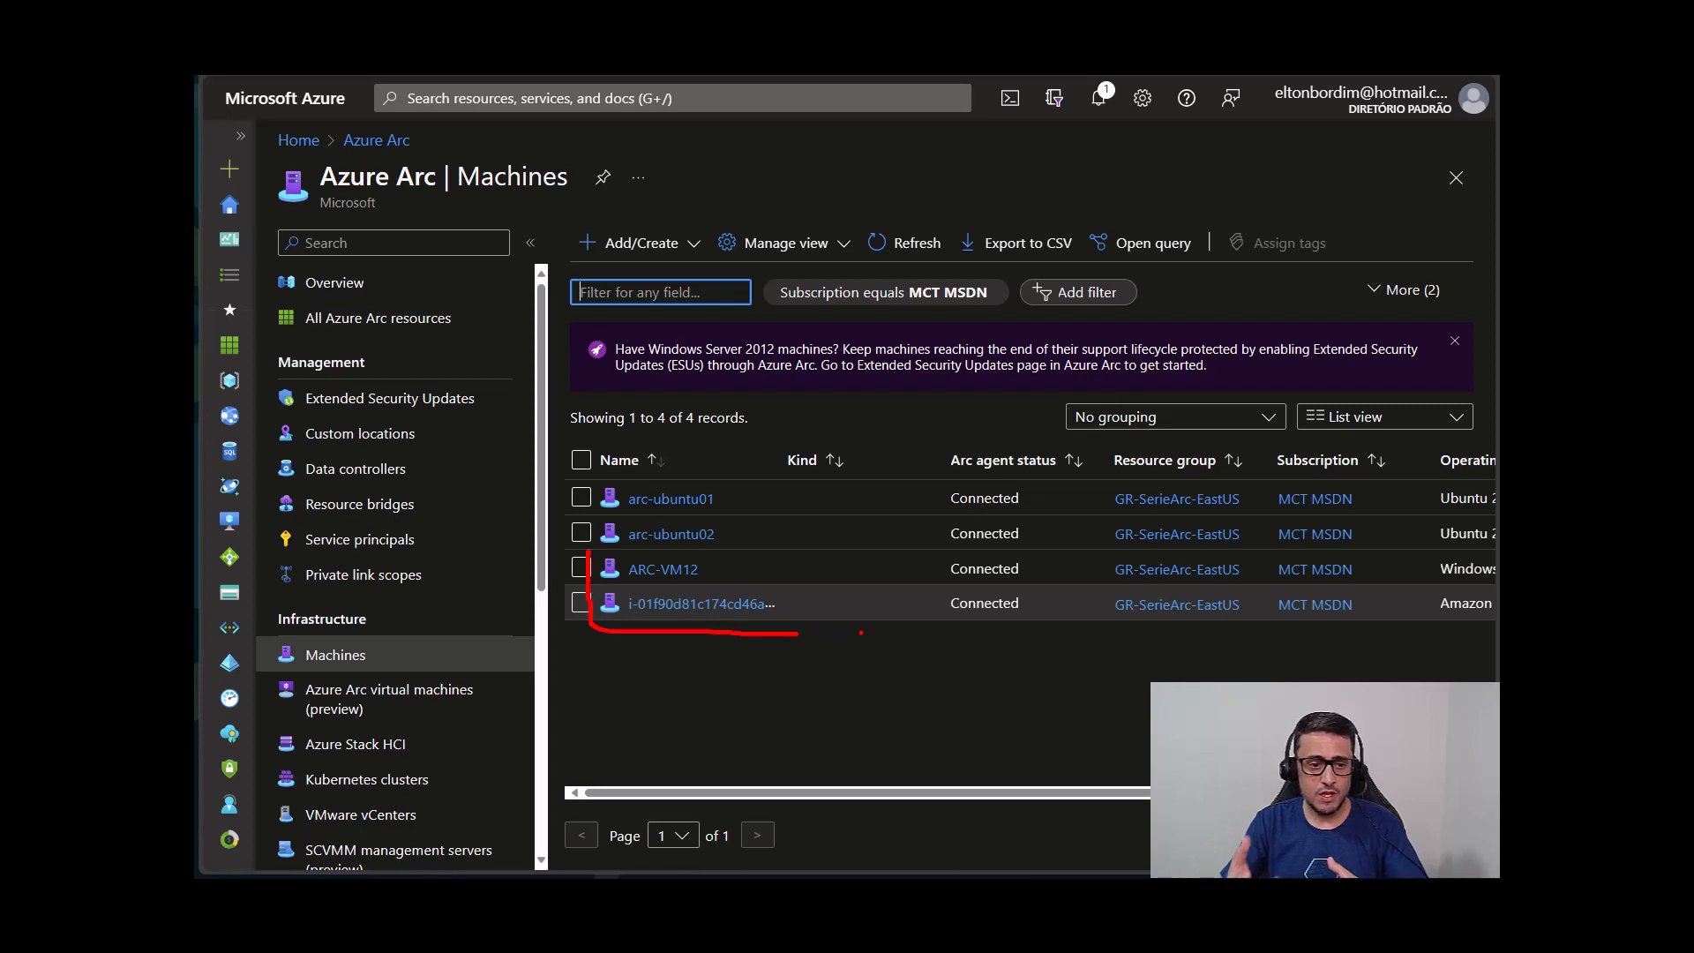
key(Escape)
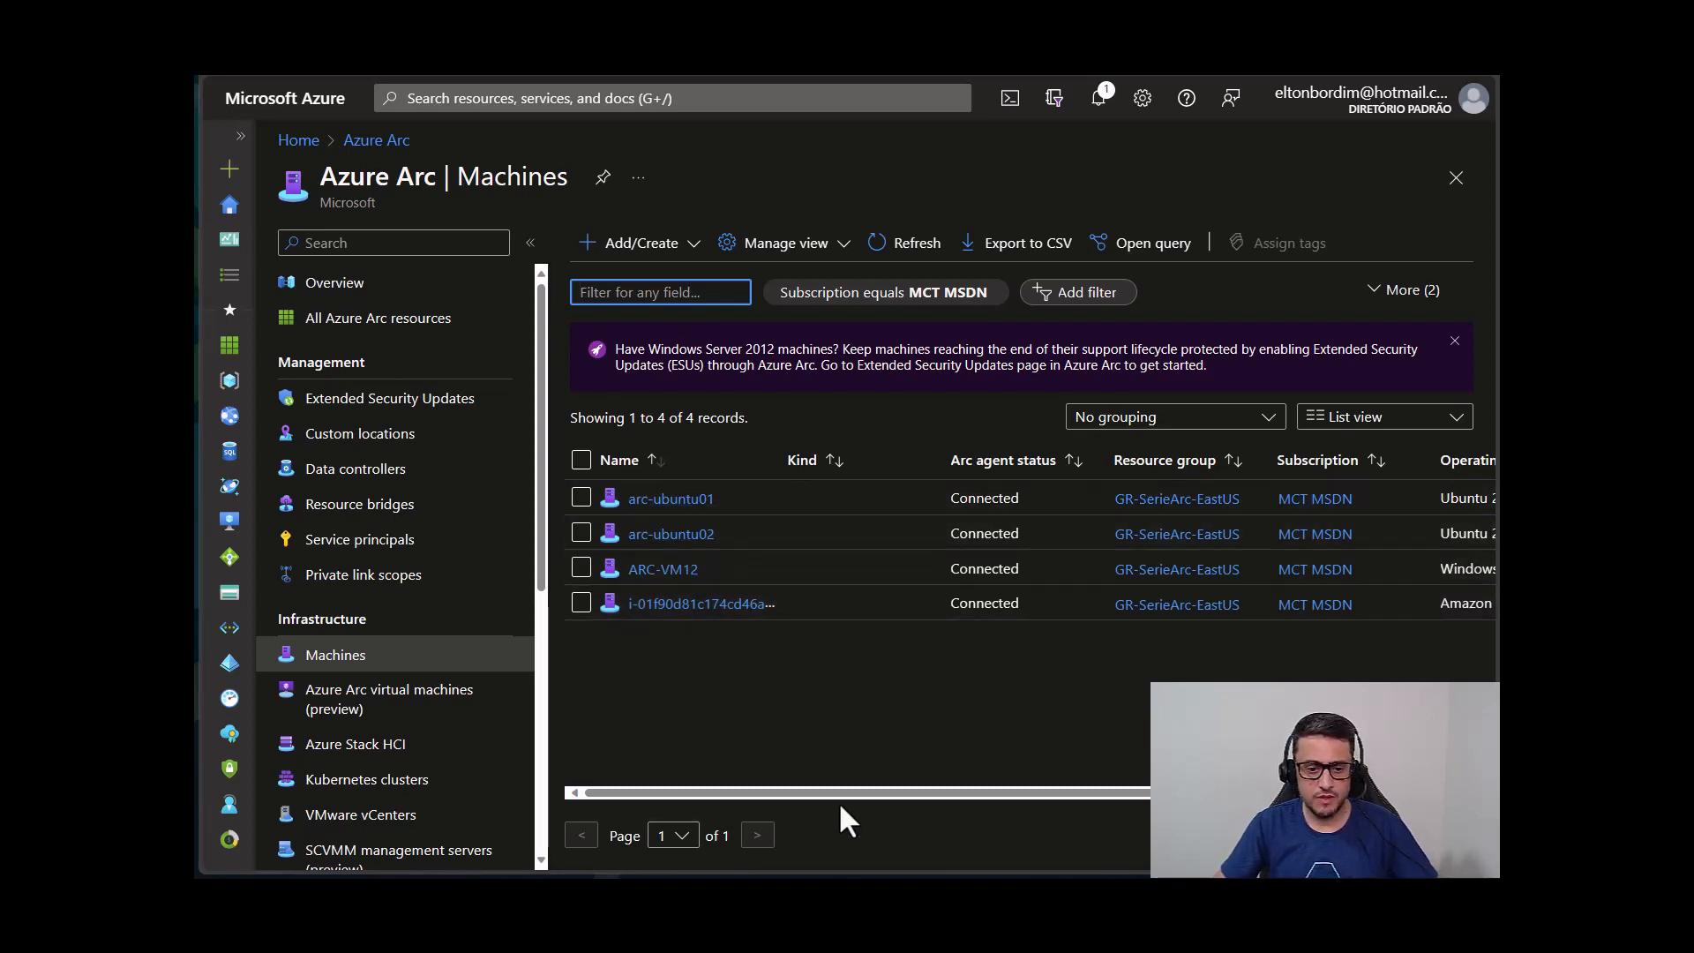
drag(839, 793, 1143, 793)
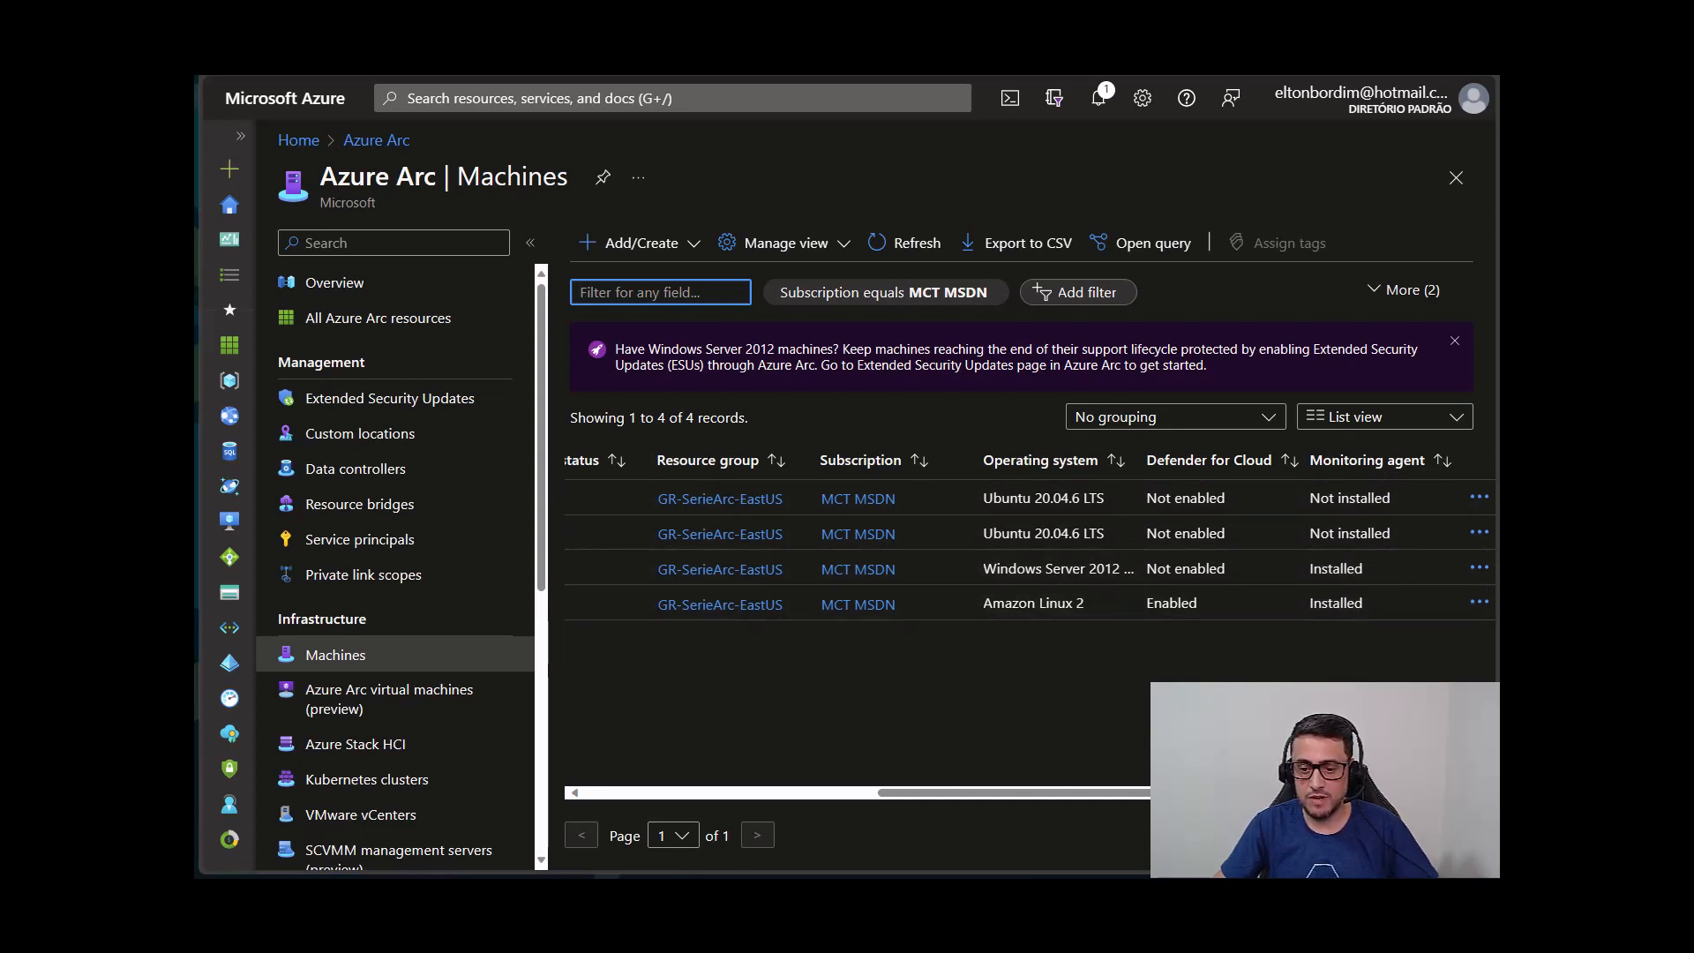
drag(1134, 791, 840, 769)
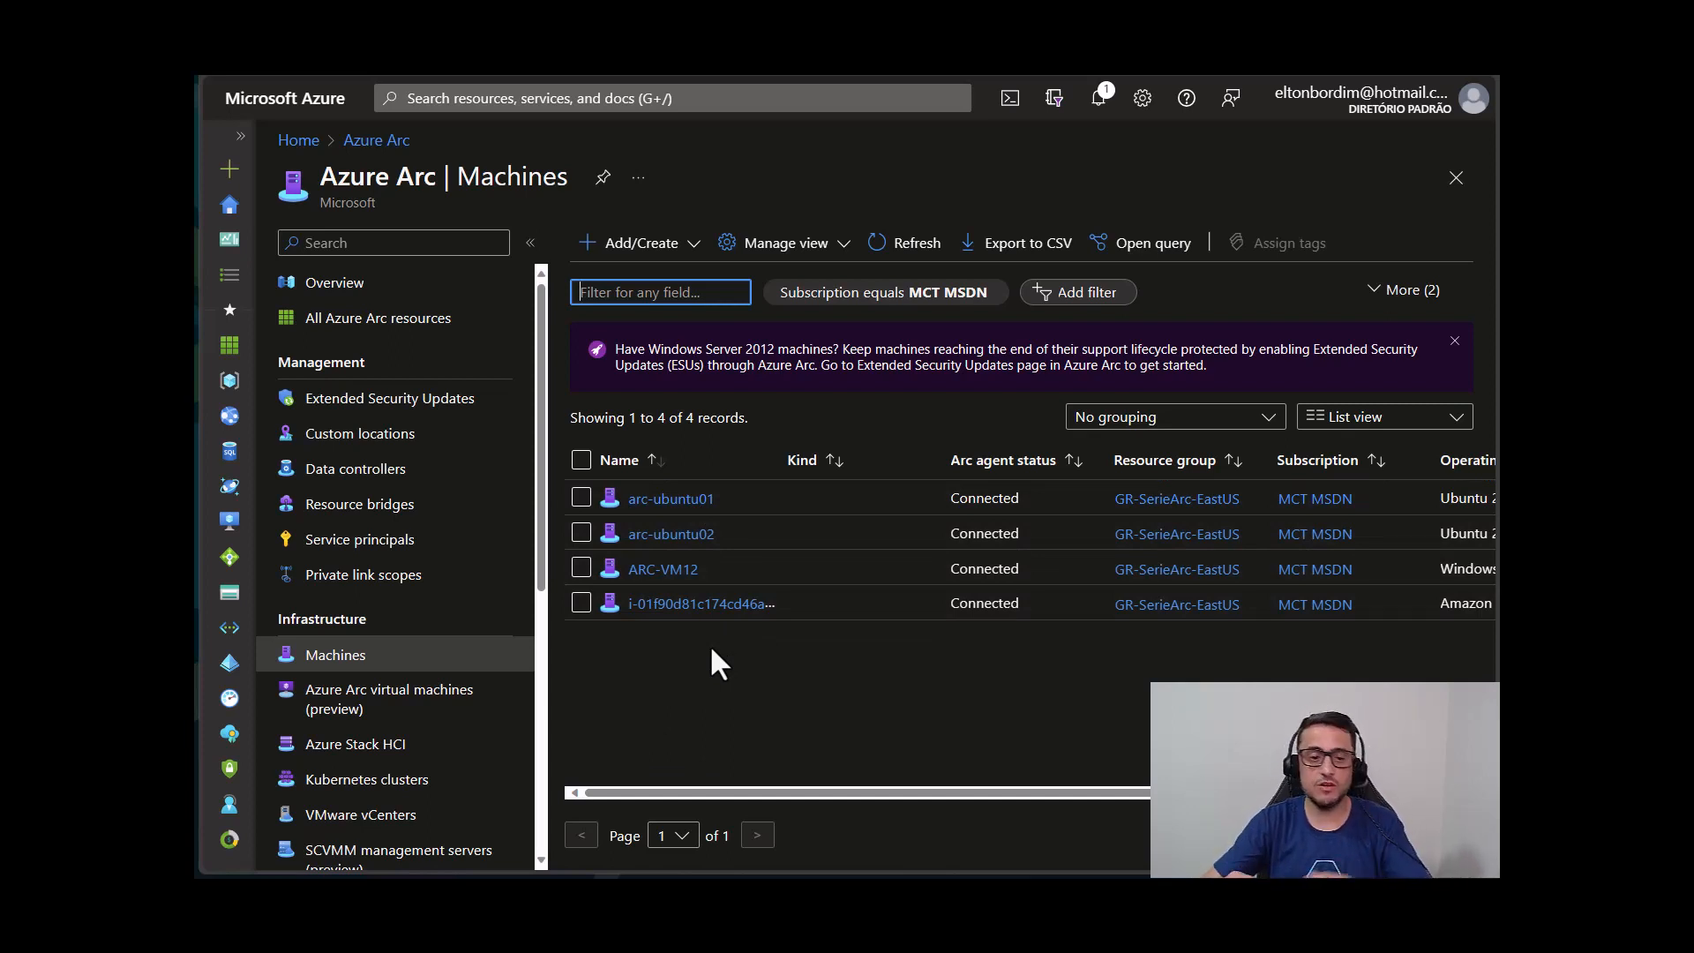
Open the policies of machine ARC-VM12 and review its compliance, widening the Name column to read the assignment names.
click(662, 571)
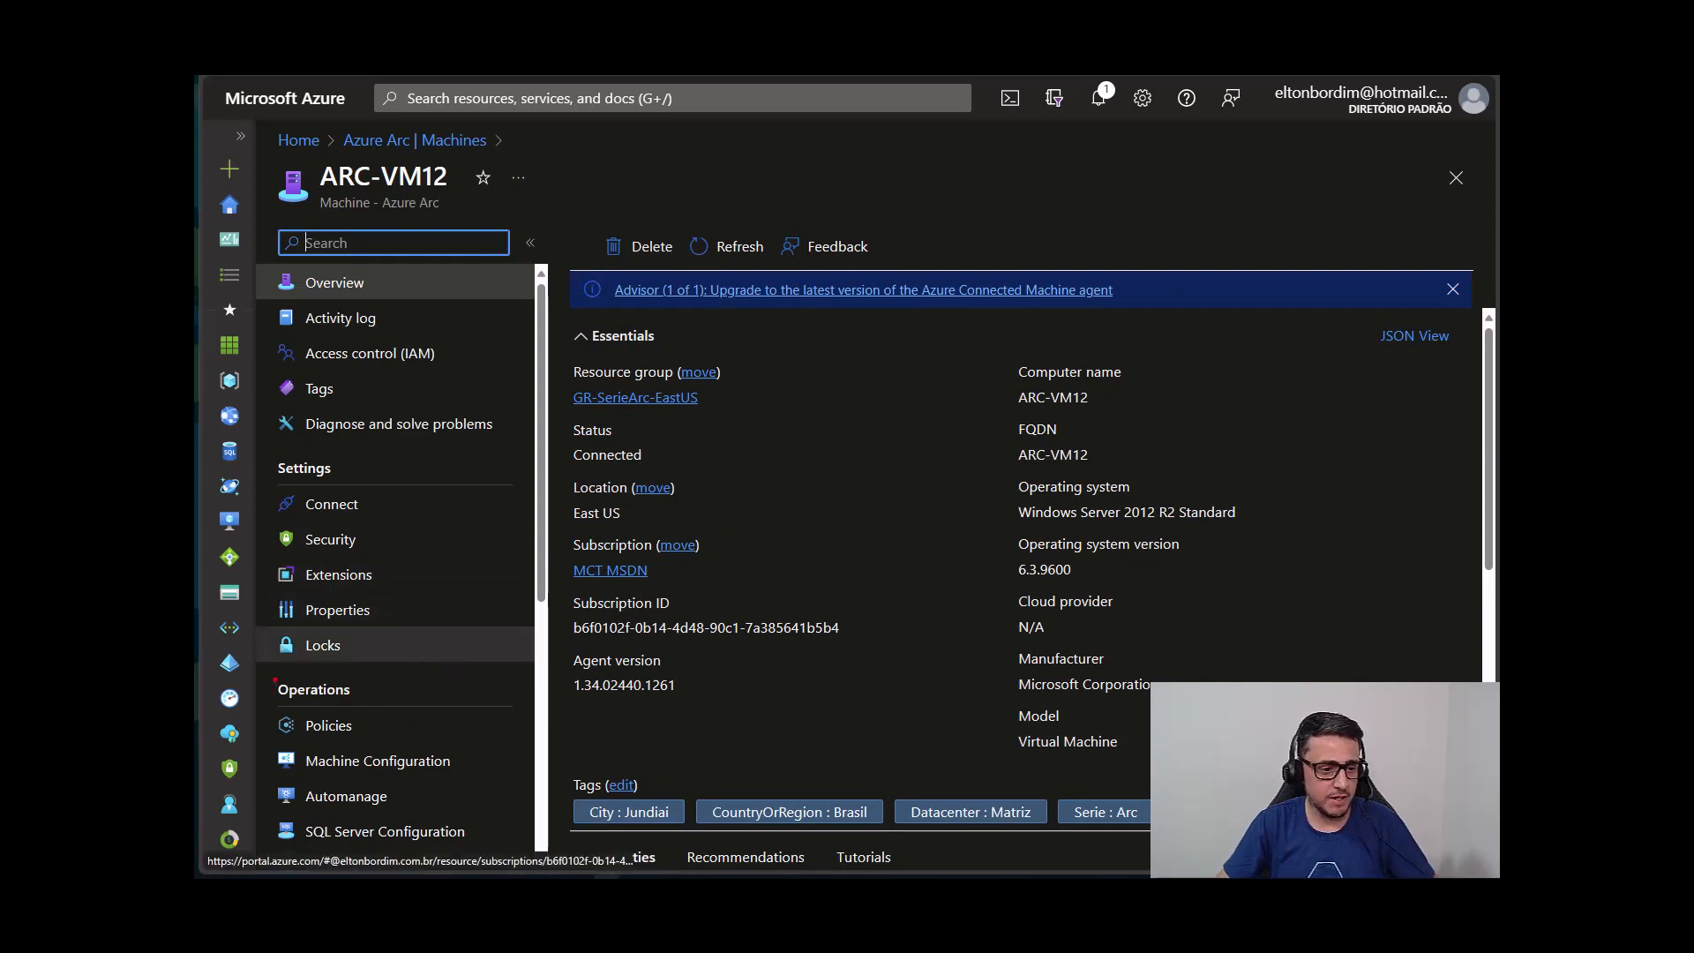
click(342, 744)
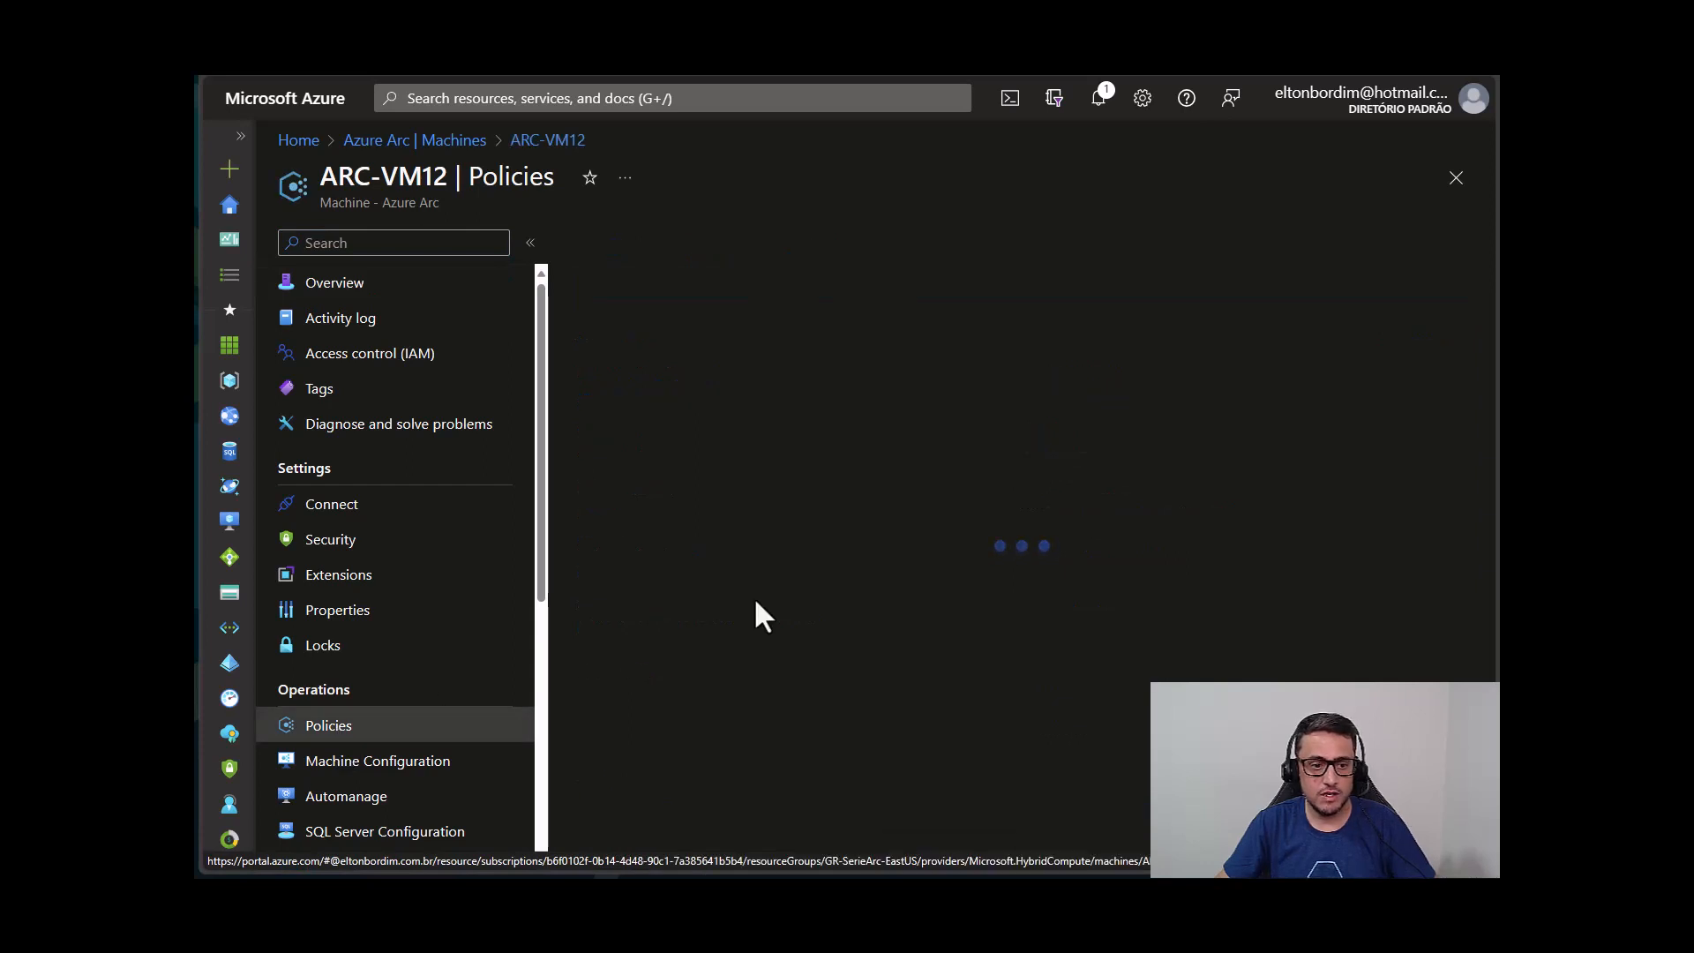
scroll(862, 613, down, 2)
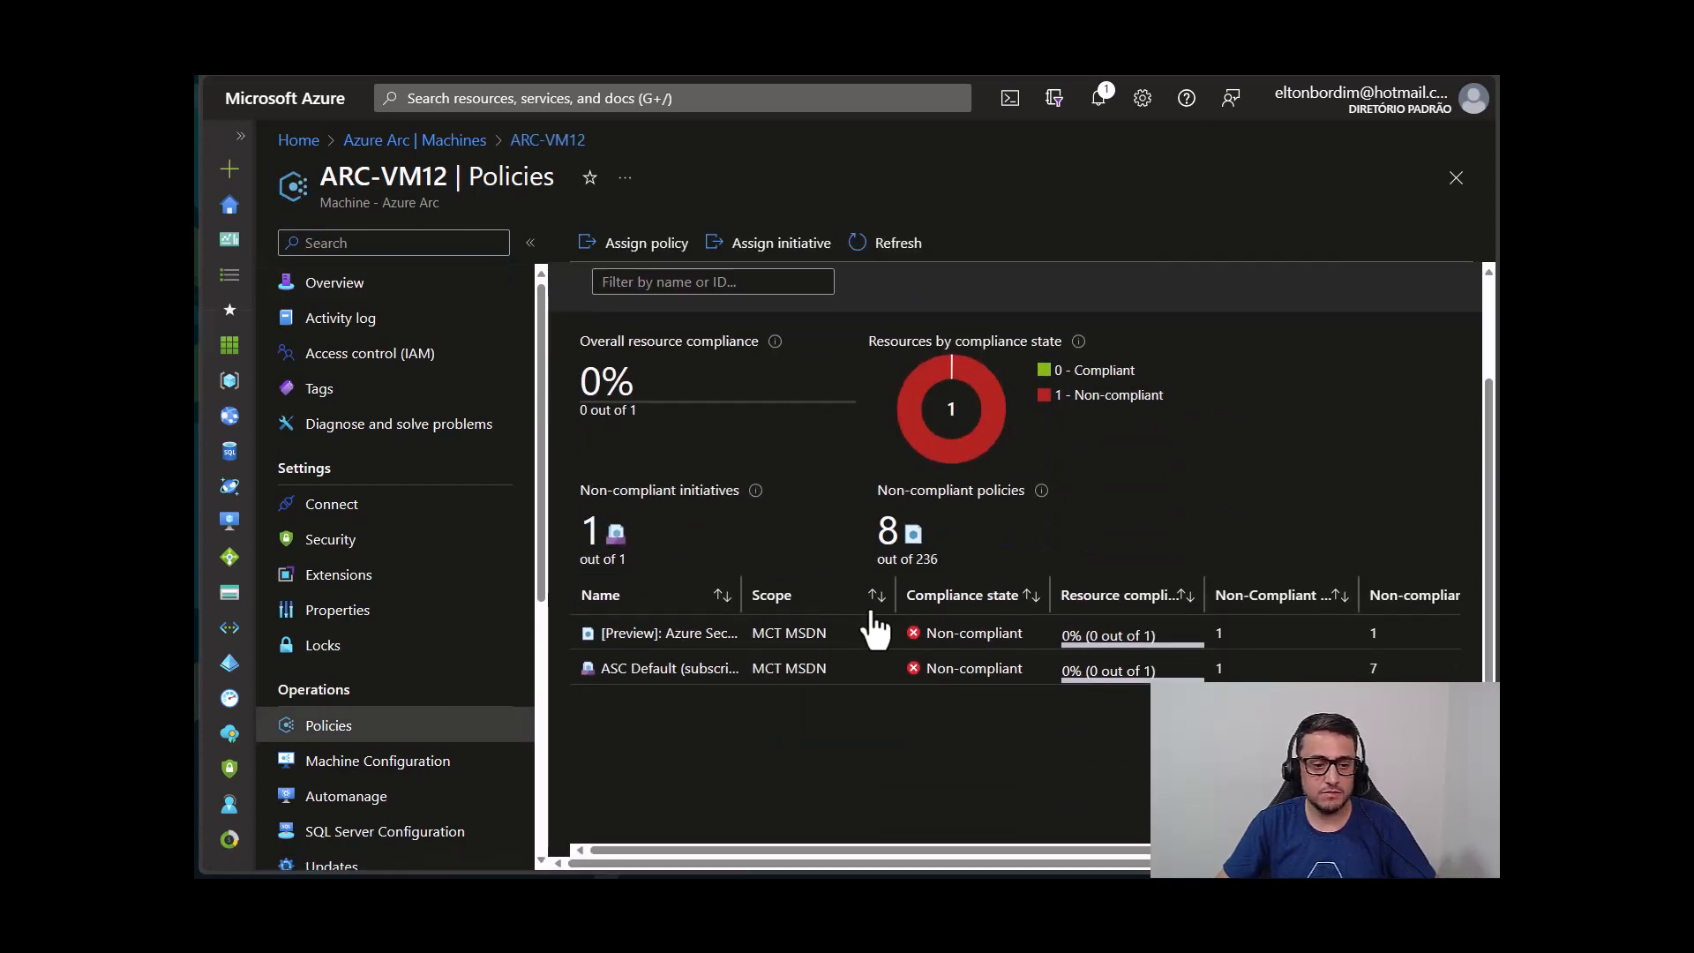
scroll(798, 713, up, 2)
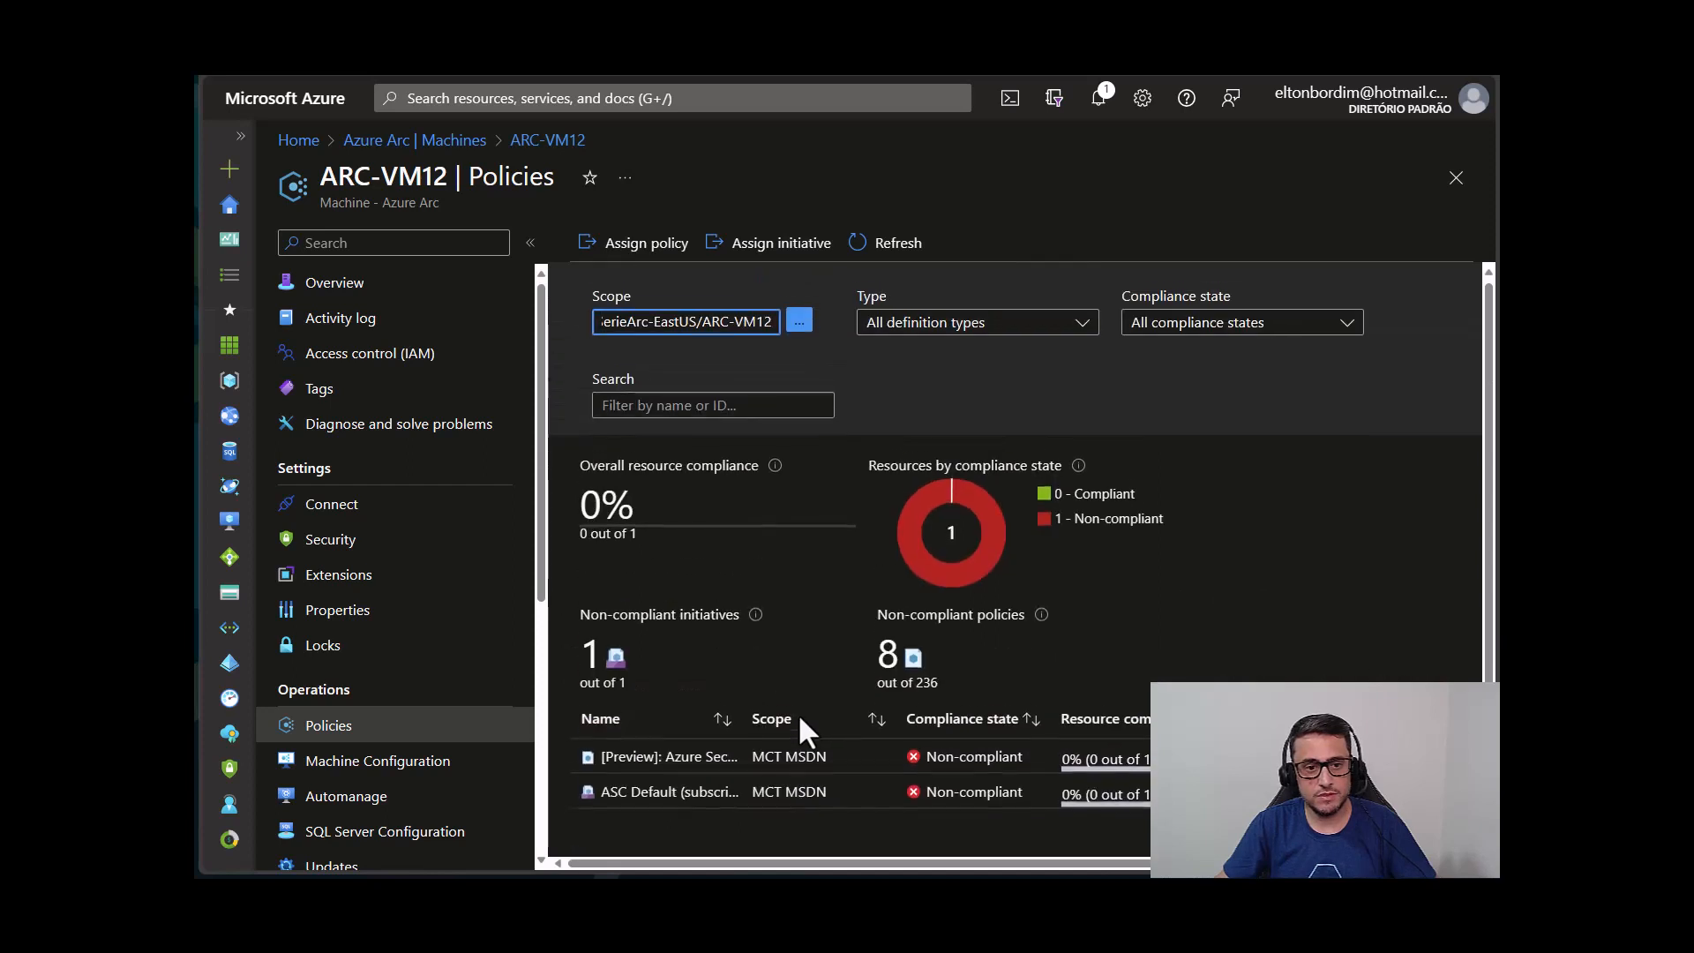
scroll(882, 634, down, 2)
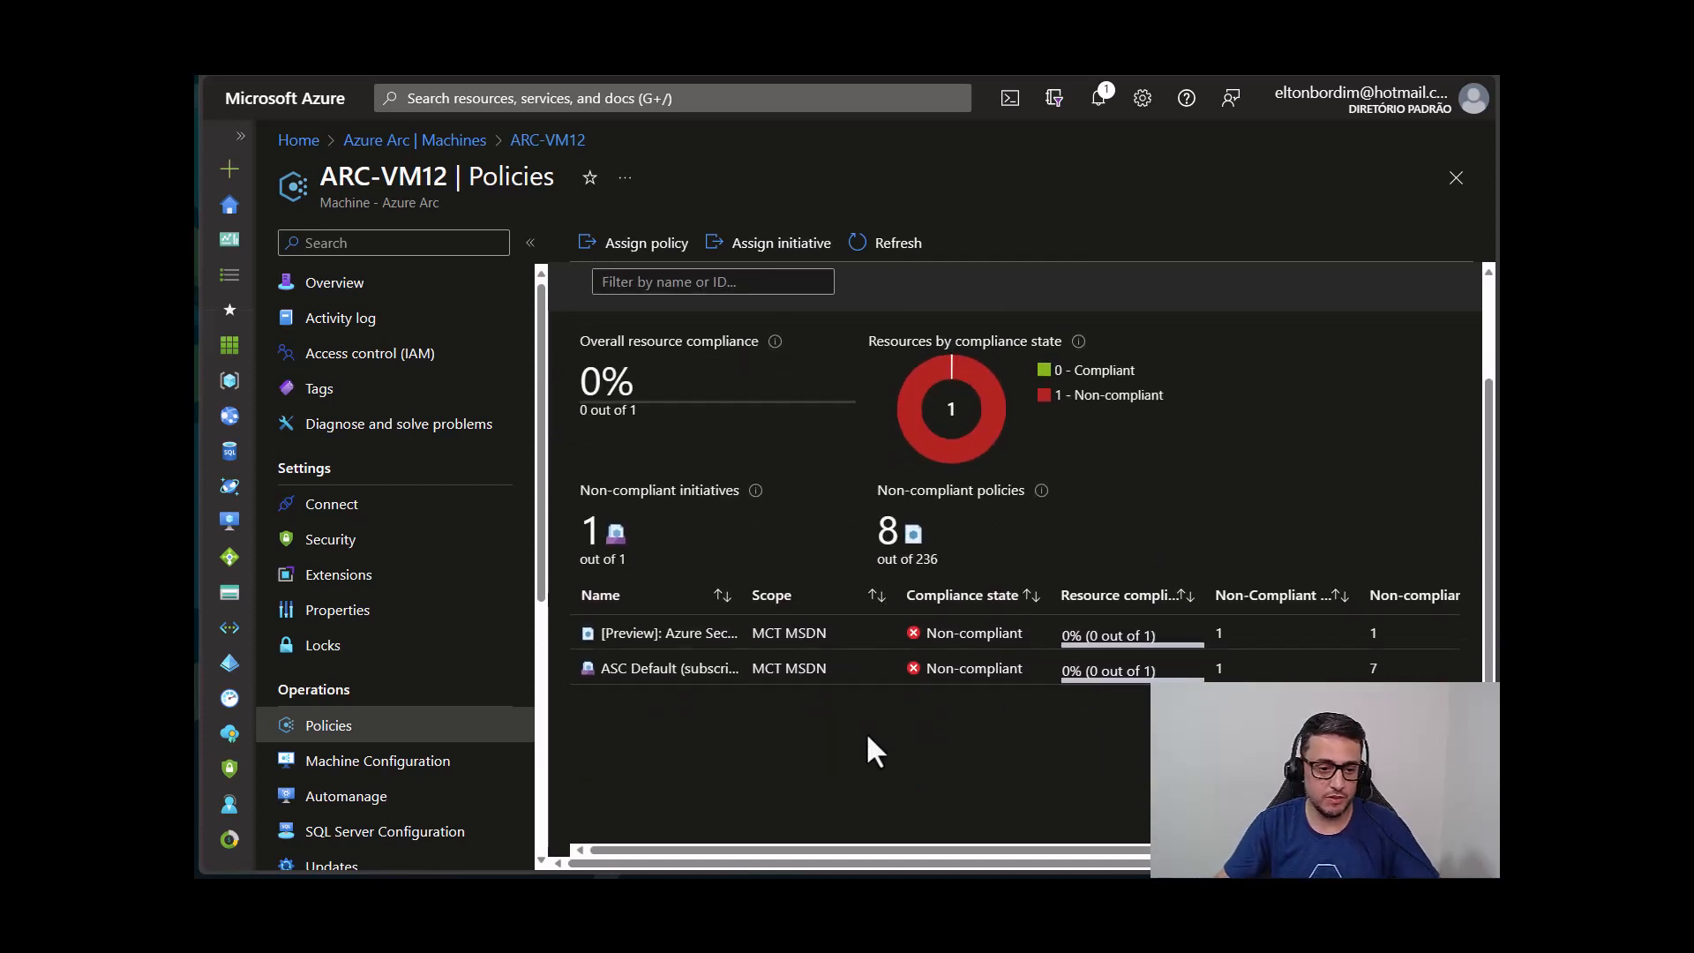
drag(747, 593, 822, 593)
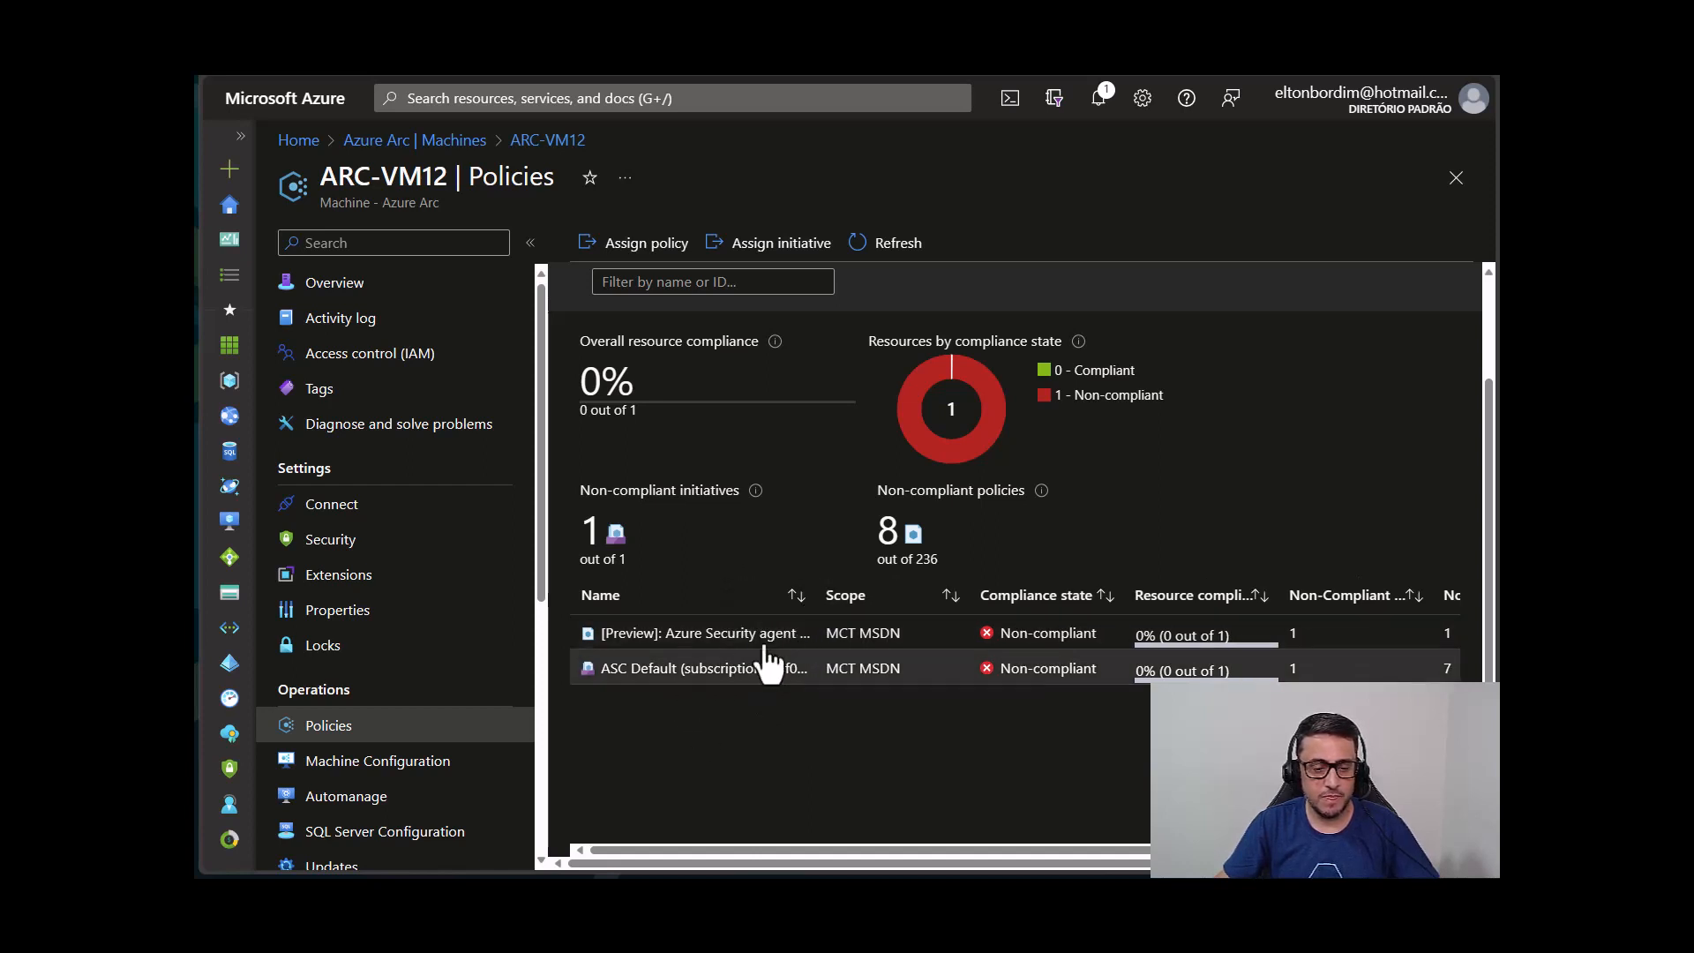
drag(821, 586, 897, 585)
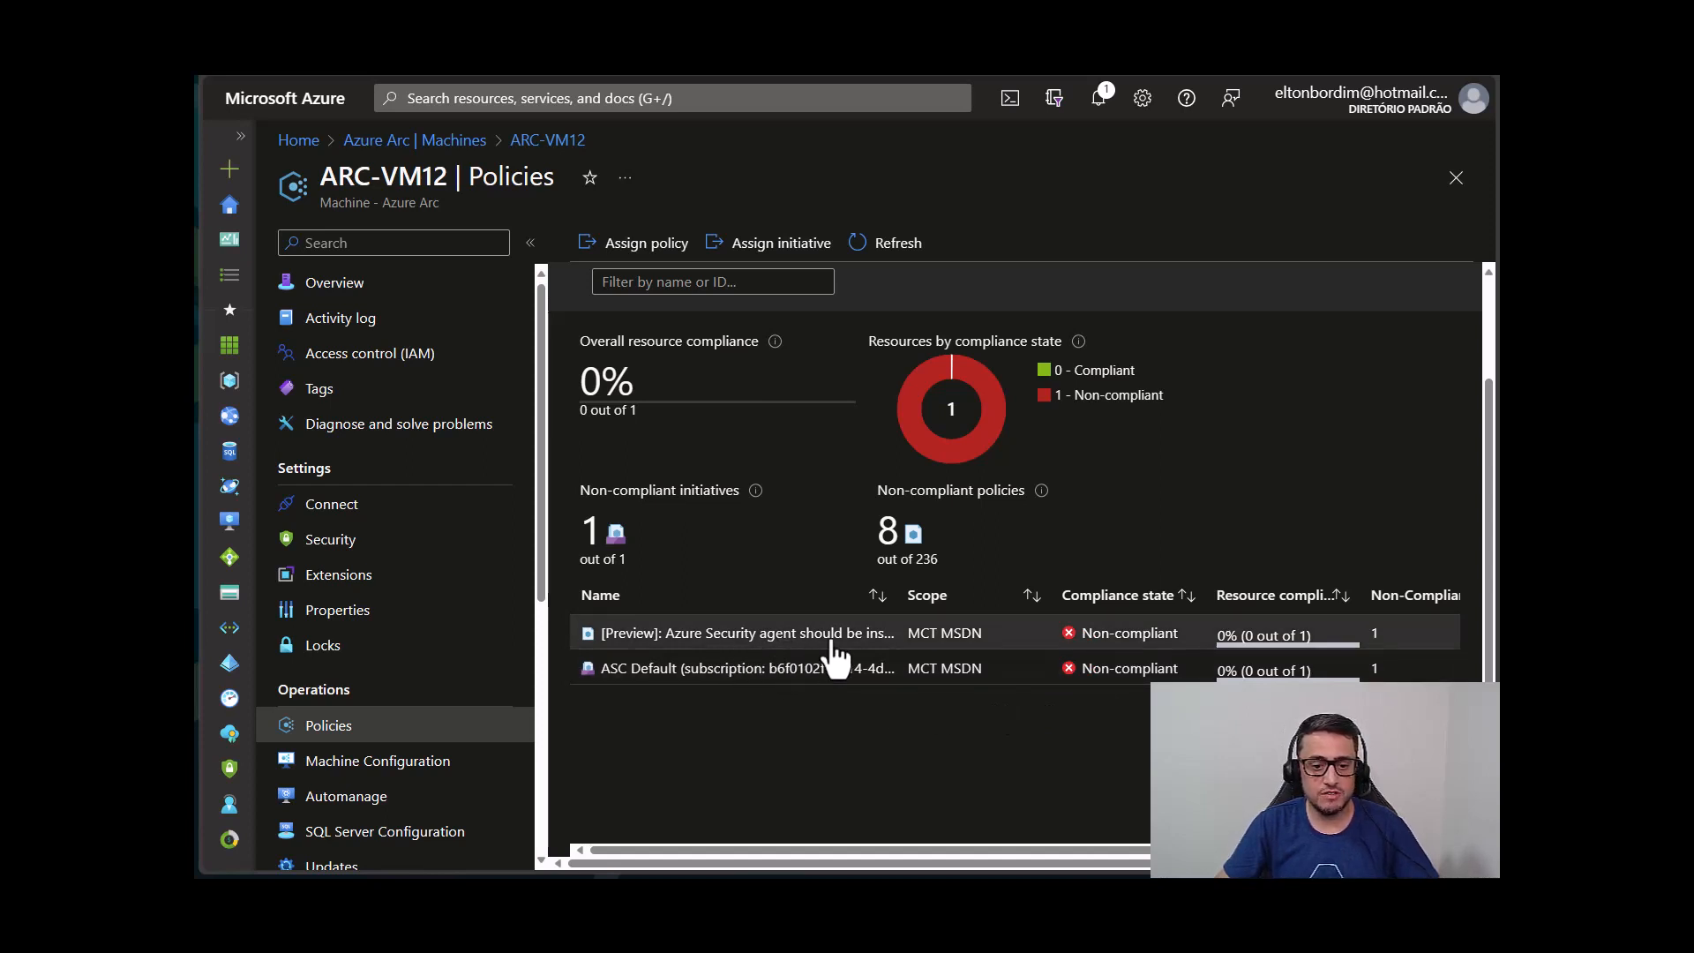
mouse_move(900, 600)
mouse_down()
mouse_move(953, 600)
mouse_move(897, 599)
mouse_up()
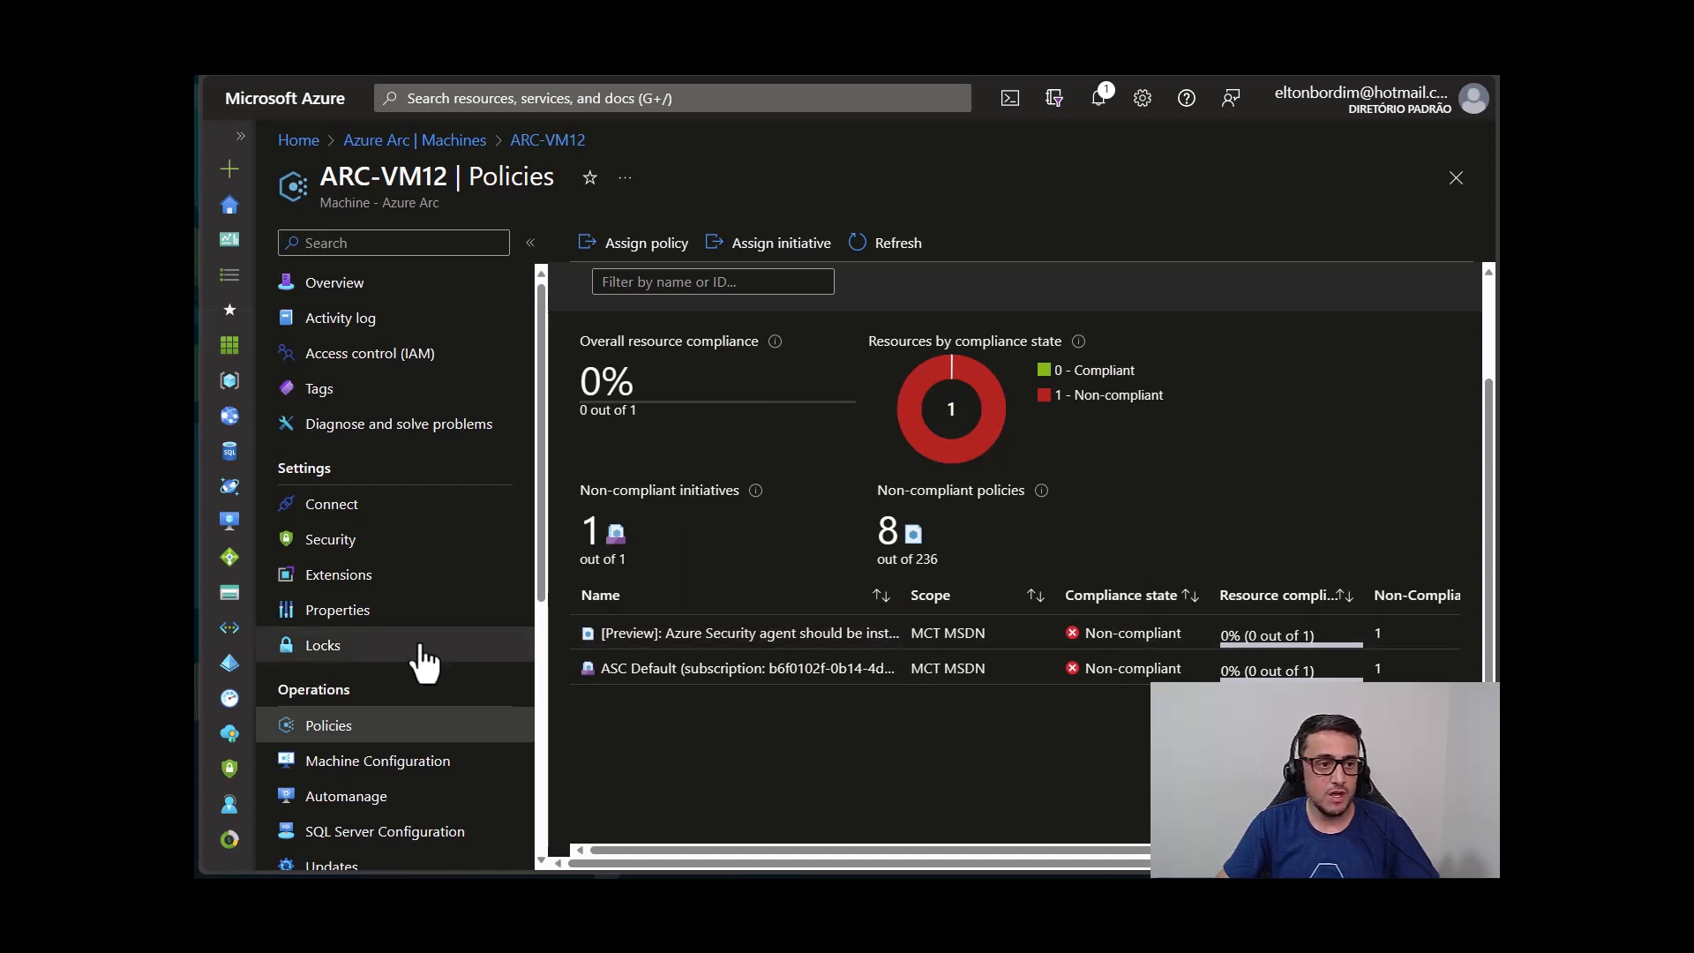
Return to the Azure Arc machines and review the policy compliance of arc-ubuntu02, widening the Name column for the assignments.
click(473, 148)
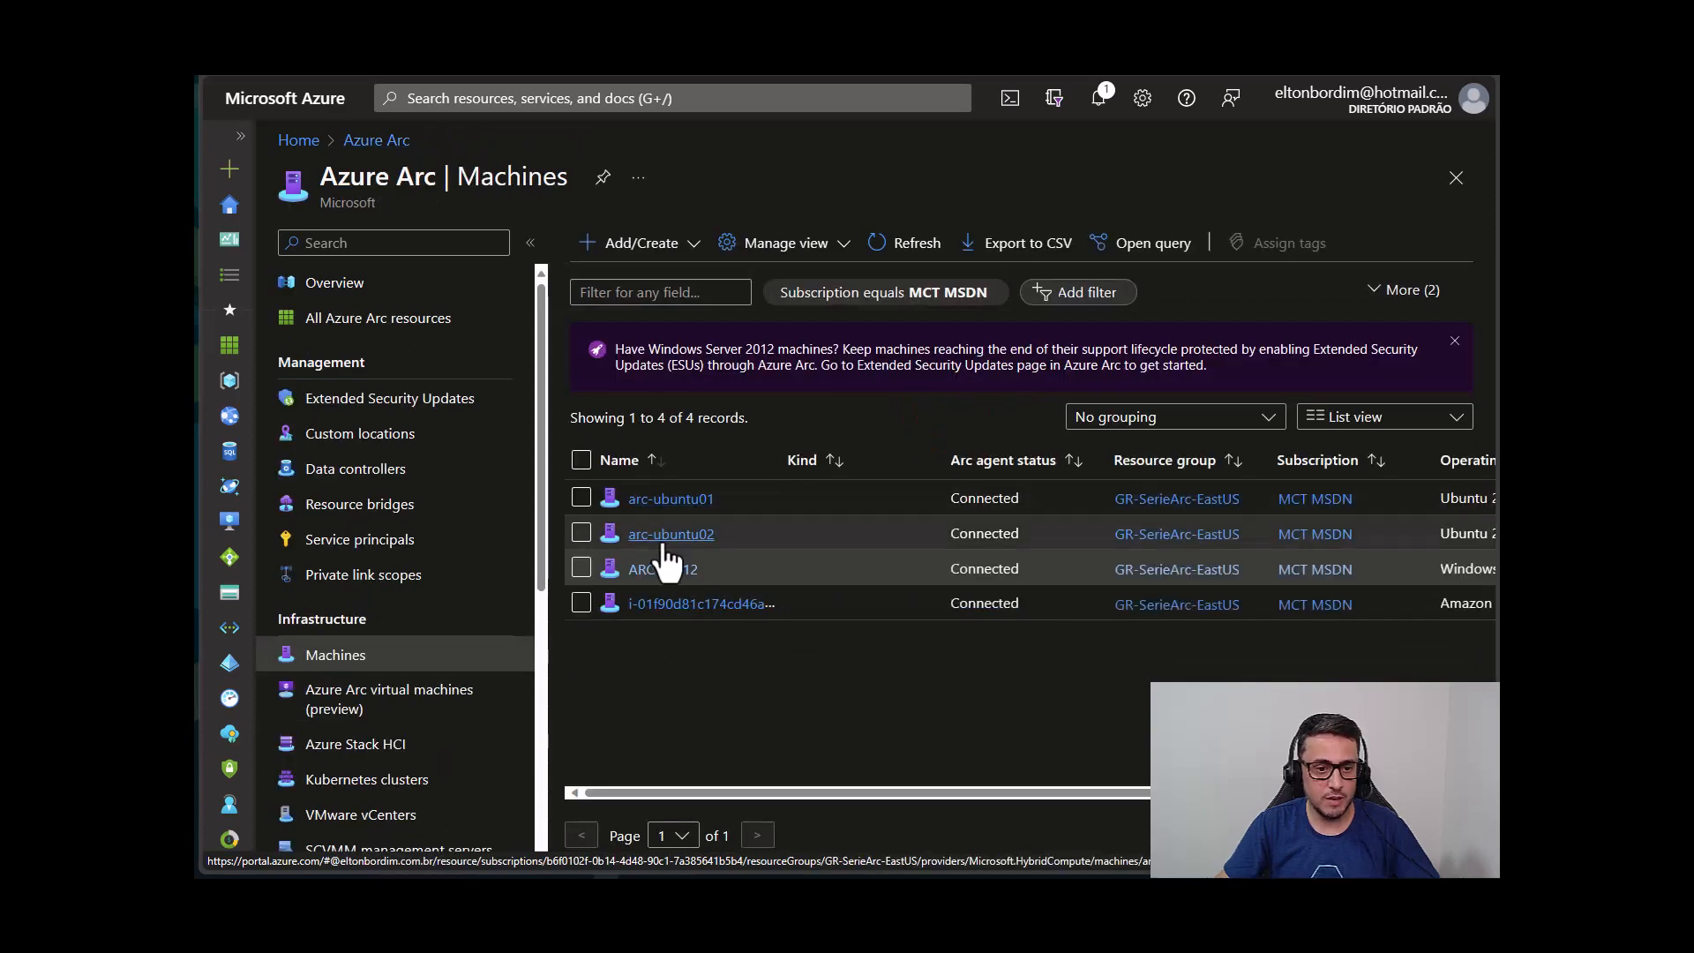
click(663, 542)
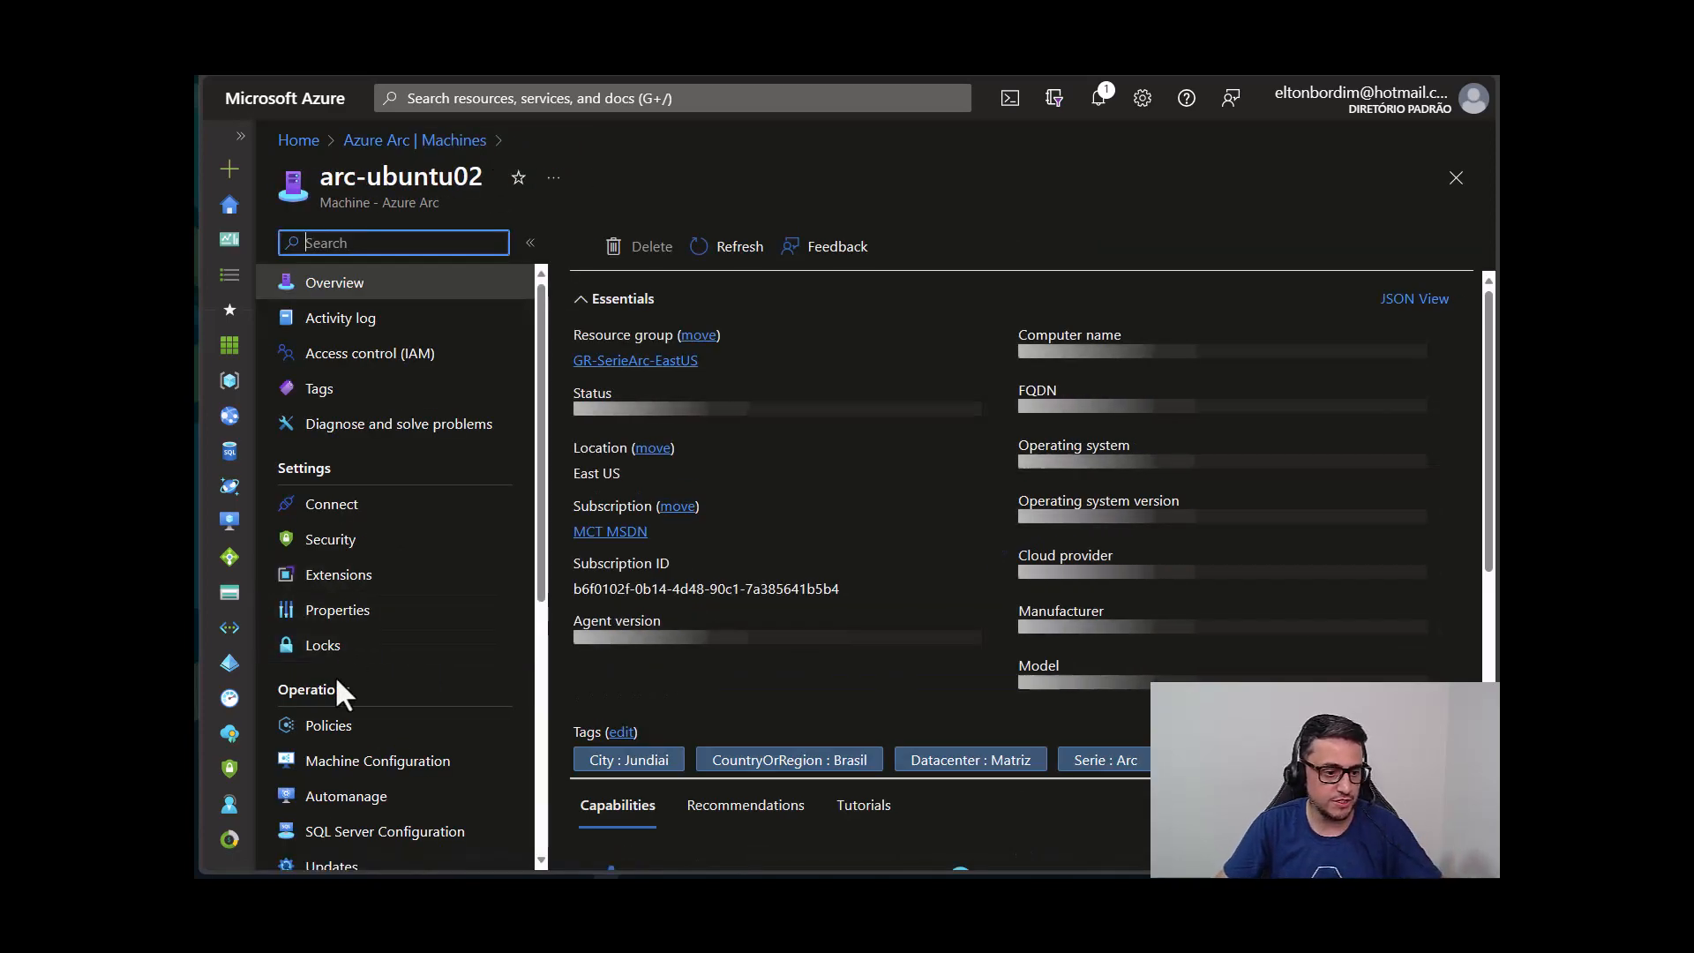
click(329, 727)
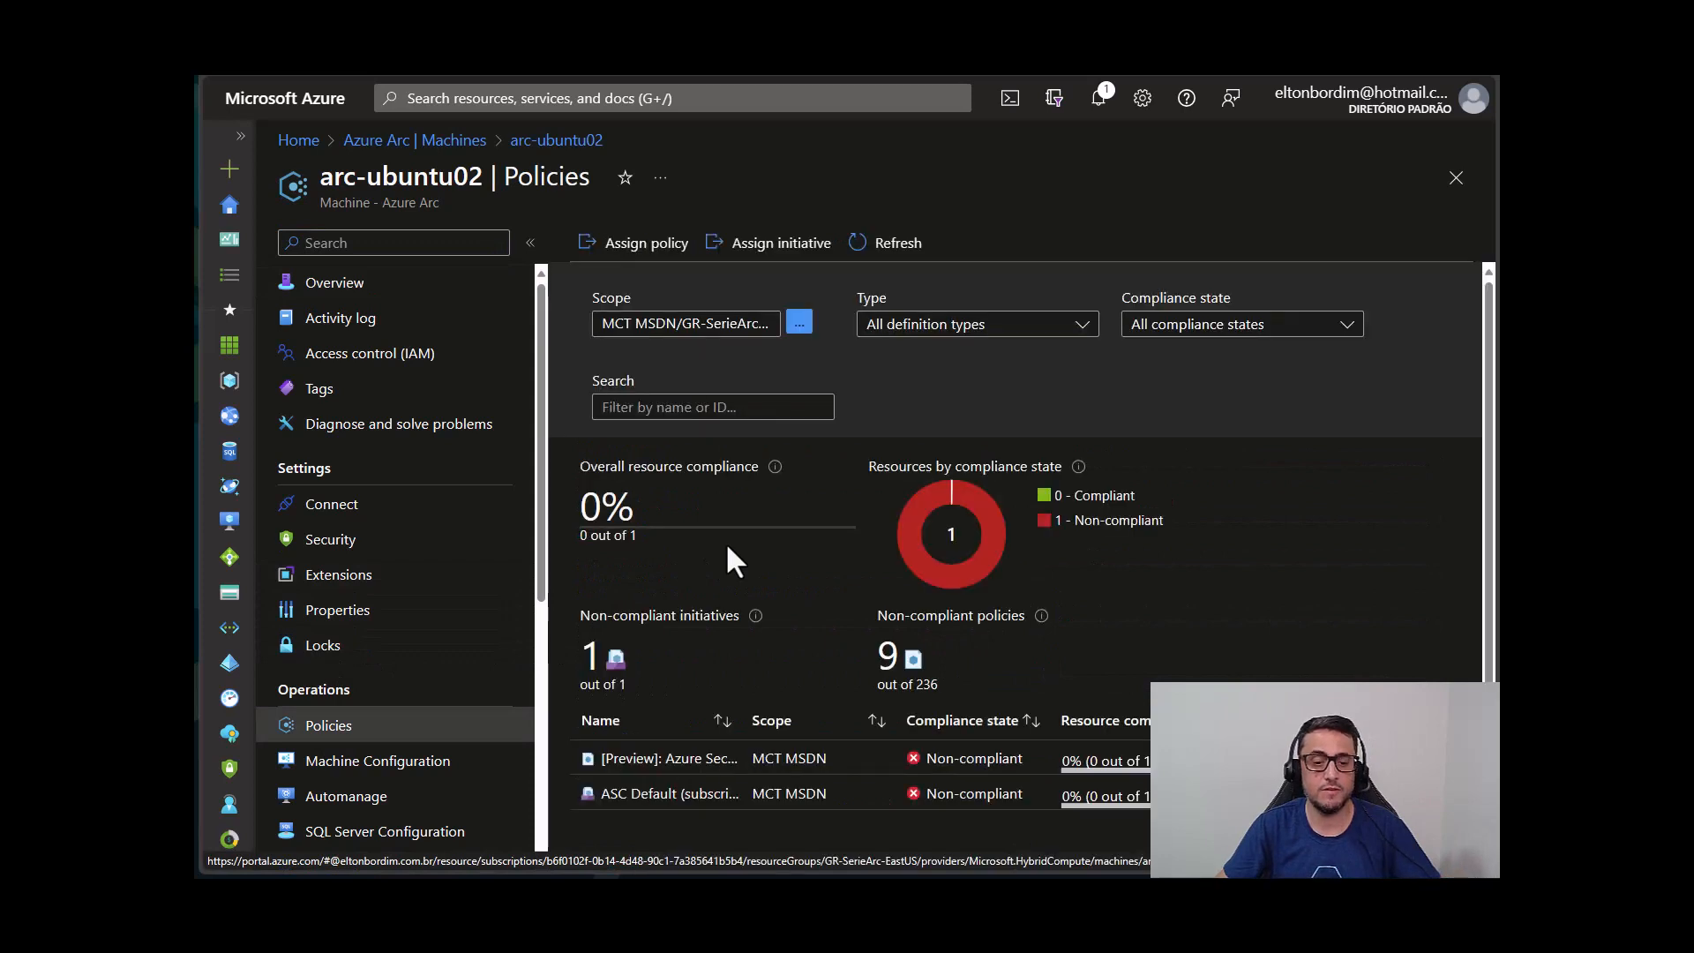
scroll(817, 545, down, 2)
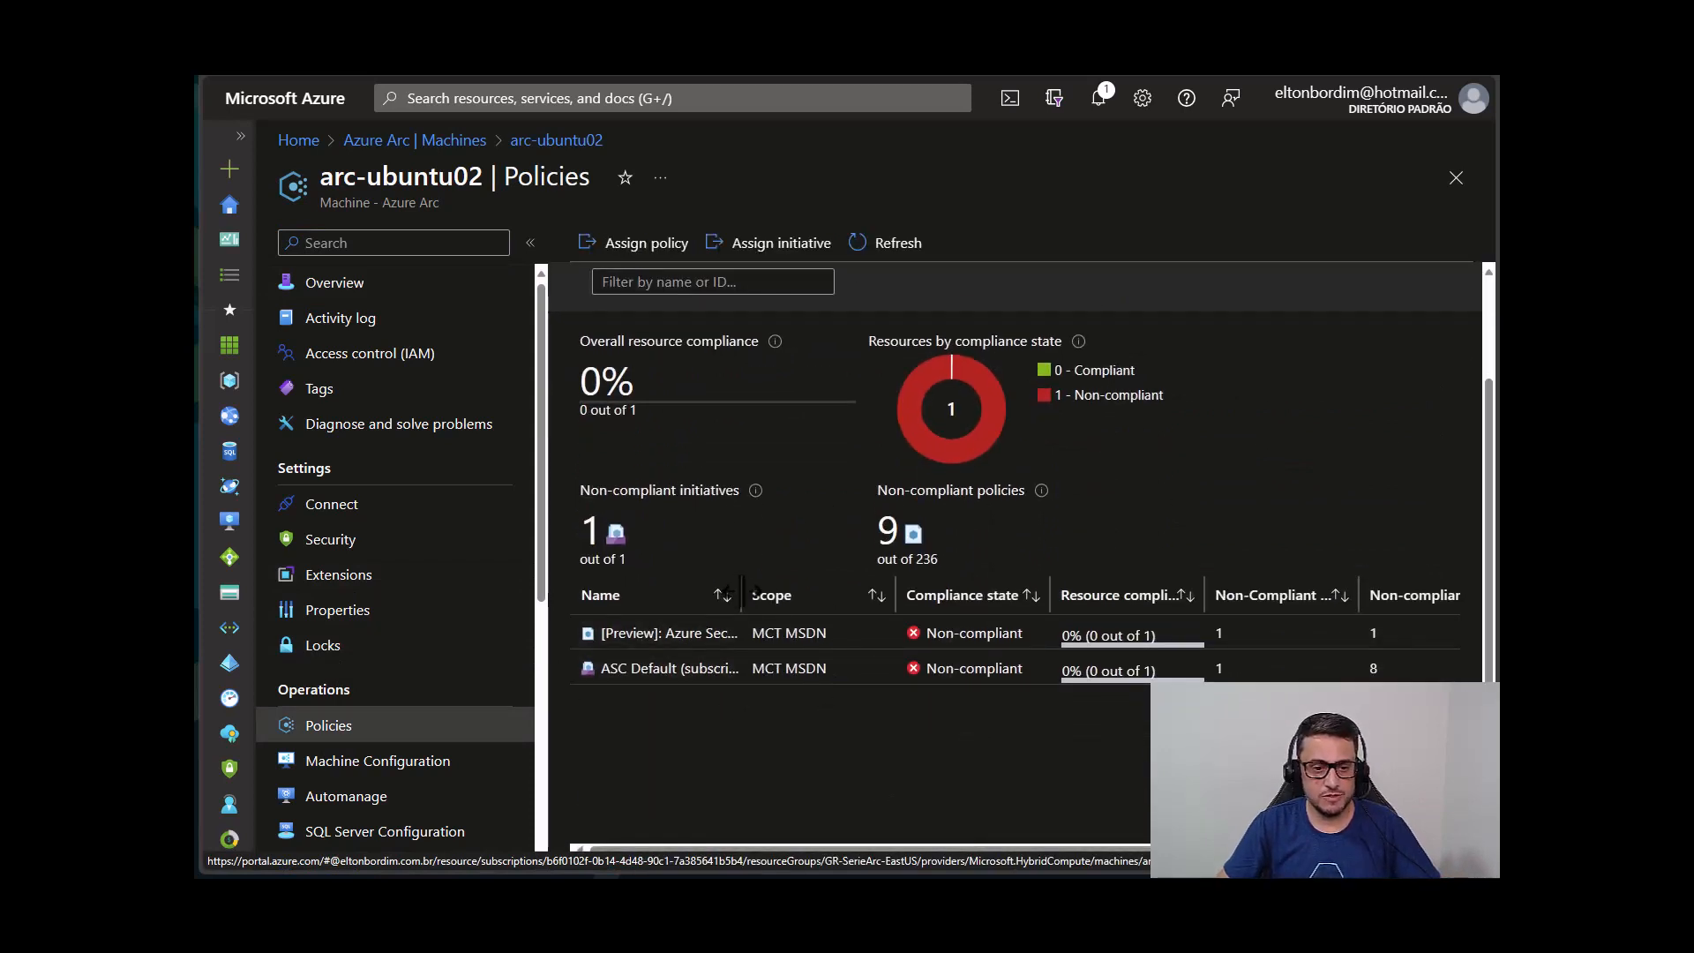
drag(742, 595, 1053, 600)
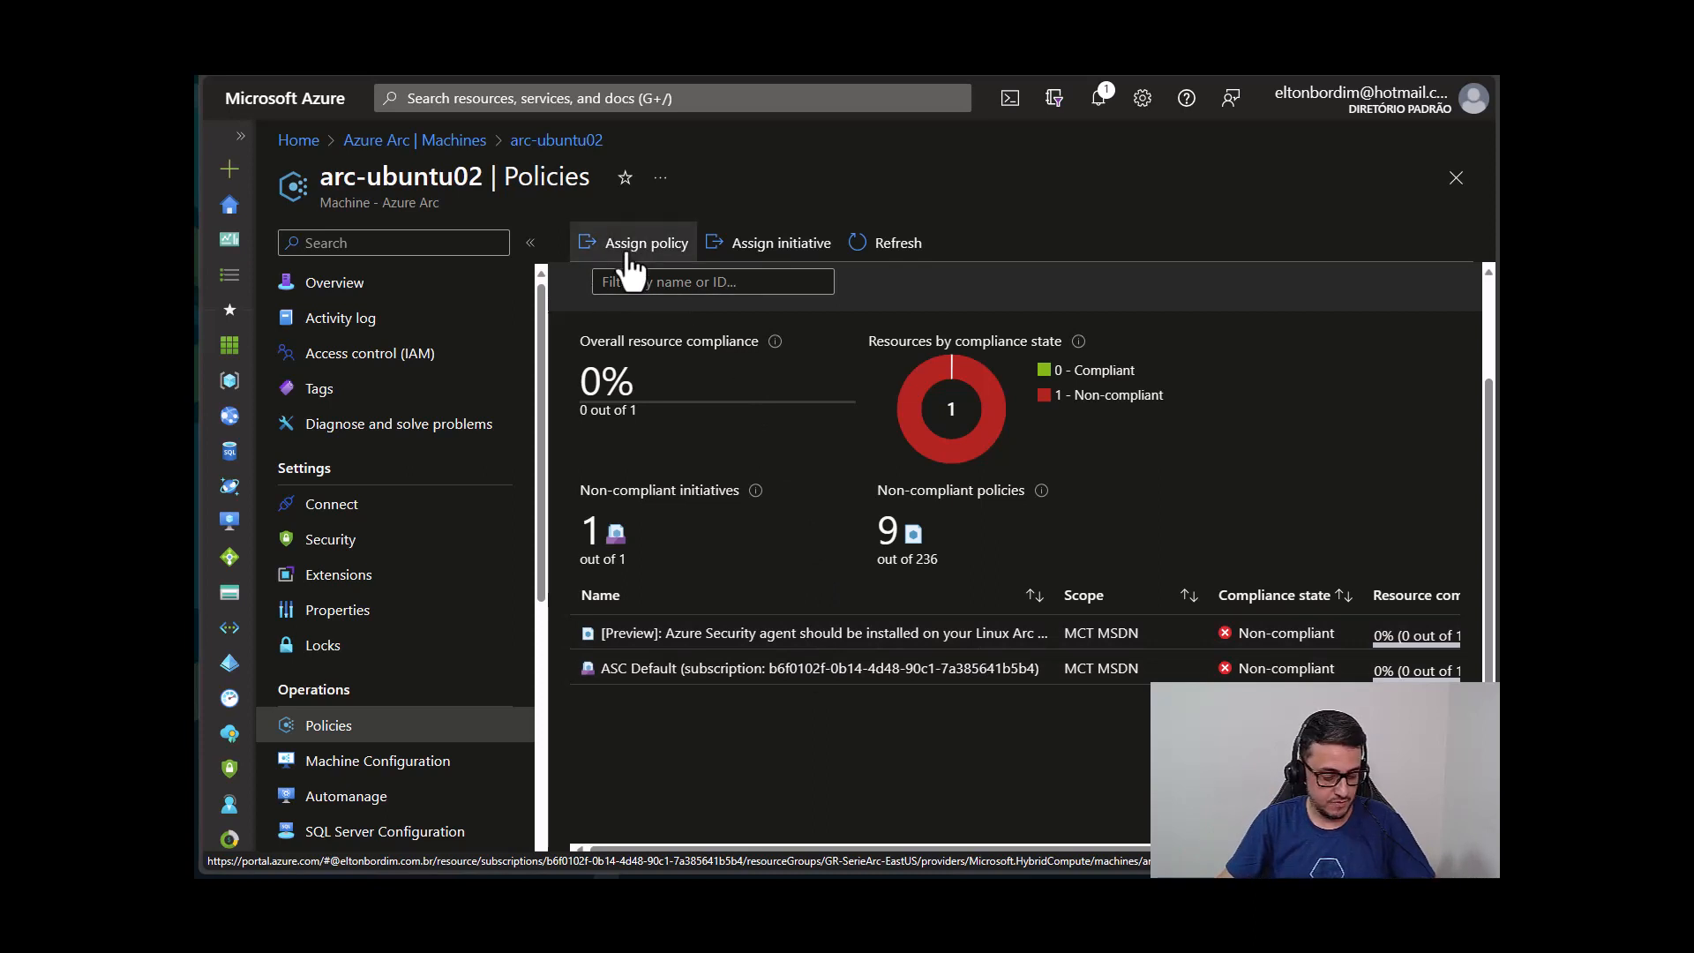
key(ctrl+2)
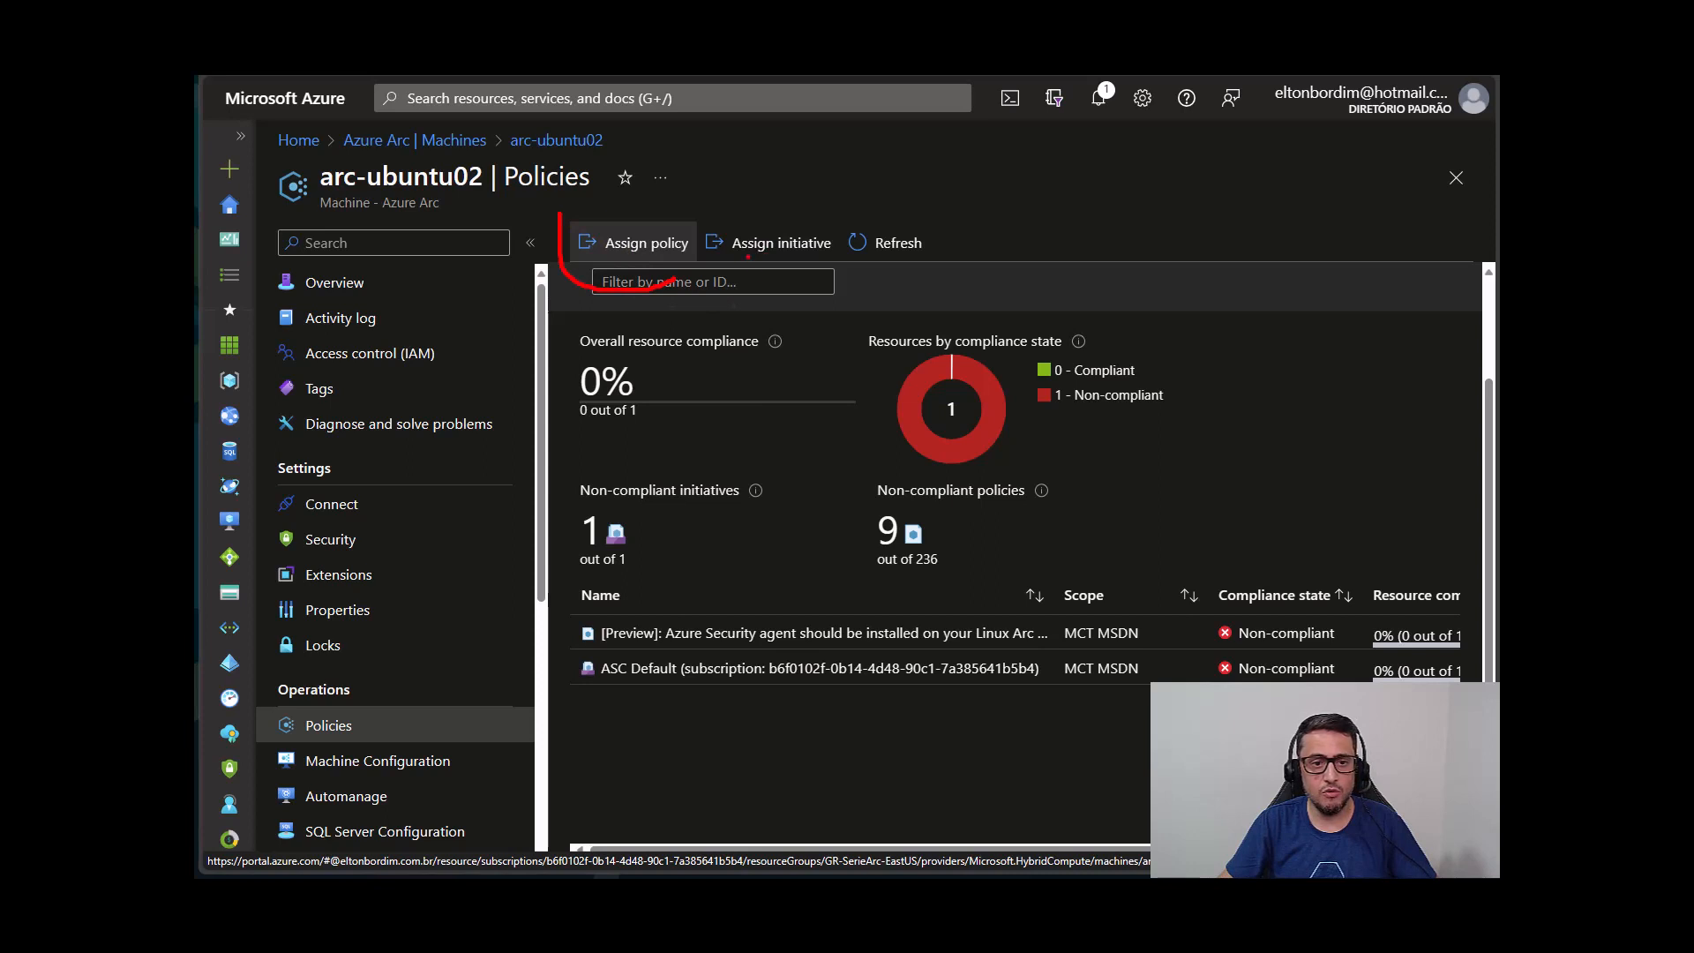
key(Escape)
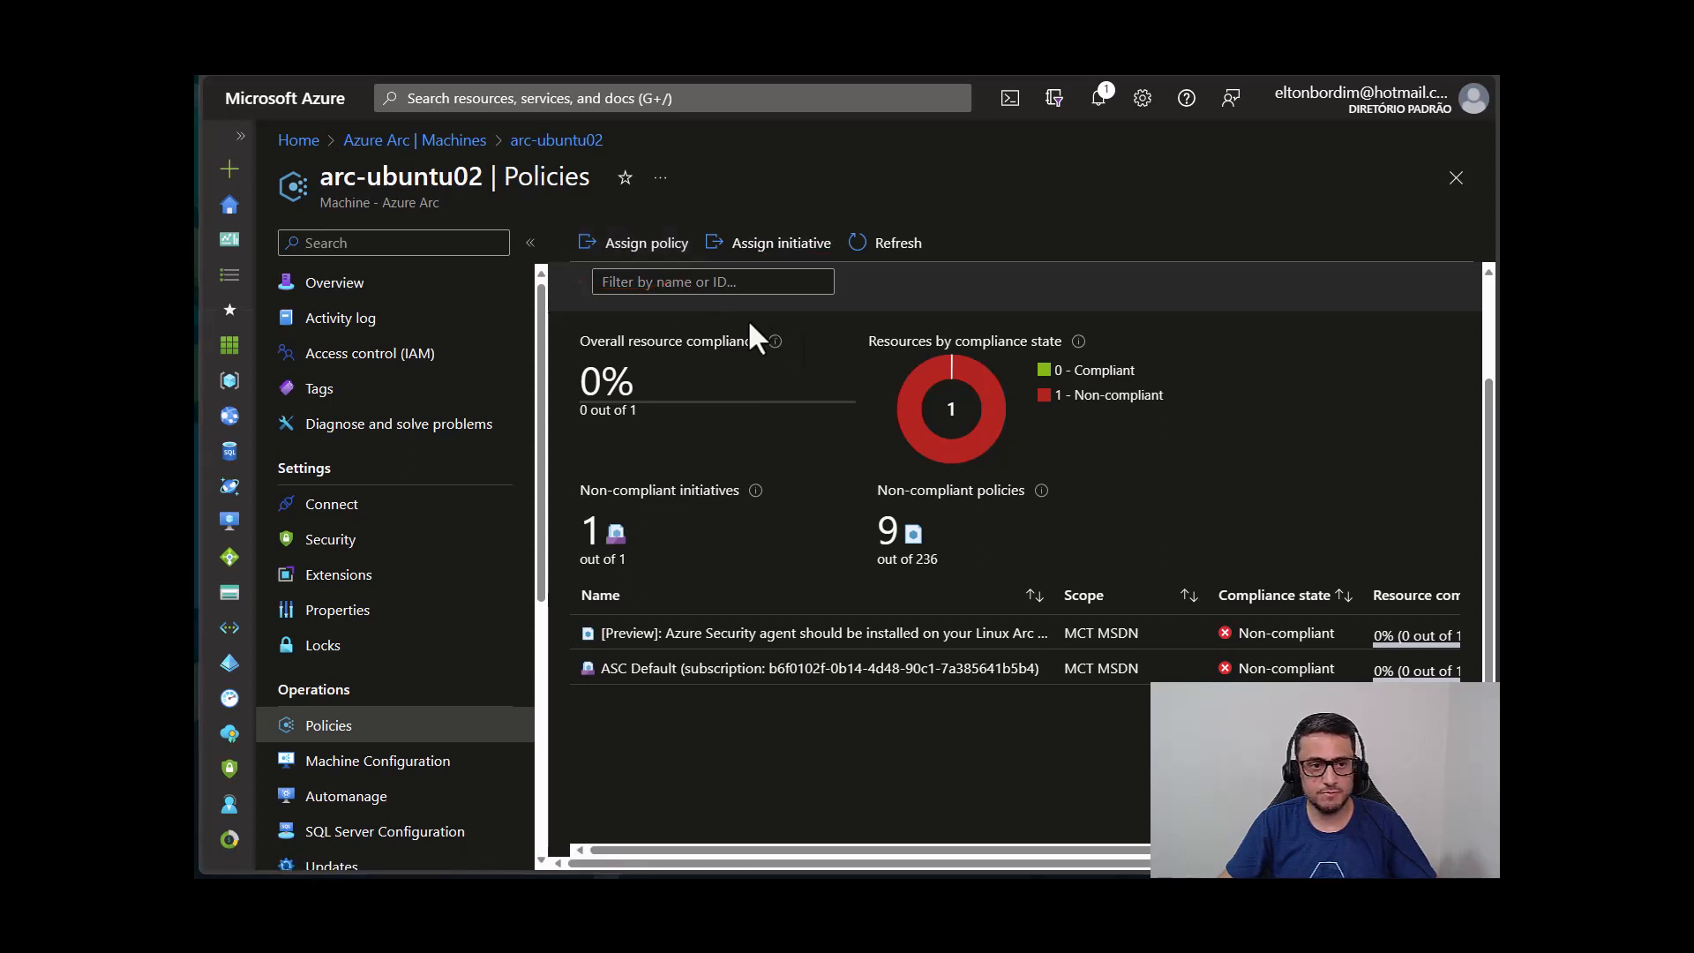
Go to the Policy service and examine the overall compliance overview and assignment chart for the MCT MSDN scope.
click(607, 99)
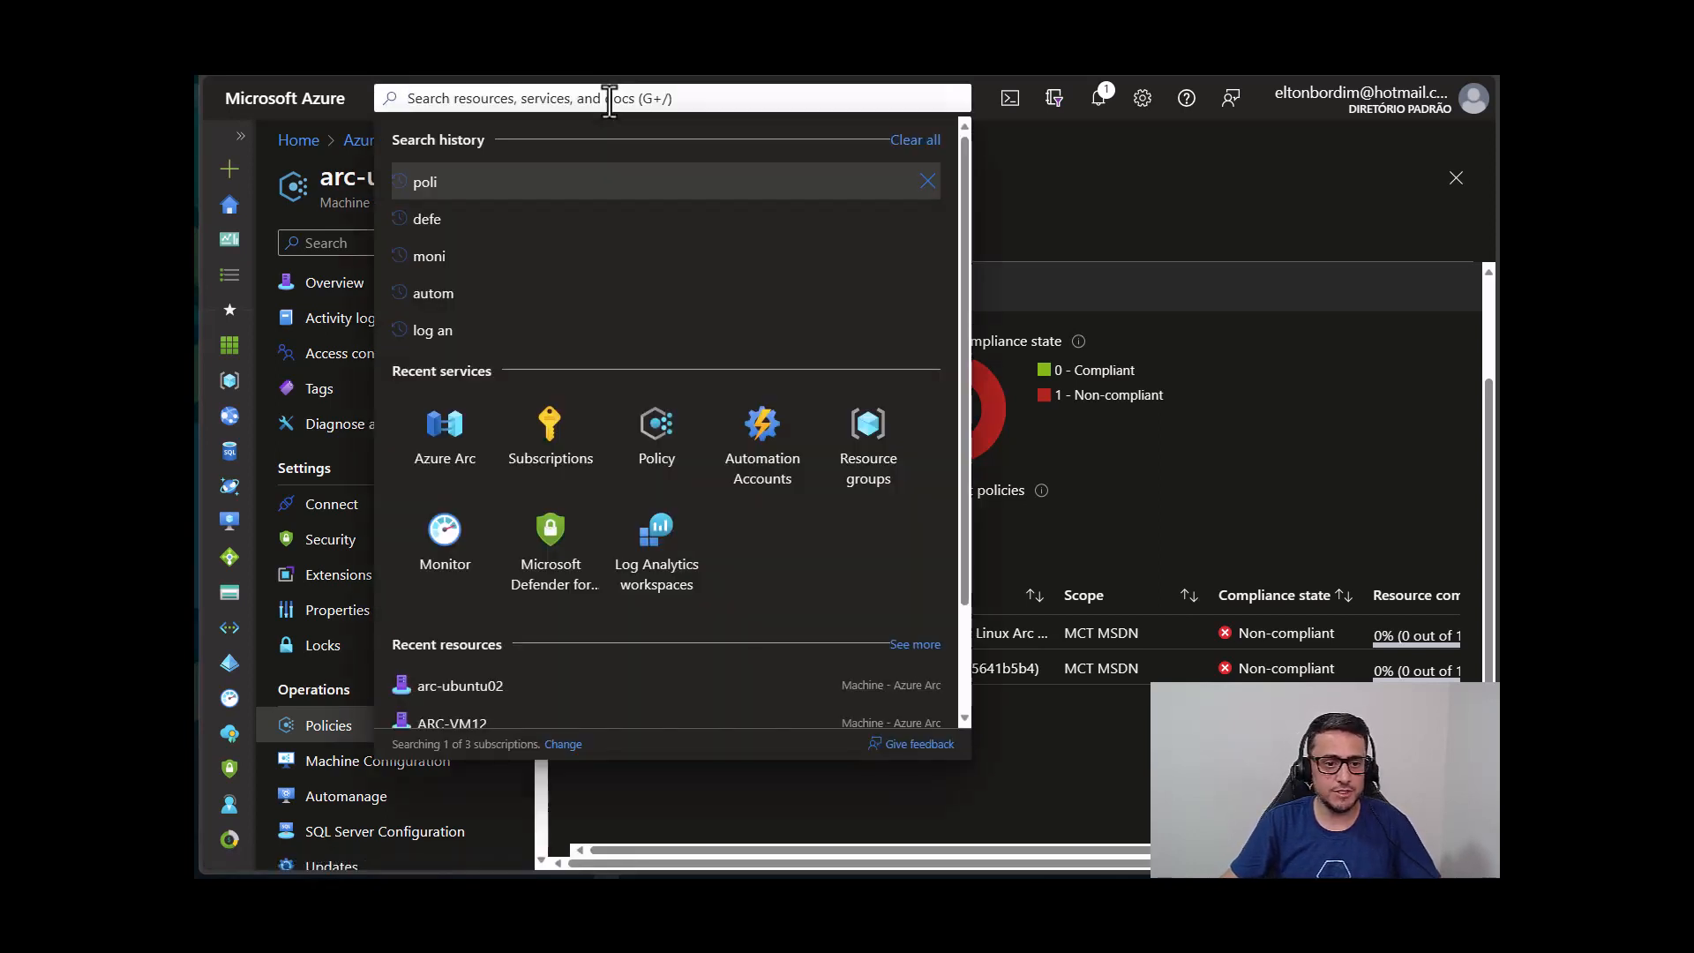
click(668, 432)
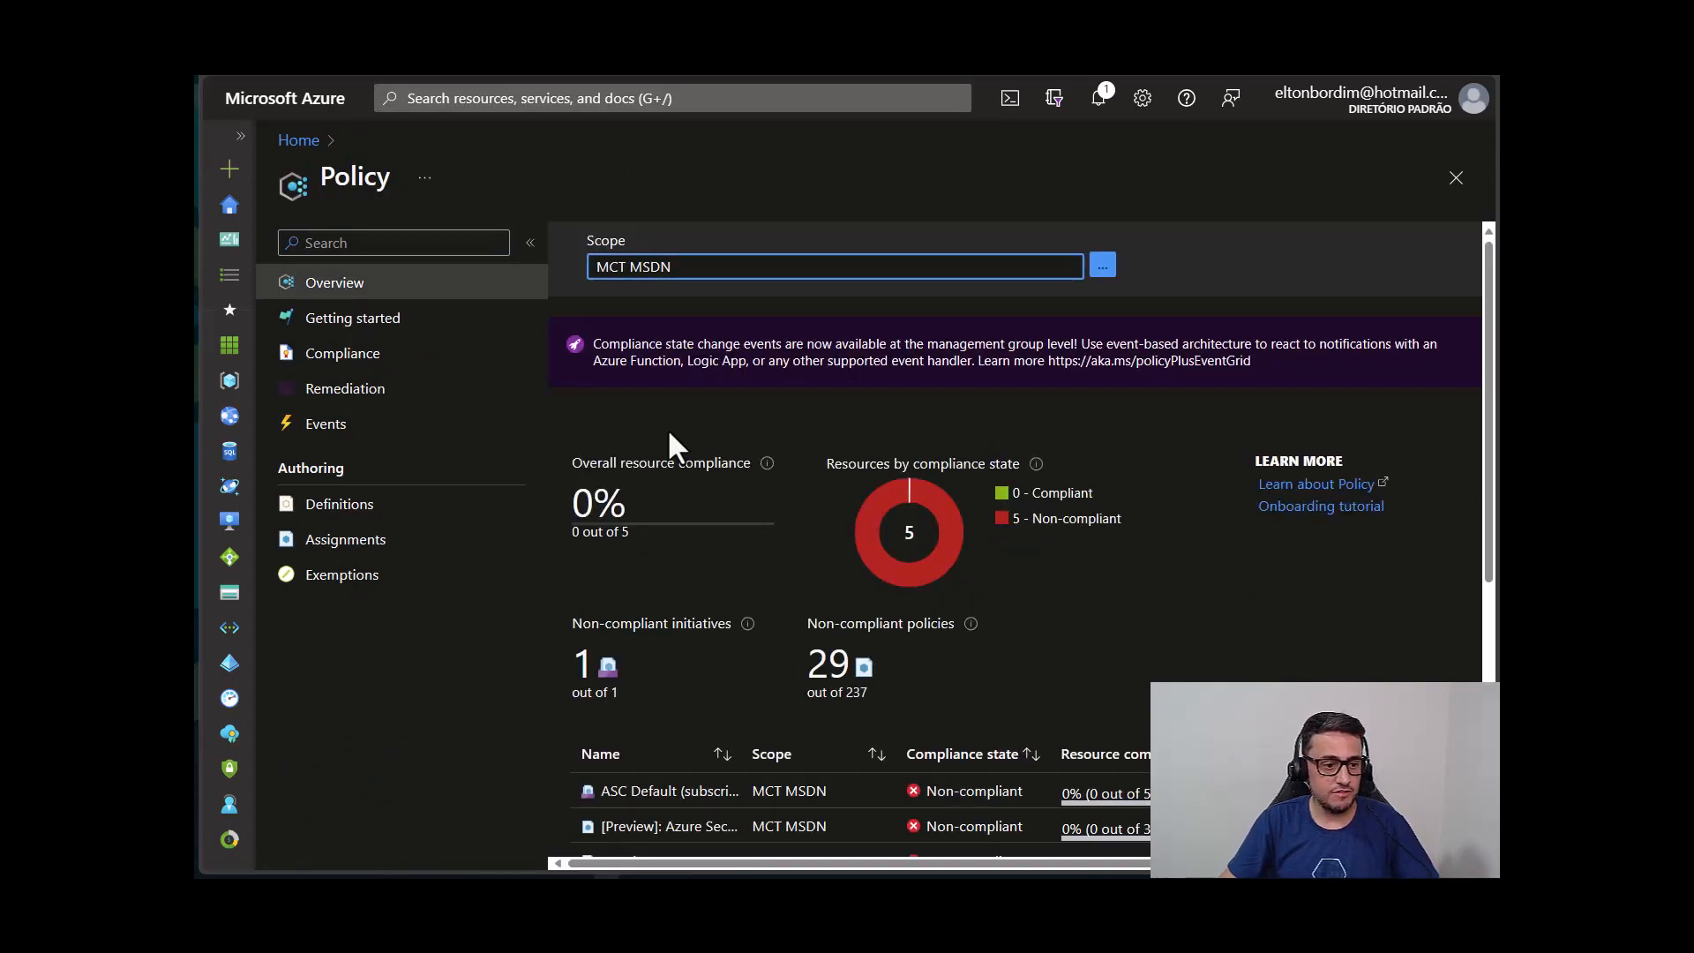
scroll(731, 490, down, 4)
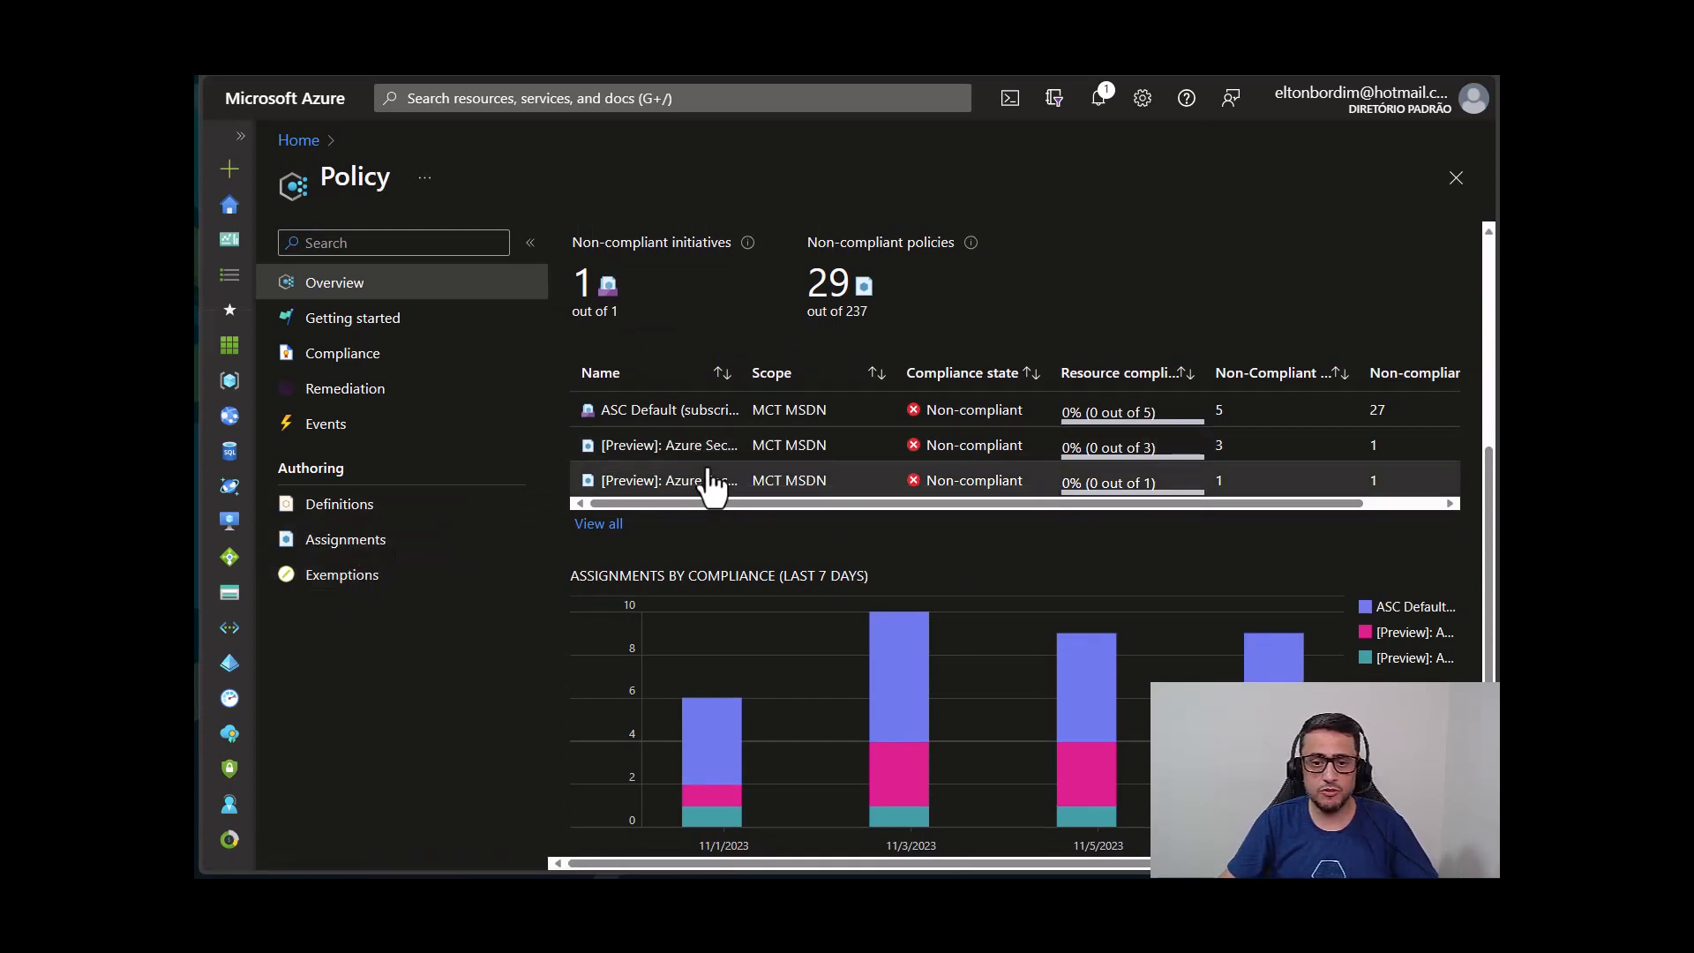
scroll(711, 494, up, 2)
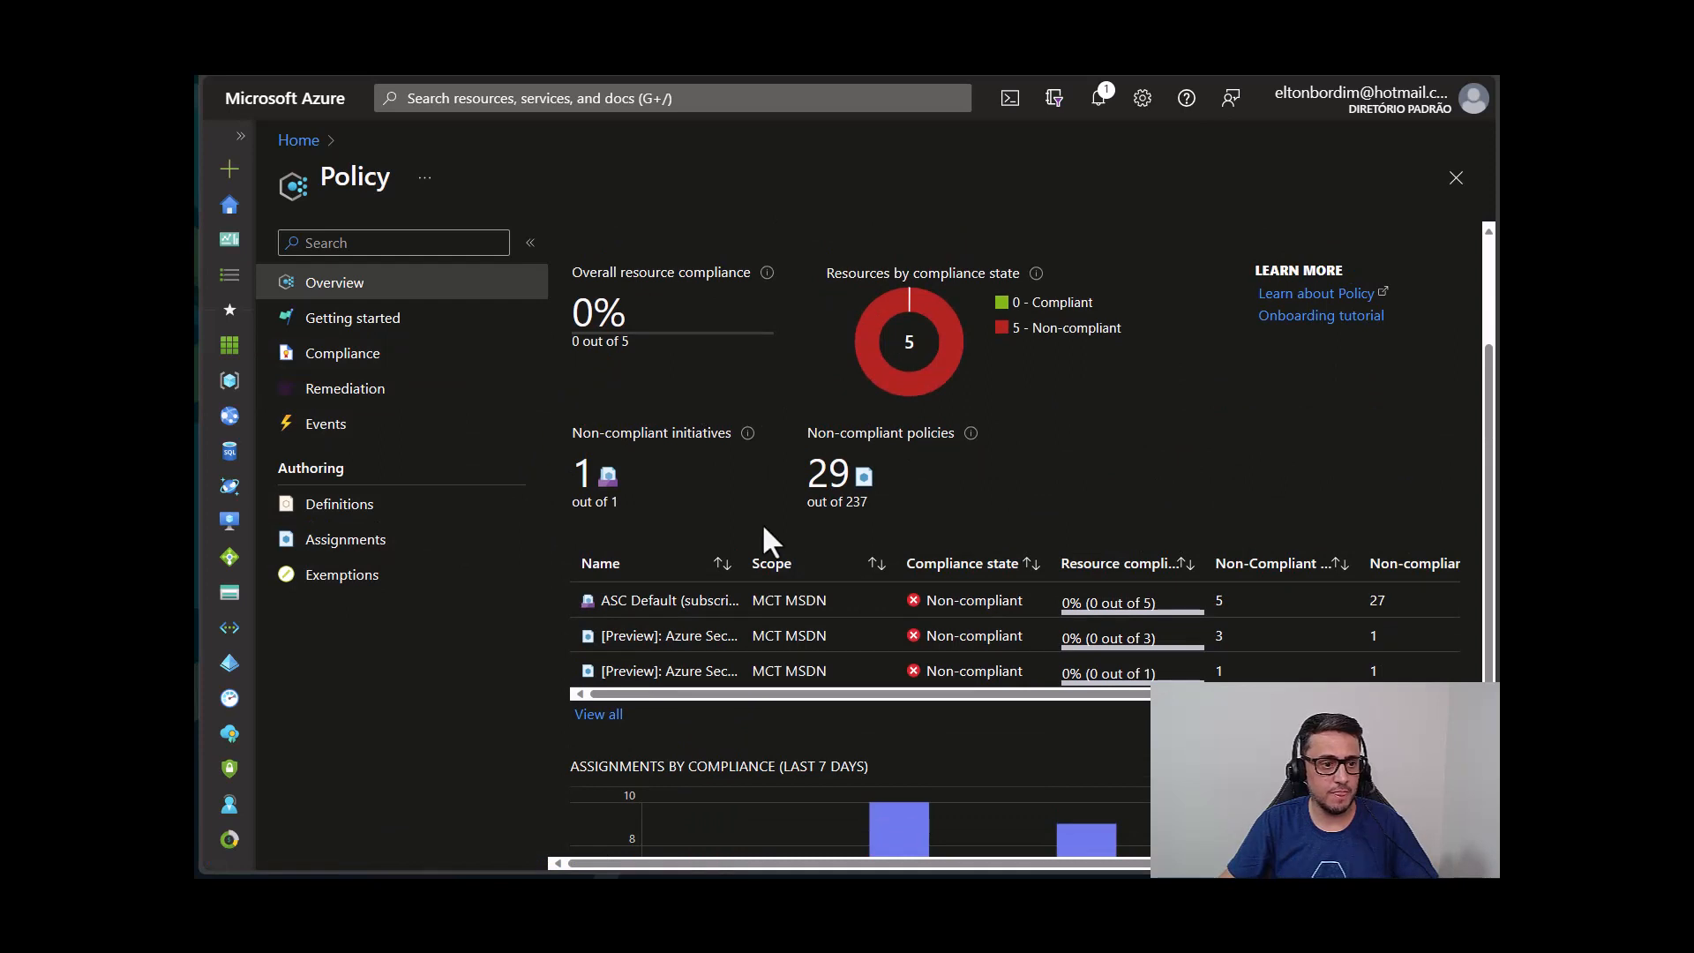
scroll(765, 529, down, 2)
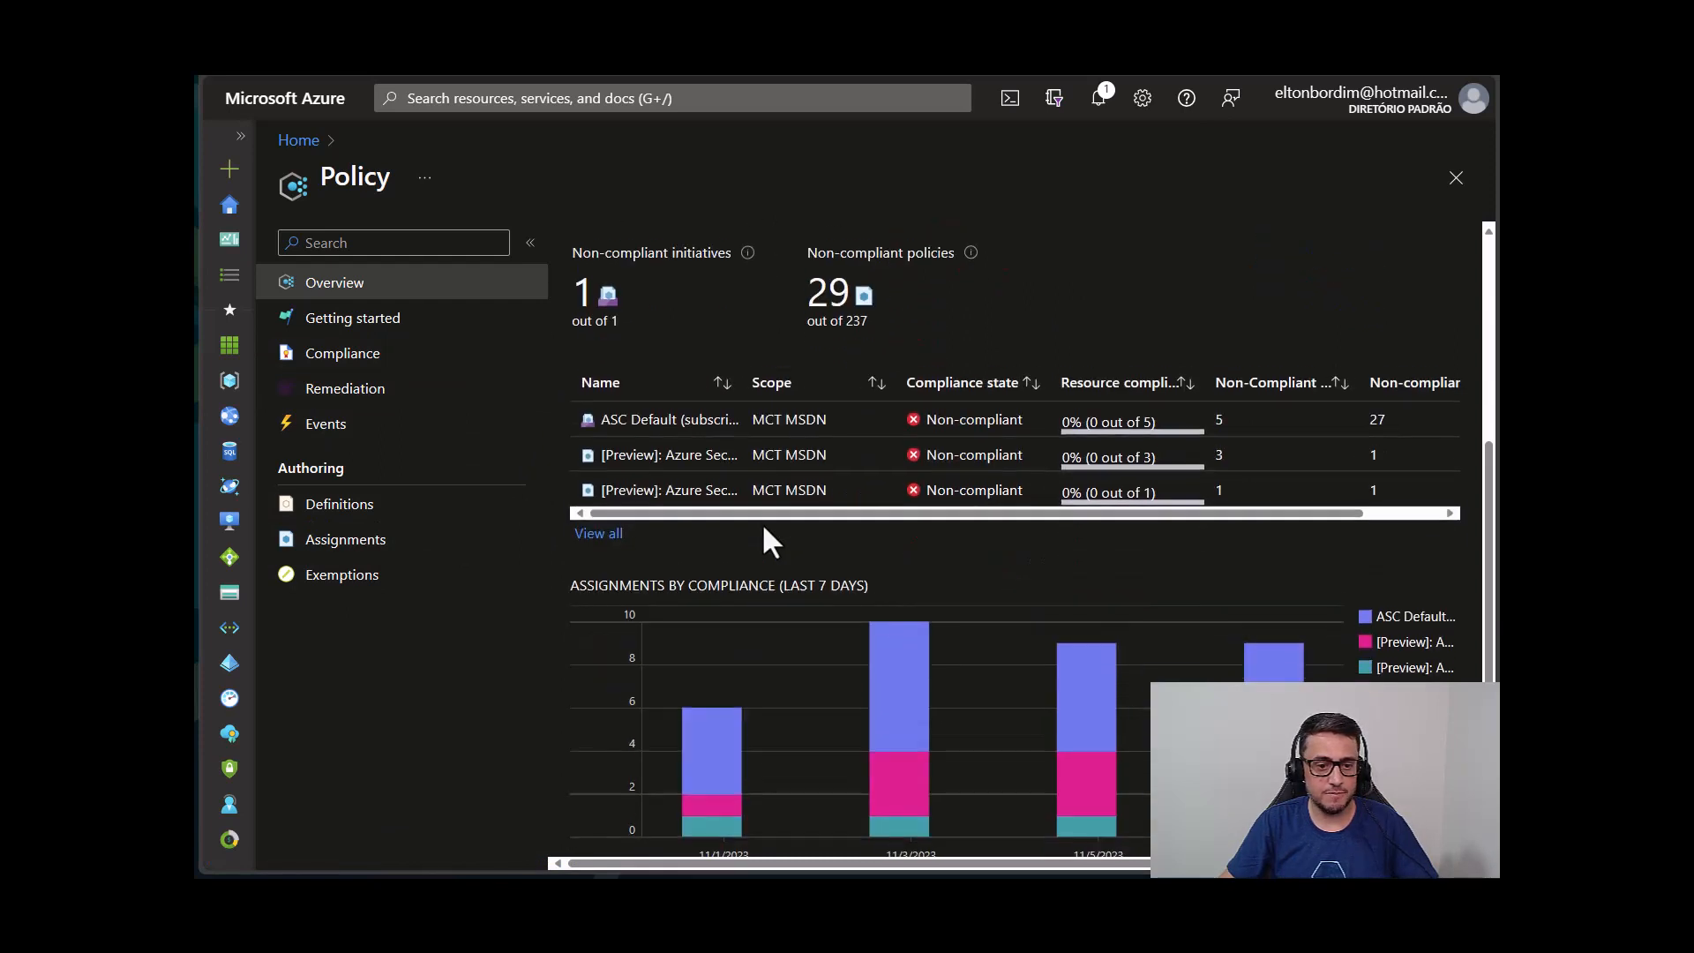
View the Policy service's compliance details and widen the Name column to read the full assignment names.
click(348, 355)
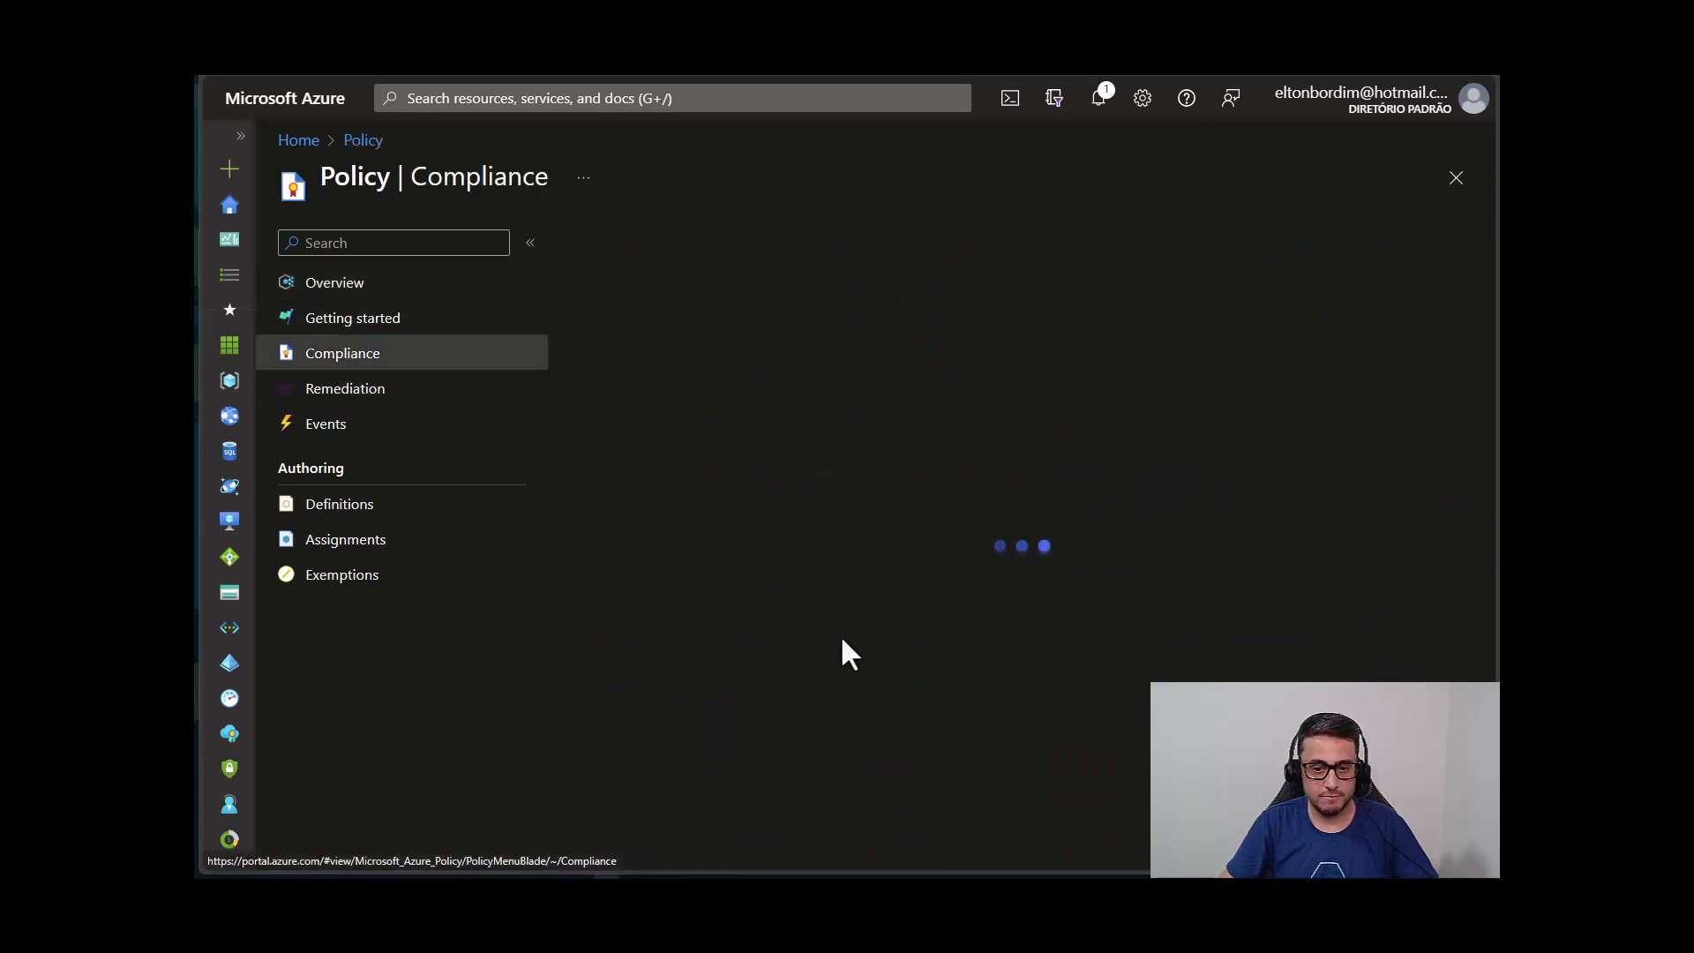
scroll(1094, 574, down, 2)
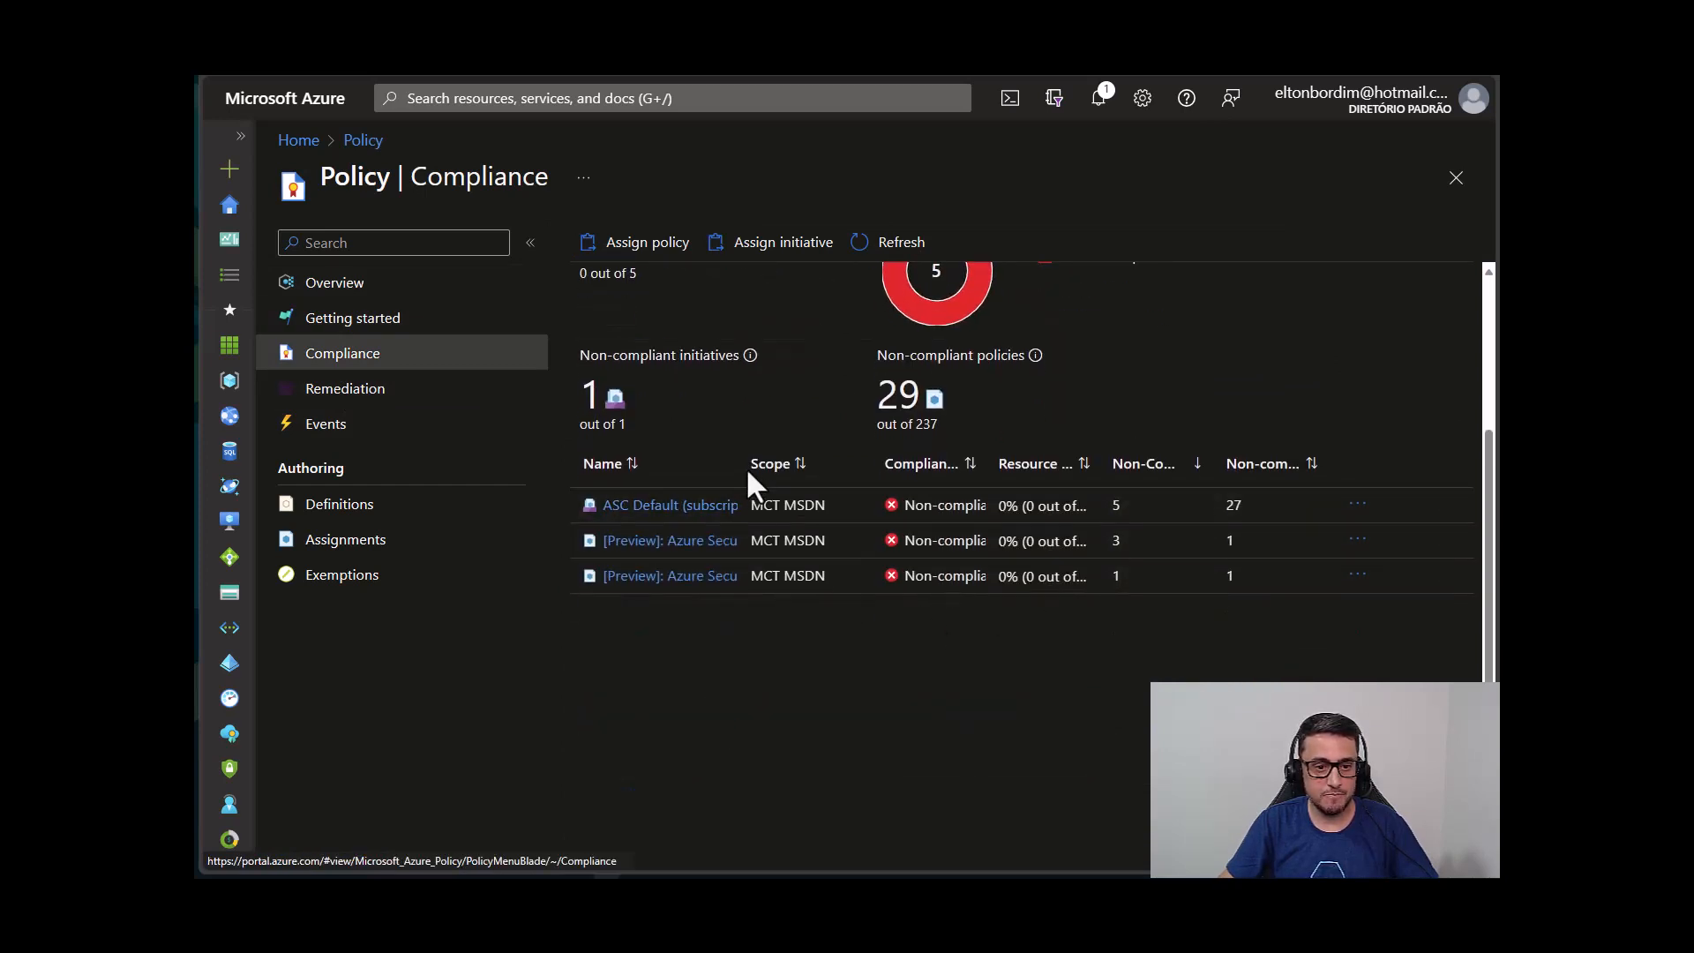
drag(738, 464, 1159, 455)
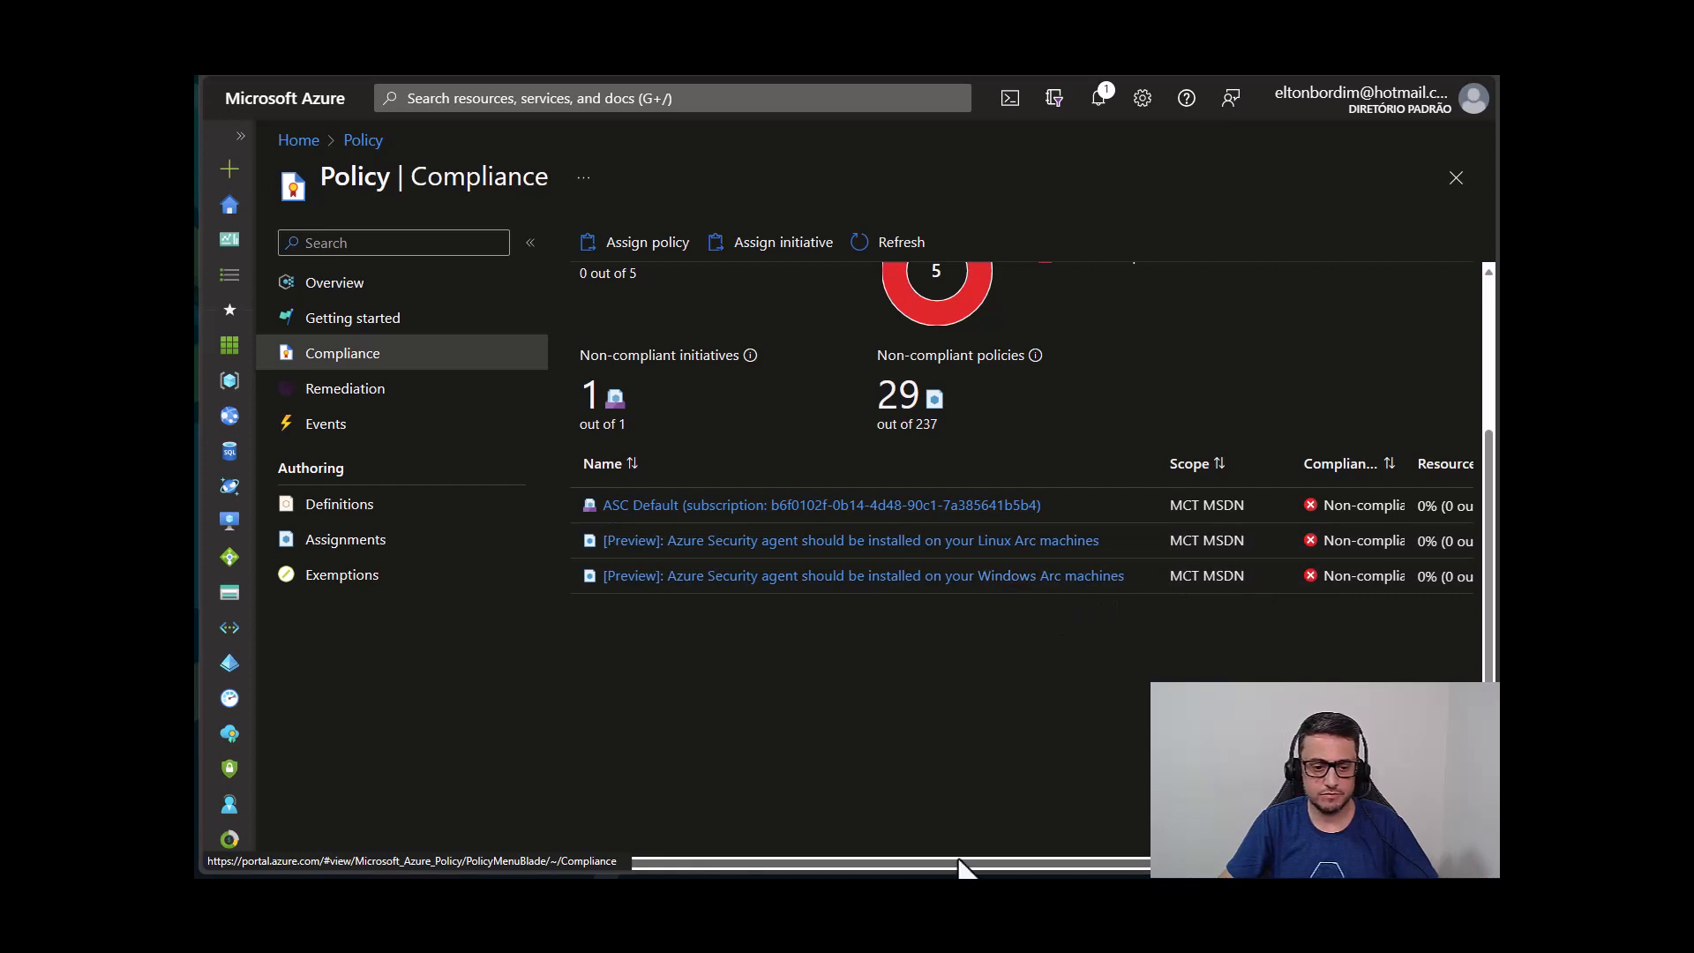
scroll(774, 480, up, 3)
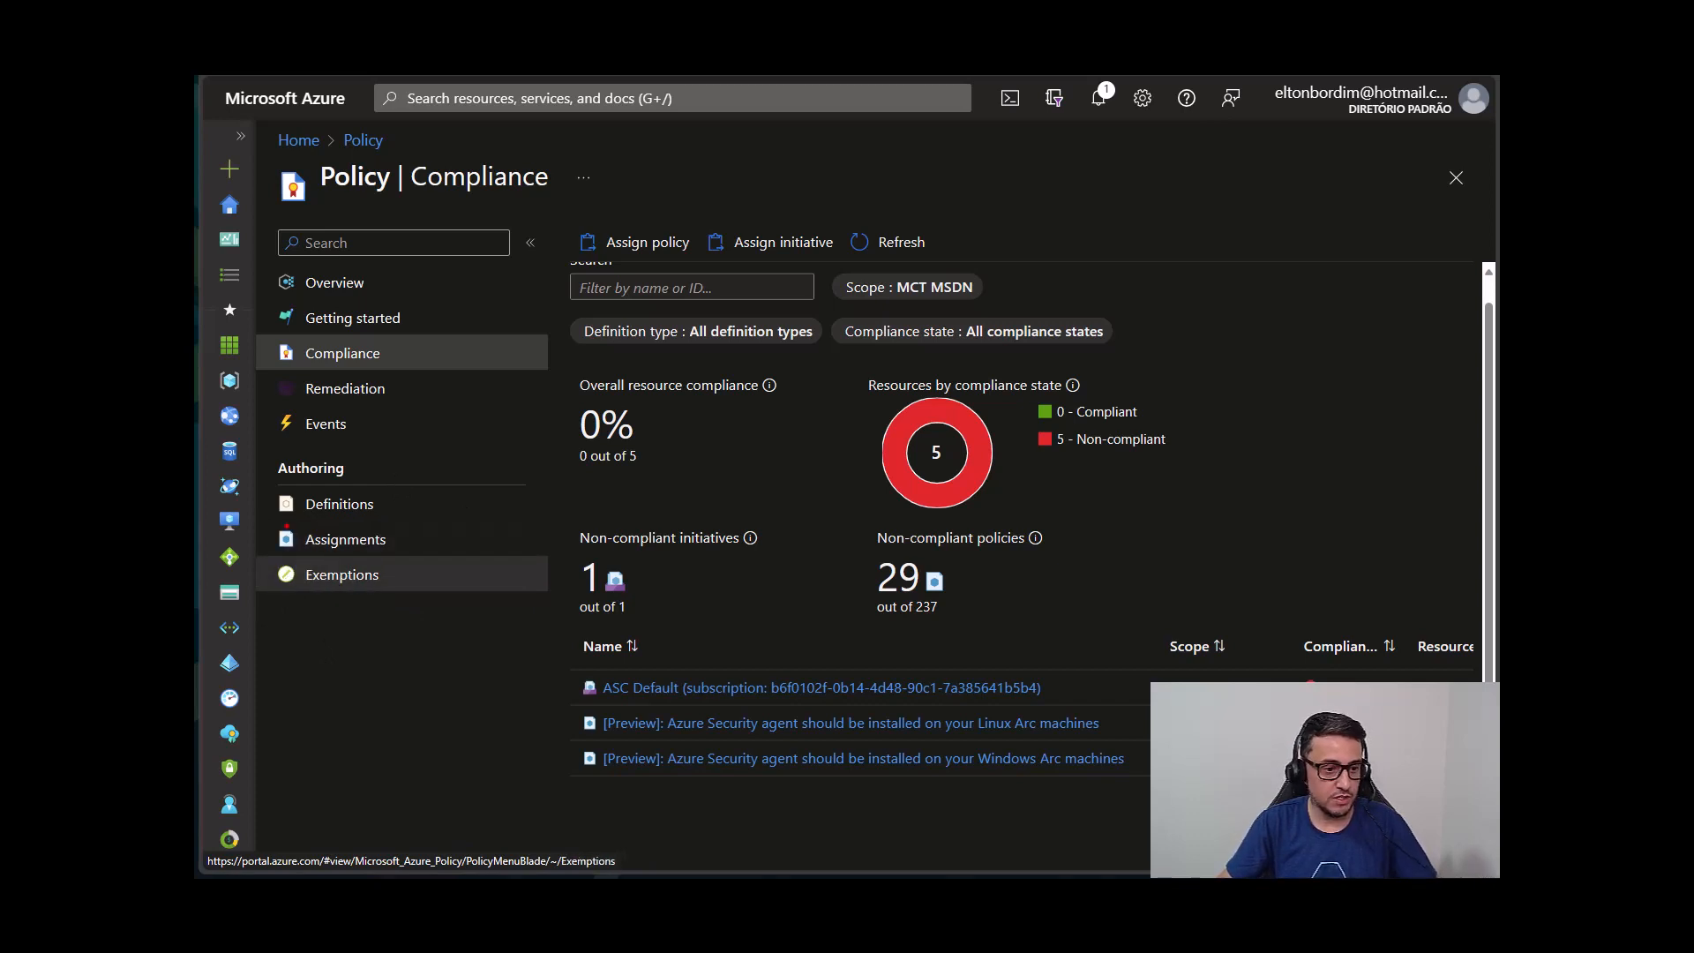
Open the policy assignments for the MCT MSDN scope and collapse the service navigation to widen the assignment list.
drag(286, 526, 440, 555)
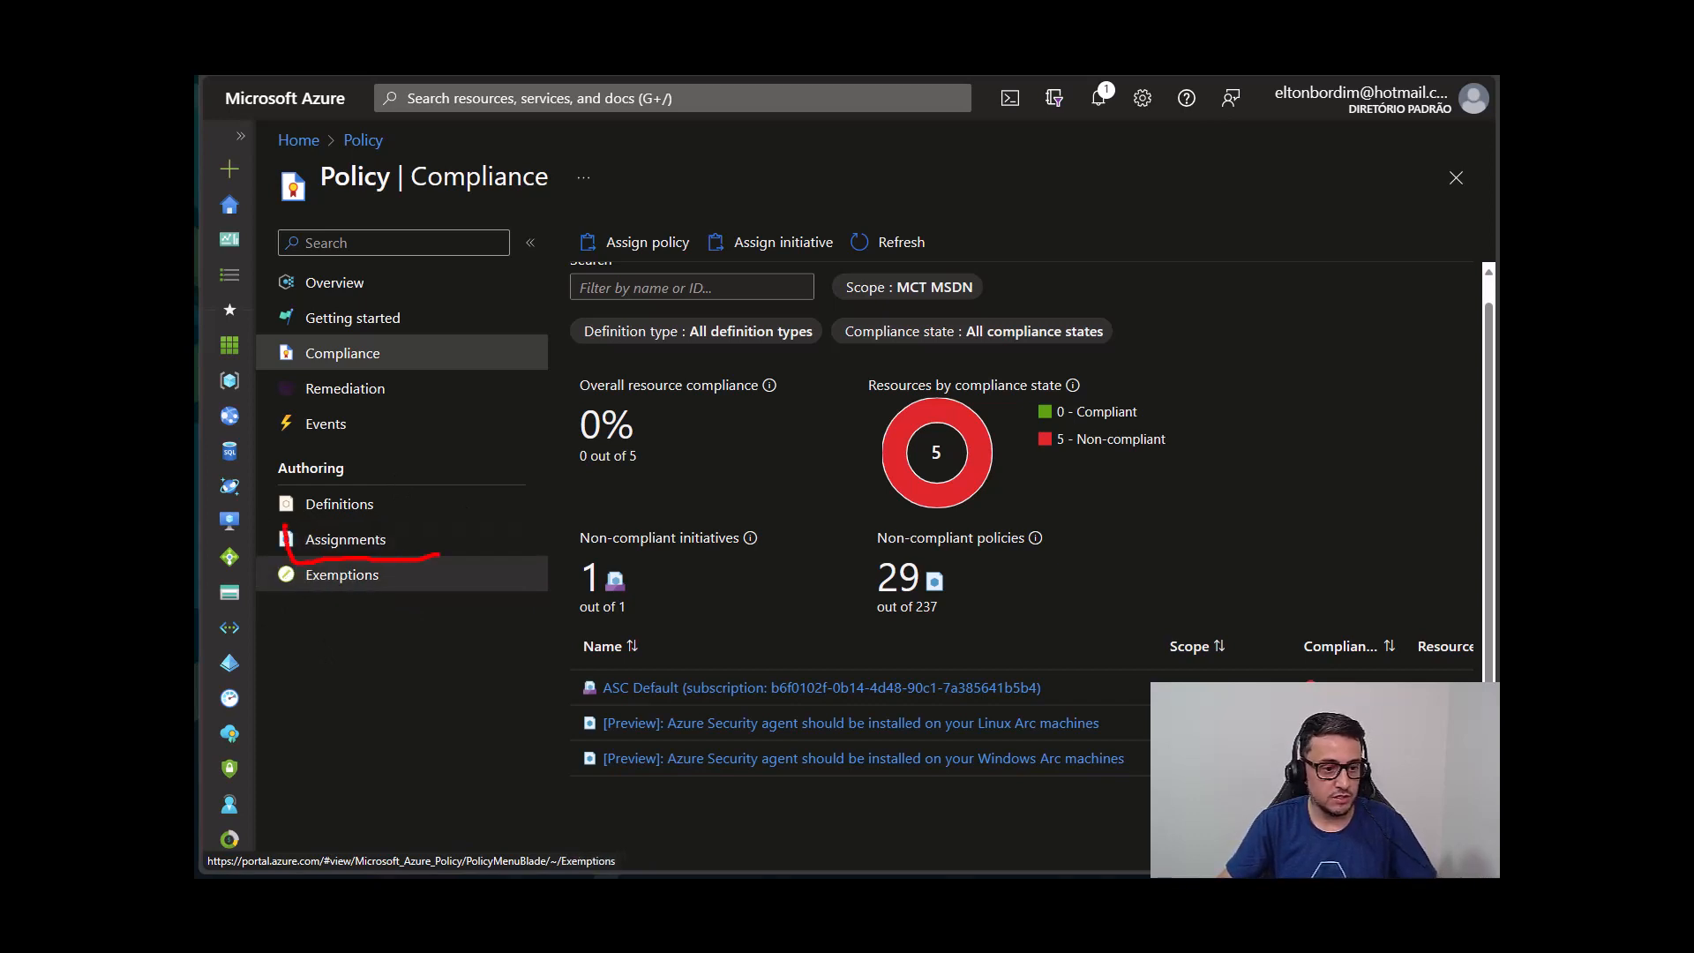
click(344, 543)
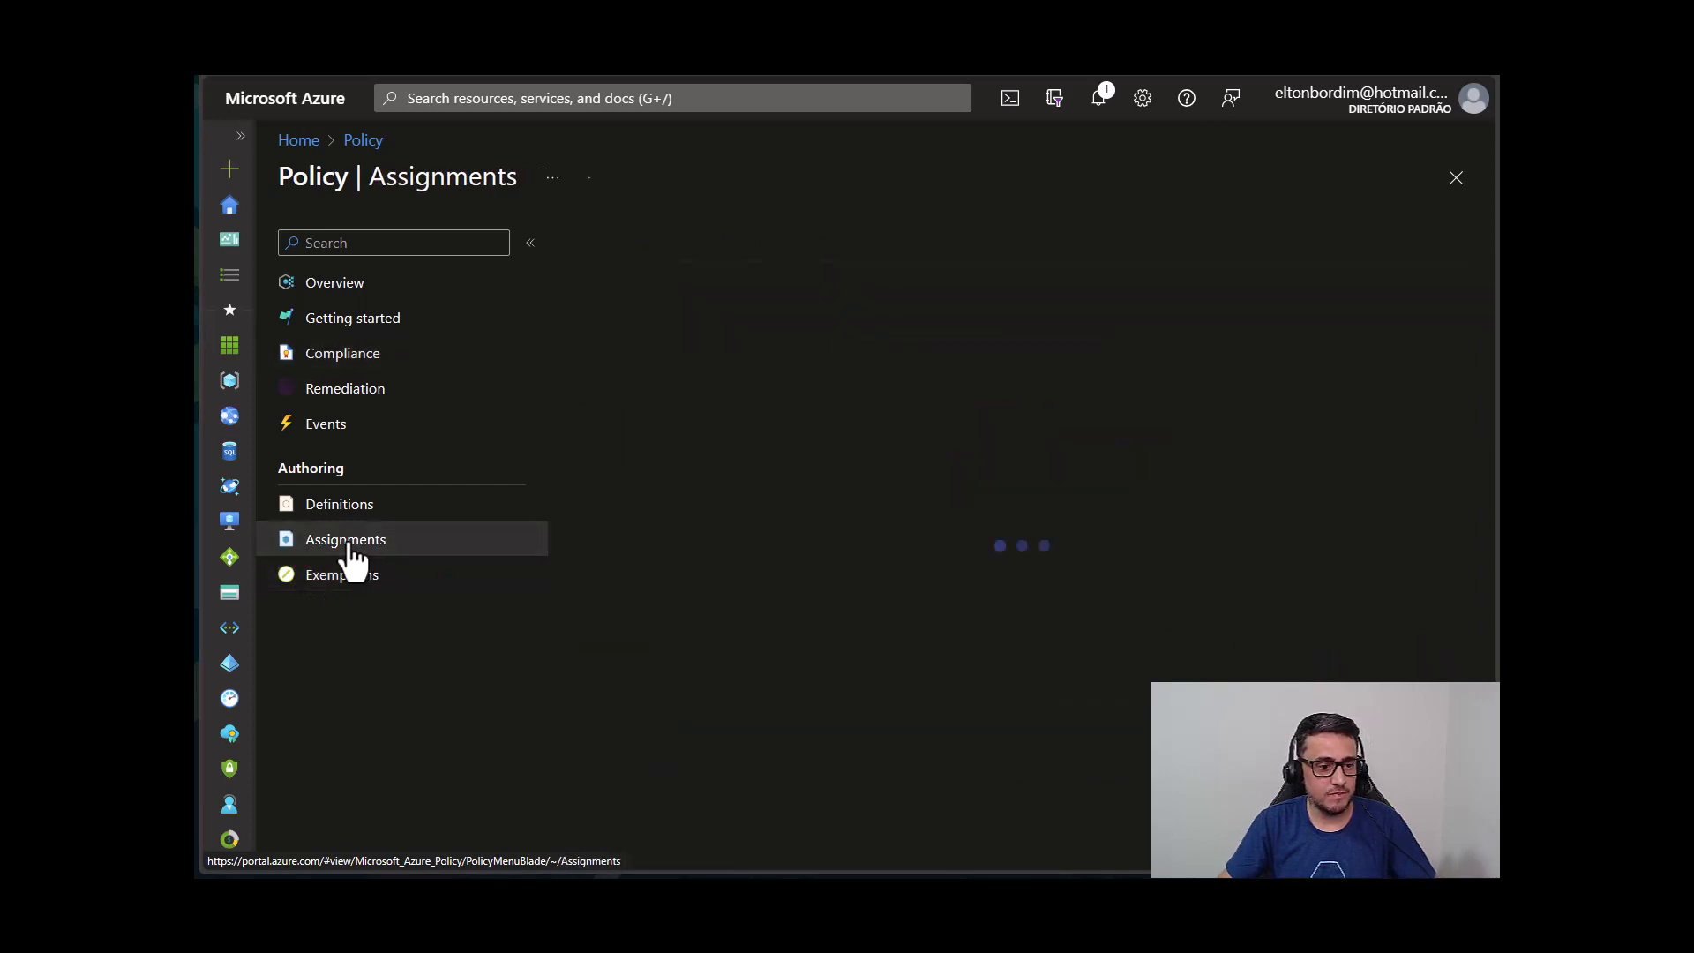
click(530, 244)
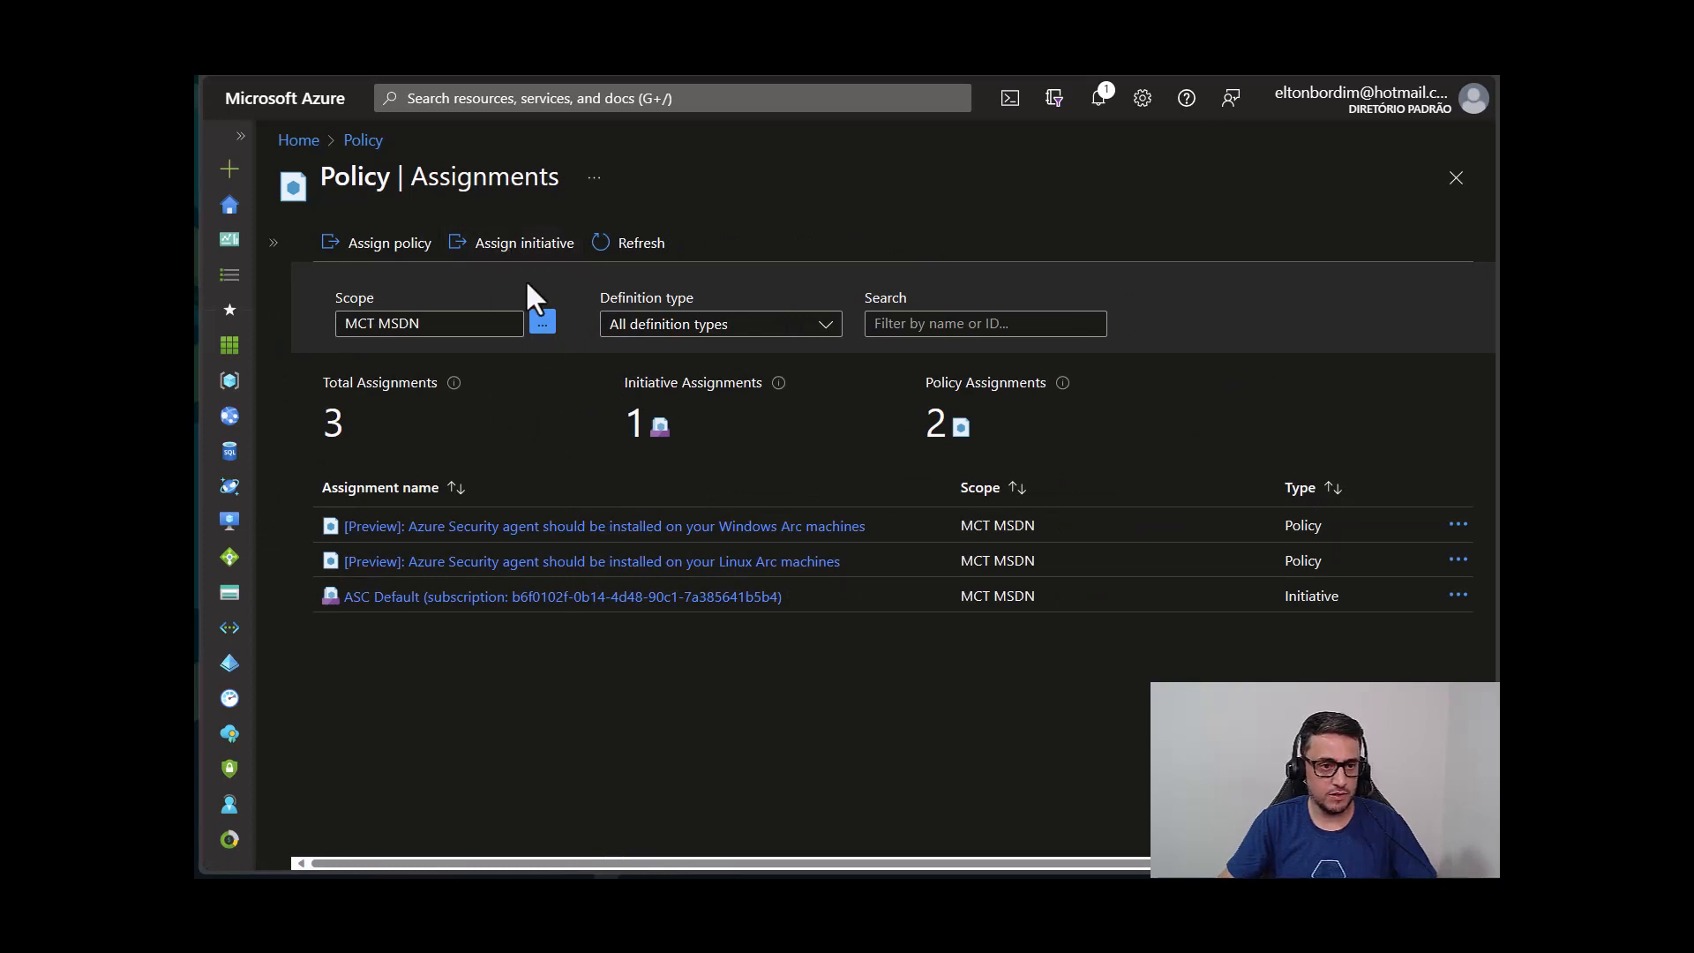
Start a new initiative assignment and set its scope to the GR-SerieArc-EastUS resource group in the MCT MSDN subscription.
click(521, 251)
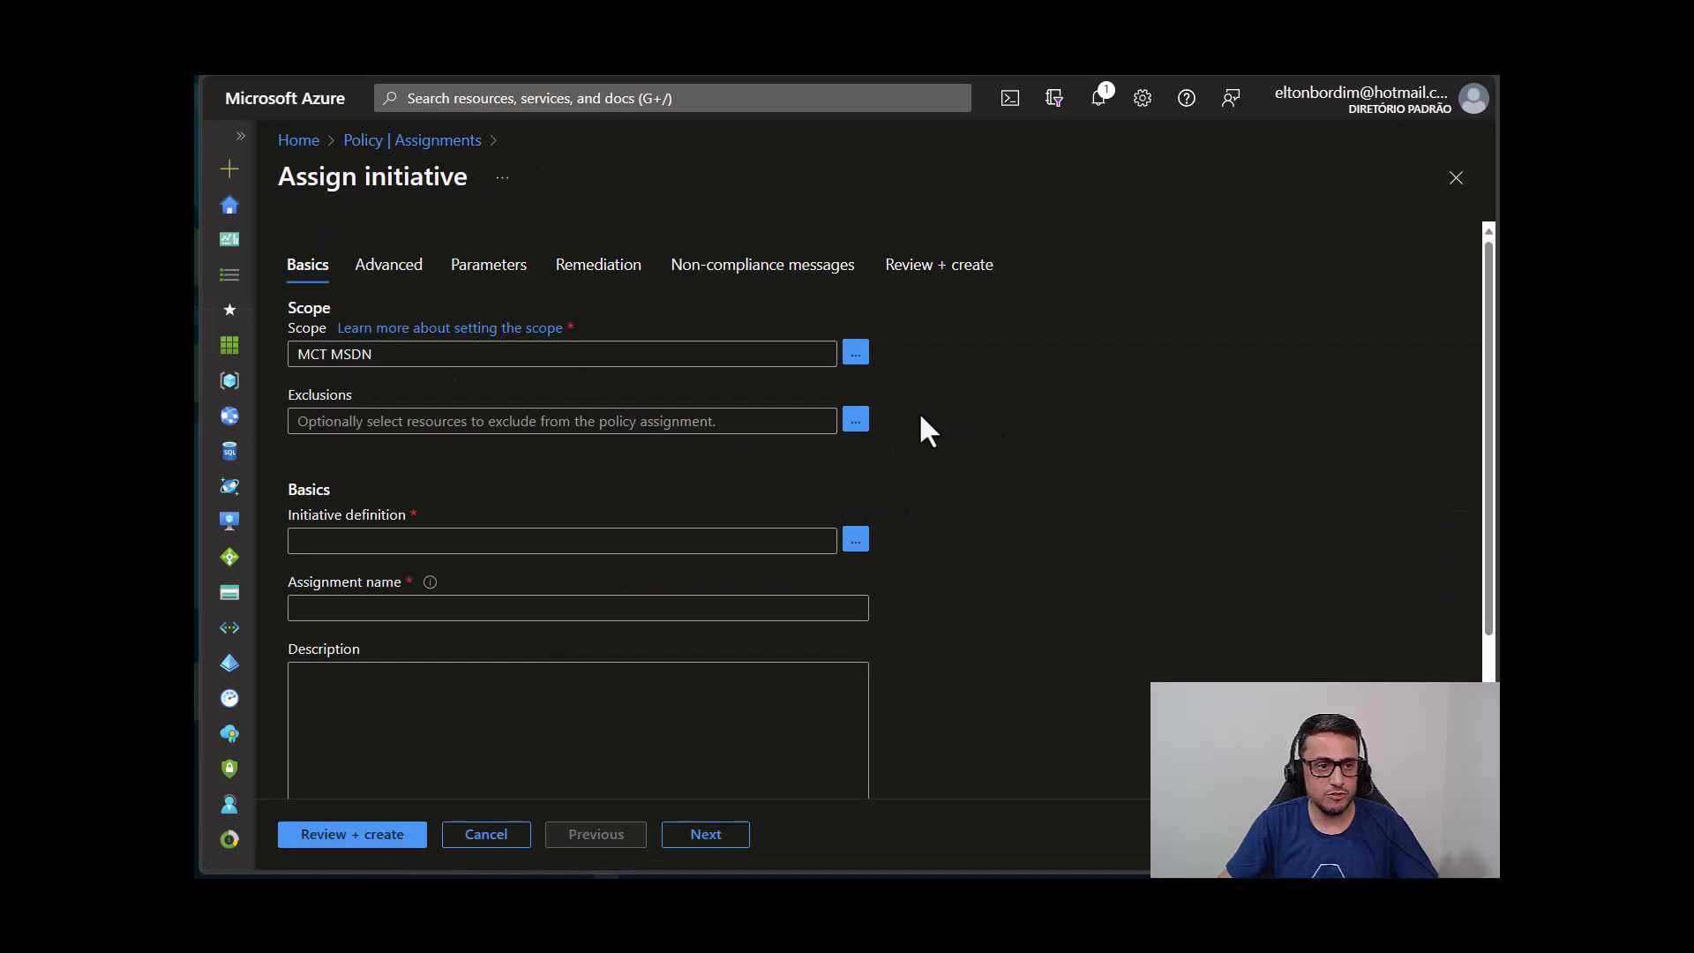
scroll(934, 412, down, 2)
scroll(882, 401, up, 2)
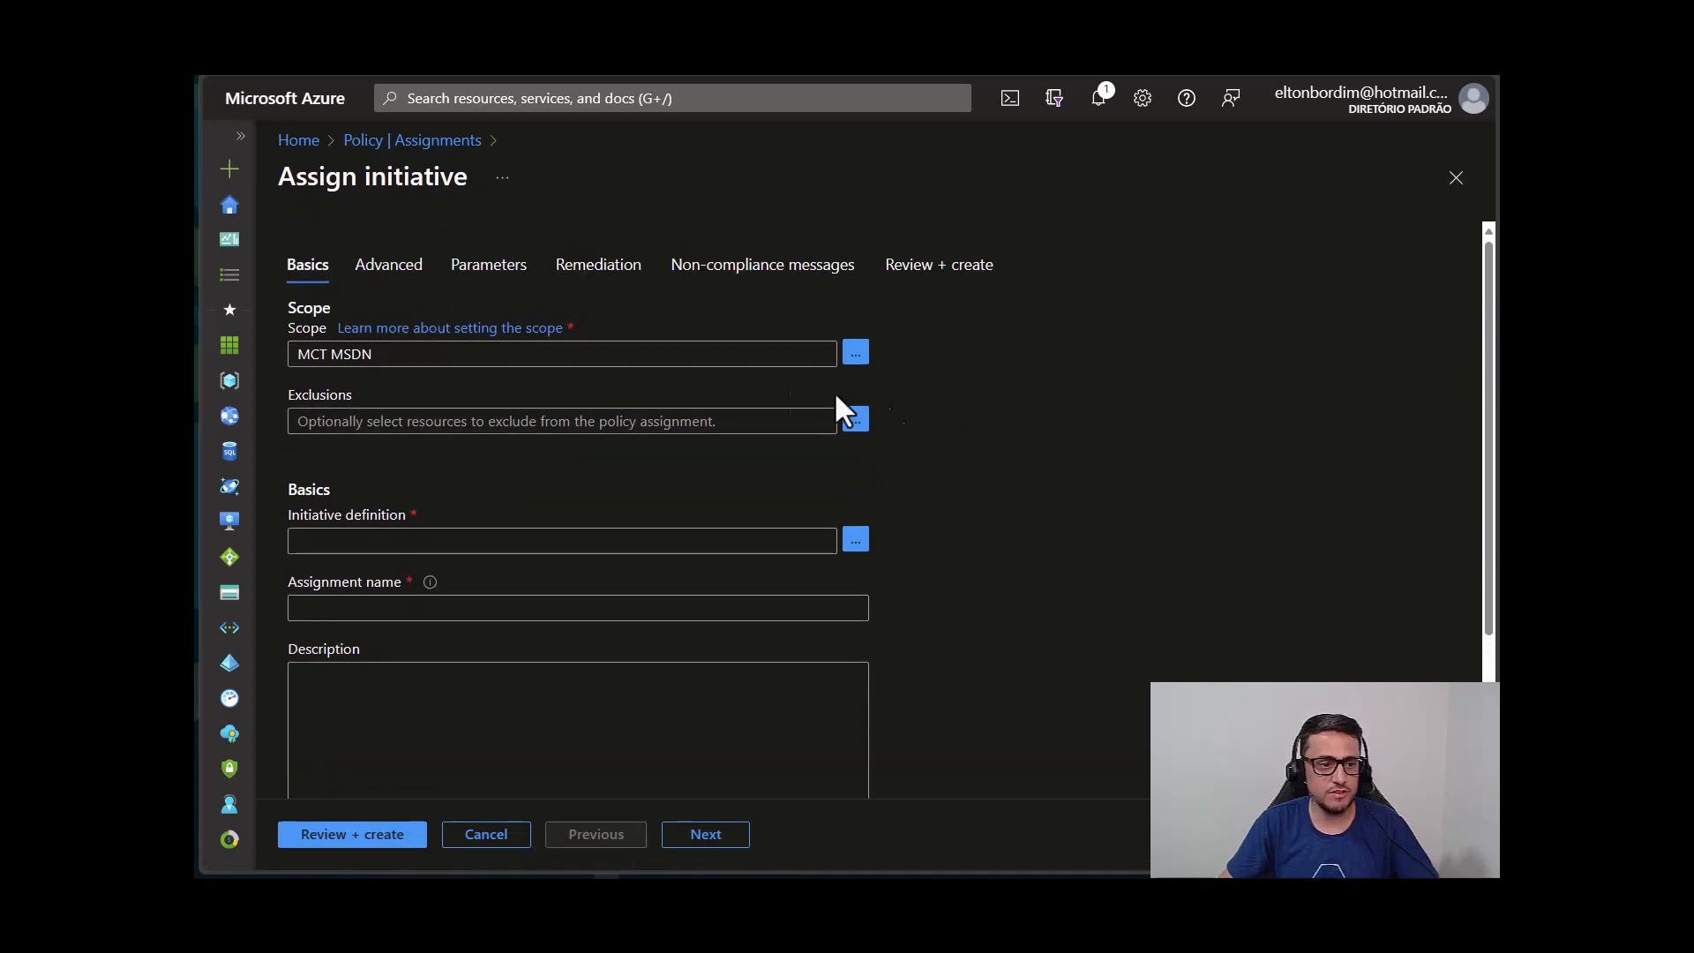
click(861, 355)
click(986, 344)
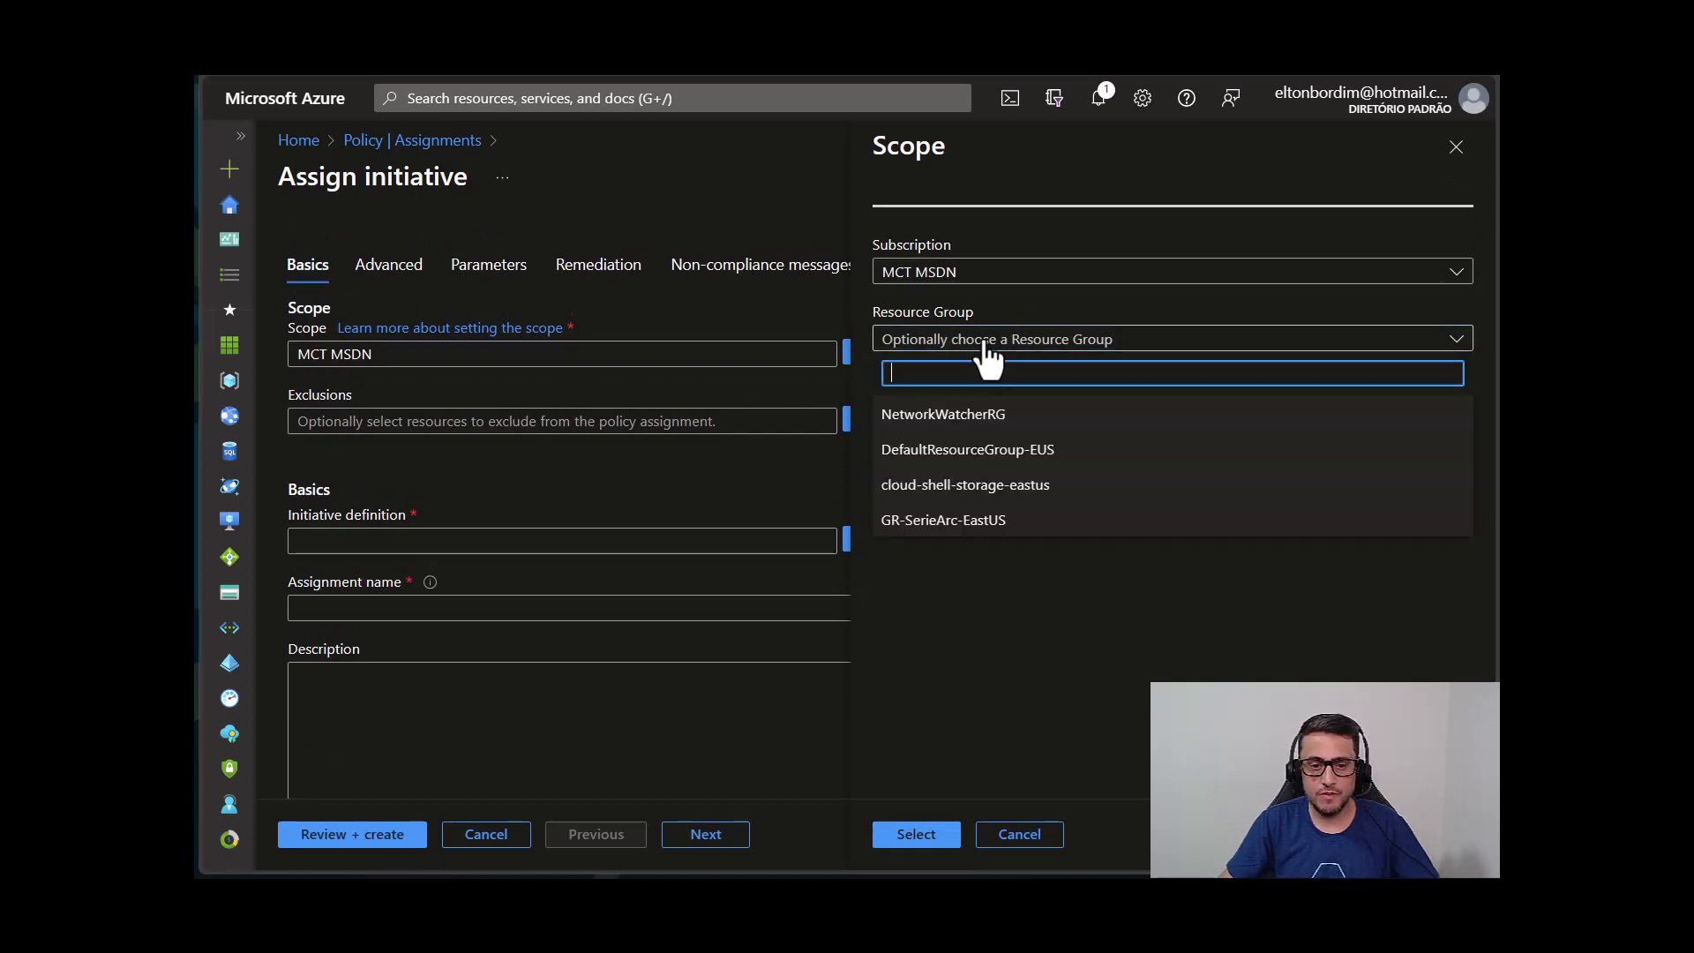
click(940, 521)
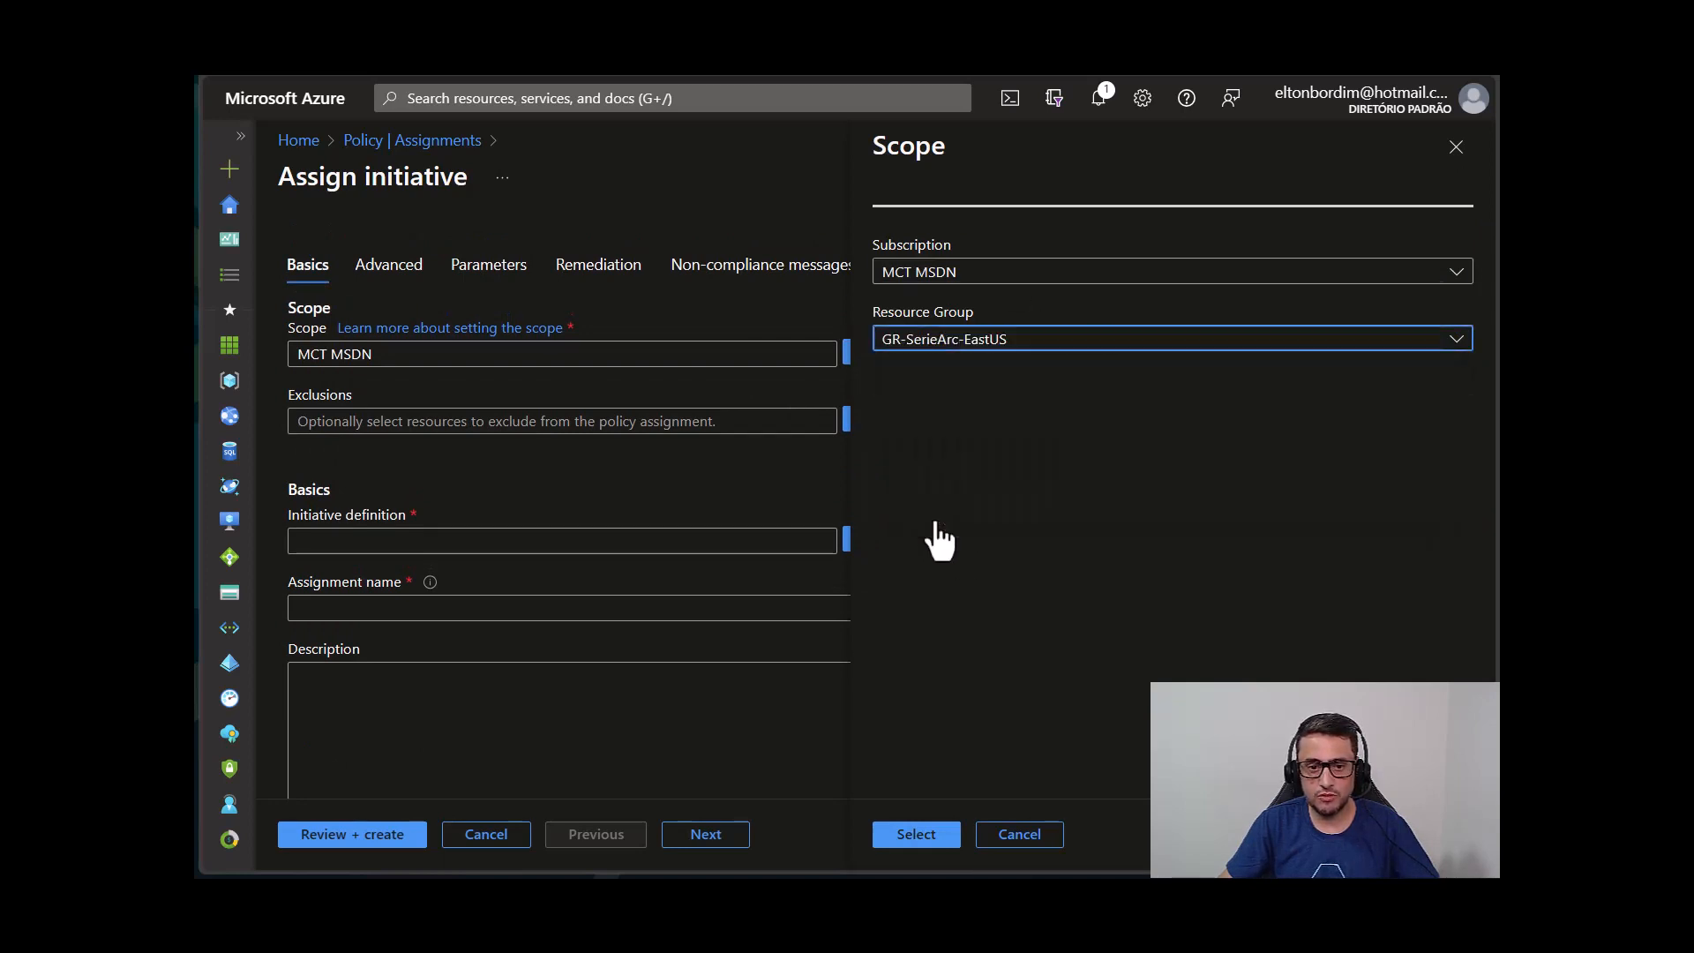
click(937, 837)
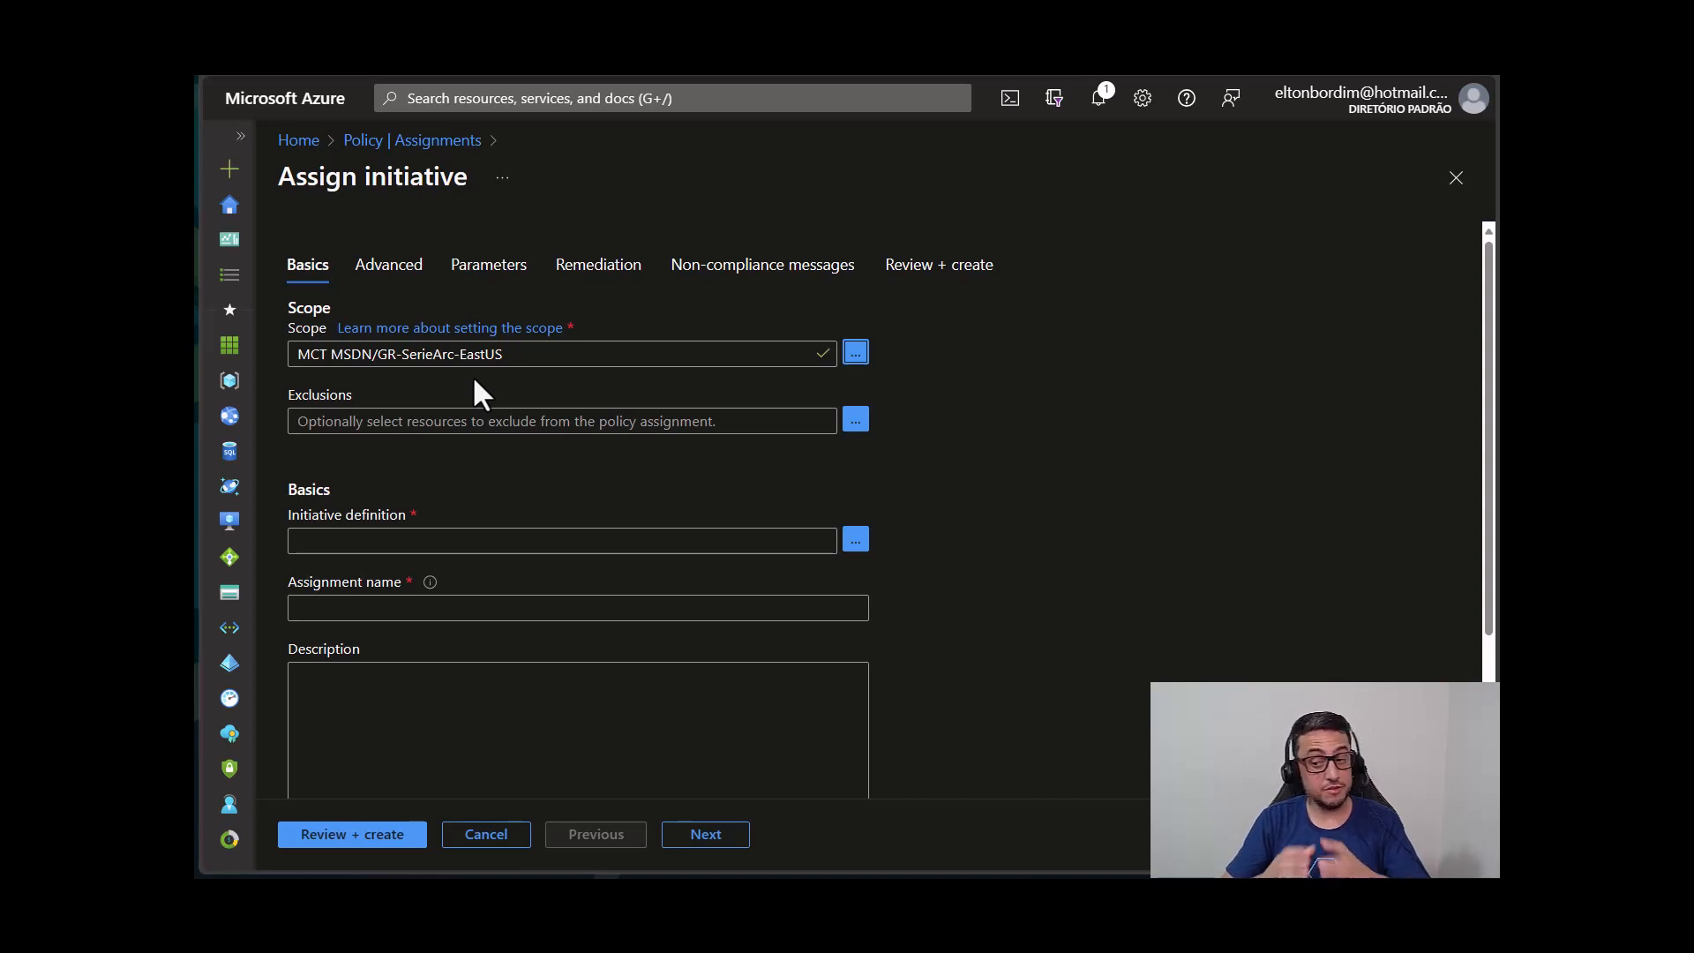
Open the available initiative definitions for the assignment and search them for "iso".
scroll(494, 512, down, 1)
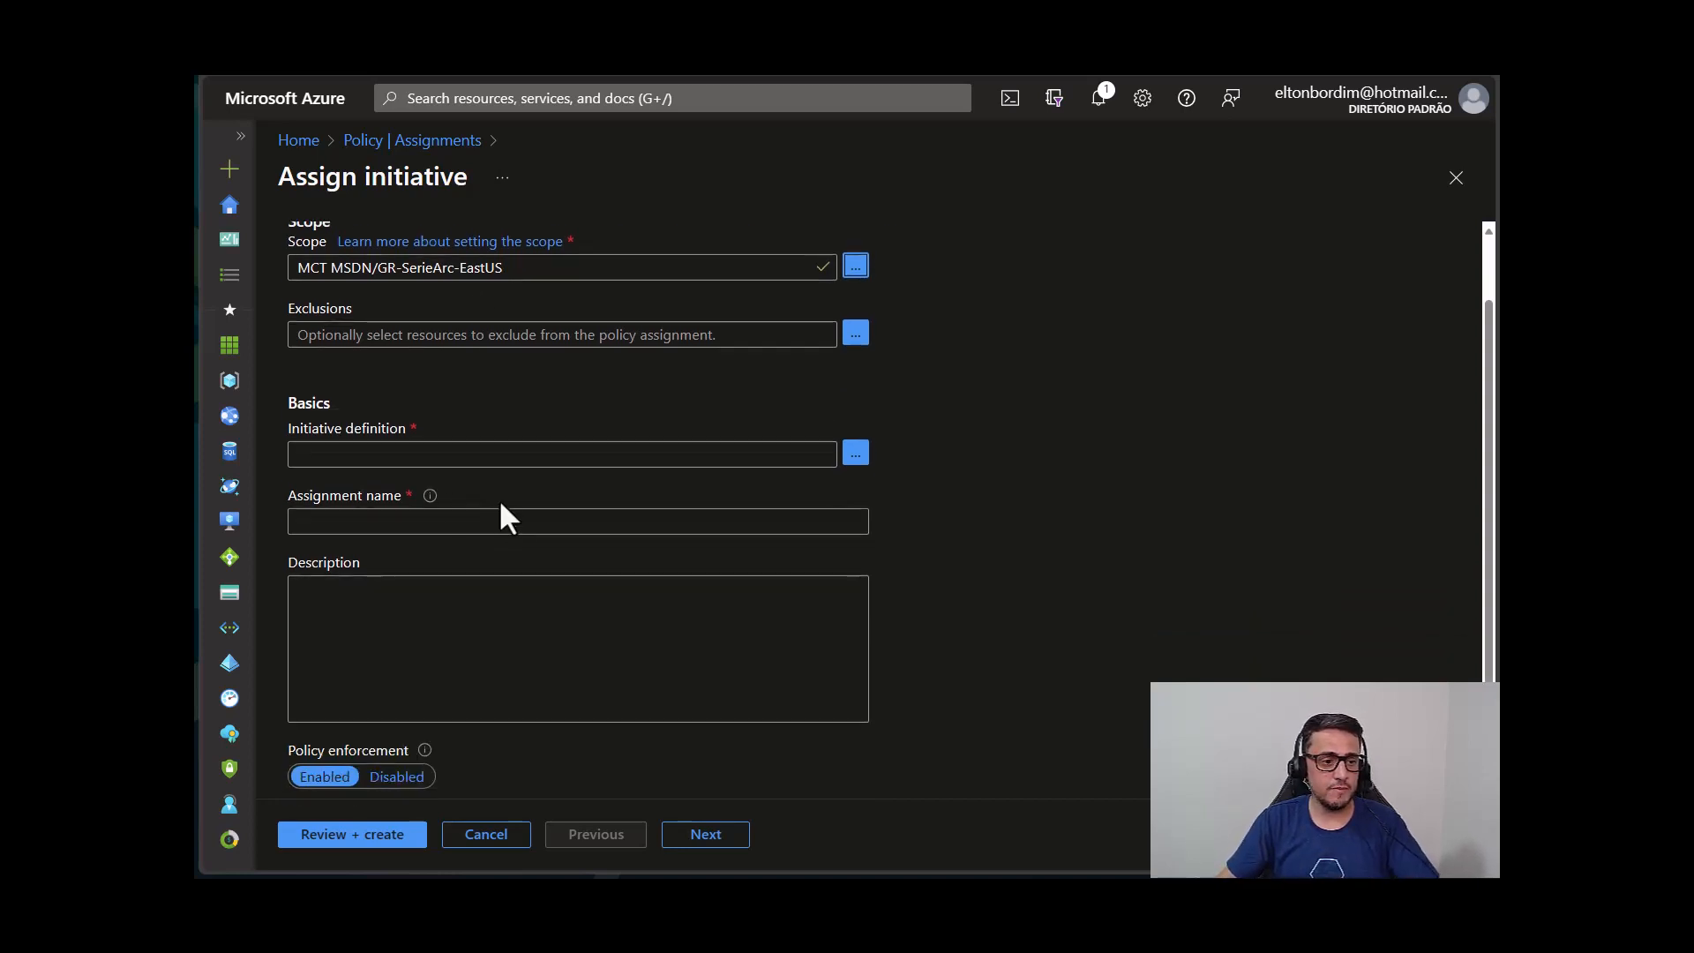
click(855, 454)
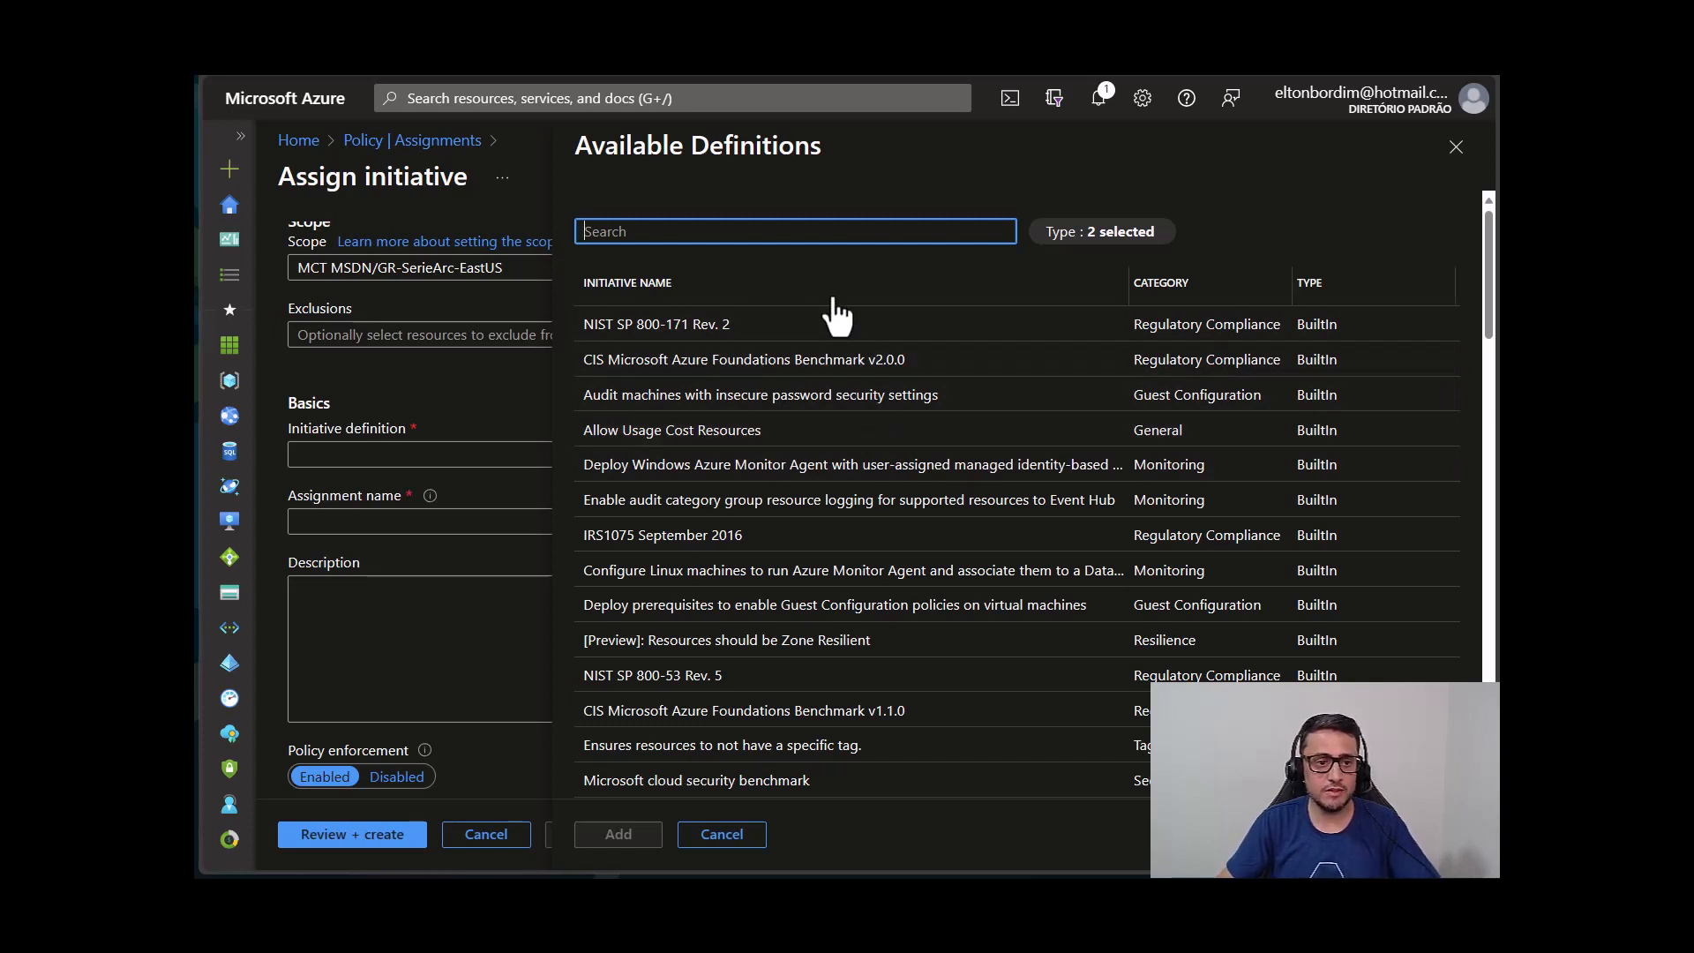
text(iso)
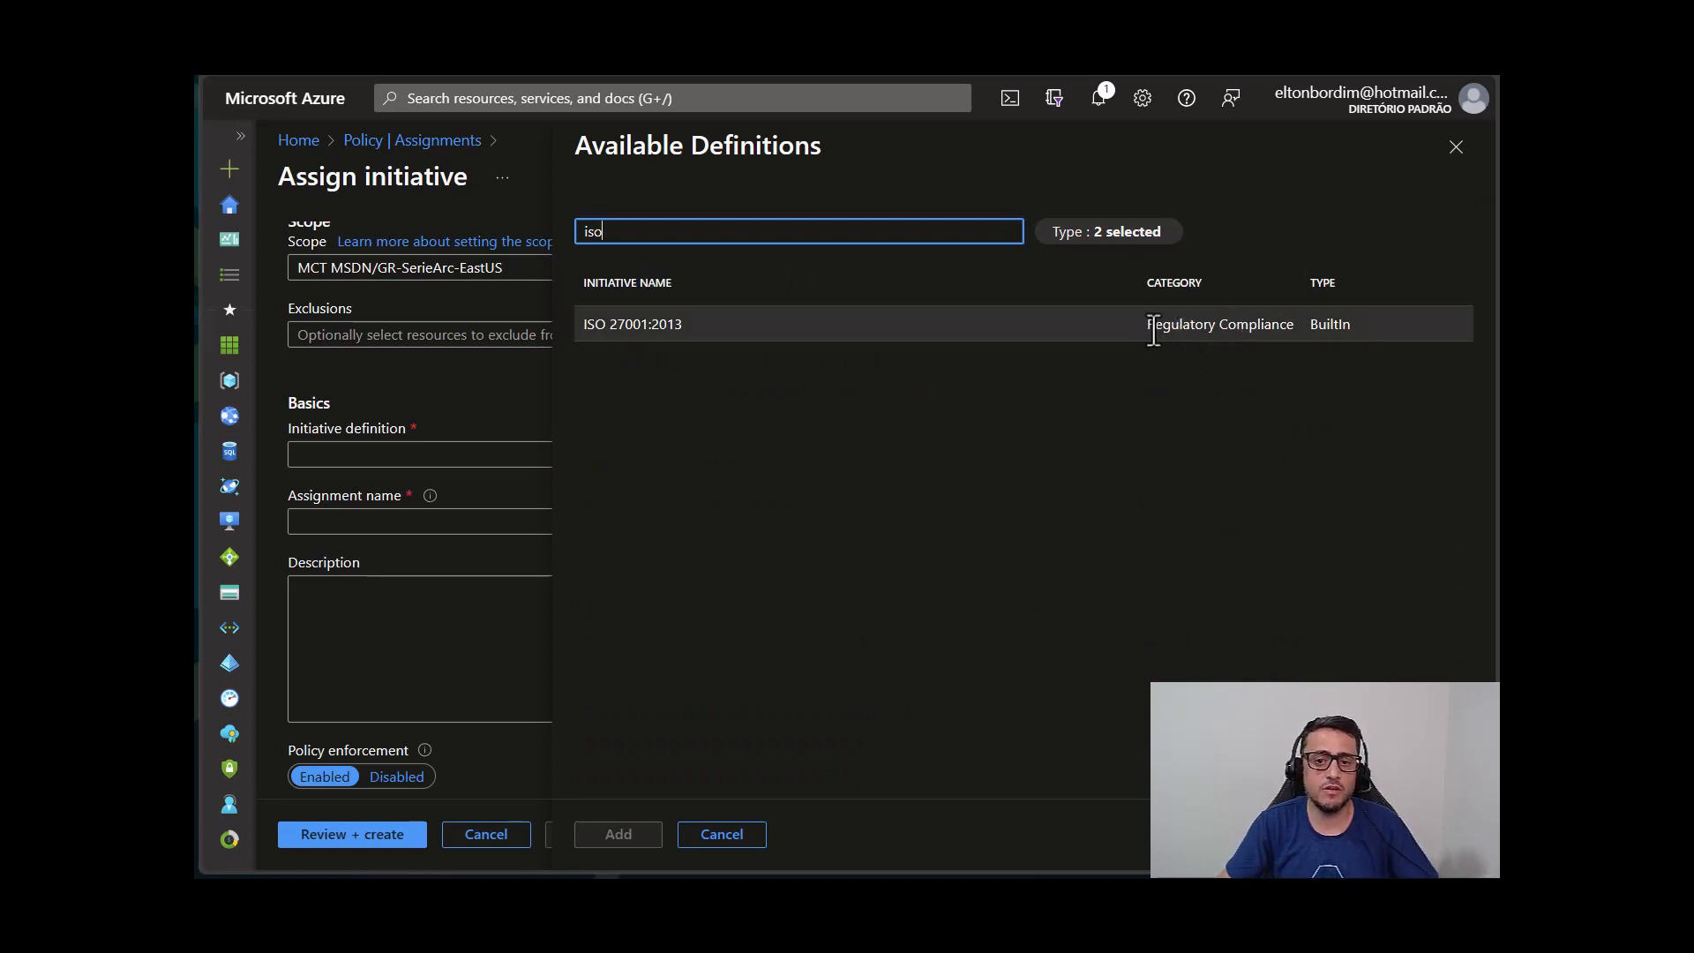
Clear the search, examine the names and categories in the full list of initiative definitions, and close it without choosing one.
drag(642, 234, 583, 238)
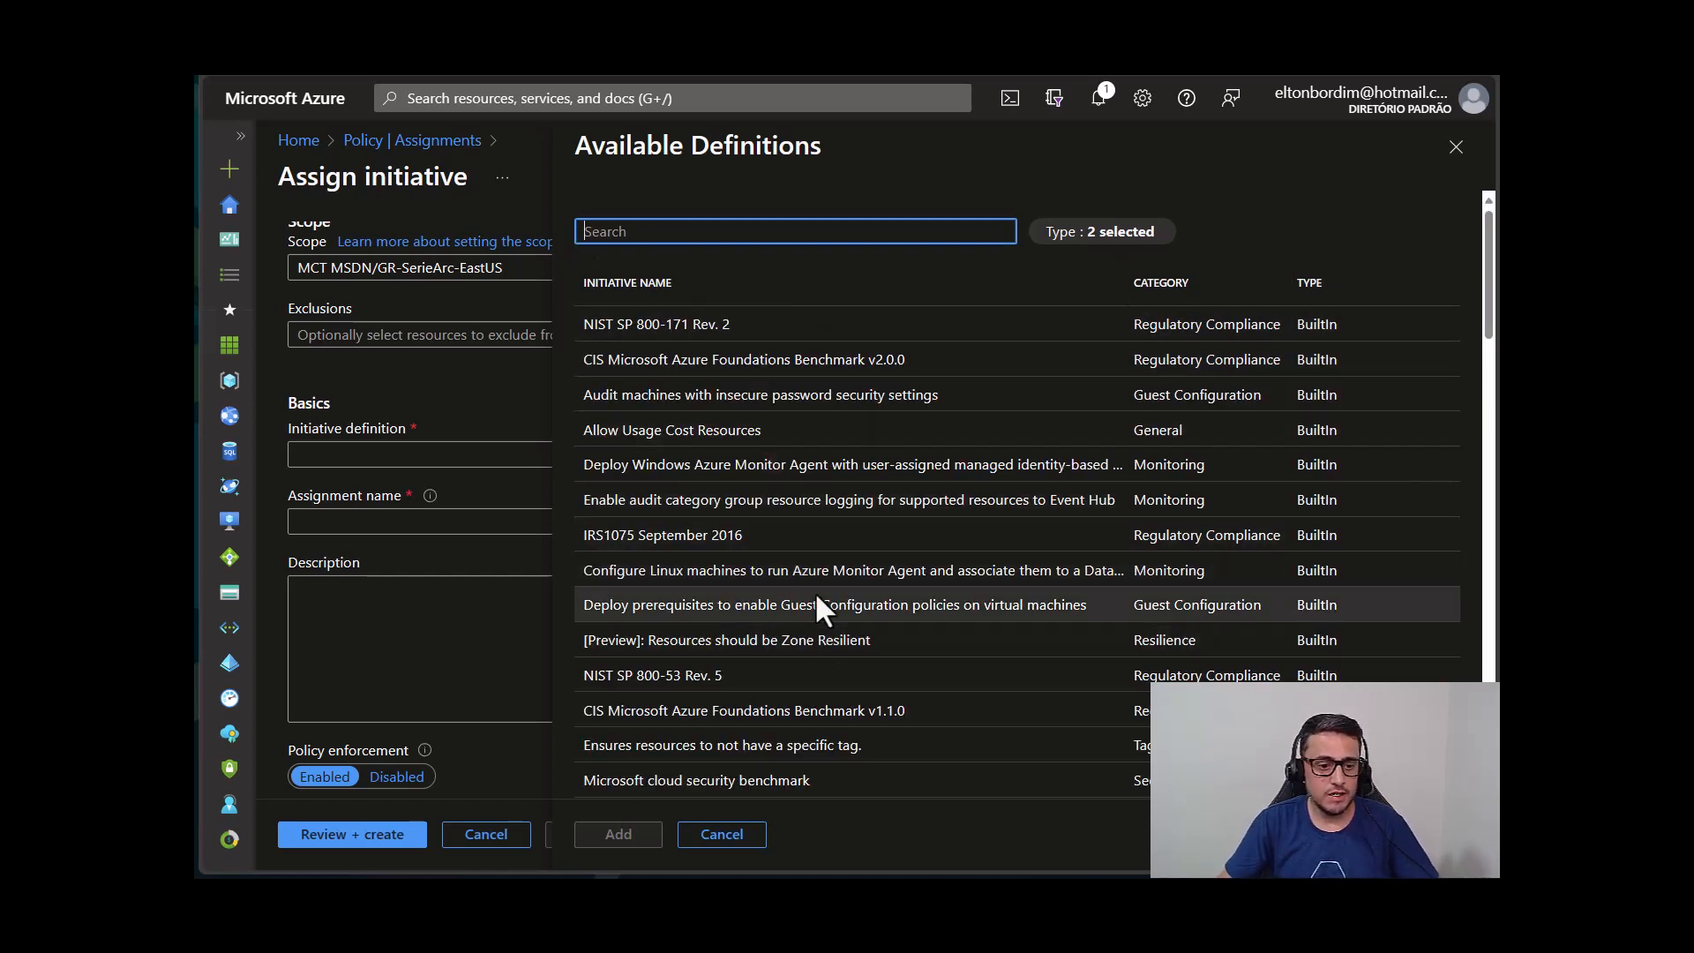
scroll(843, 542, down, 2)
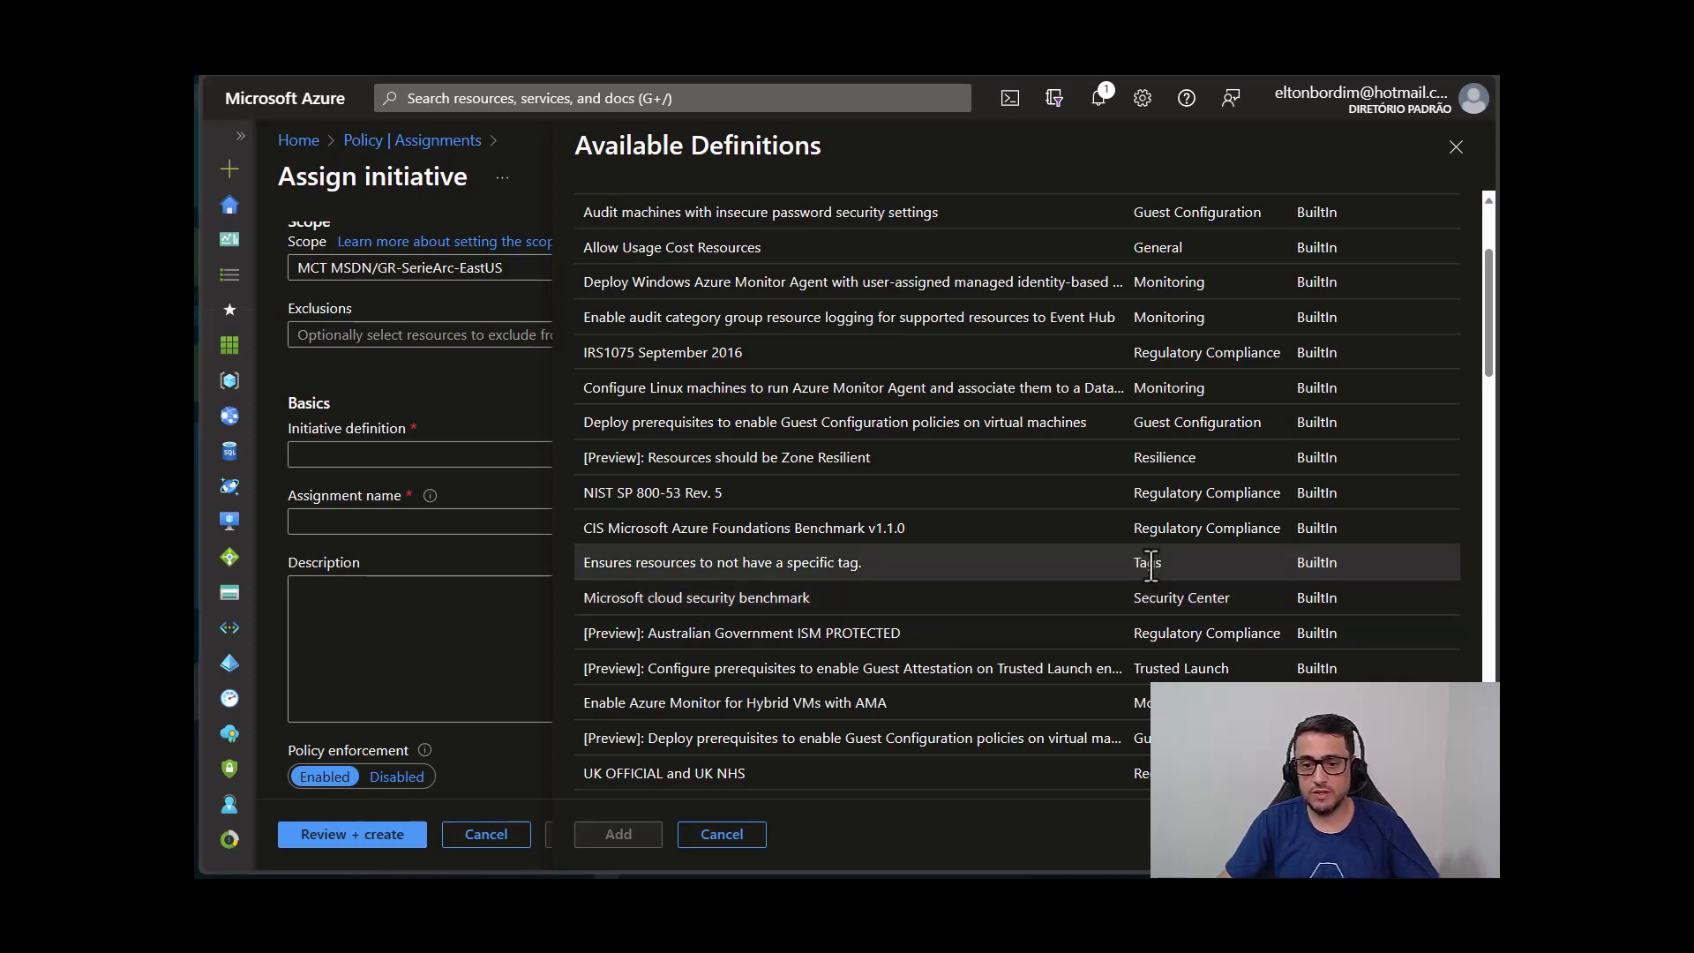
scroll(1205, 639, down, 1)
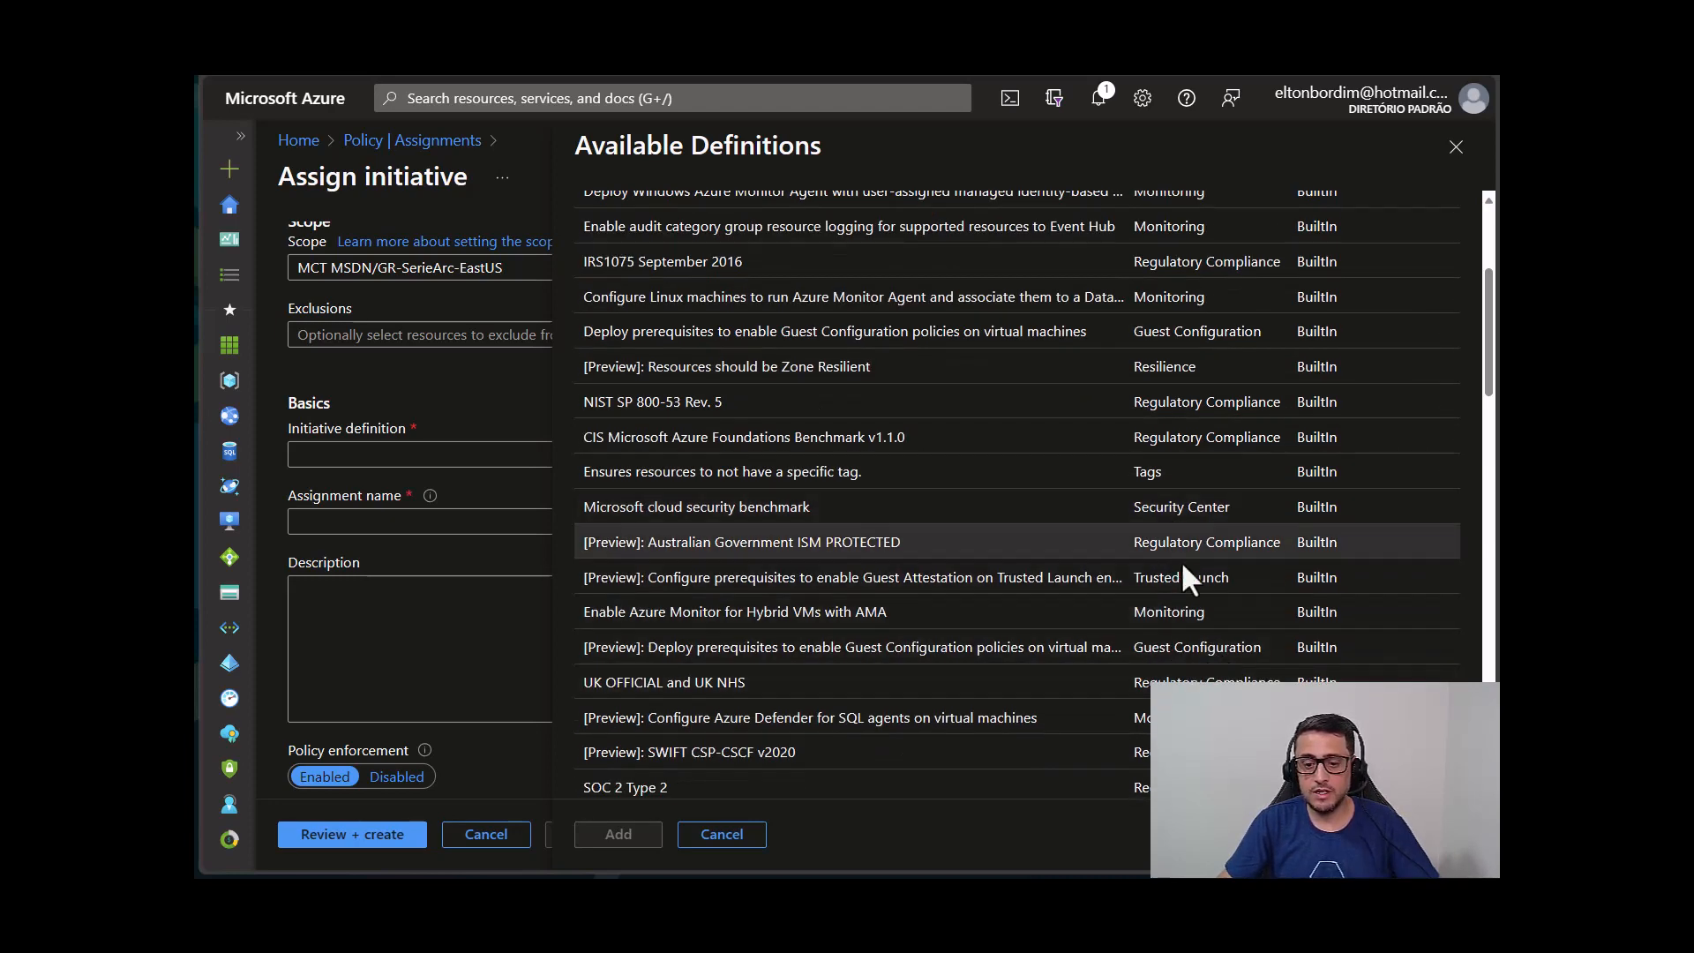
scroll(1147, 626, down, 6)
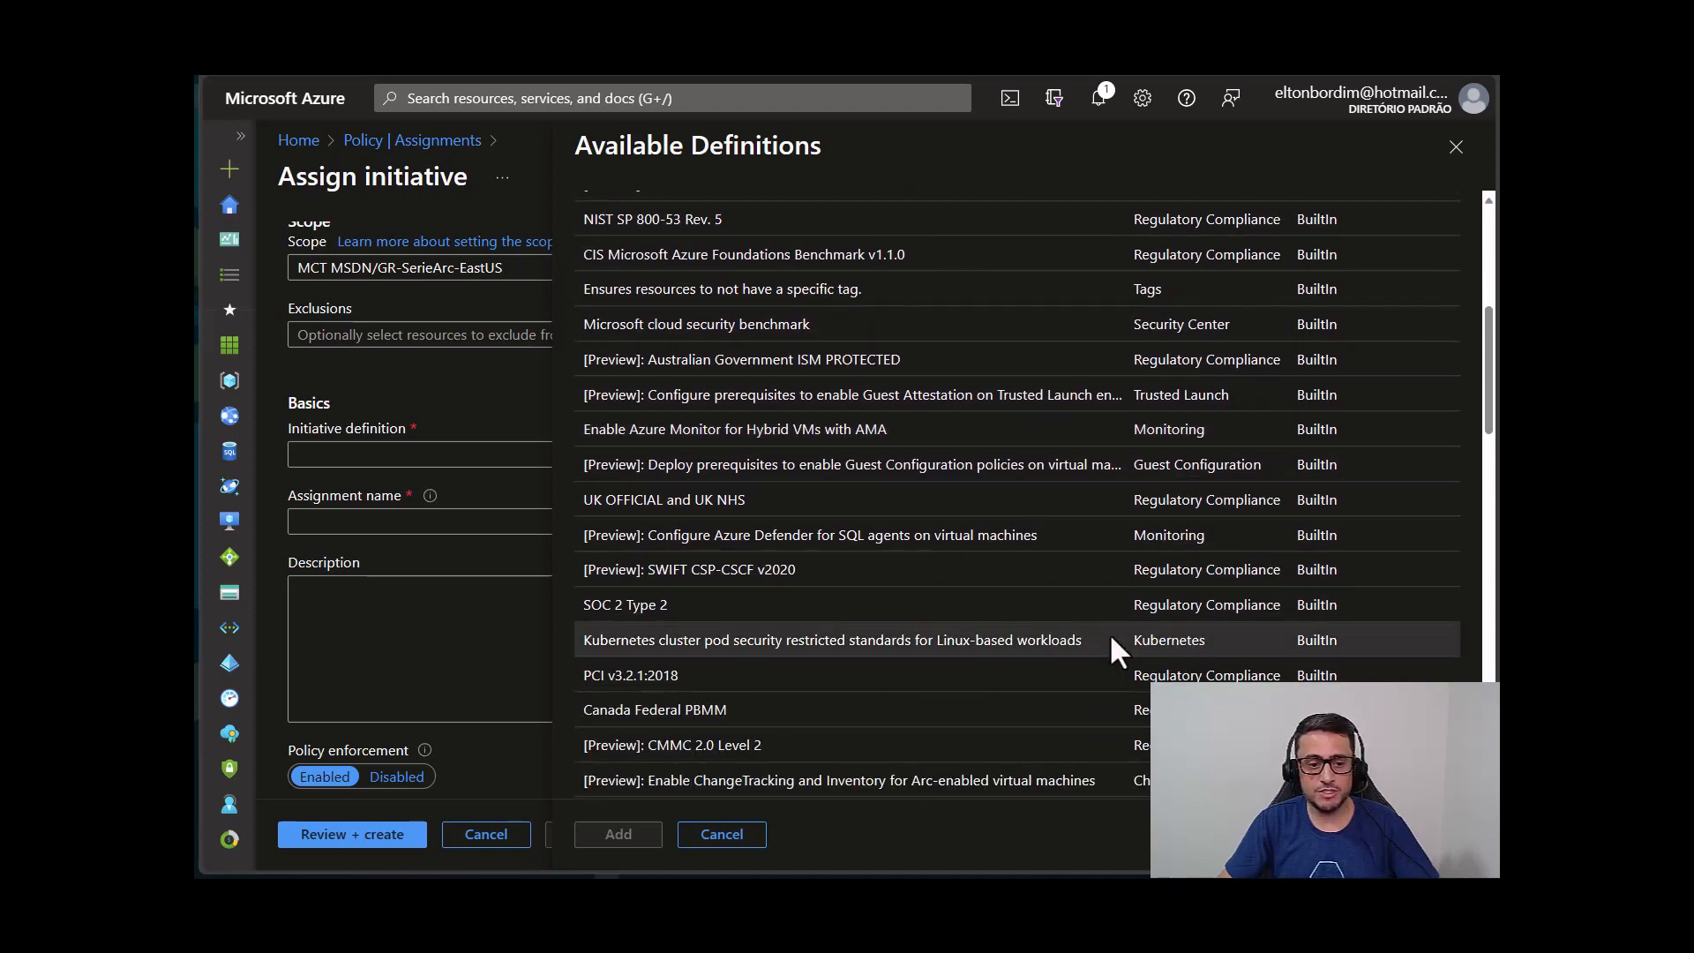
scroll(1006, 628, down, 3)
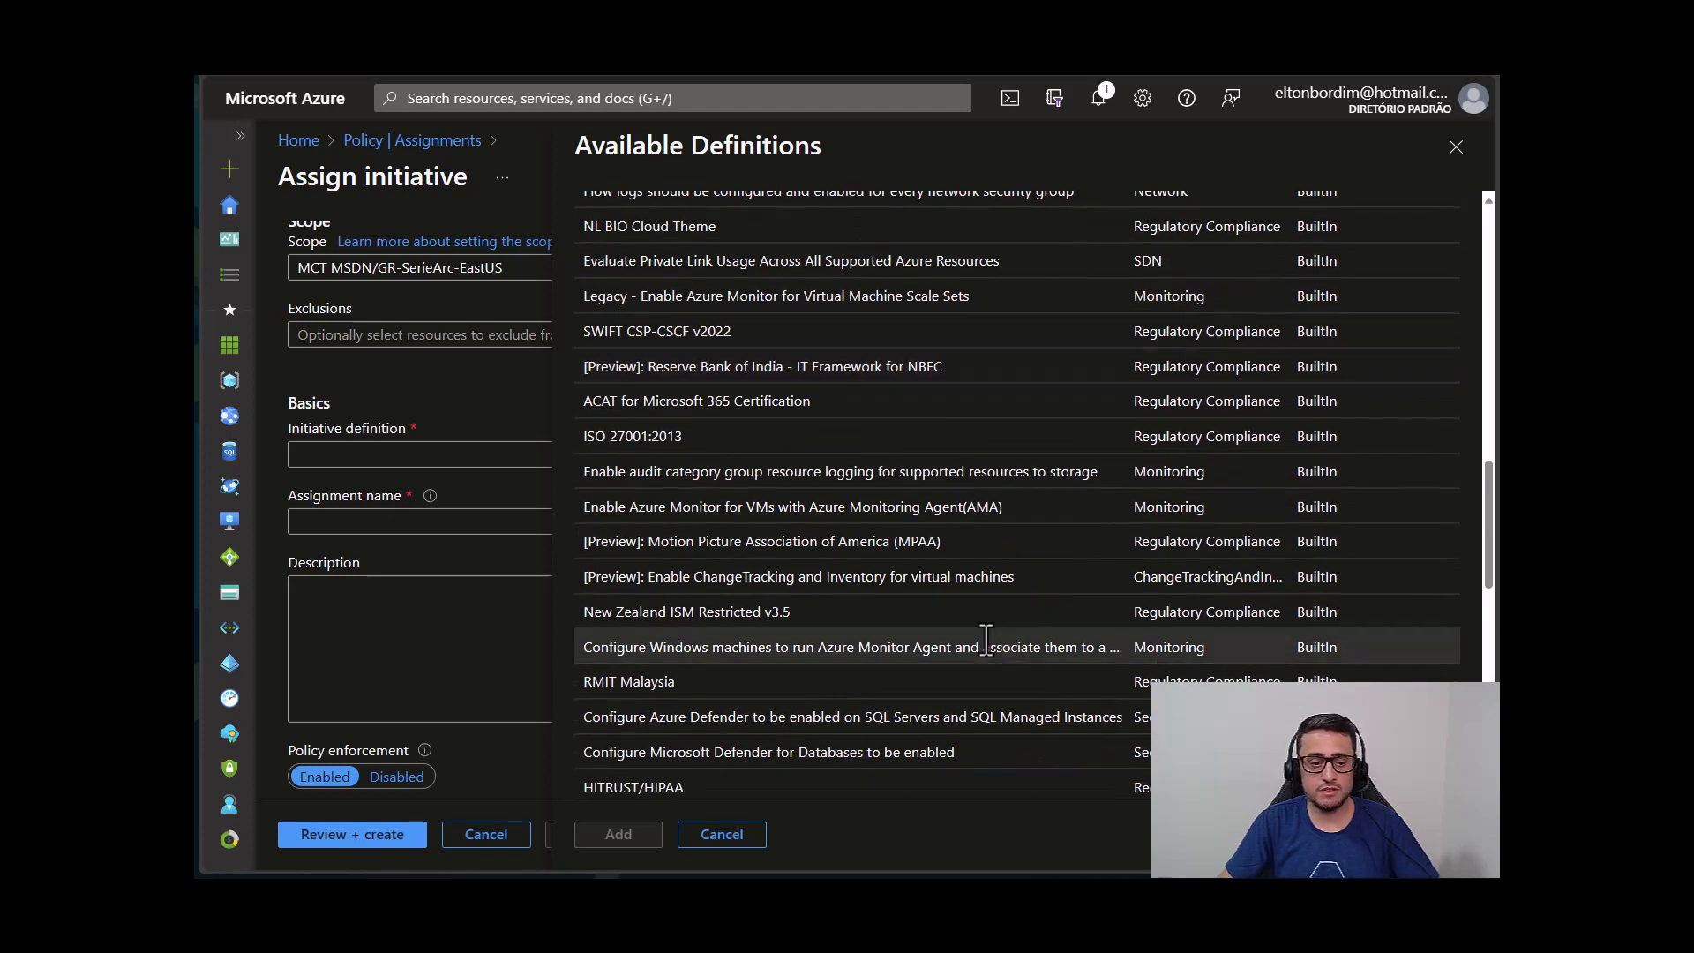
scroll(864, 662, down, 4)
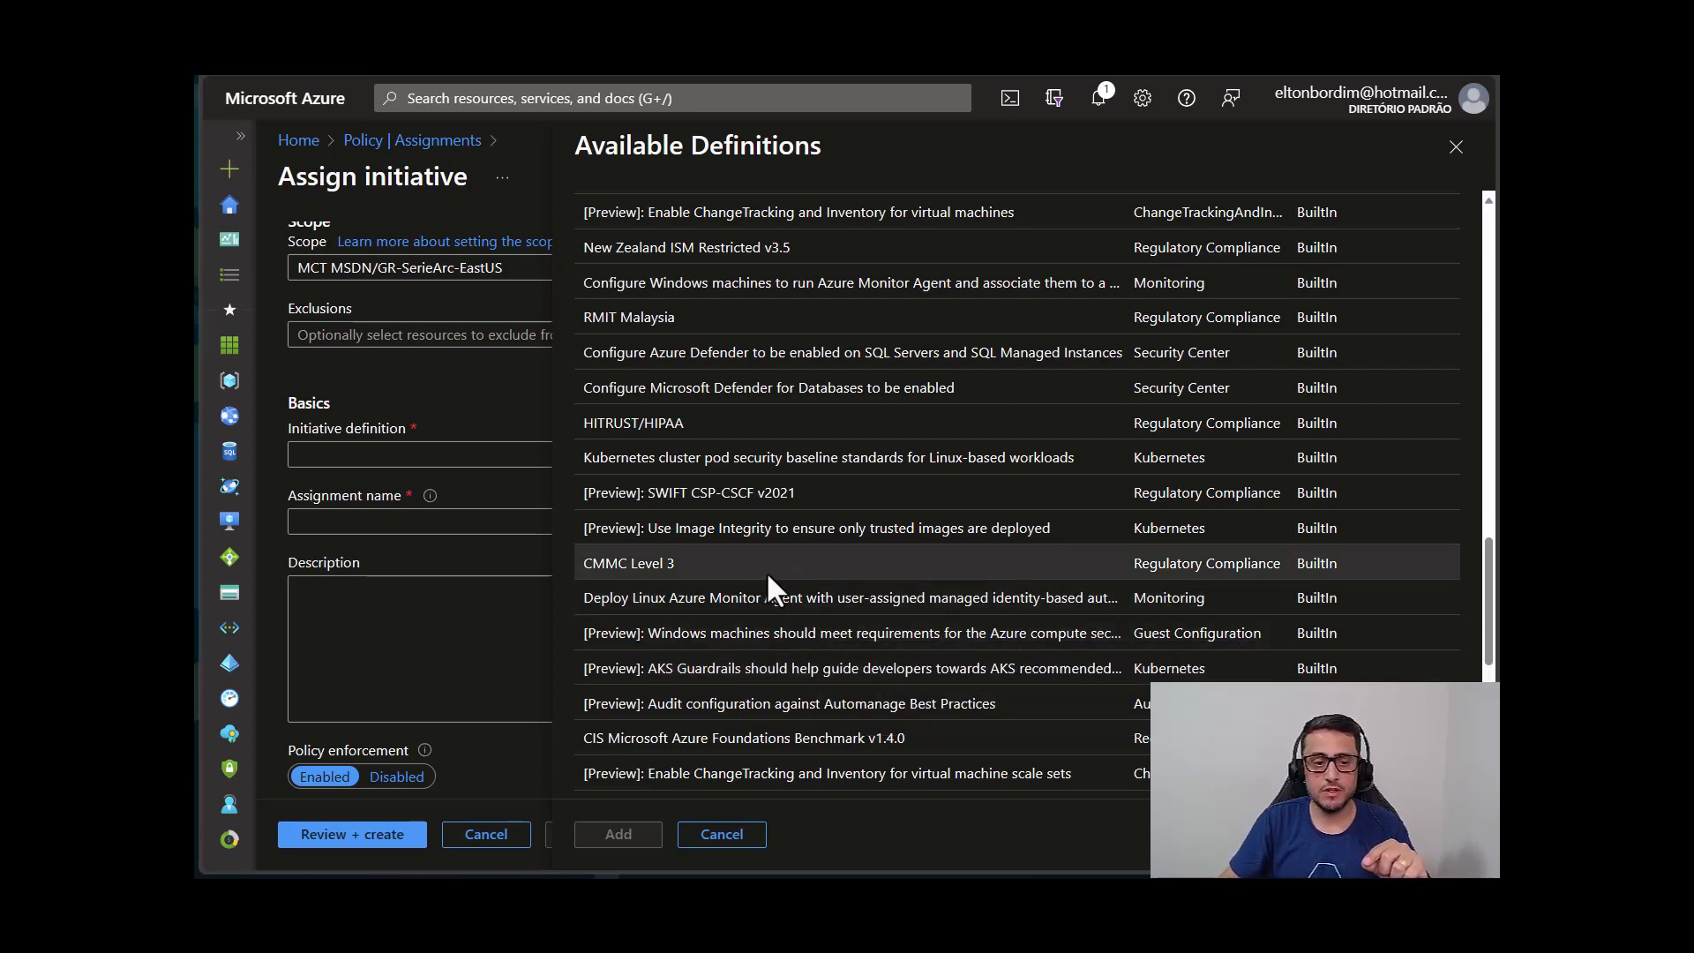
scroll(768, 577, up, 15)
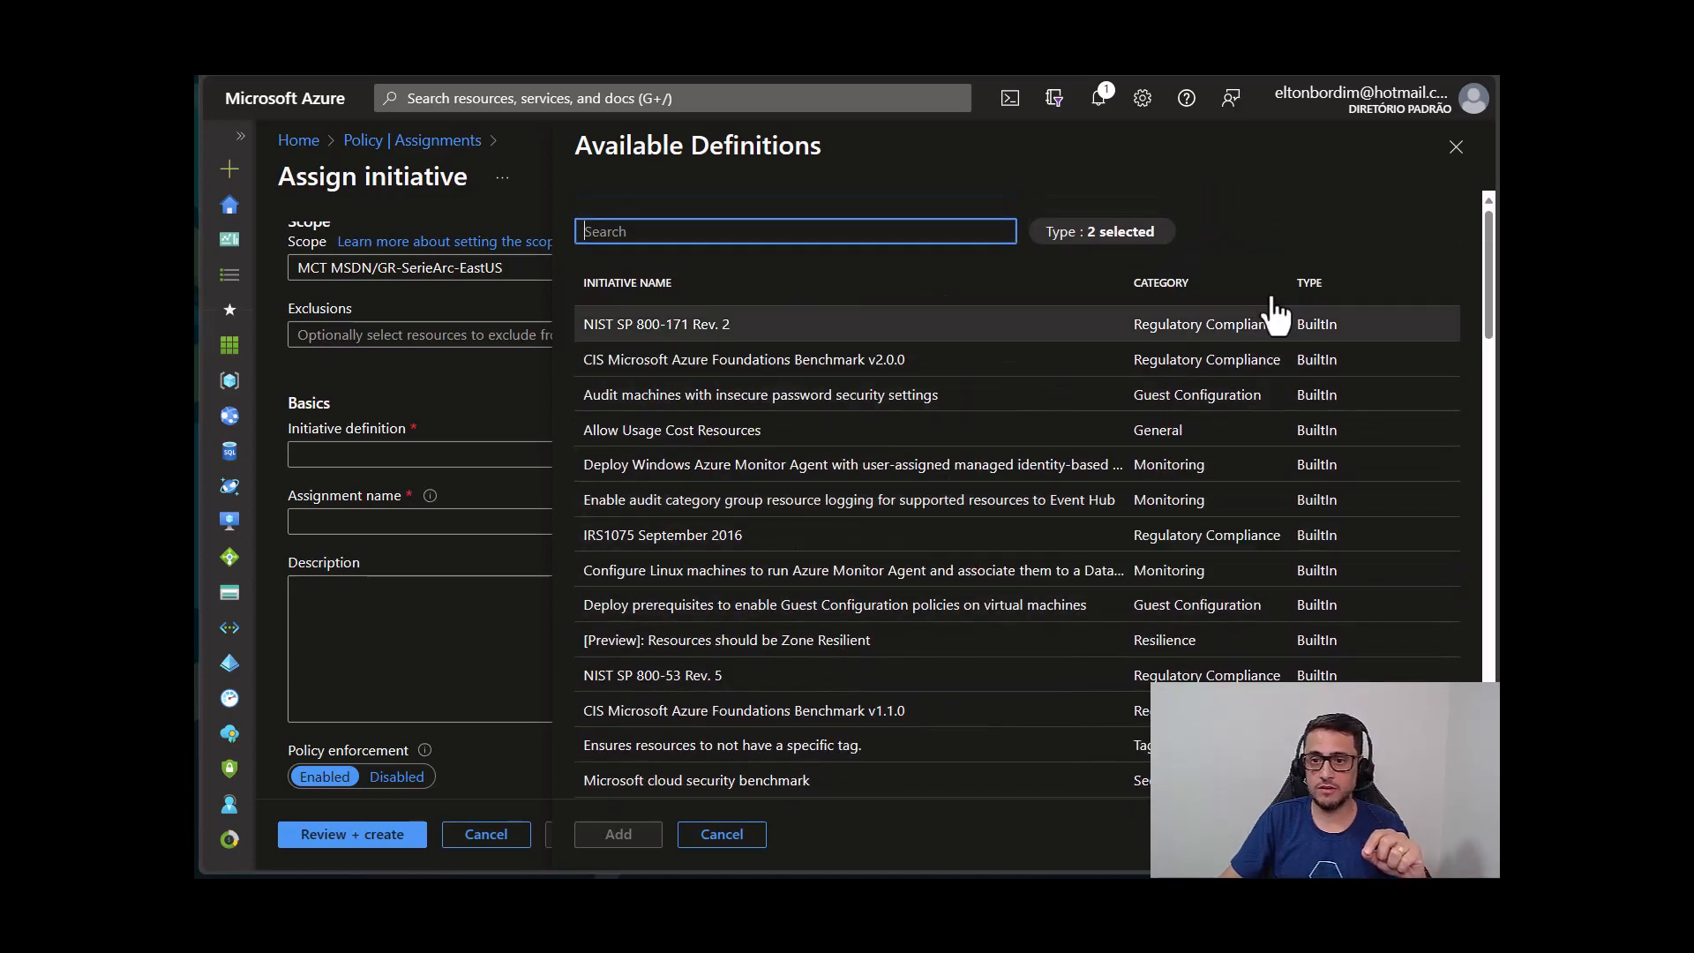
click(1456, 146)
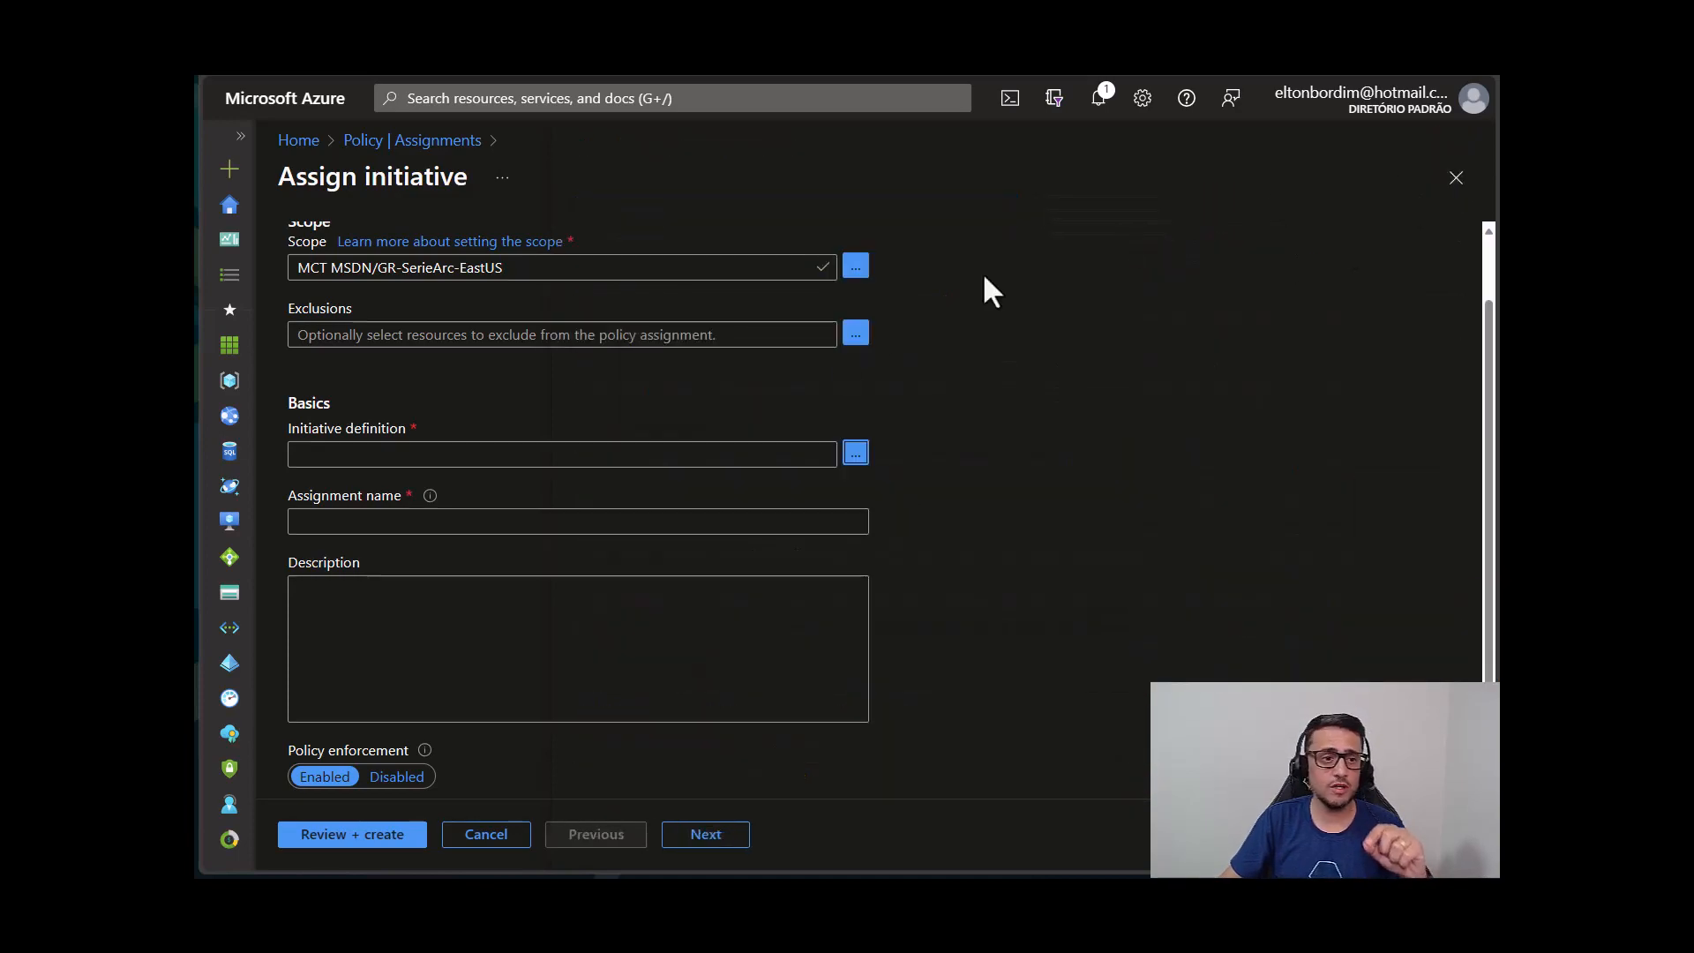
Abandon the initiative assignment, return to the policy assignments list and expand the service navigation again.
click(398, 143)
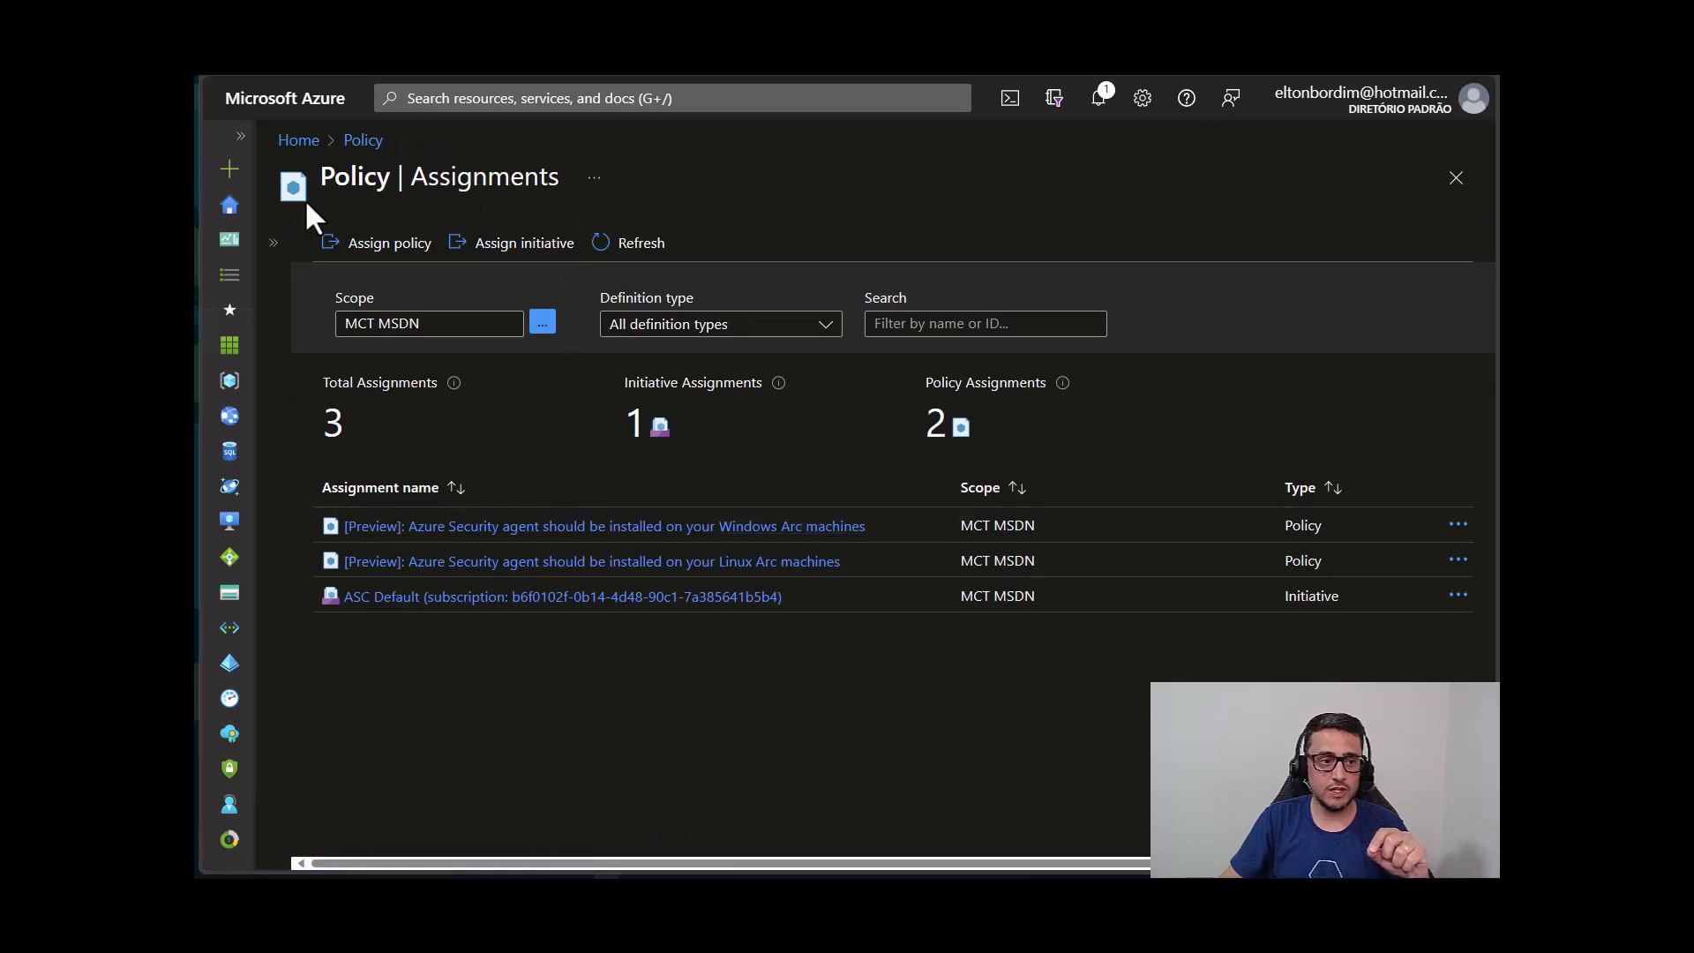
click(273, 243)
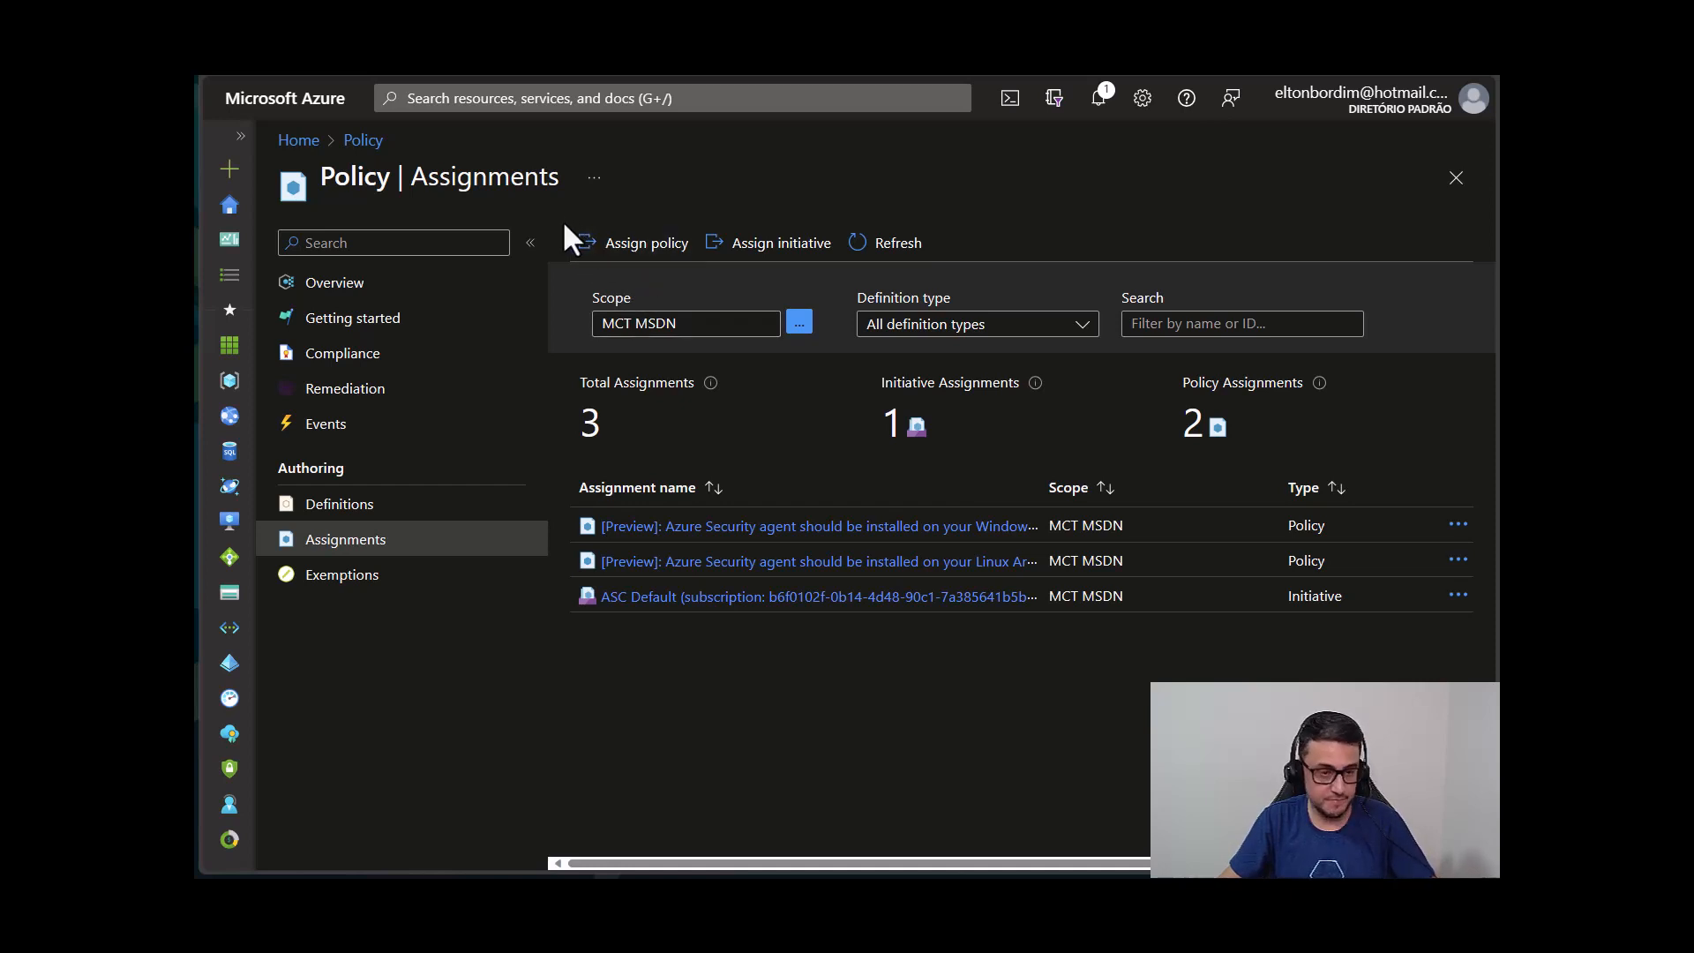
mouse_move(564, 230)
mouse_down()
mouse_move(609, 283)
mouse_move(677, 275)
mouse_up()
key(Escape)
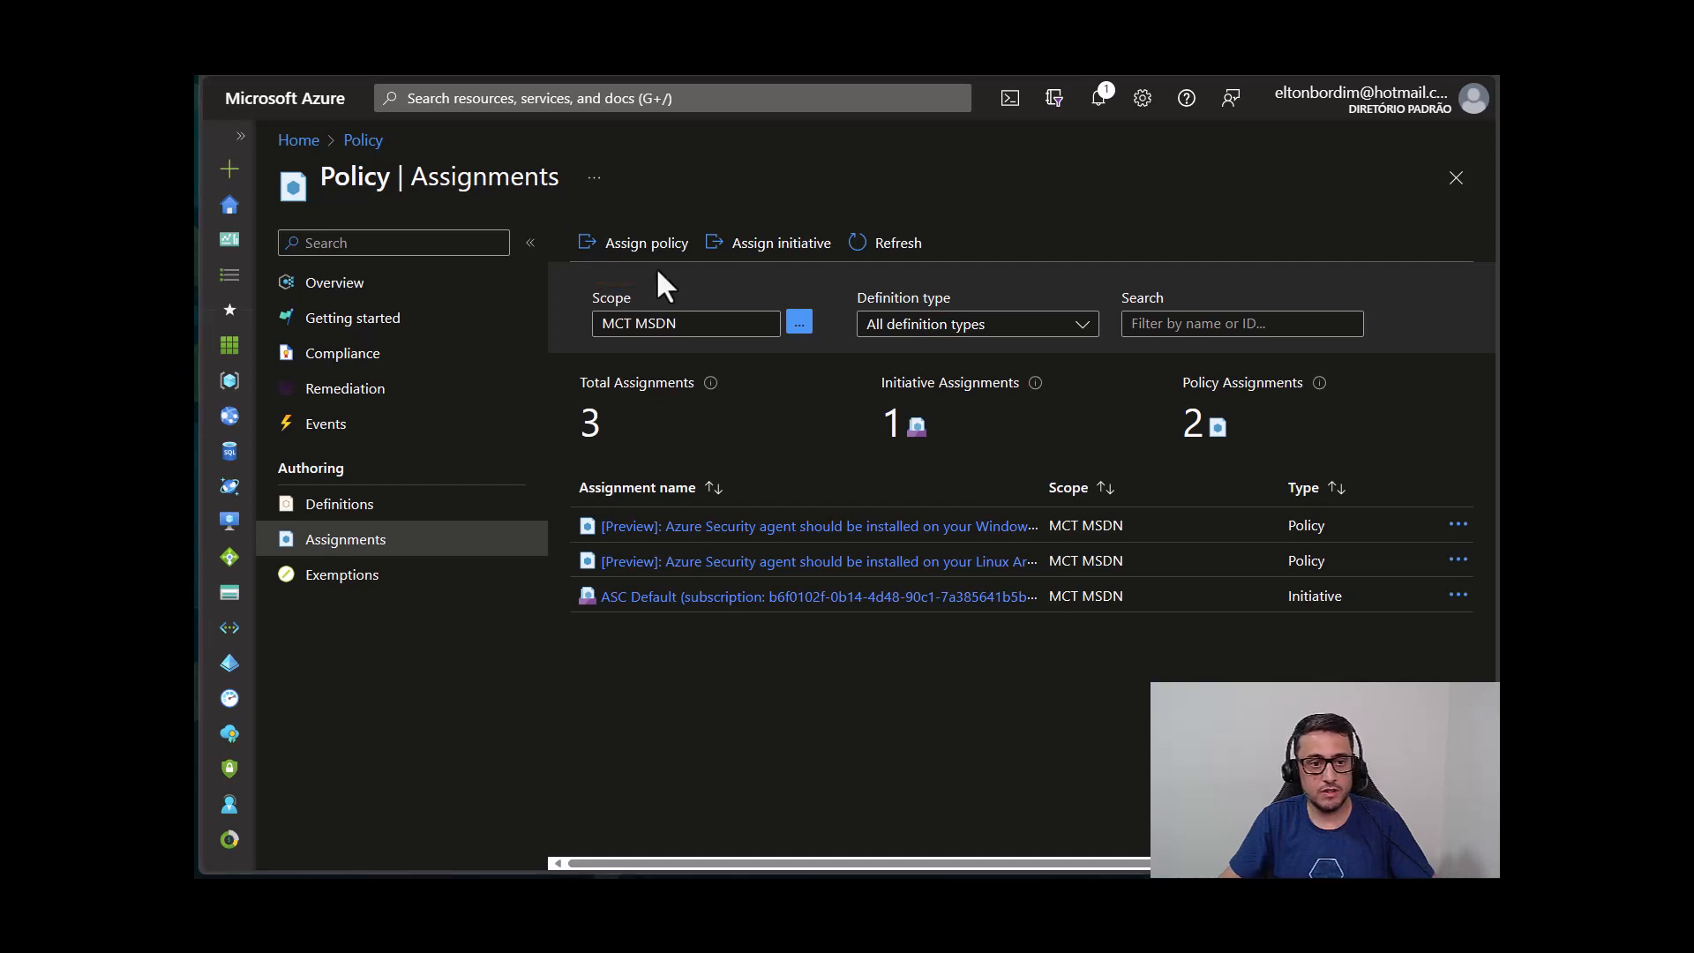
Start a new policy assignment scoped to the GR-SerieArc-EastUS resource group in the MCT MSDN subscription.
click(641, 256)
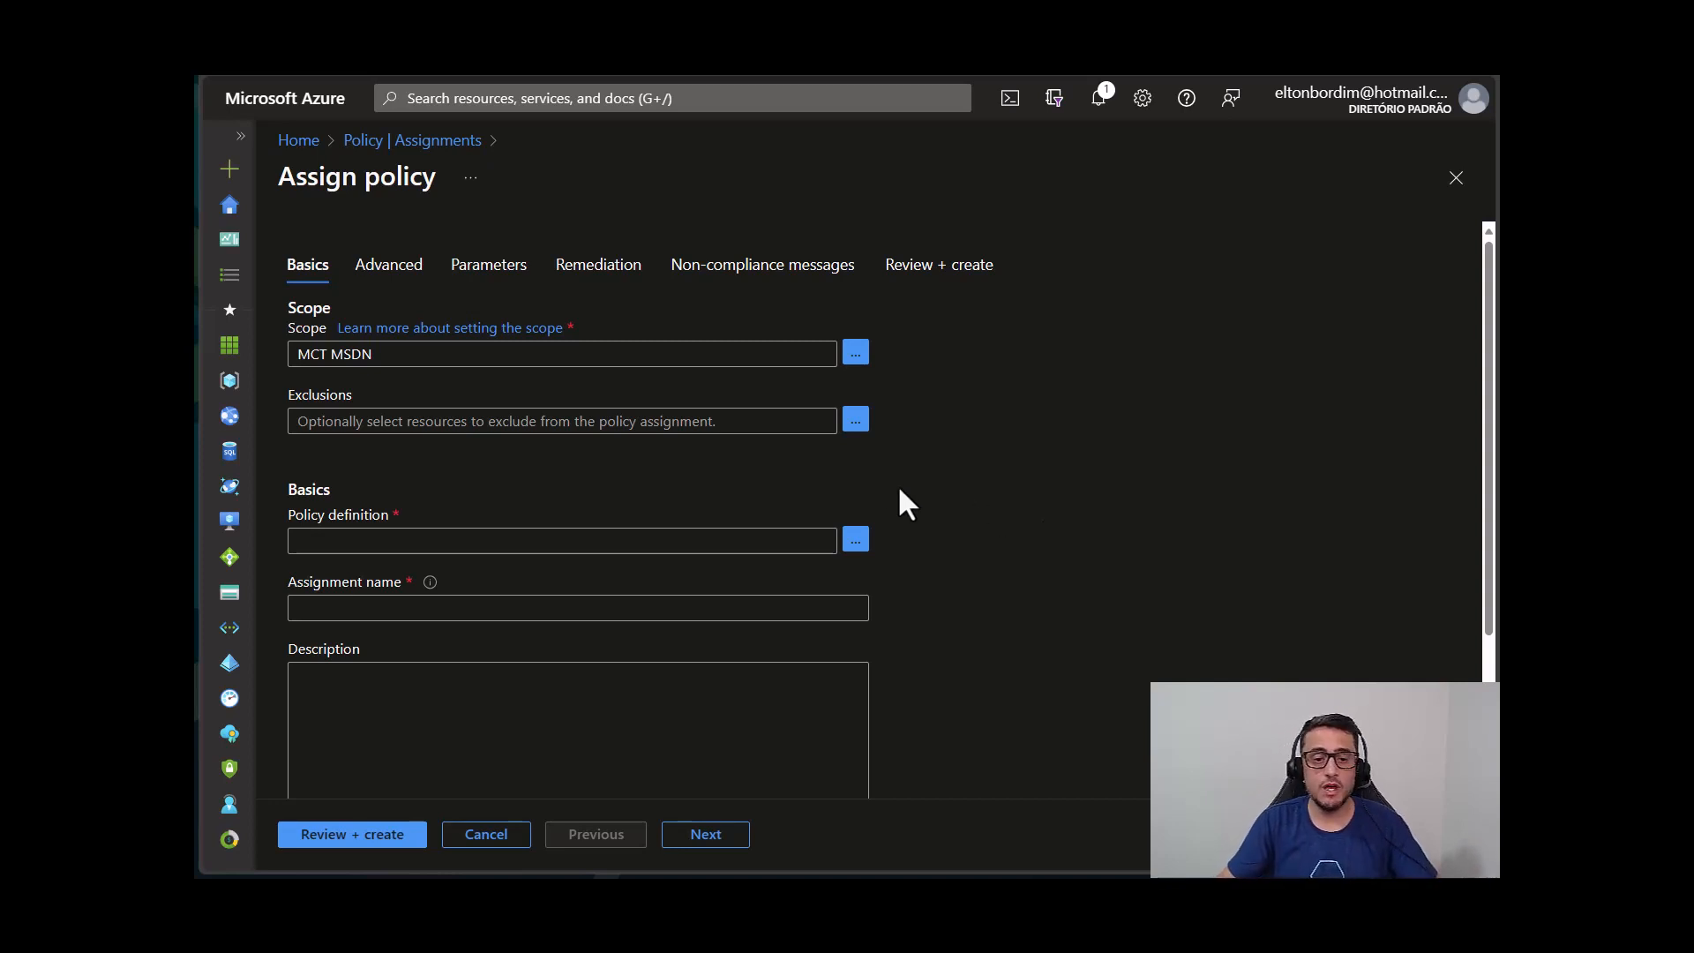
click(855, 356)
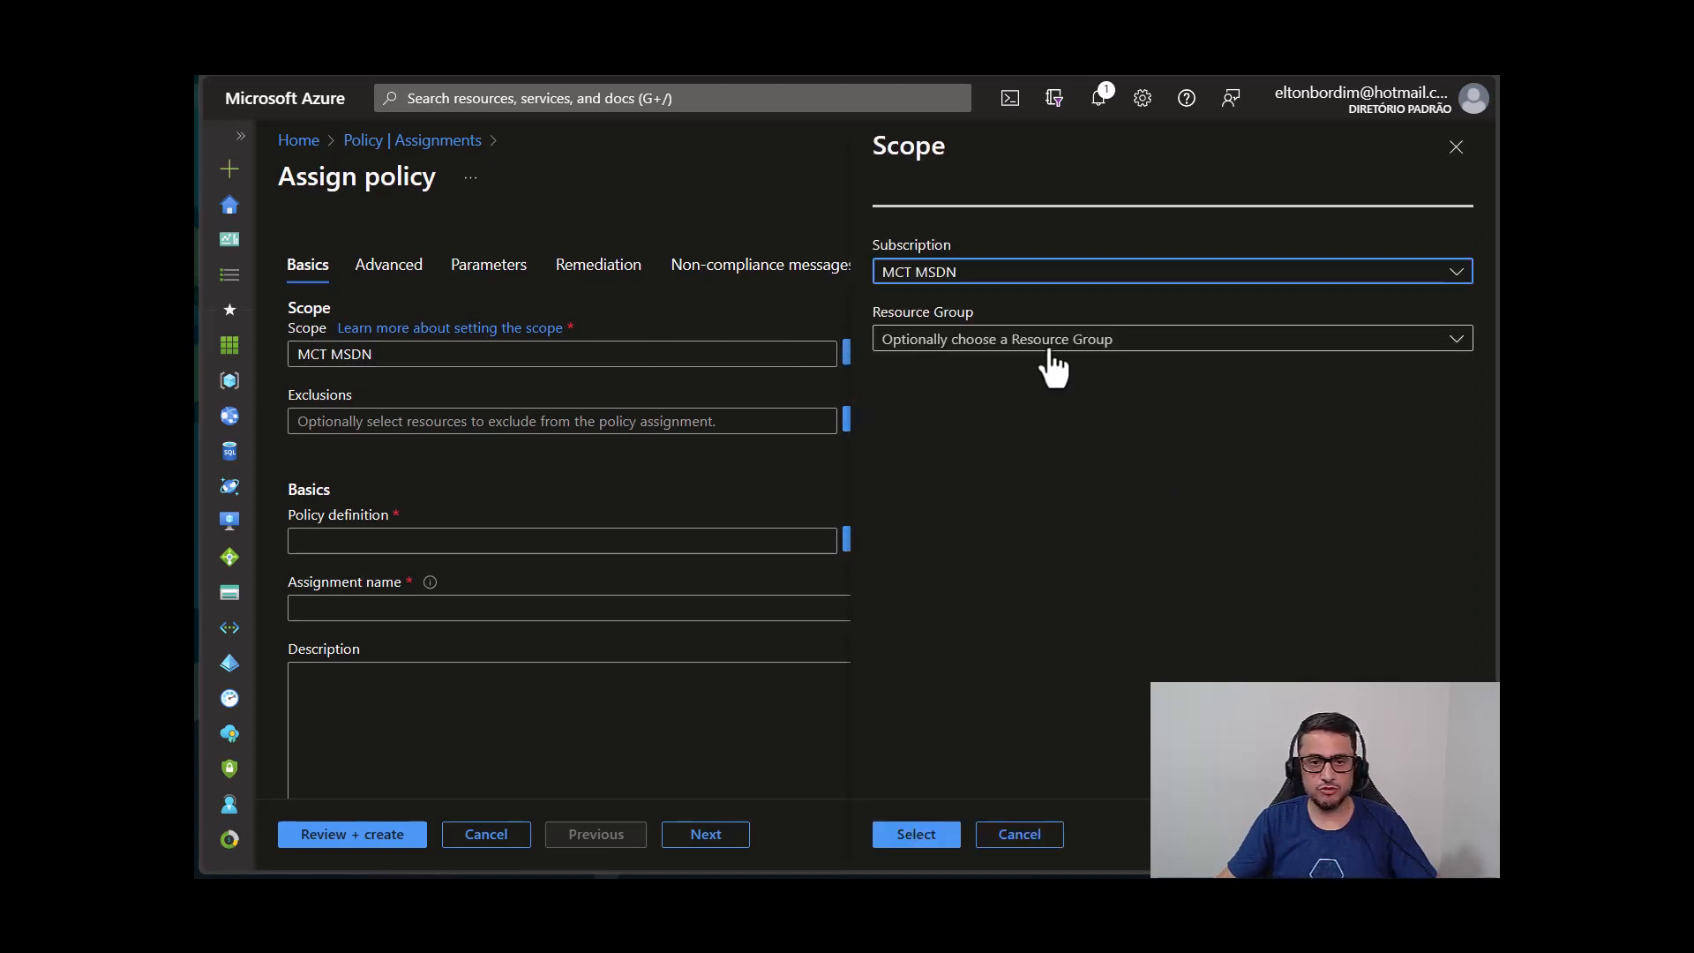
click(1015, 352)
click(960, 521)
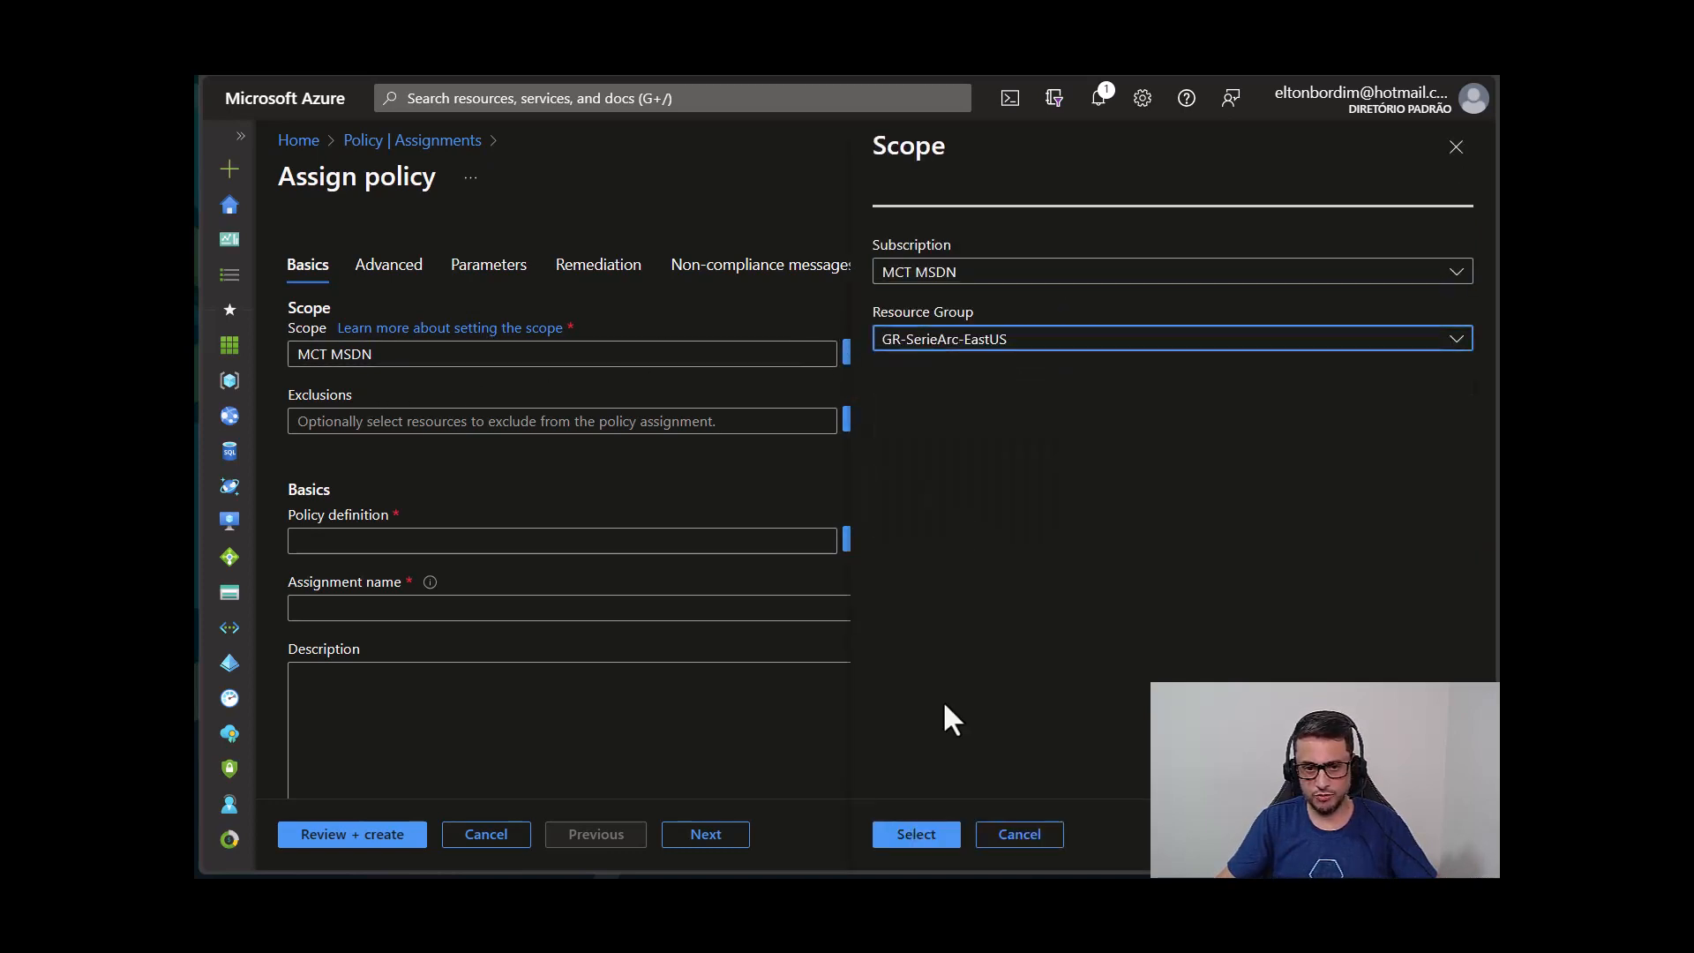
click(916, 835)
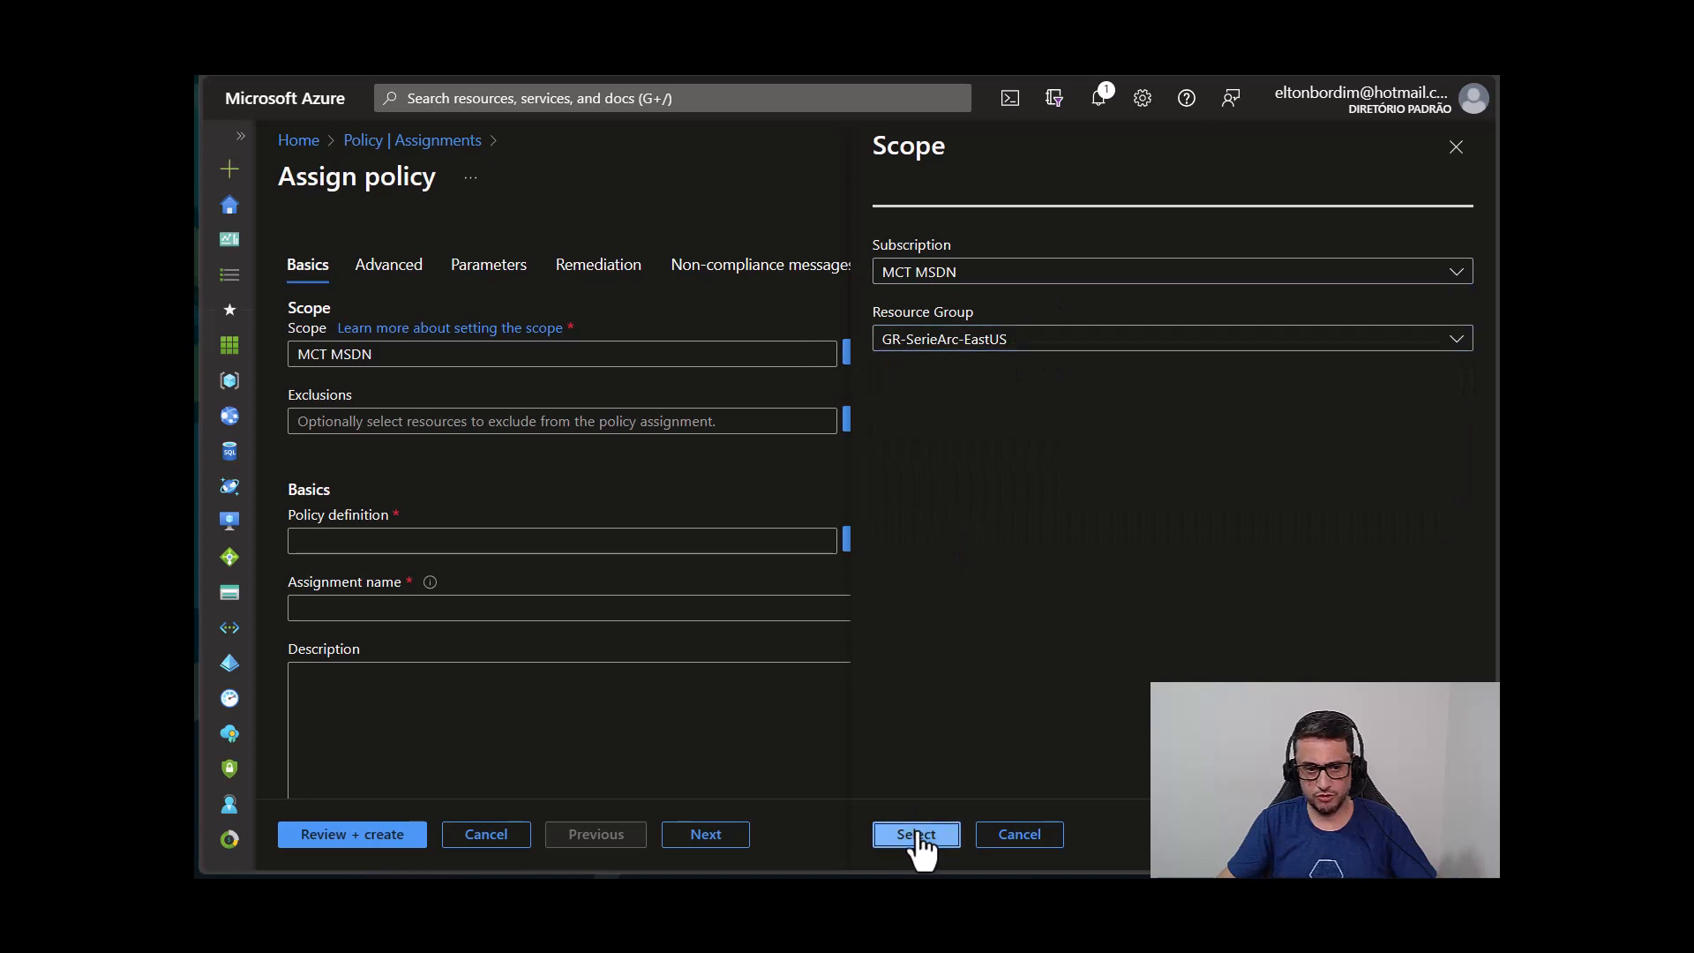
Review the resources that can be excluded from the policy assignment, closing the exclusions without selecting any.
click(484, 427)
click(858, 423)
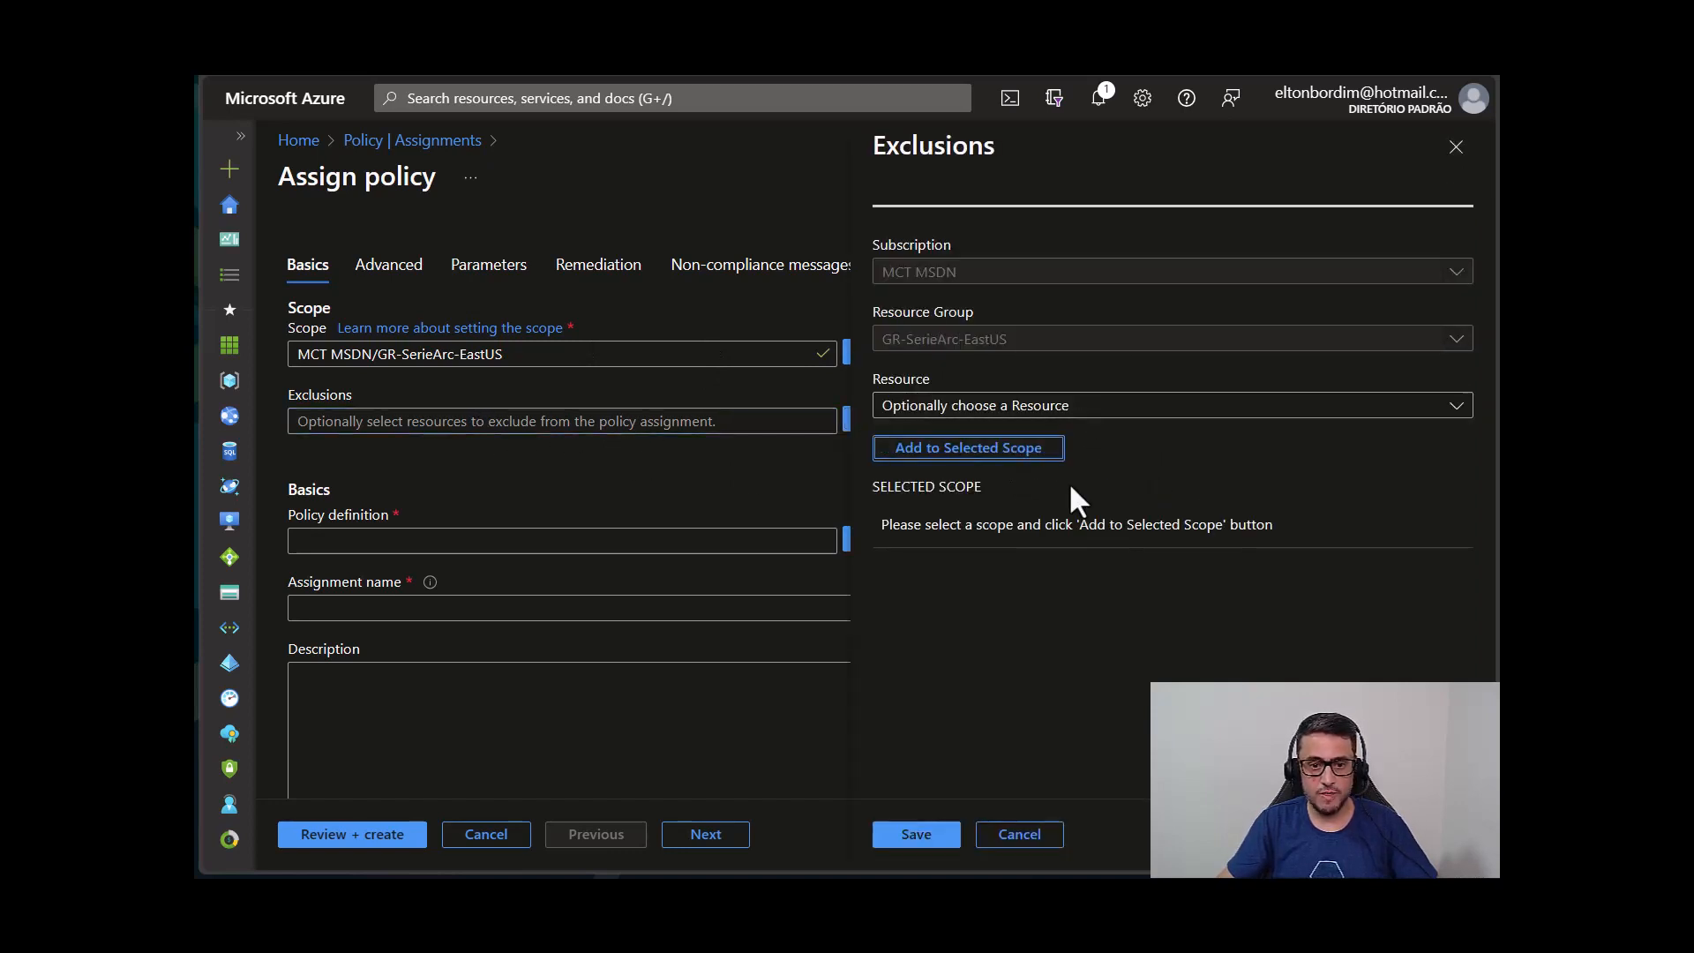
click(1064, 411)
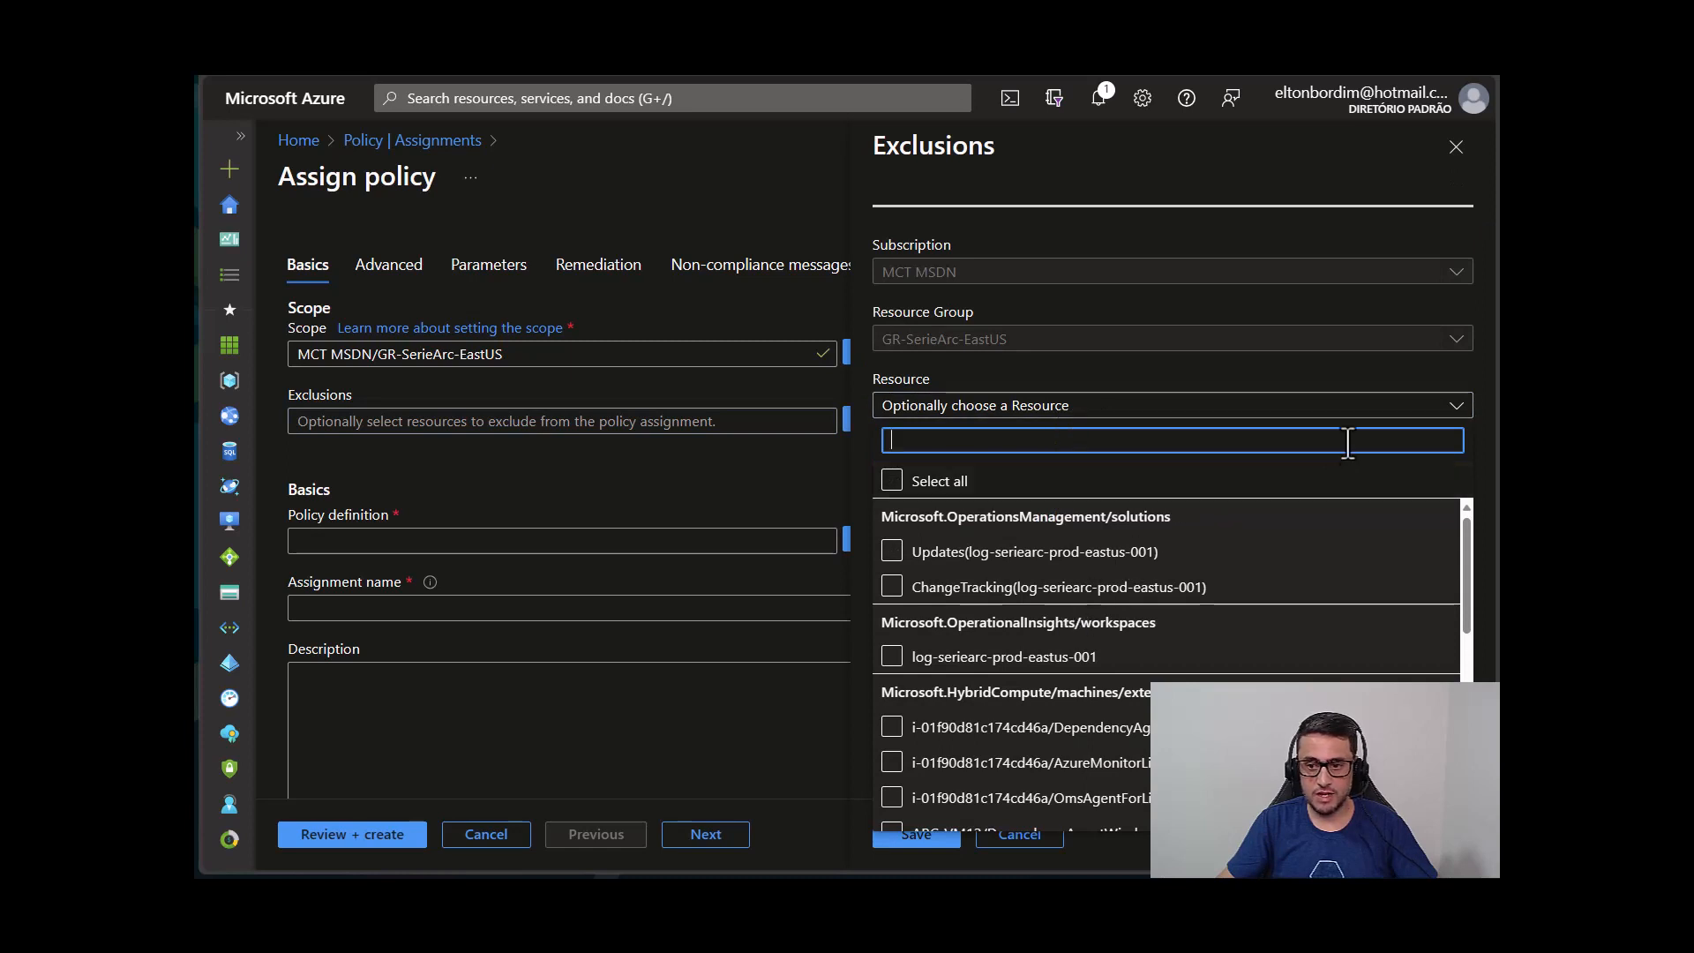
click(1315, 408)
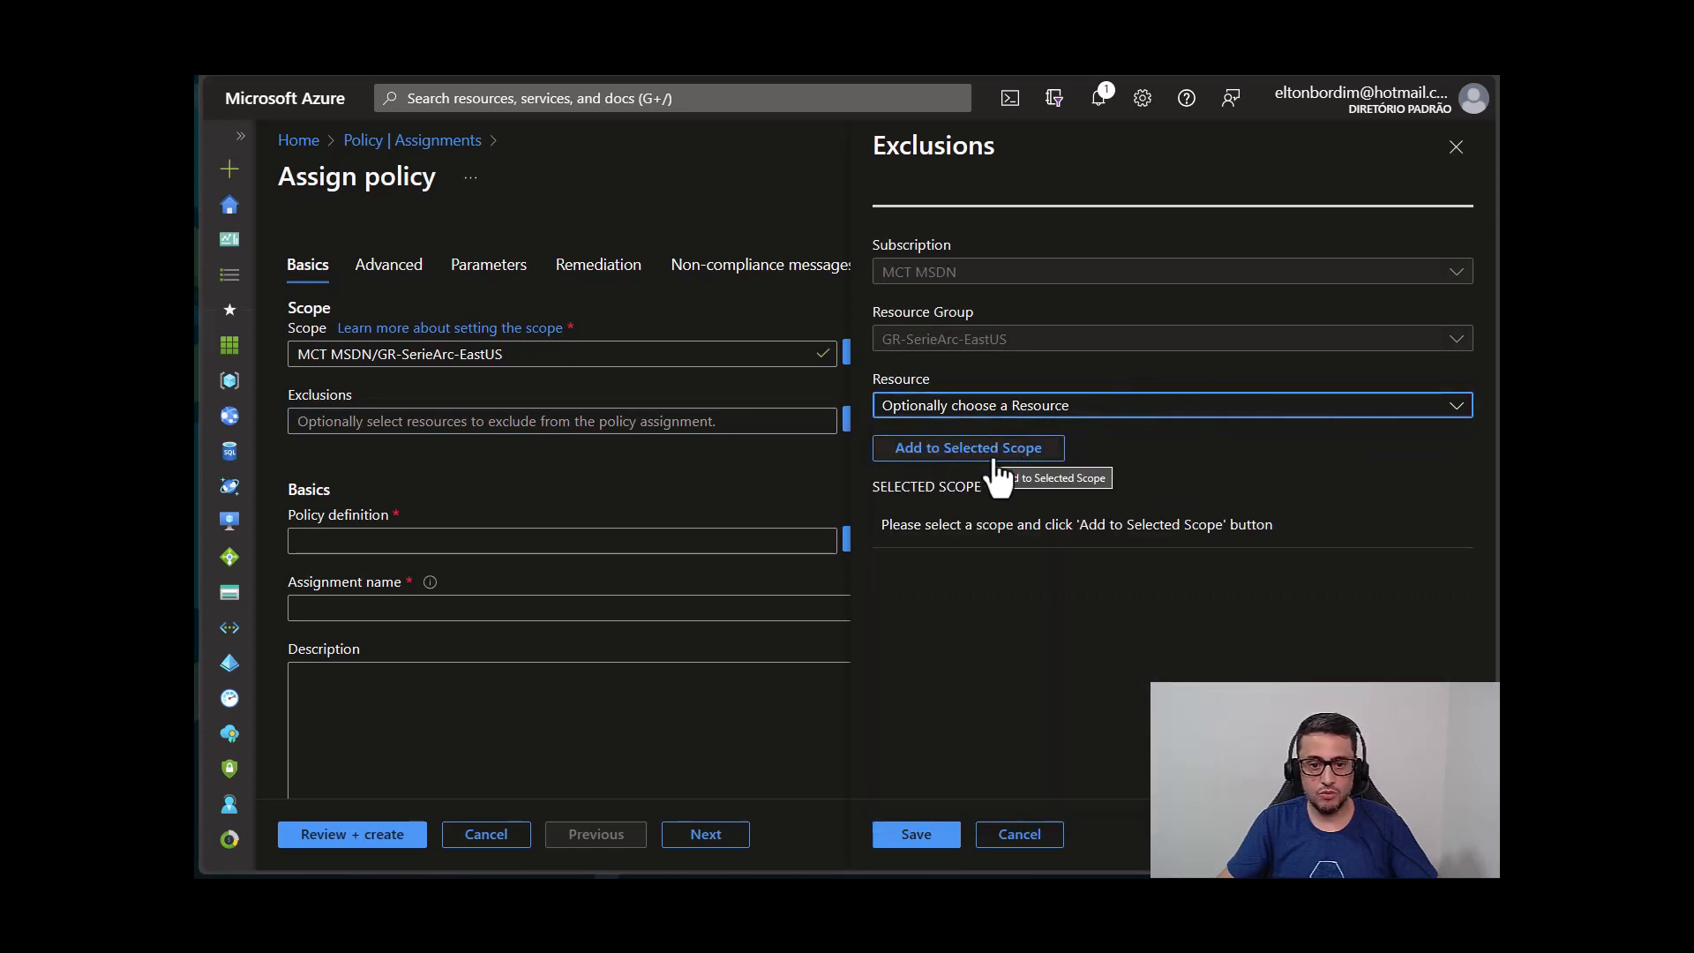
click(1456, 146)
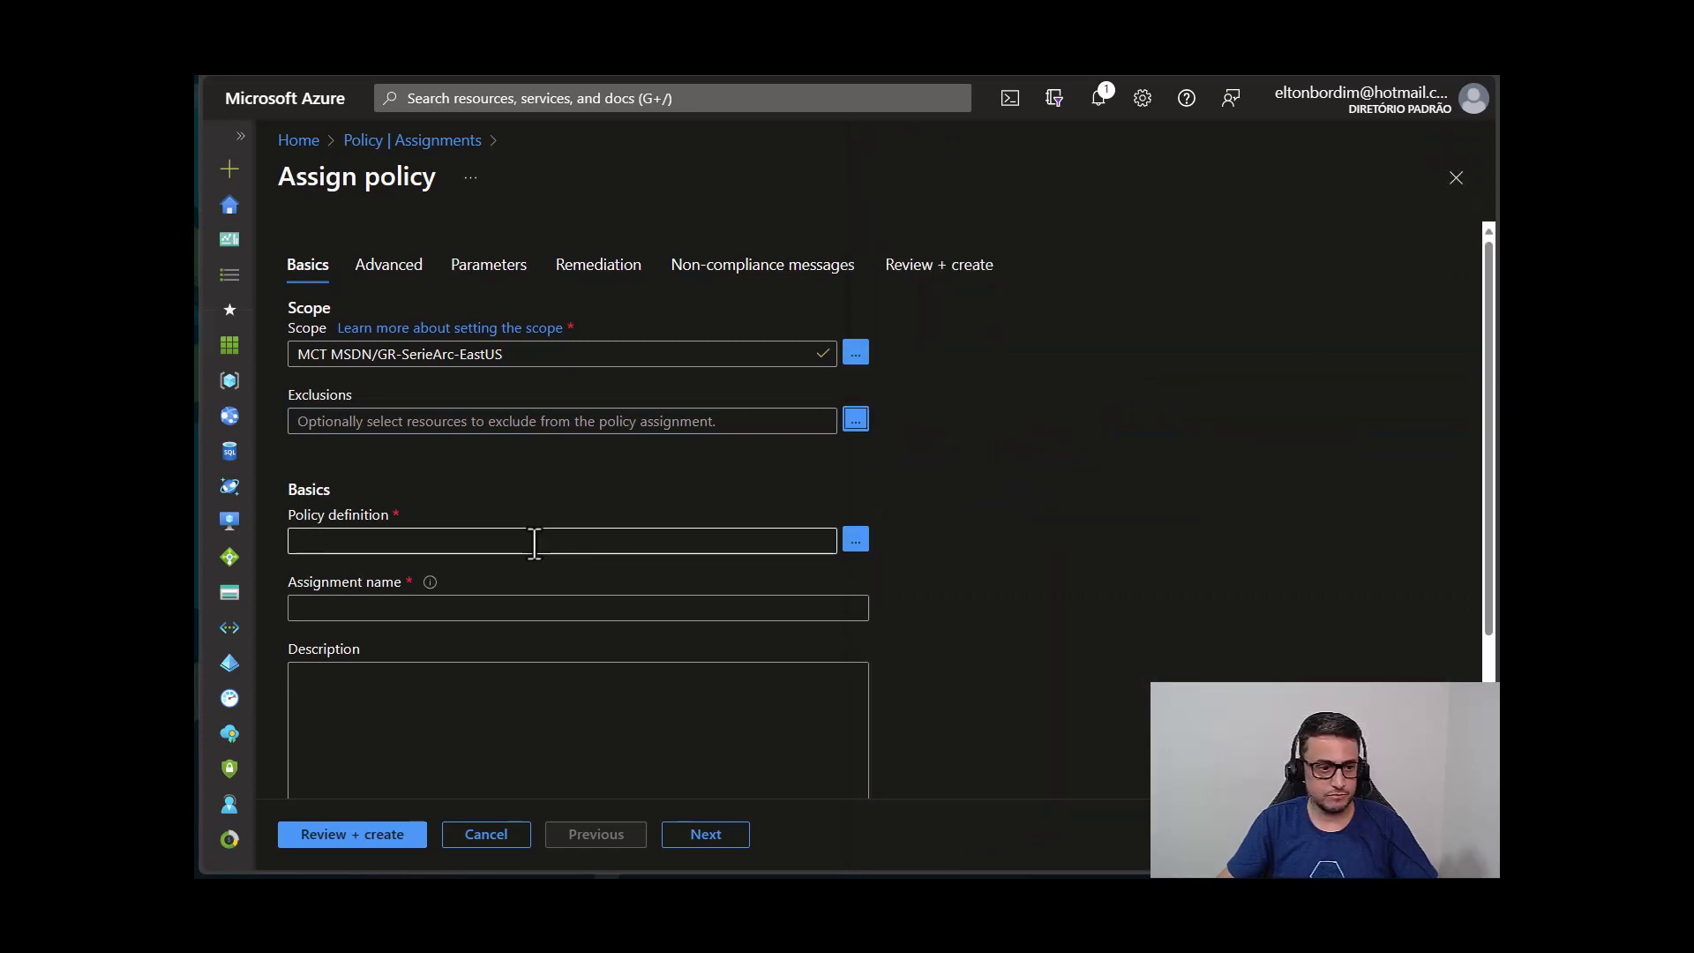
Search the available policy definitions for "Azure Arc" and look through the names and categories of the matching policies.
scroll(533, 541, down, 1)
click(505, 457)
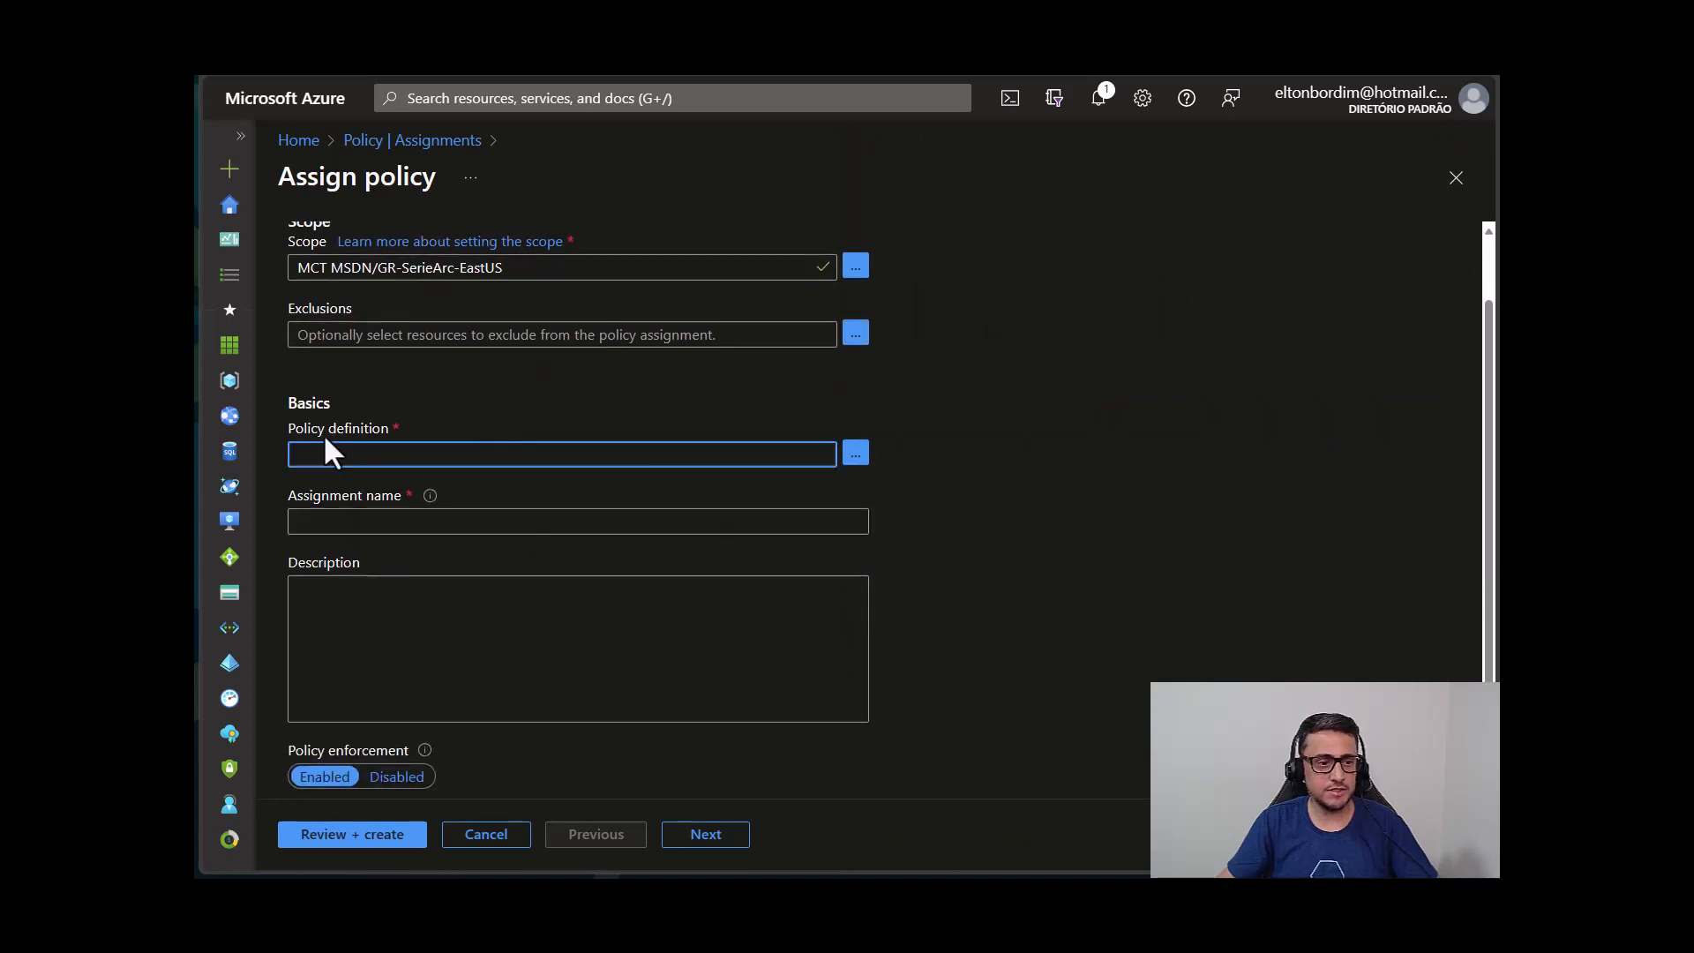
drag(300, 423, 336, 428)
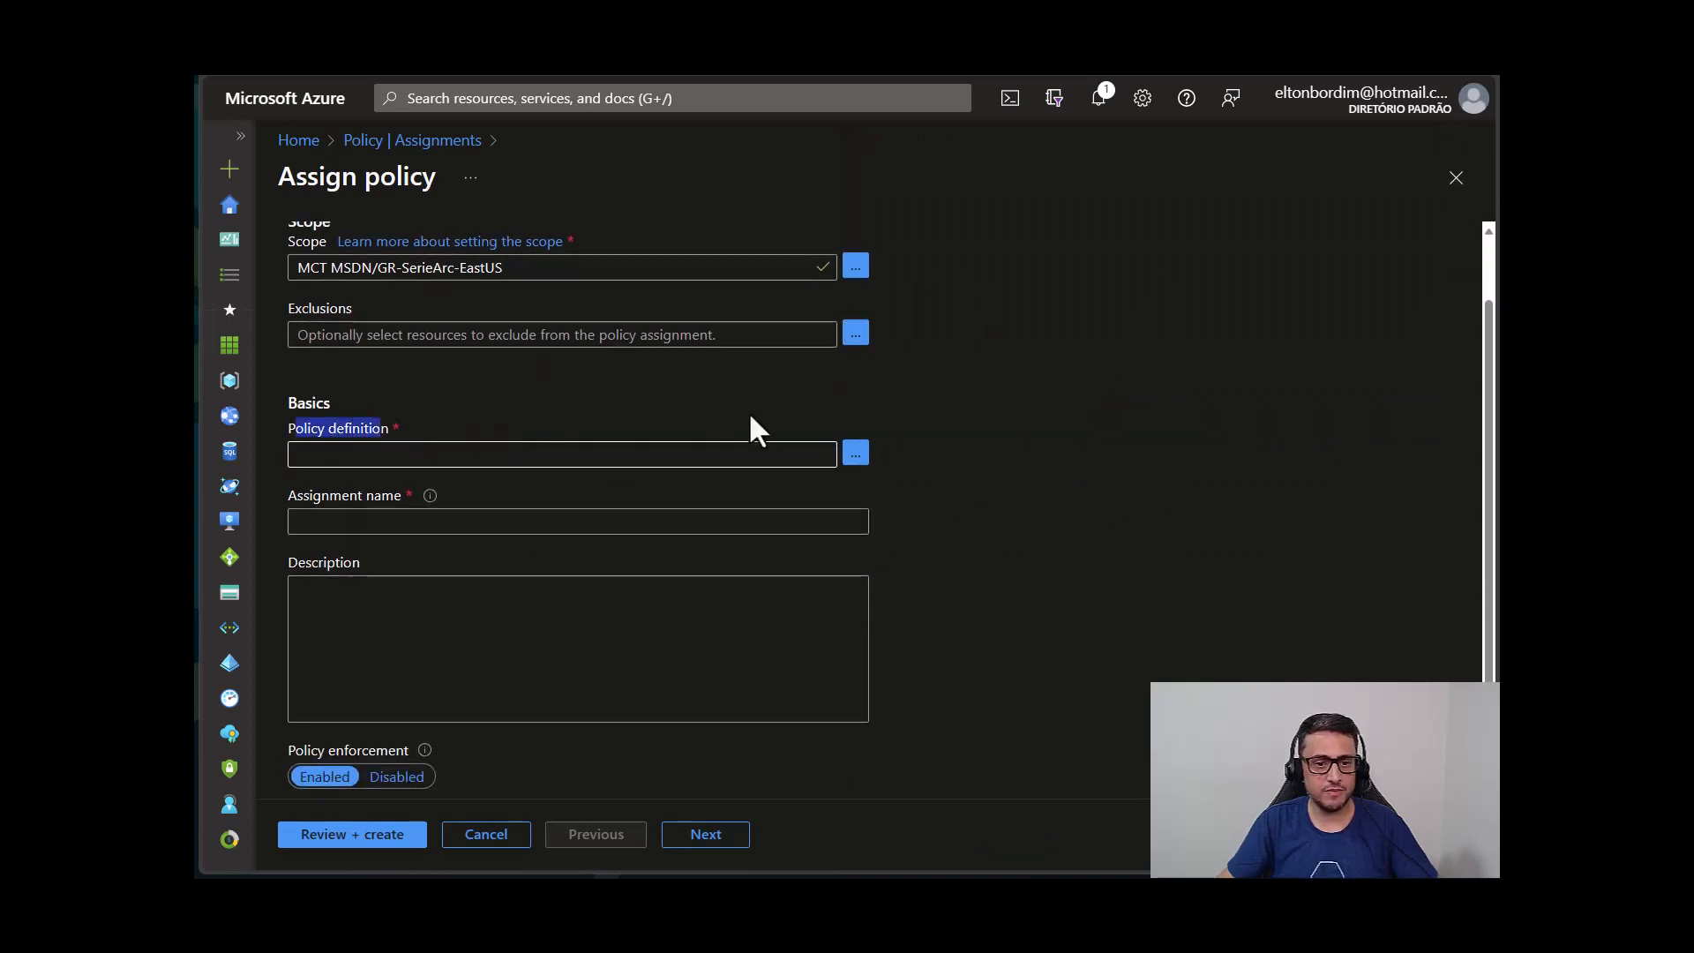
click(855, 453)
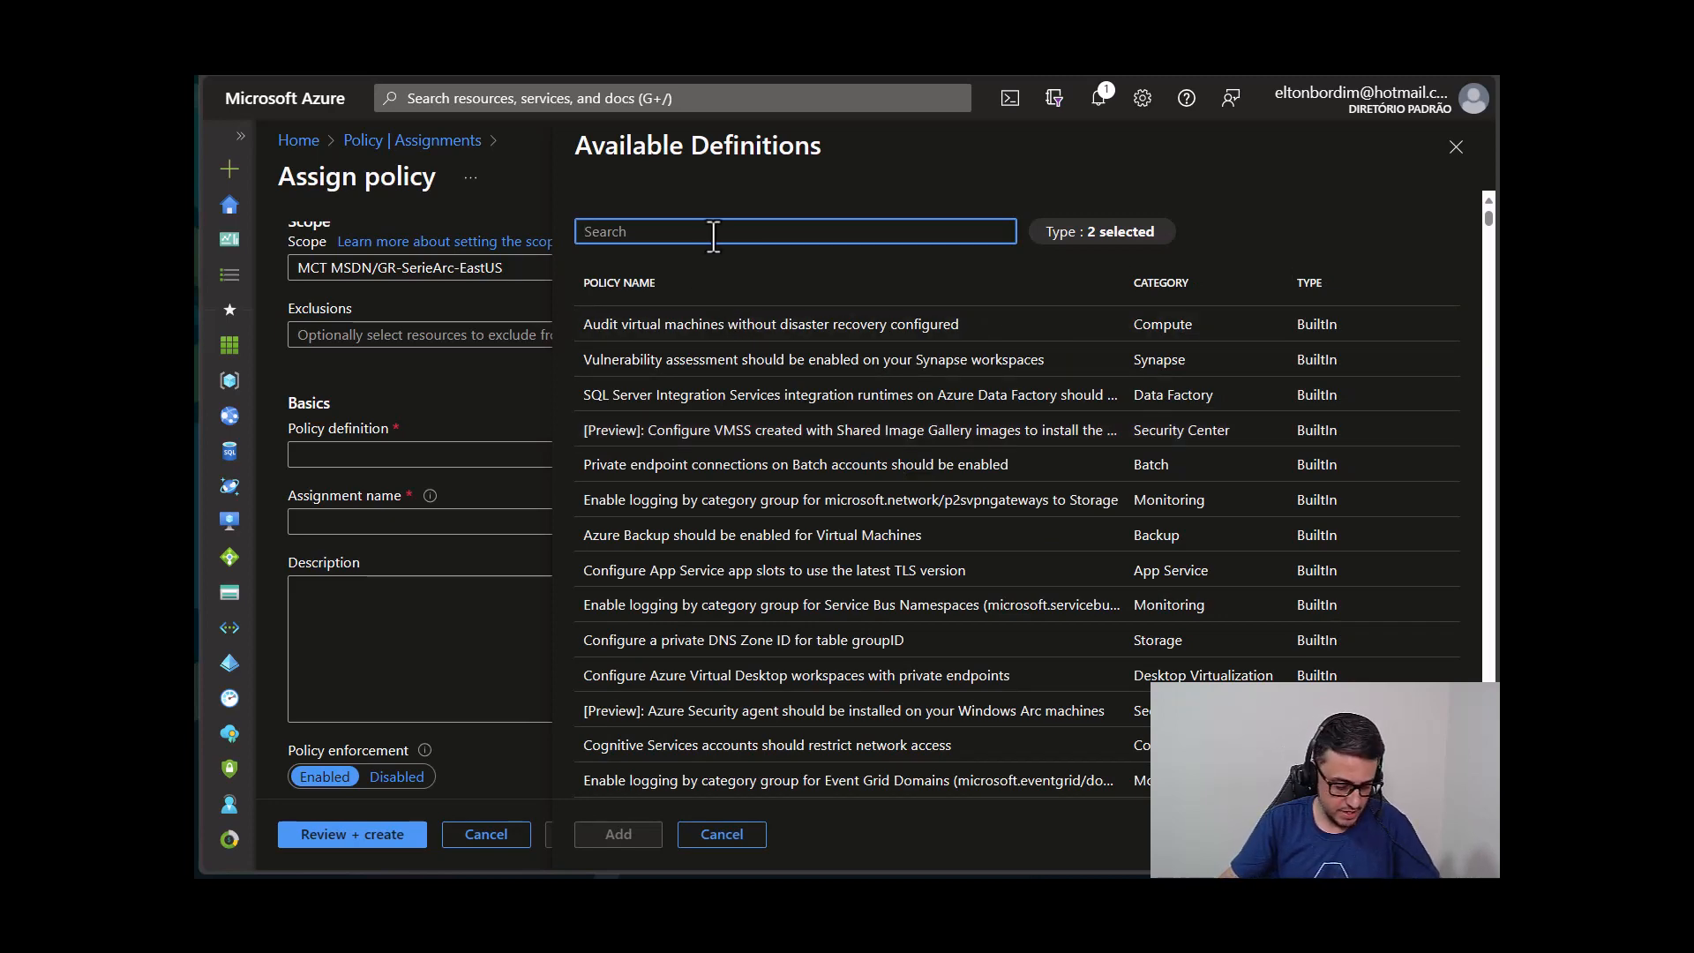
text(Azure Arc)
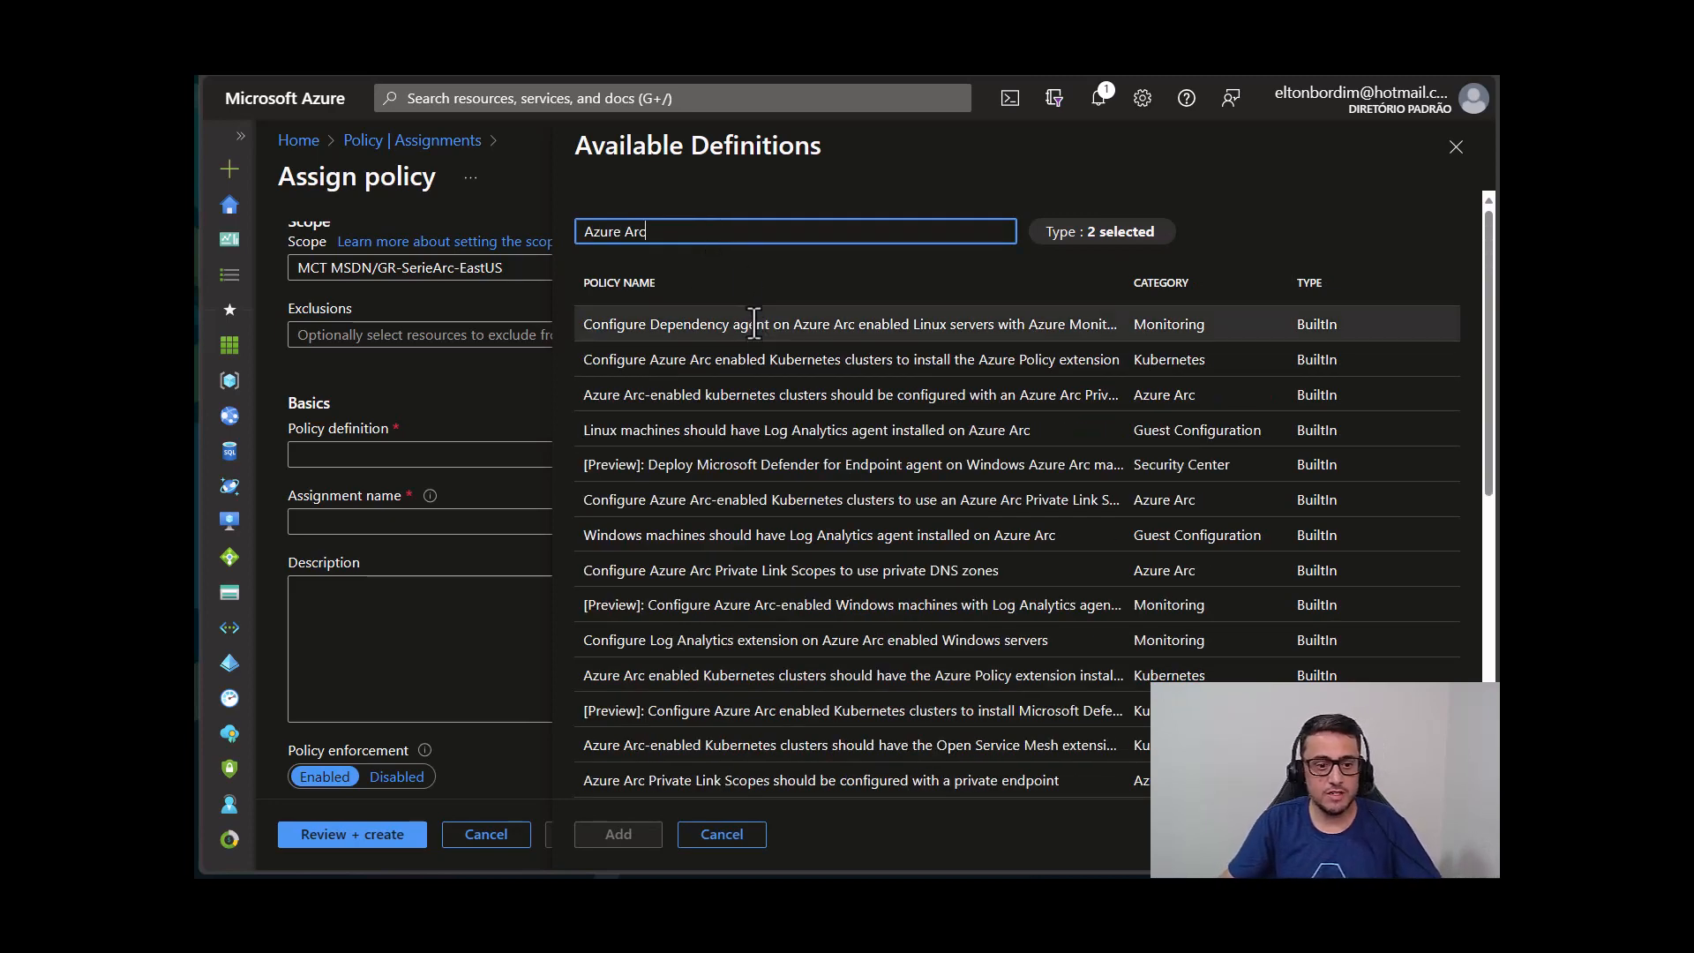
scroll(755, 324, down, 10)
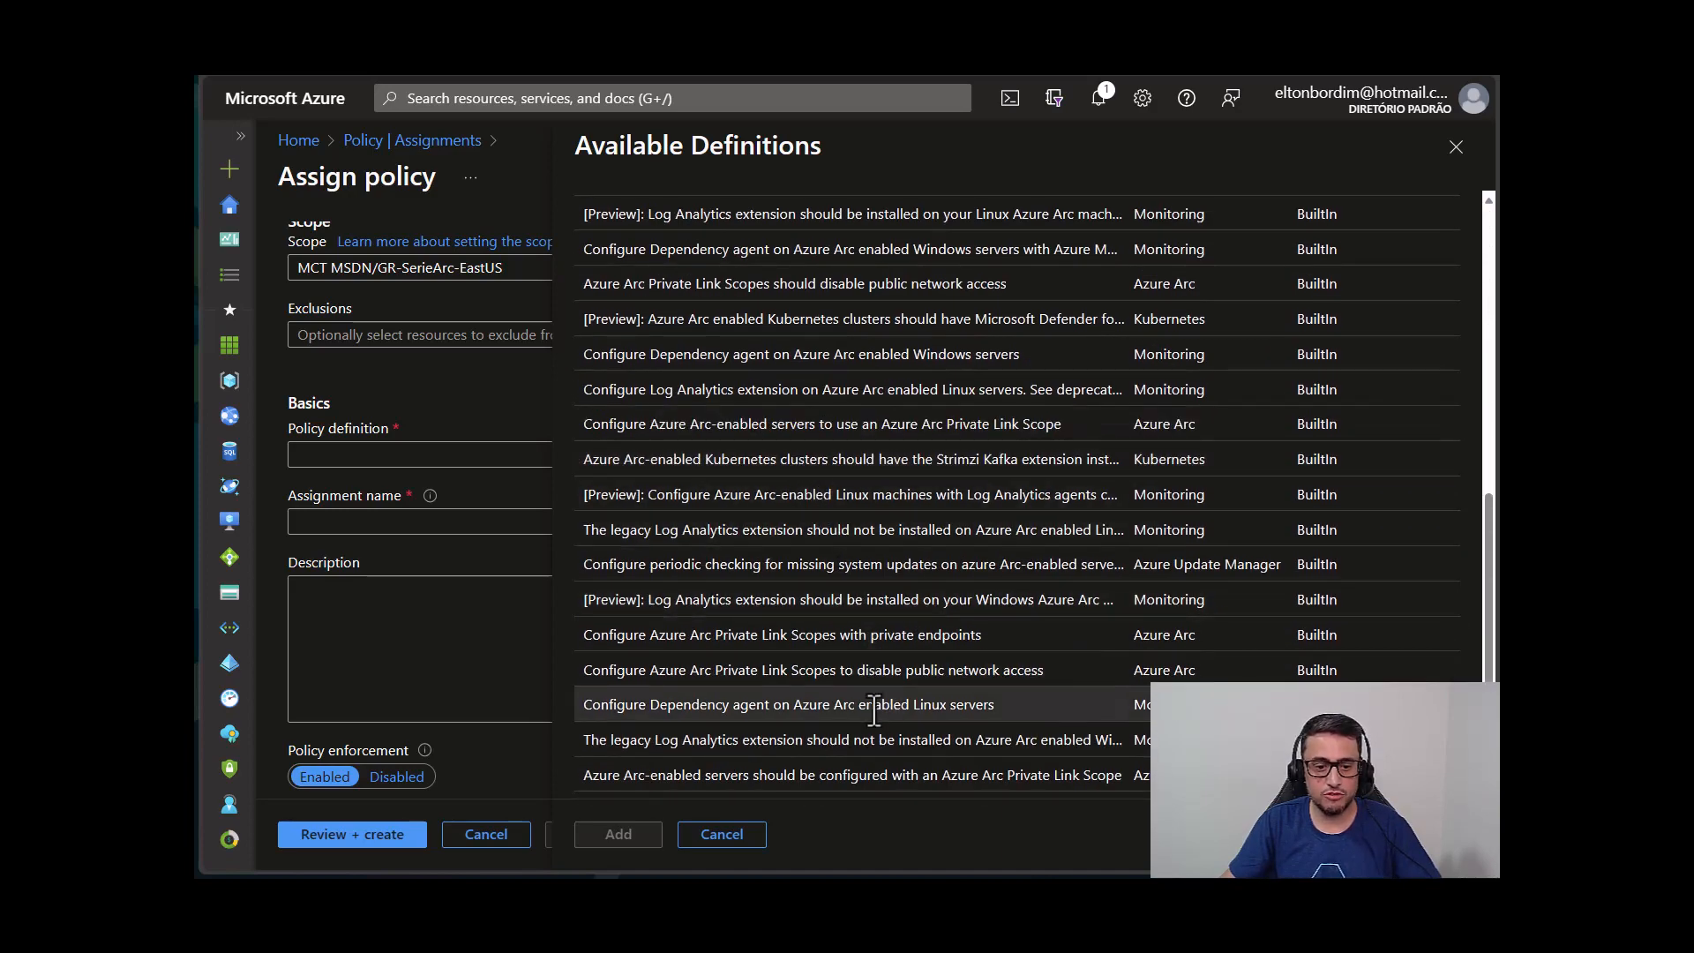
scroll(847, 655, up, 10)
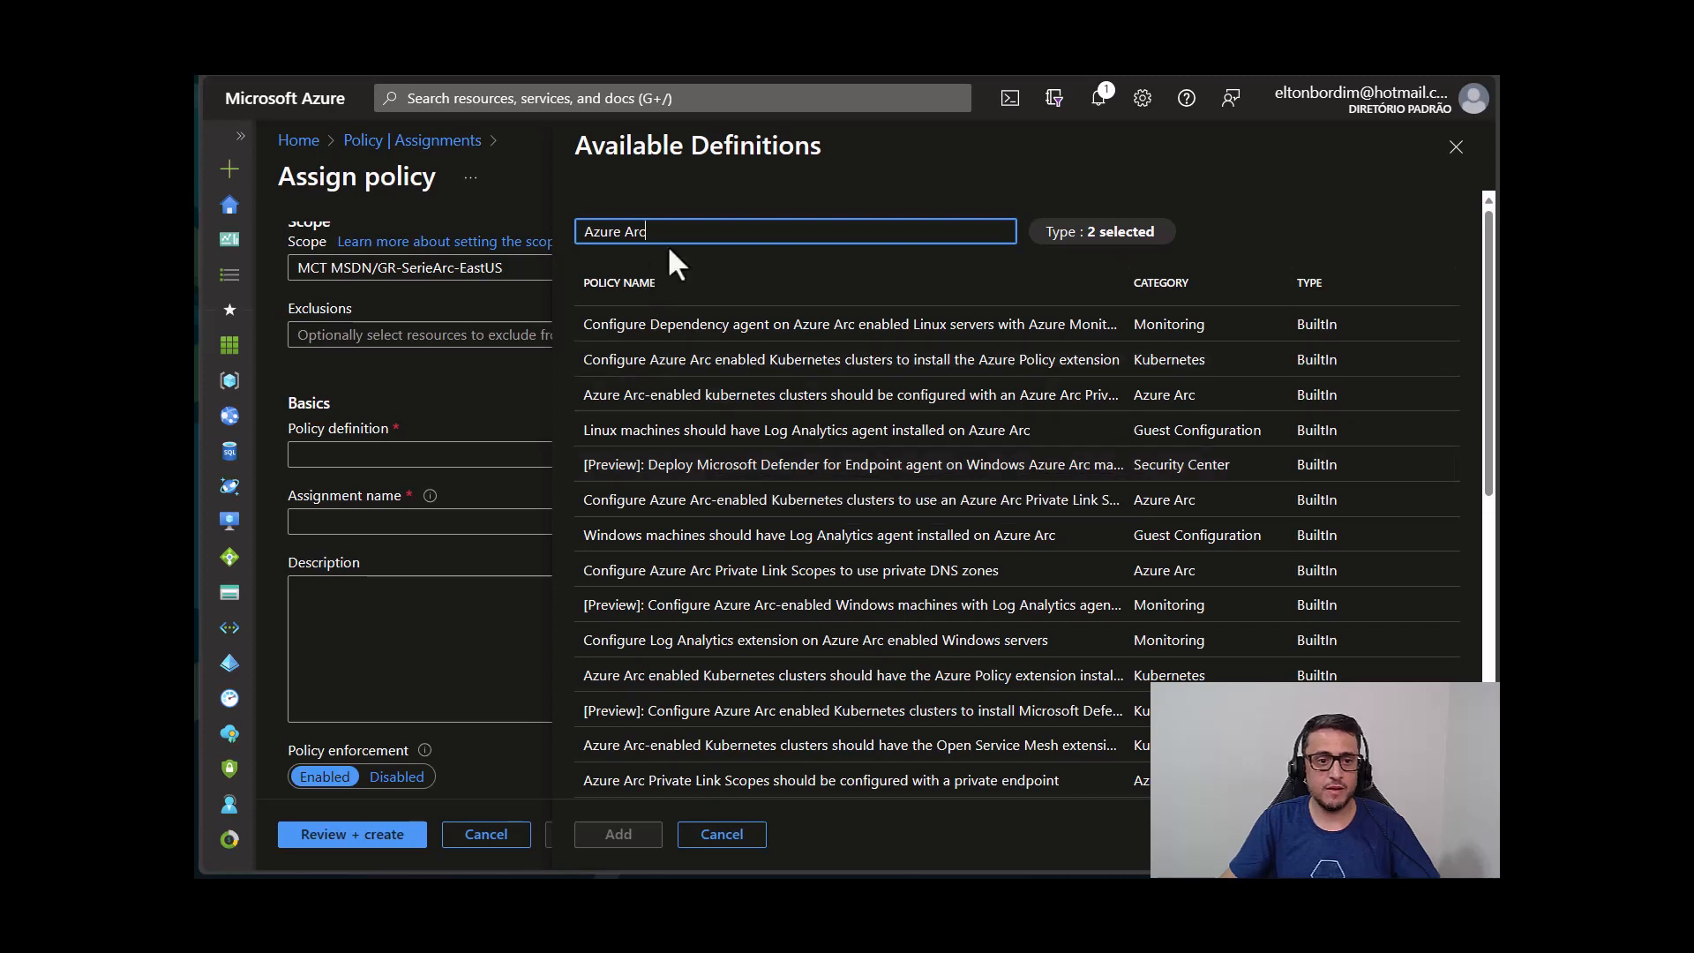
Search the definitions for "Azure Monitor agent" and add "Configure Windows Arc-enabled machines to run Azure Monitor Agent" as the policy definition.
drag(657, 232, 565, 231)
text(Az)
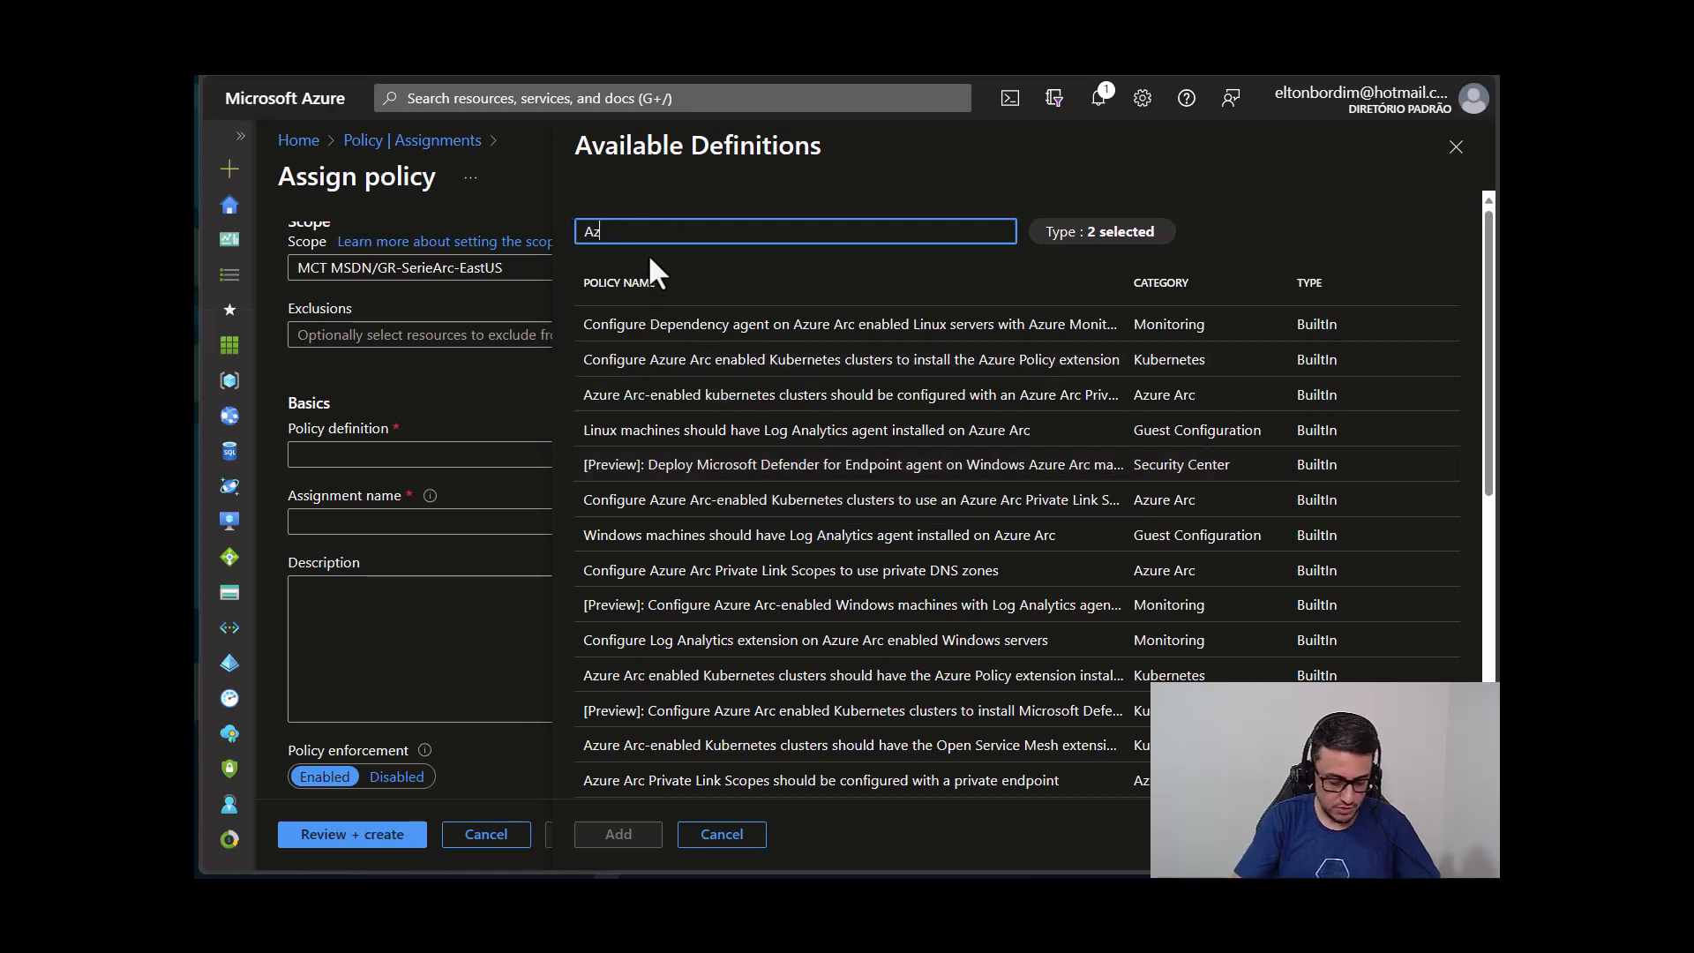
text(ure Moni)
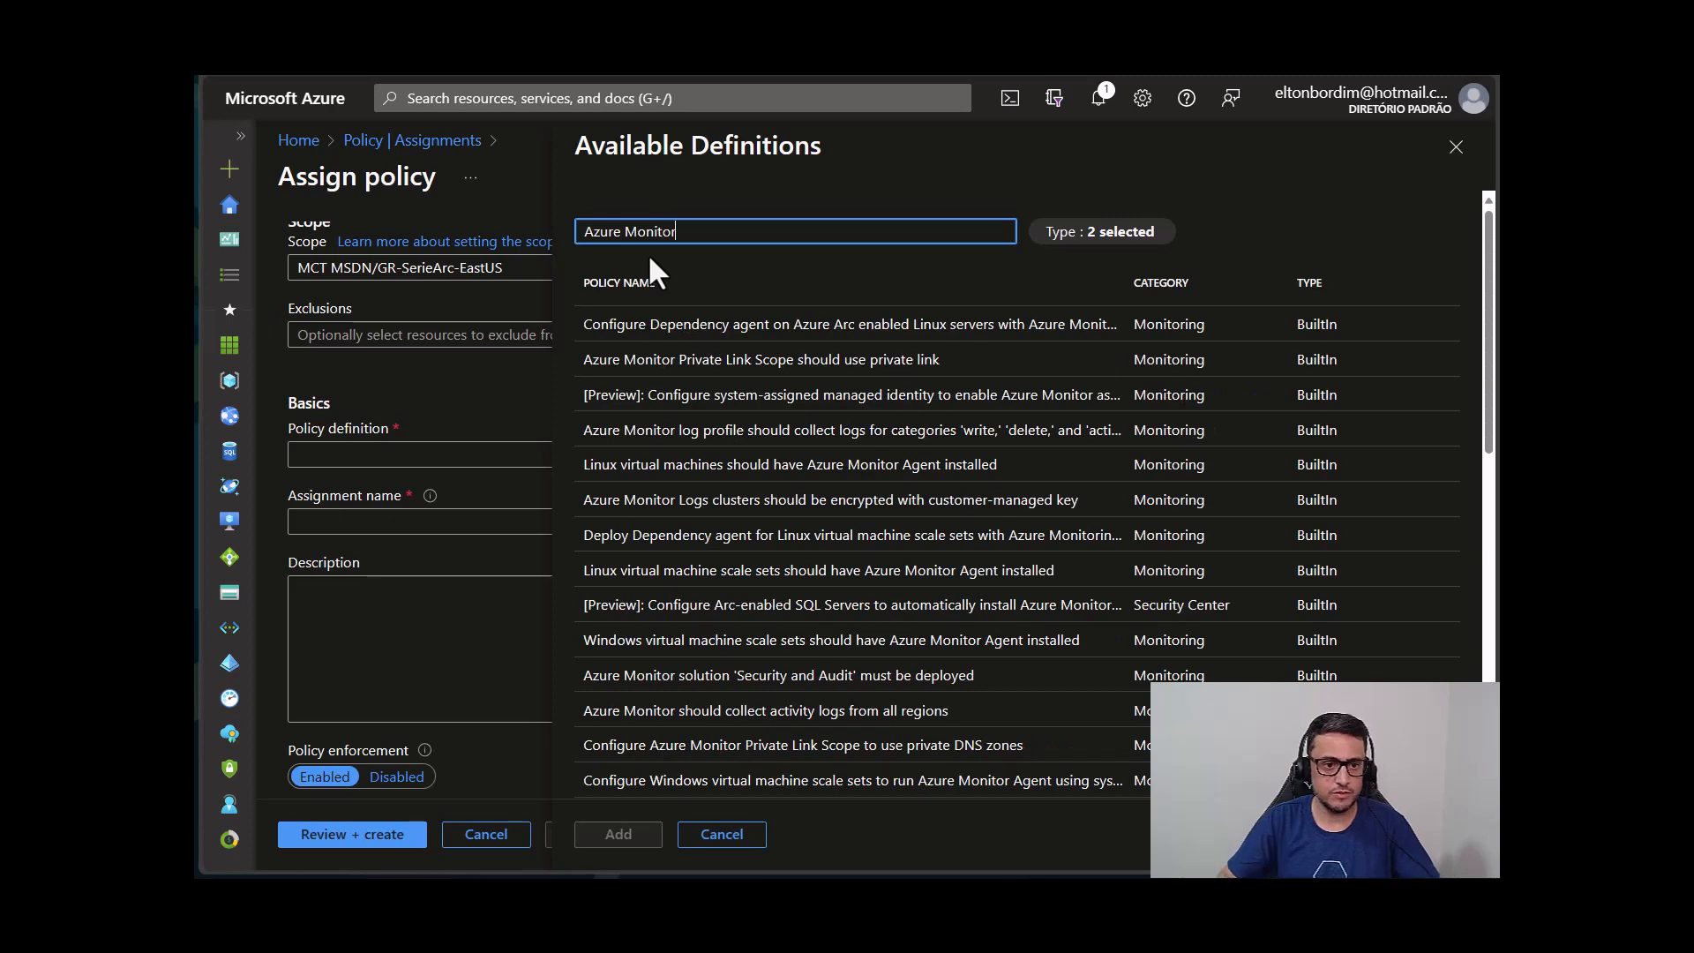
text(tor )
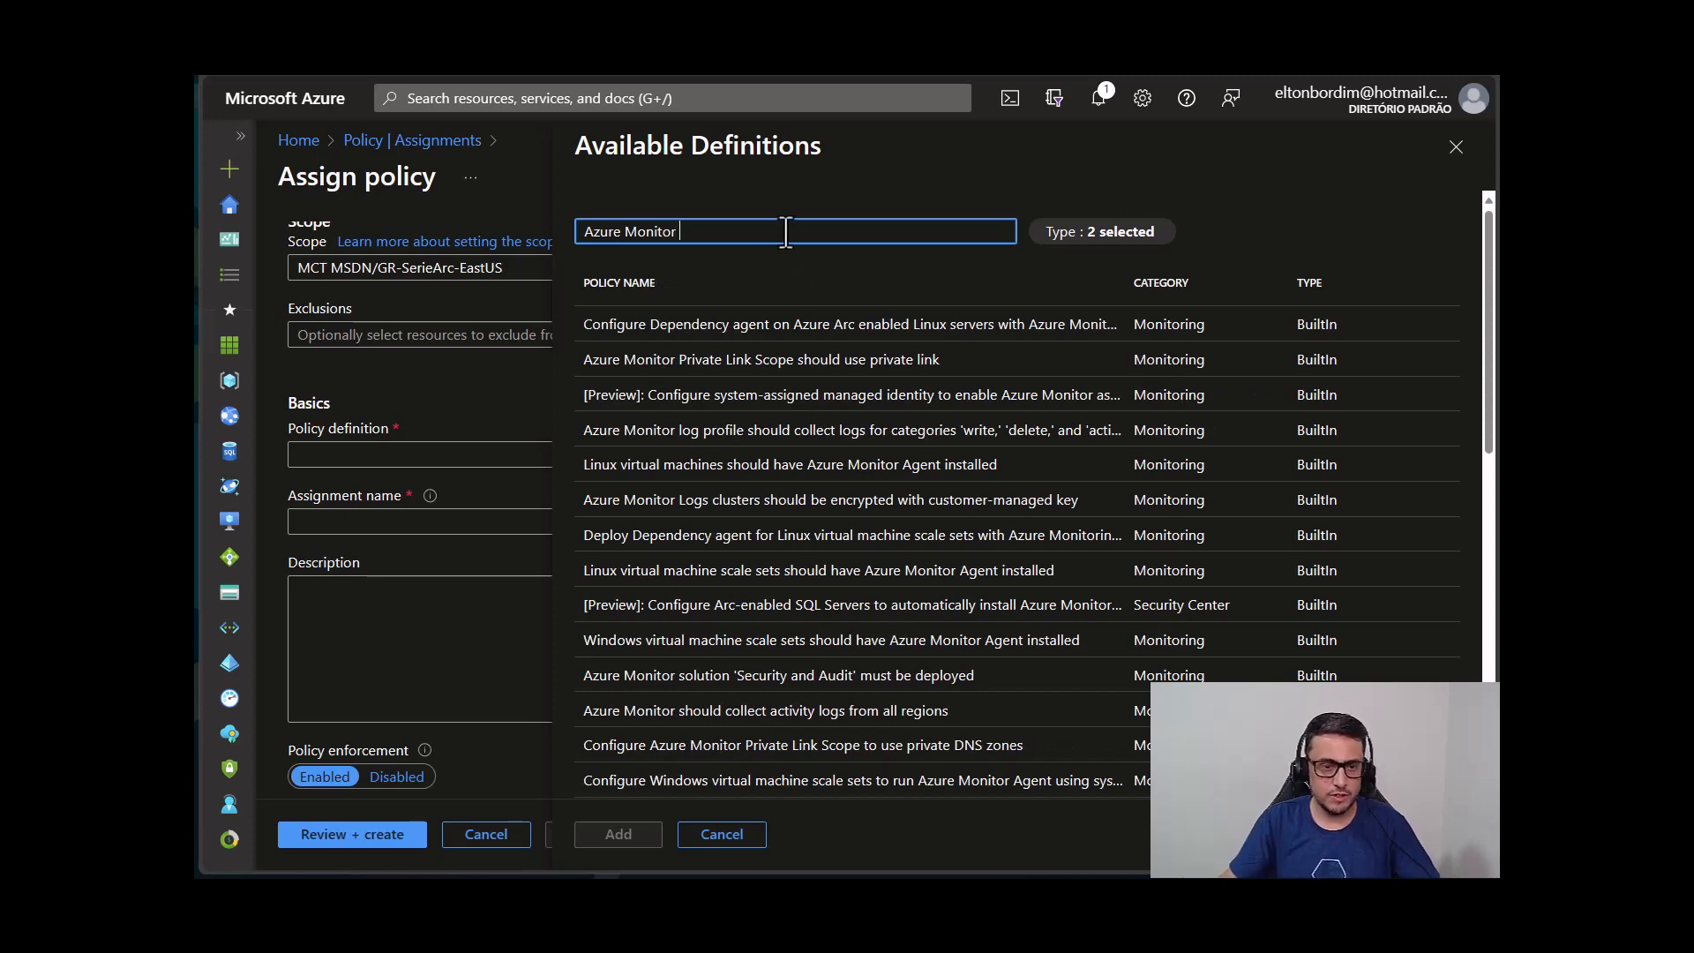
text(age)
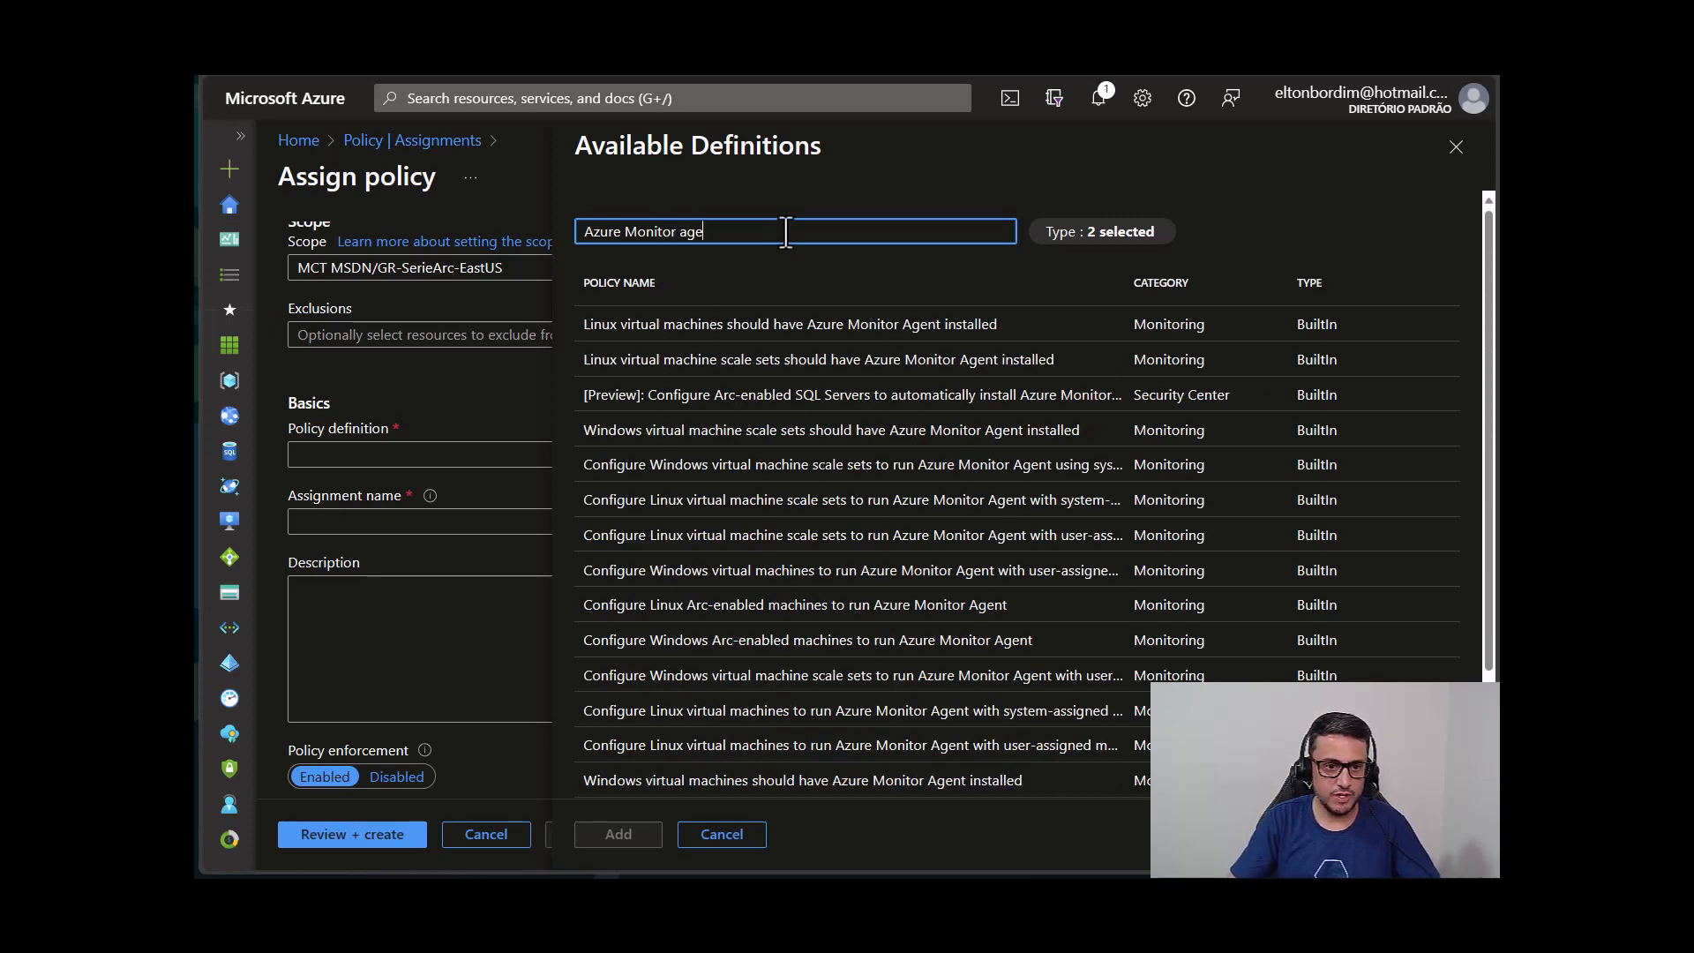
text(nt)
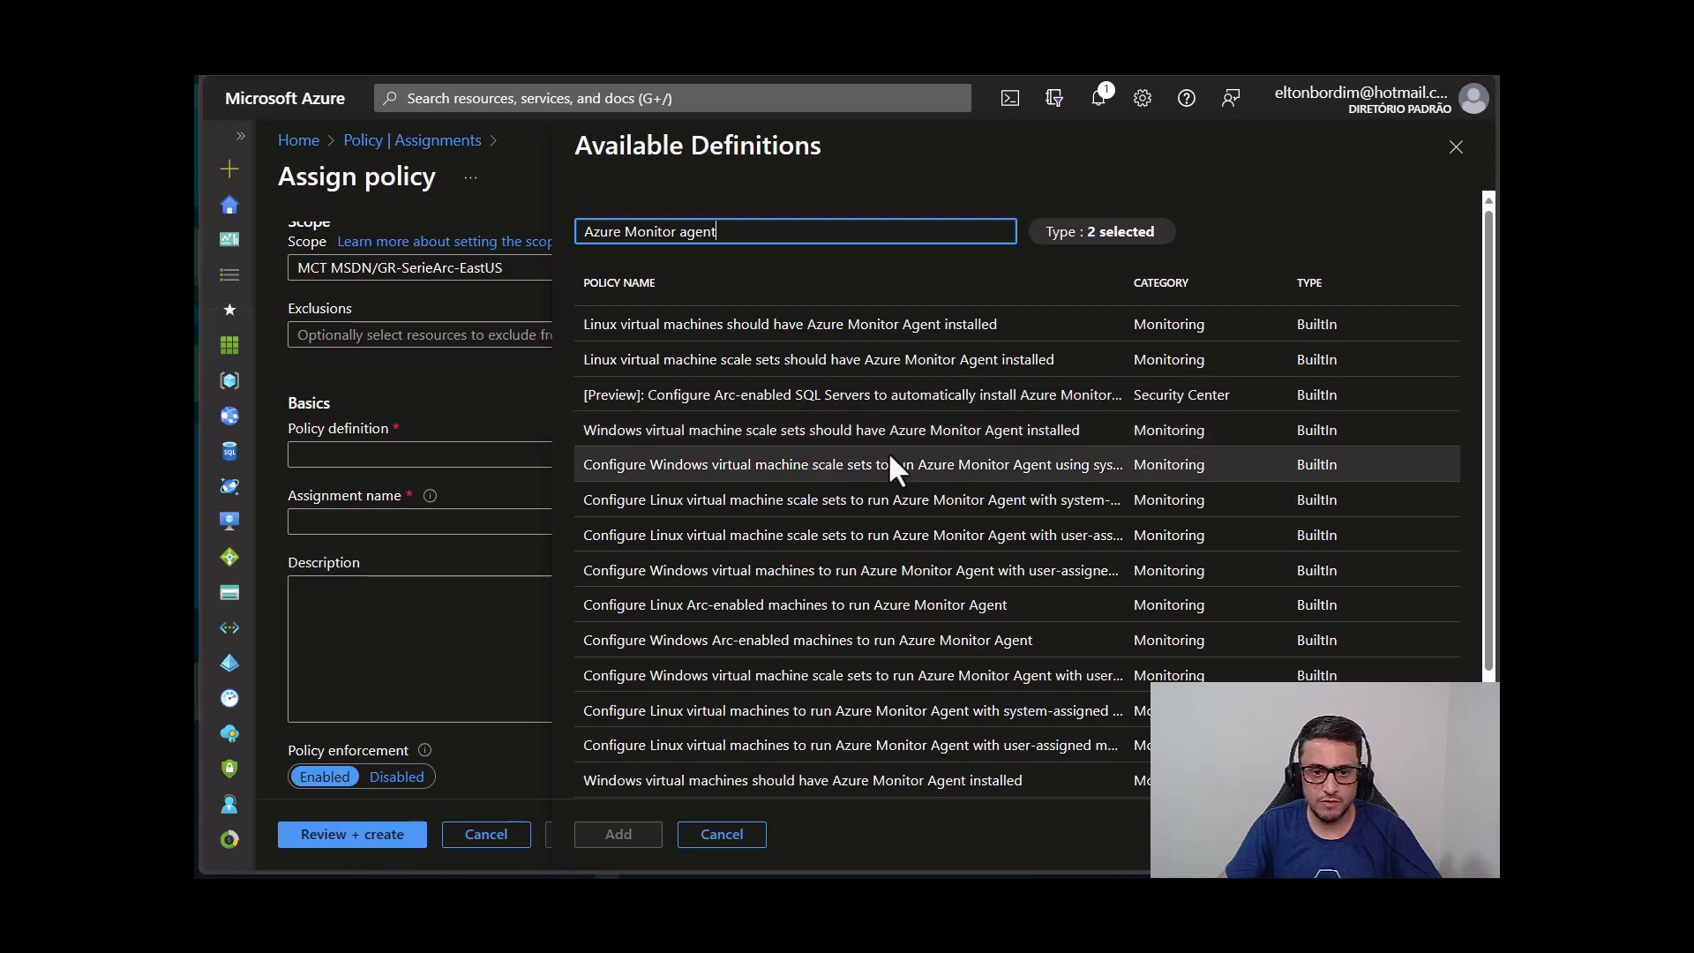
click(794, 640)
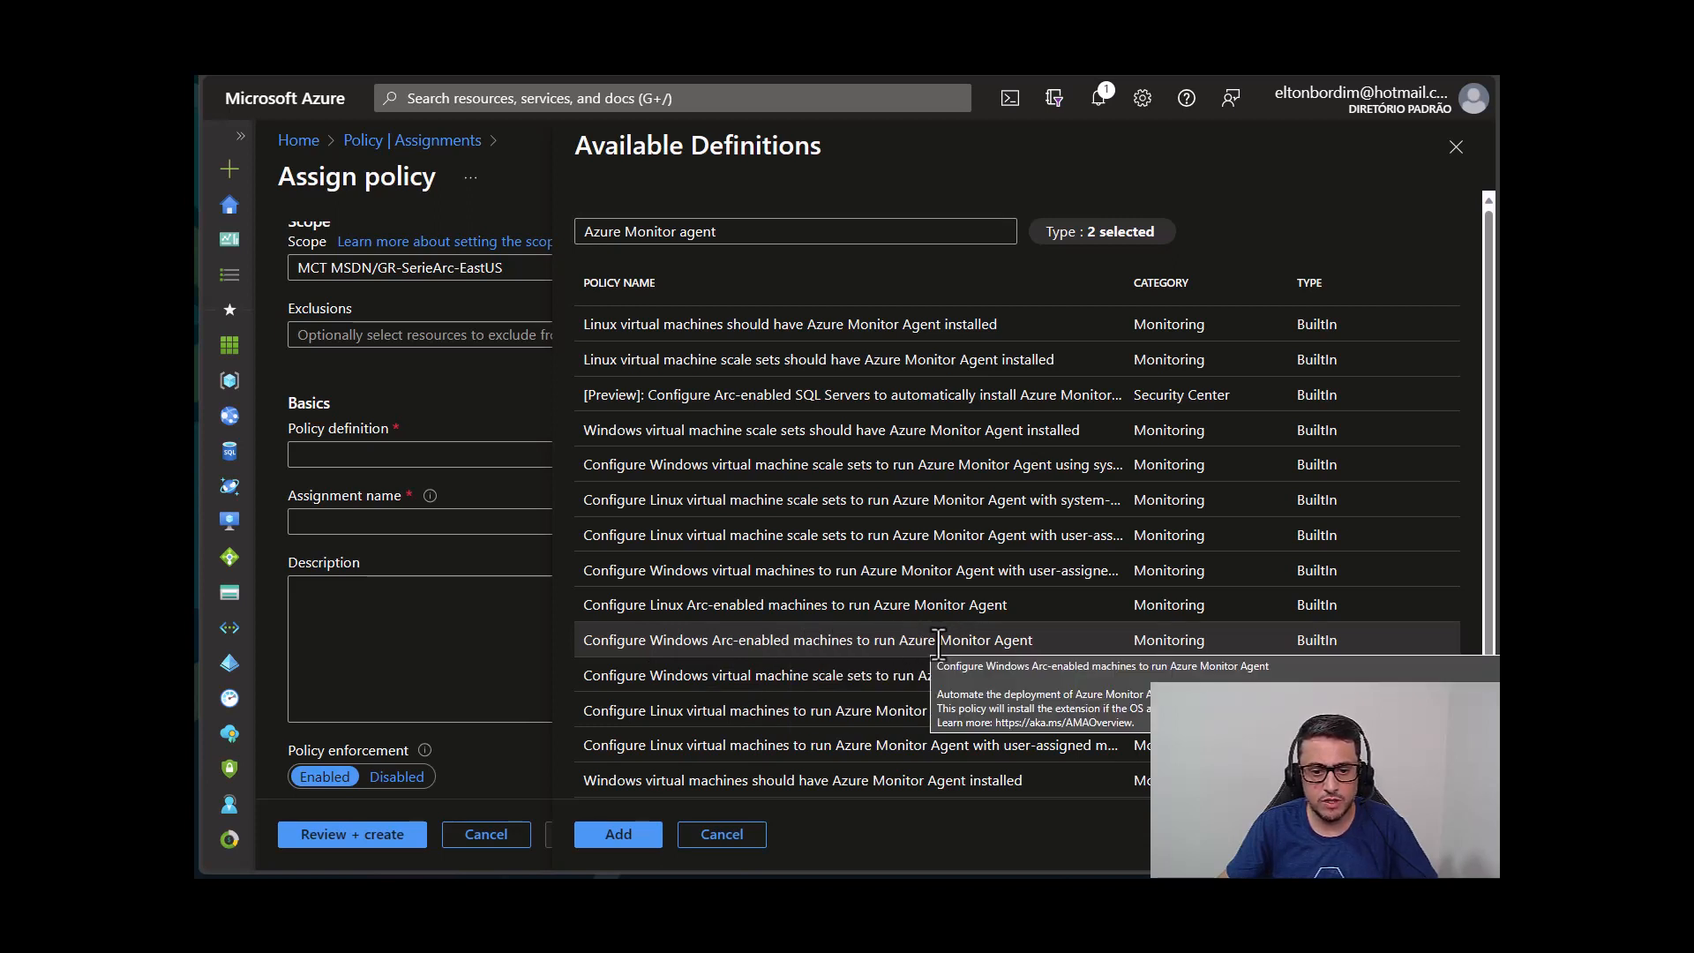
click(822, 644)
click(635, 838)
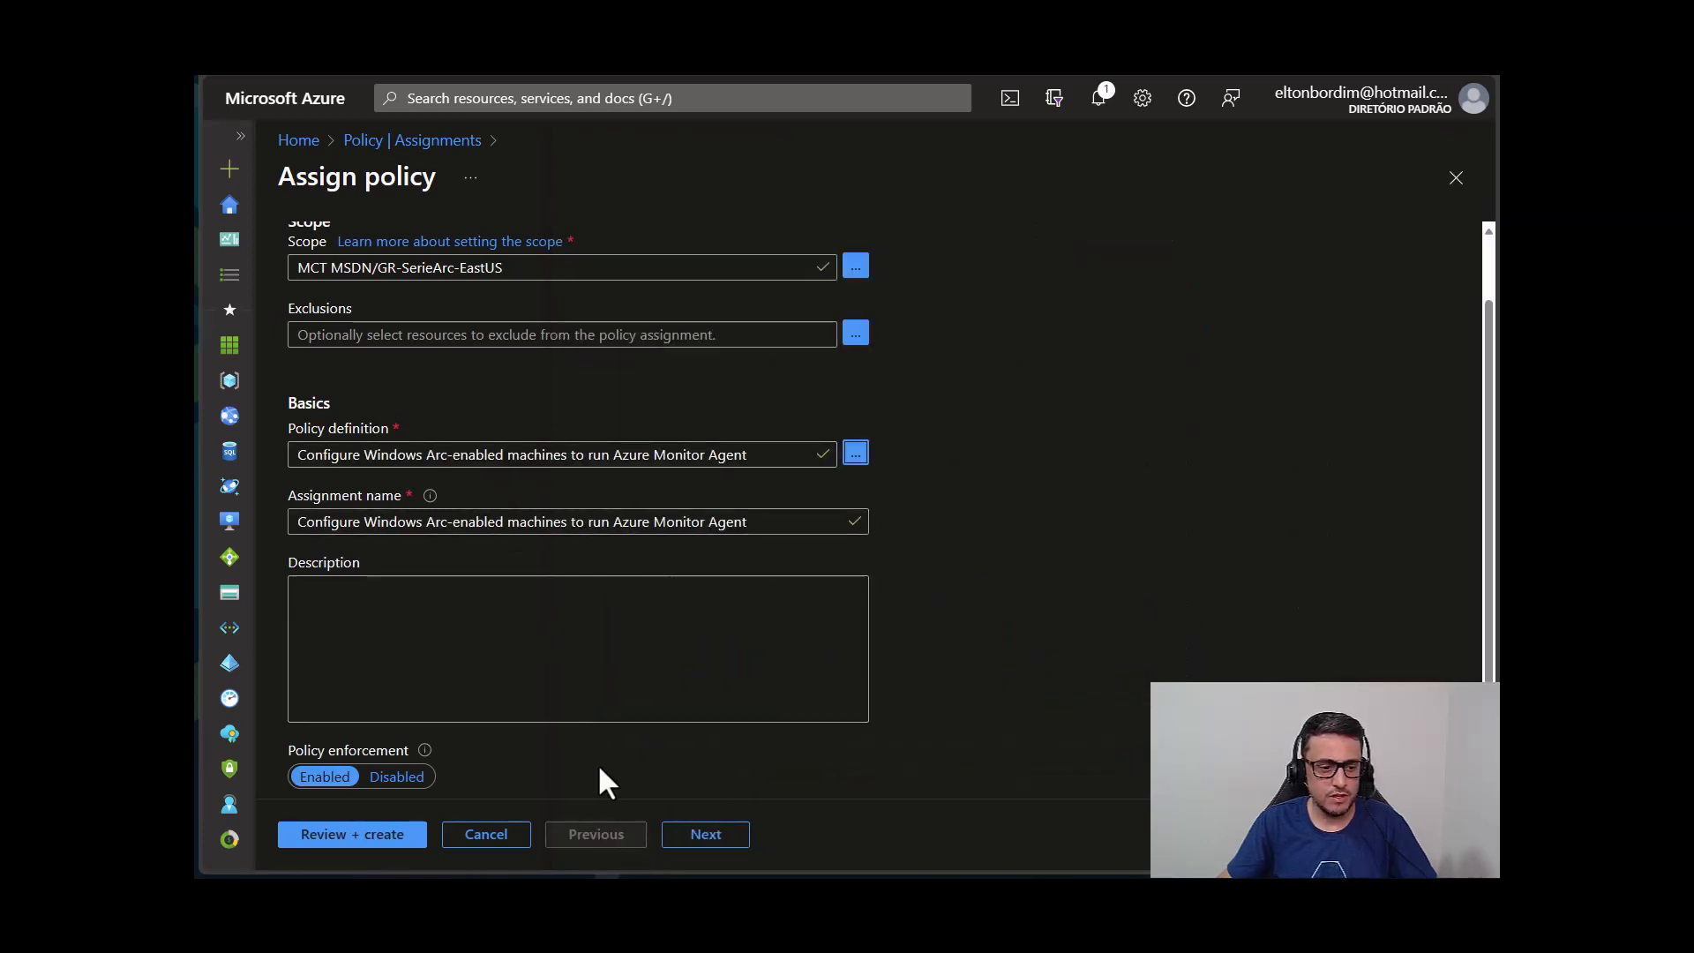
Leave the advanced settings and parameters at their defaults and enable creation of a remediation task for the policy.
click(700, 838)
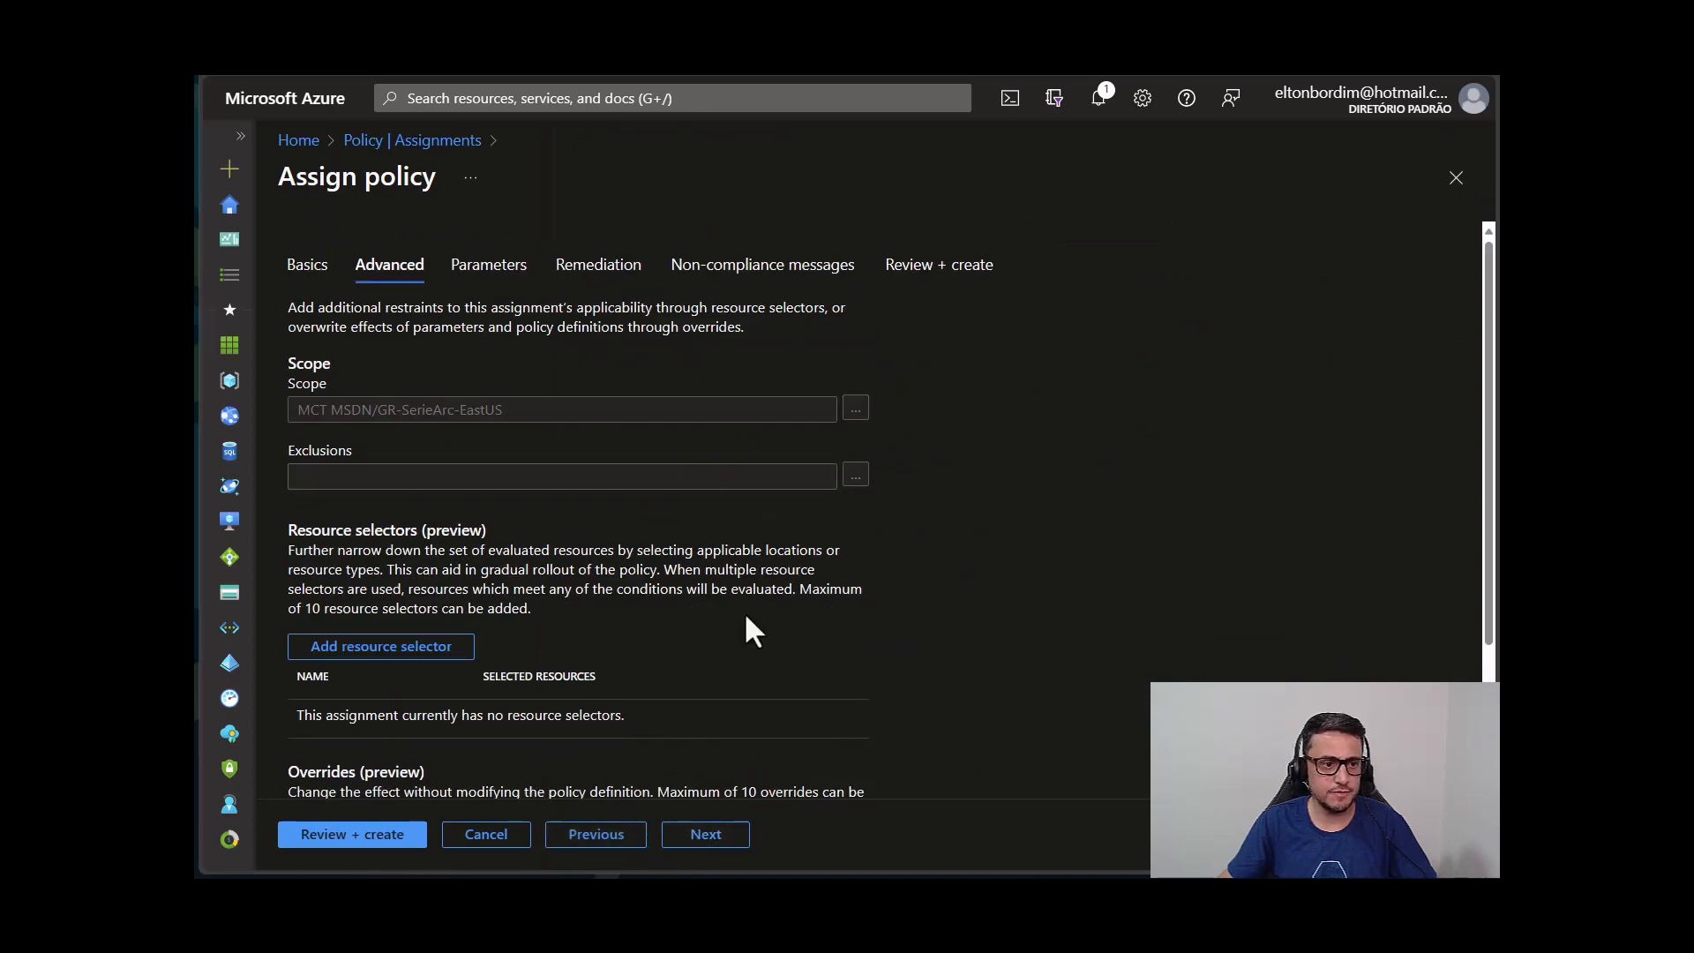
scroll(840, 582, down, 1)
scroll(840, 582, down, 1)
click(728, 838)
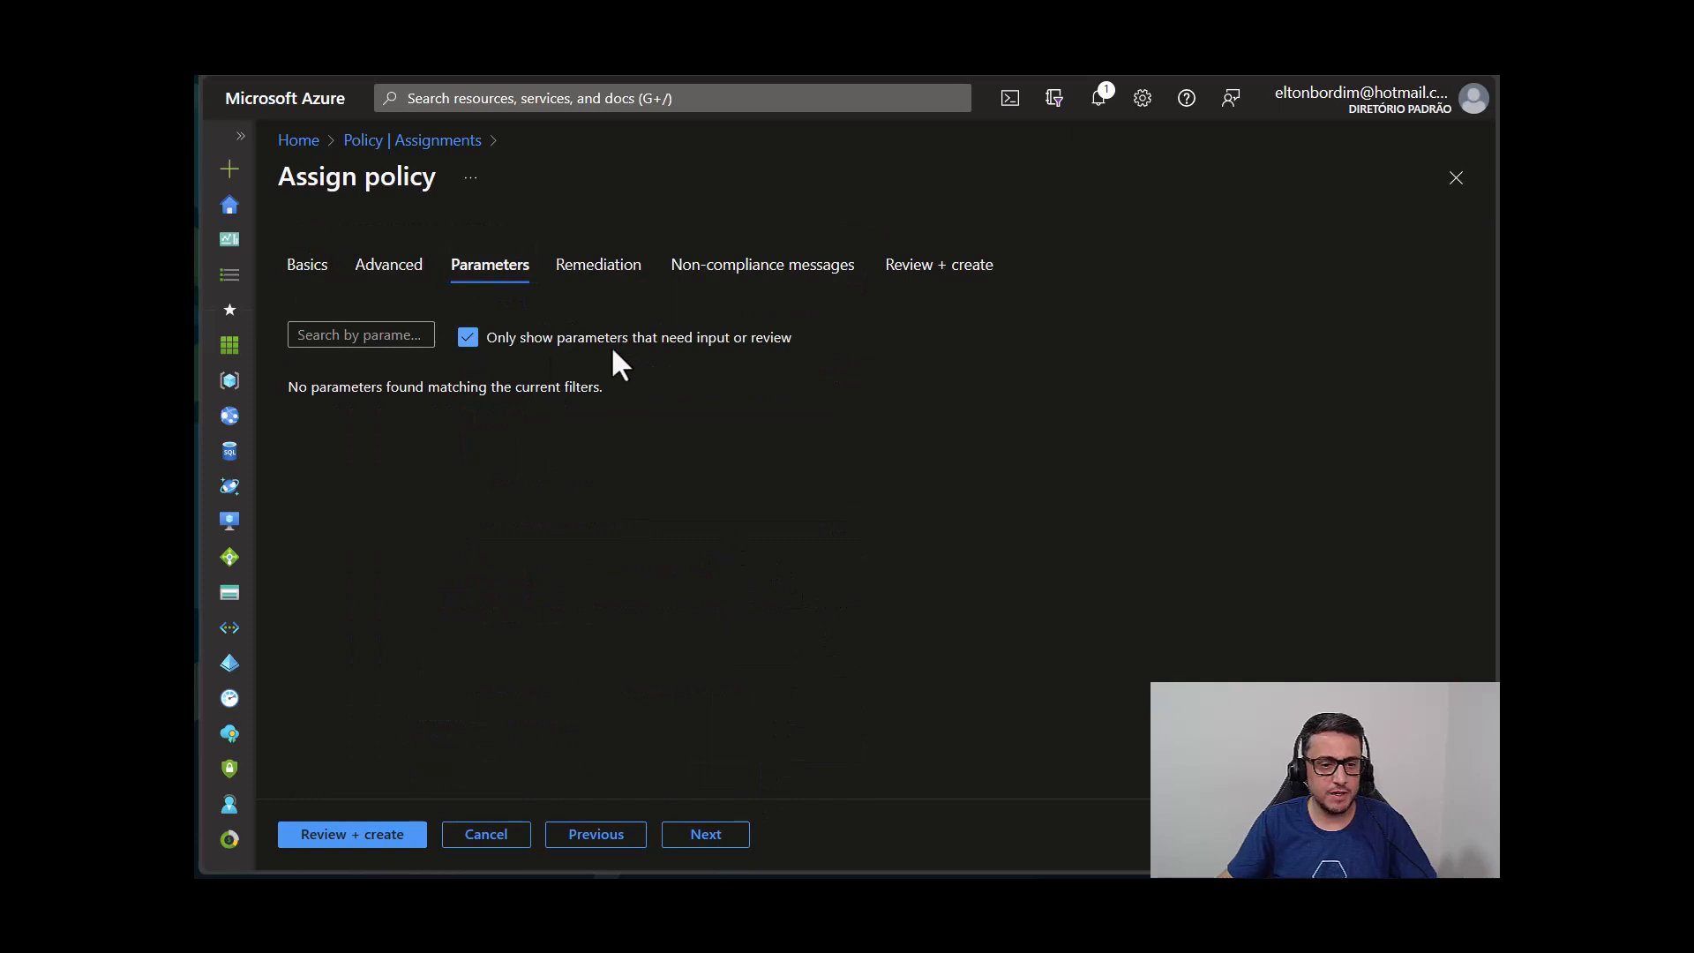
click(711, 837)
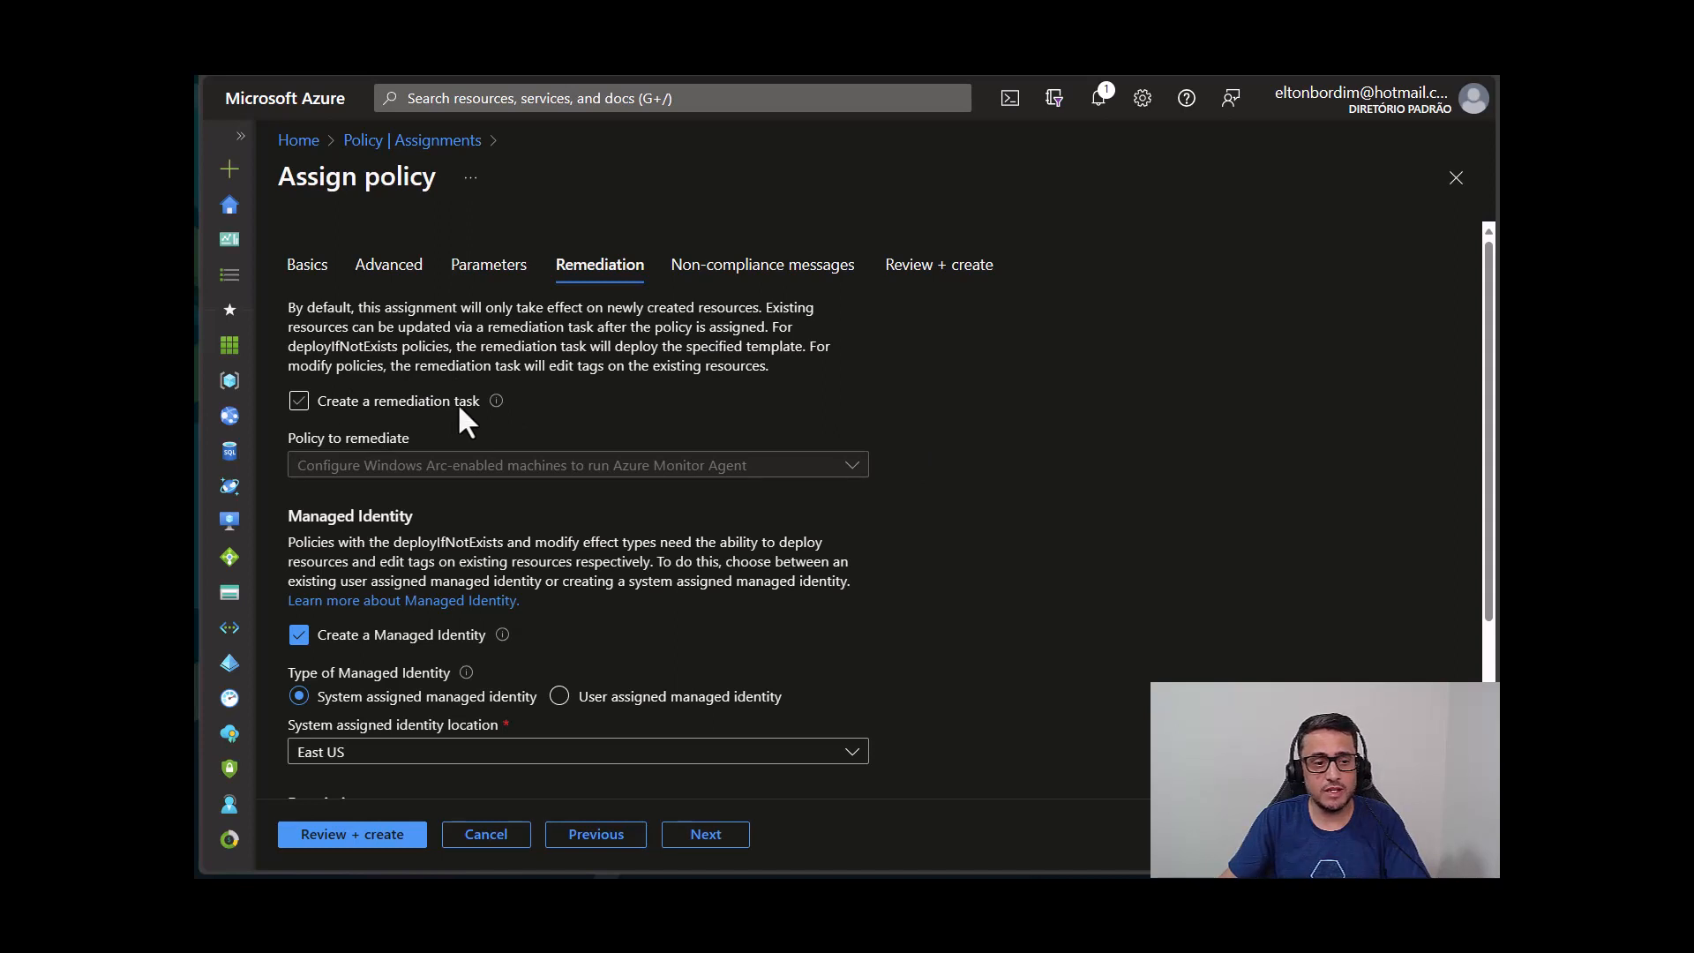
click(343, 399)
scroll(611, 394, down, 1)
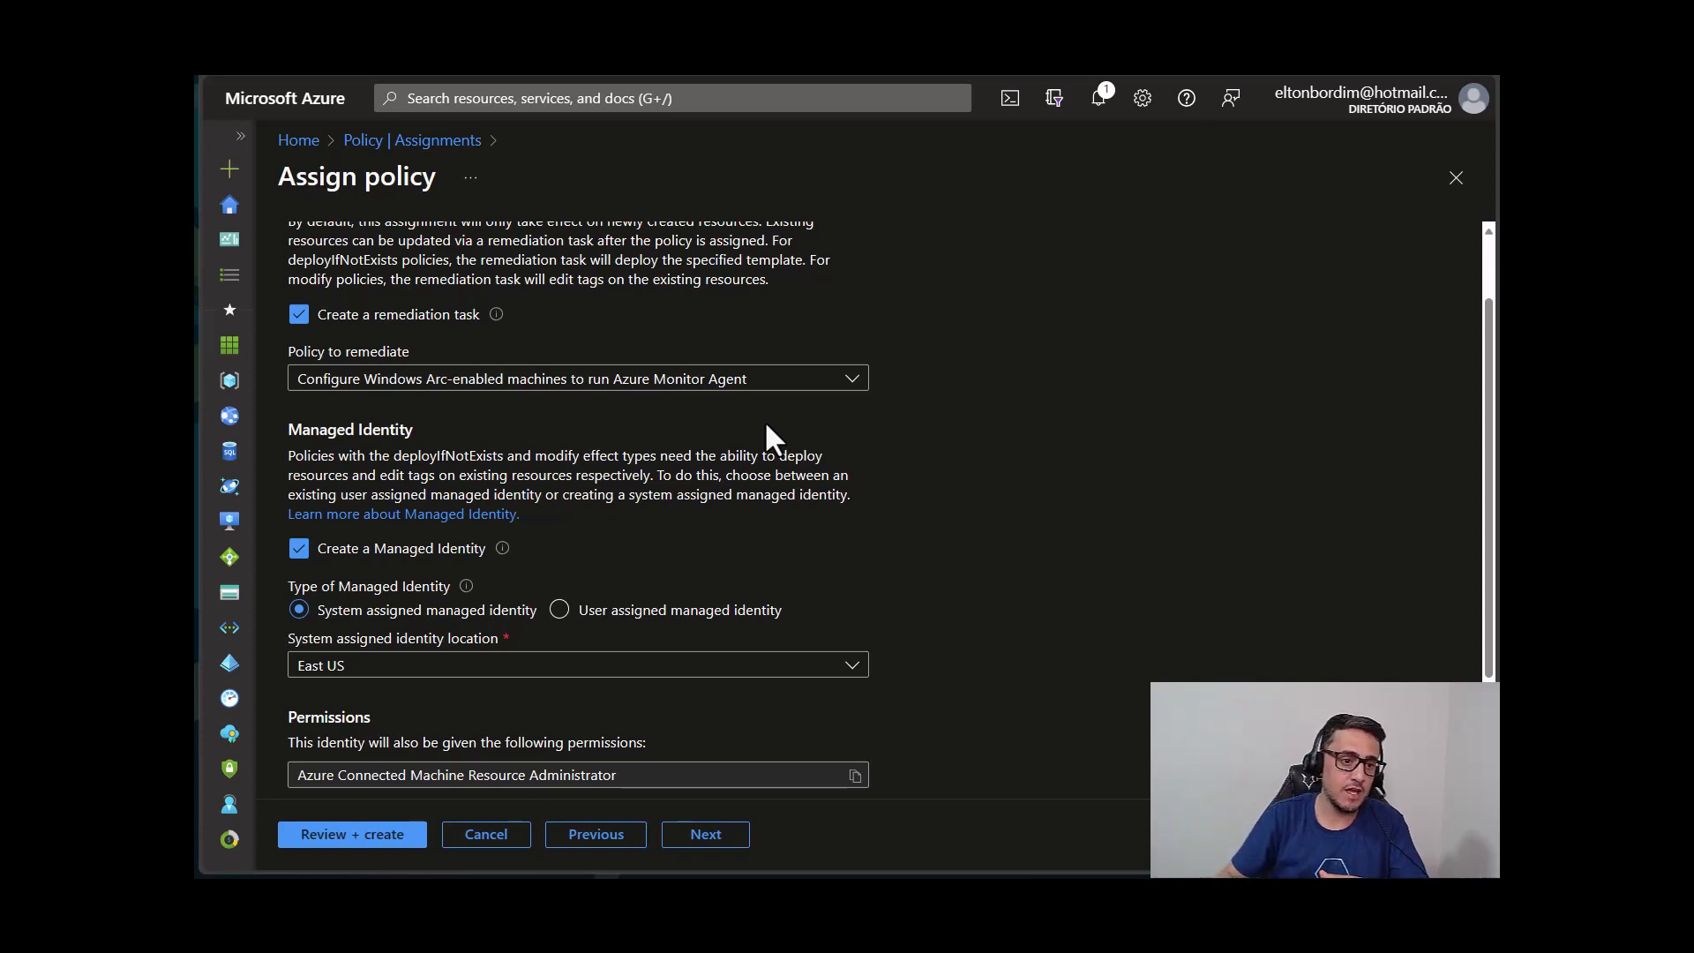
Examine the remediation explanation, the managed identity type and location, and the permissions the identity will be given.
scroll(723, 432, up, 2)
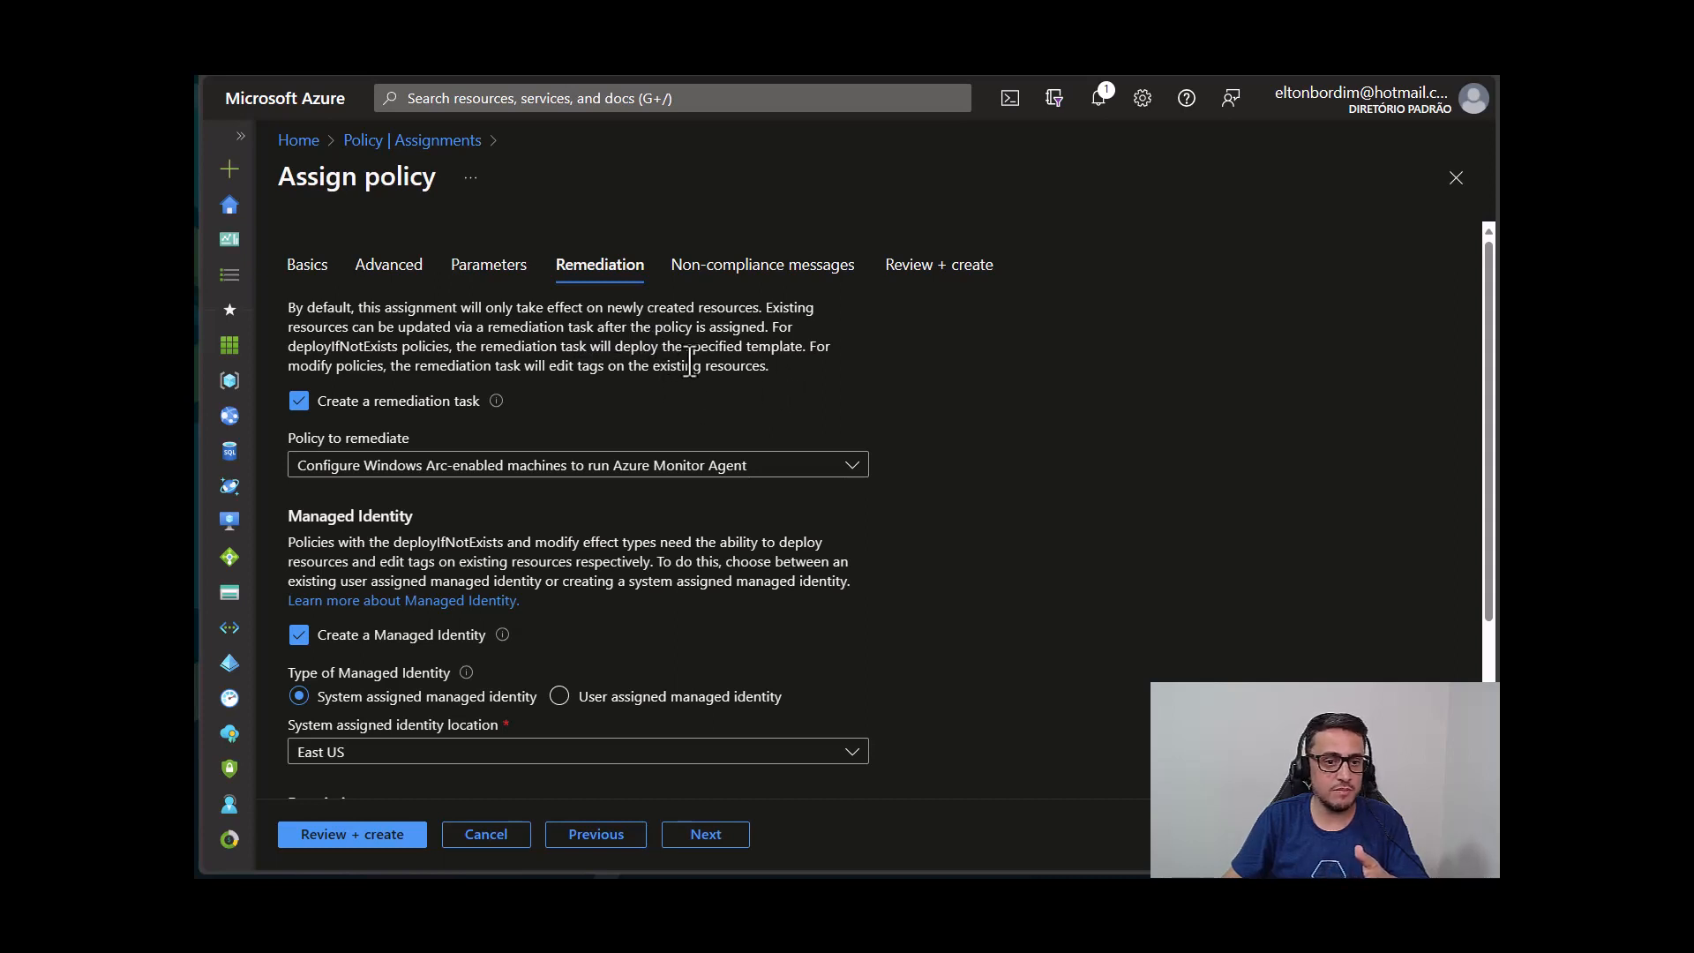
scroll(912, 438, down, 1)
scroll(912, 438, up, 1)
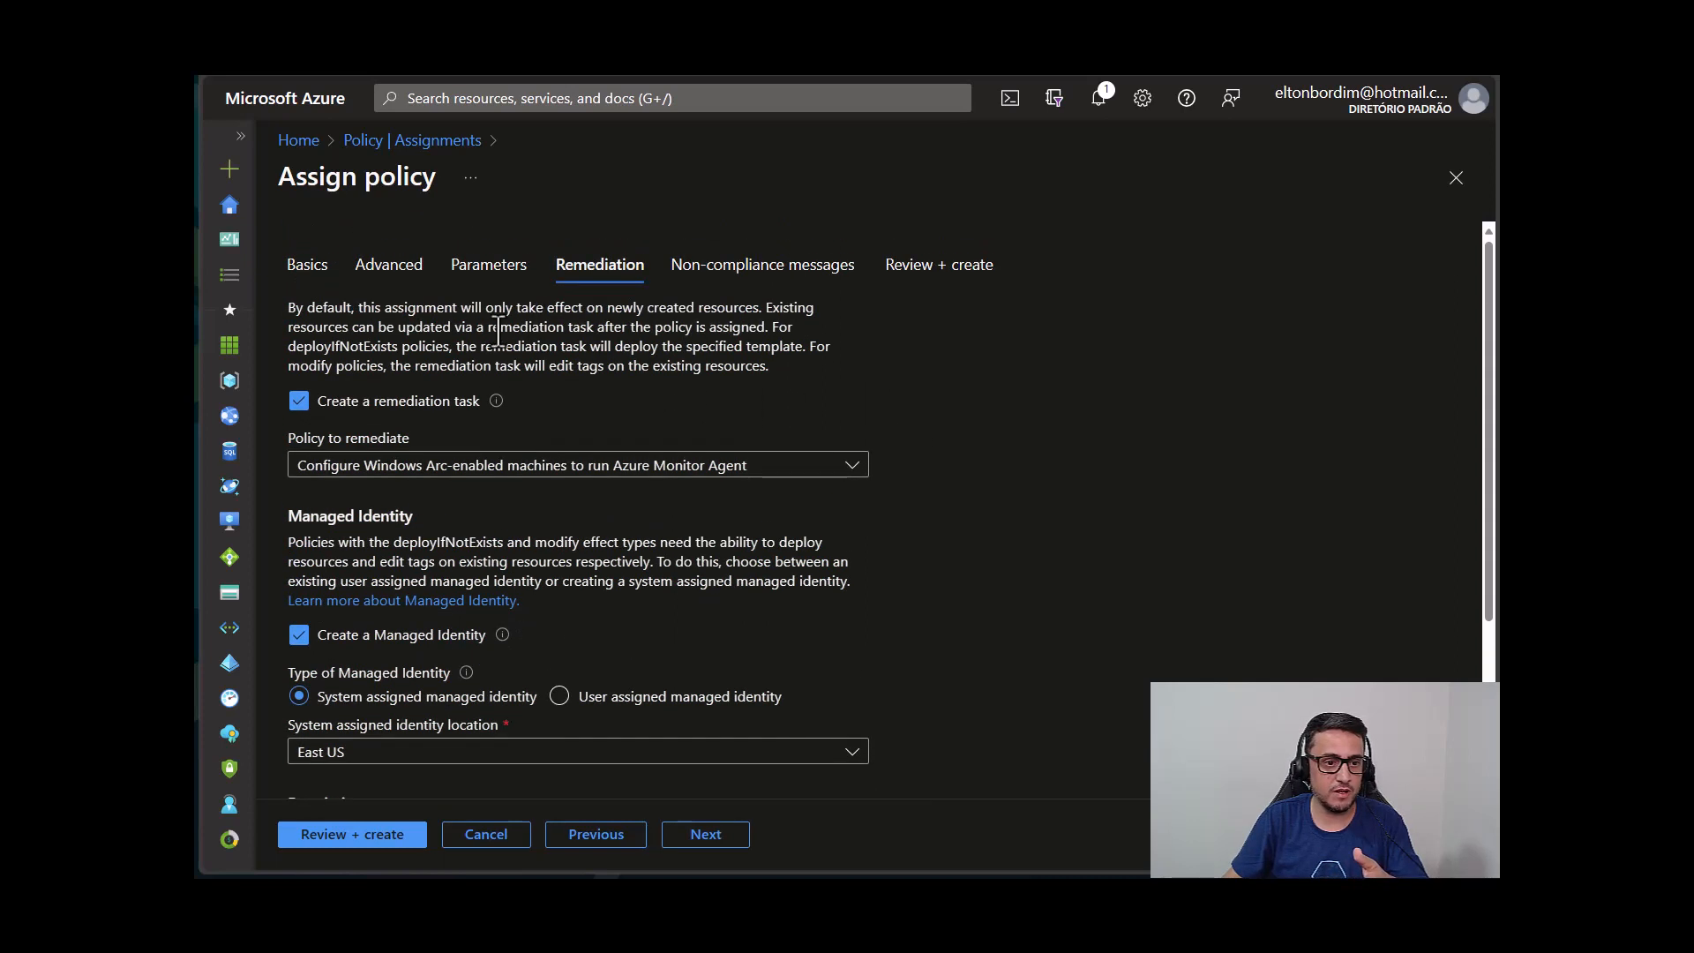
drag(487, 328, 607, 335)
click(973, 396)
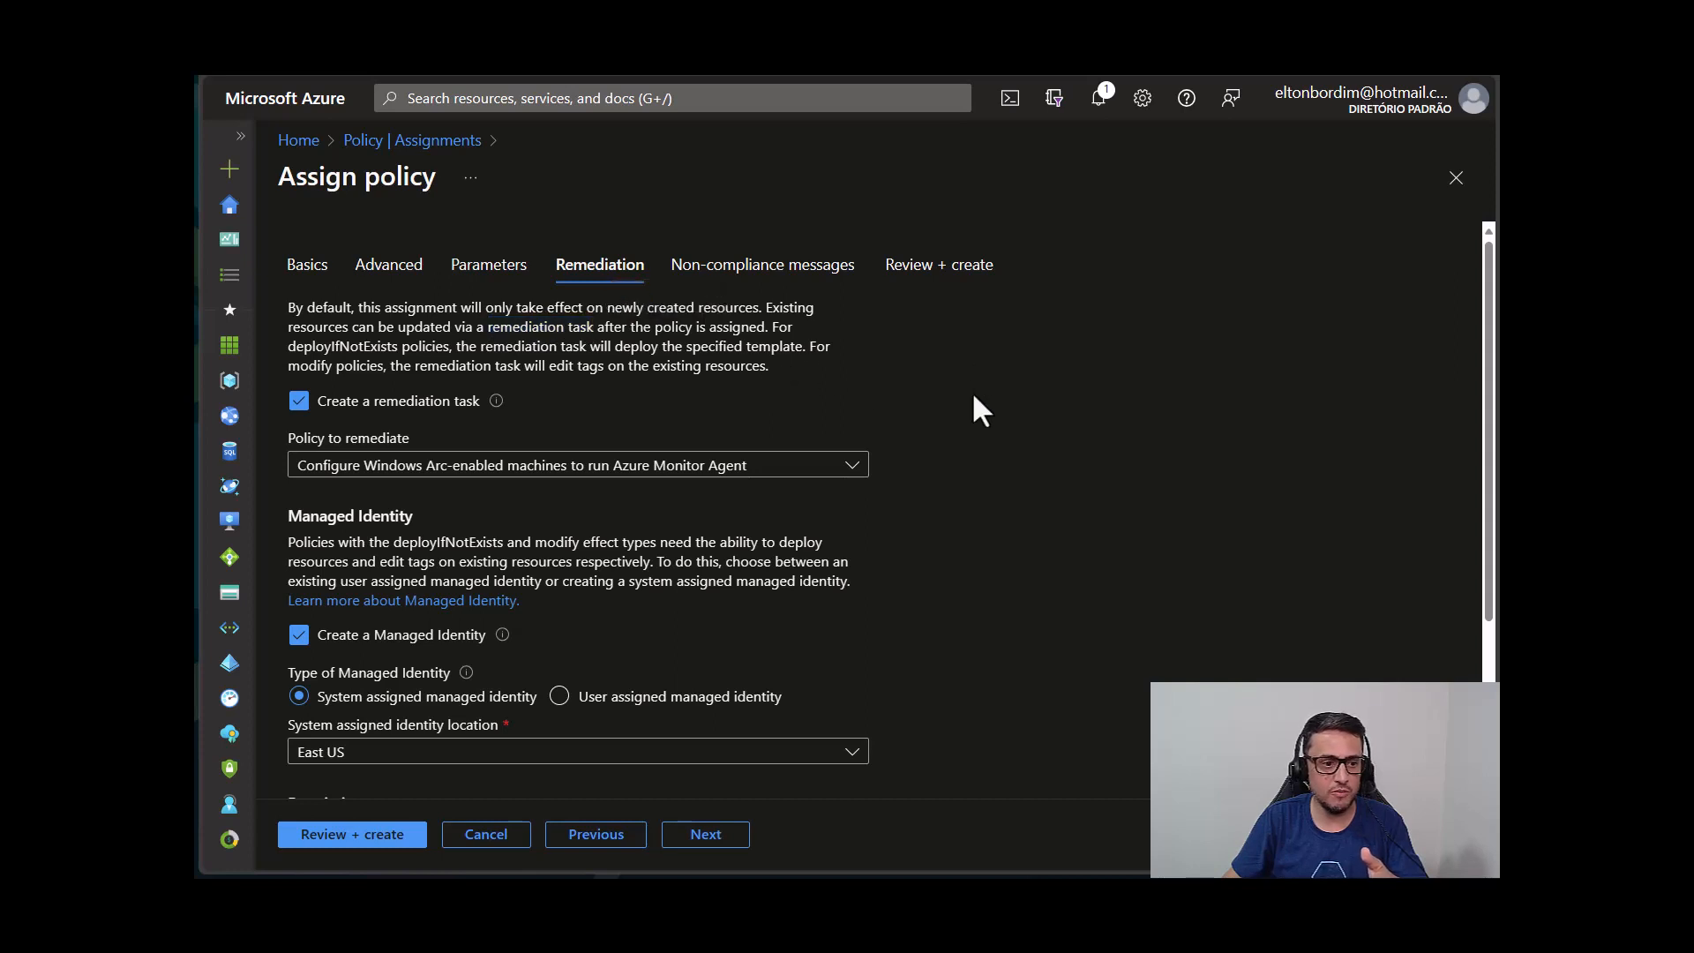
scroll(956, 437, down, 2)
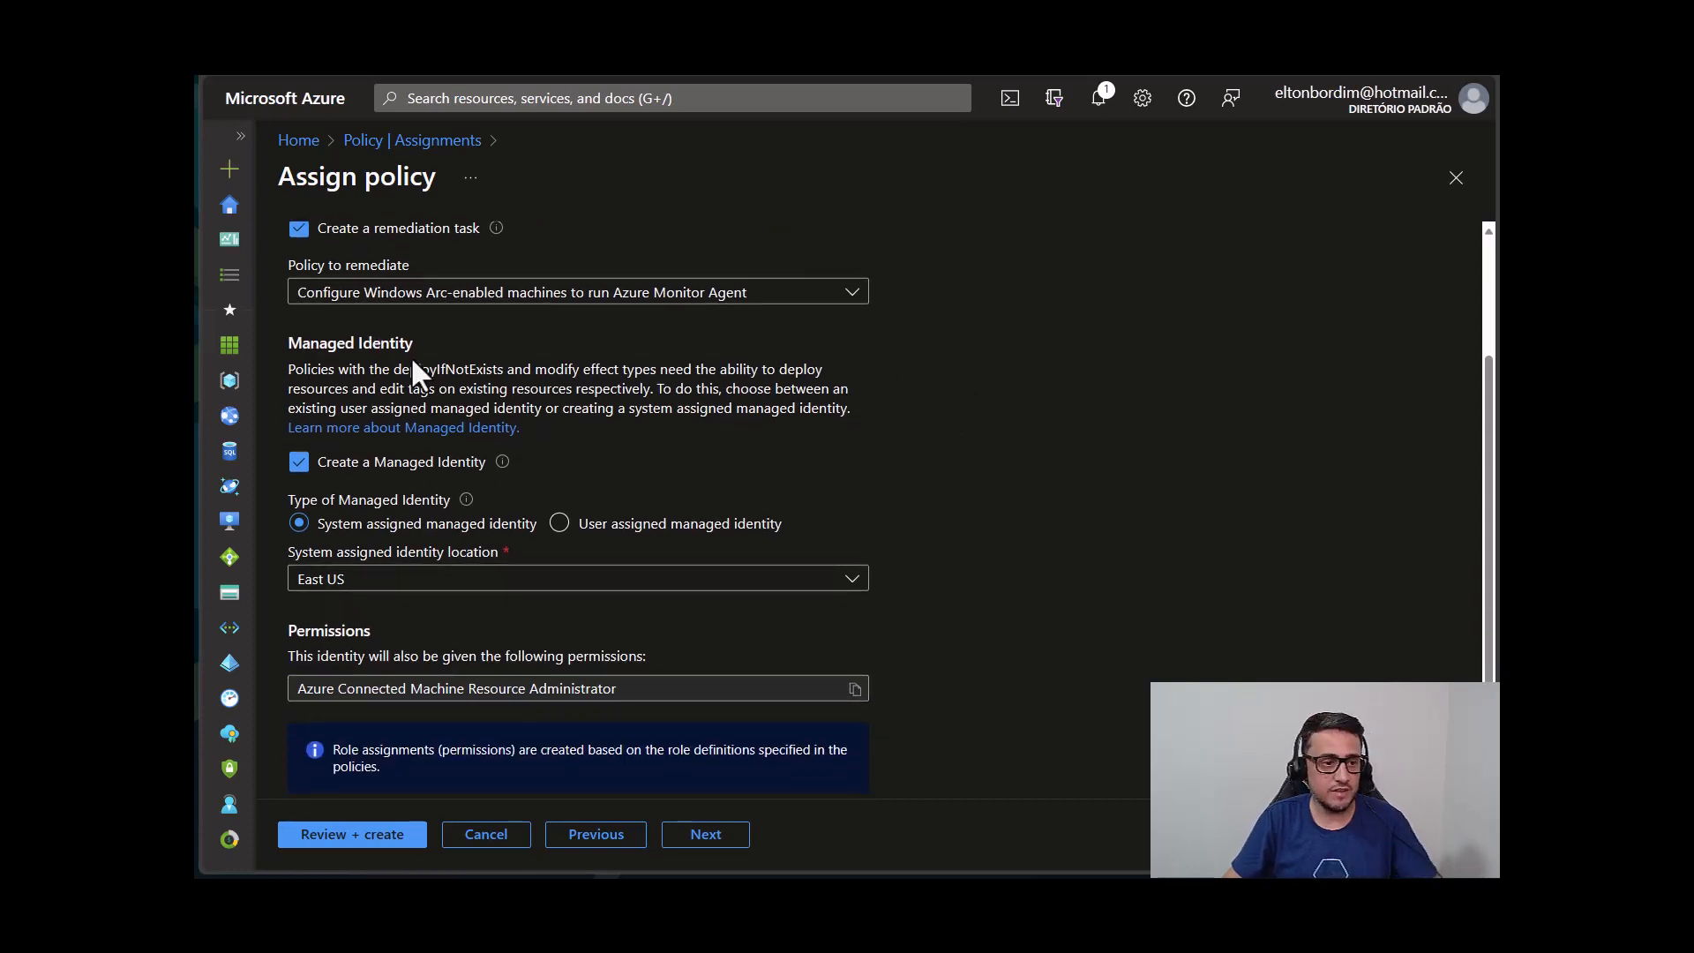
drag(291, 345, 420, 348)
click(421, 377)
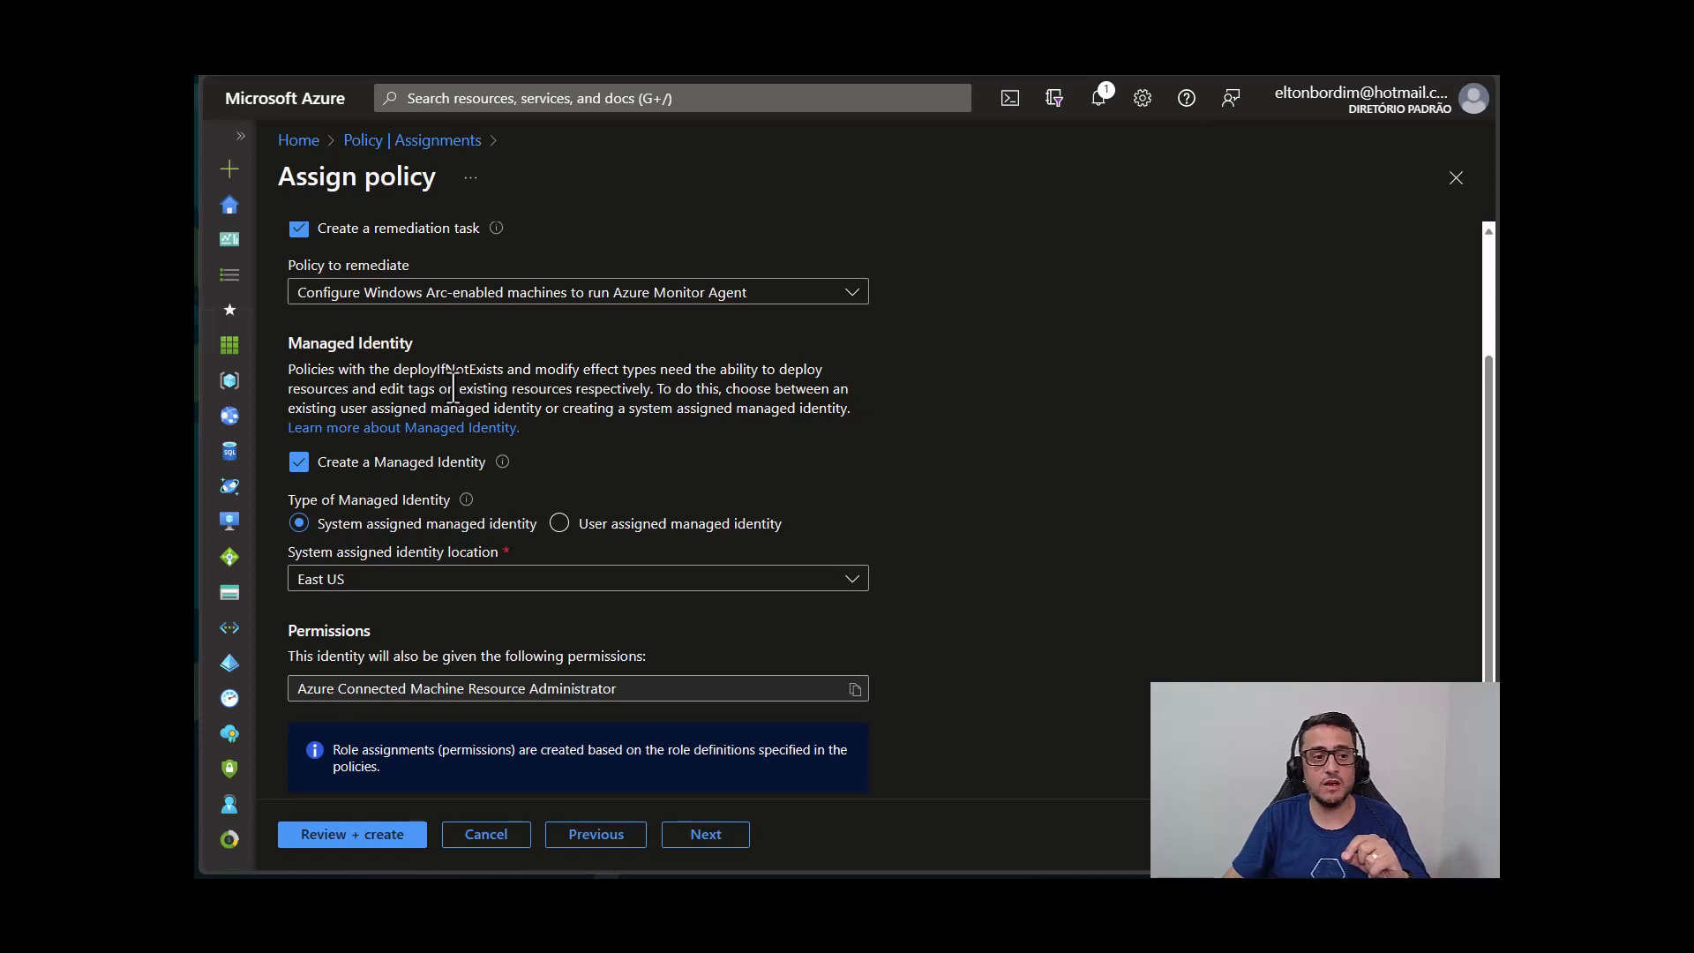
scroll(411, 367, down, 1)
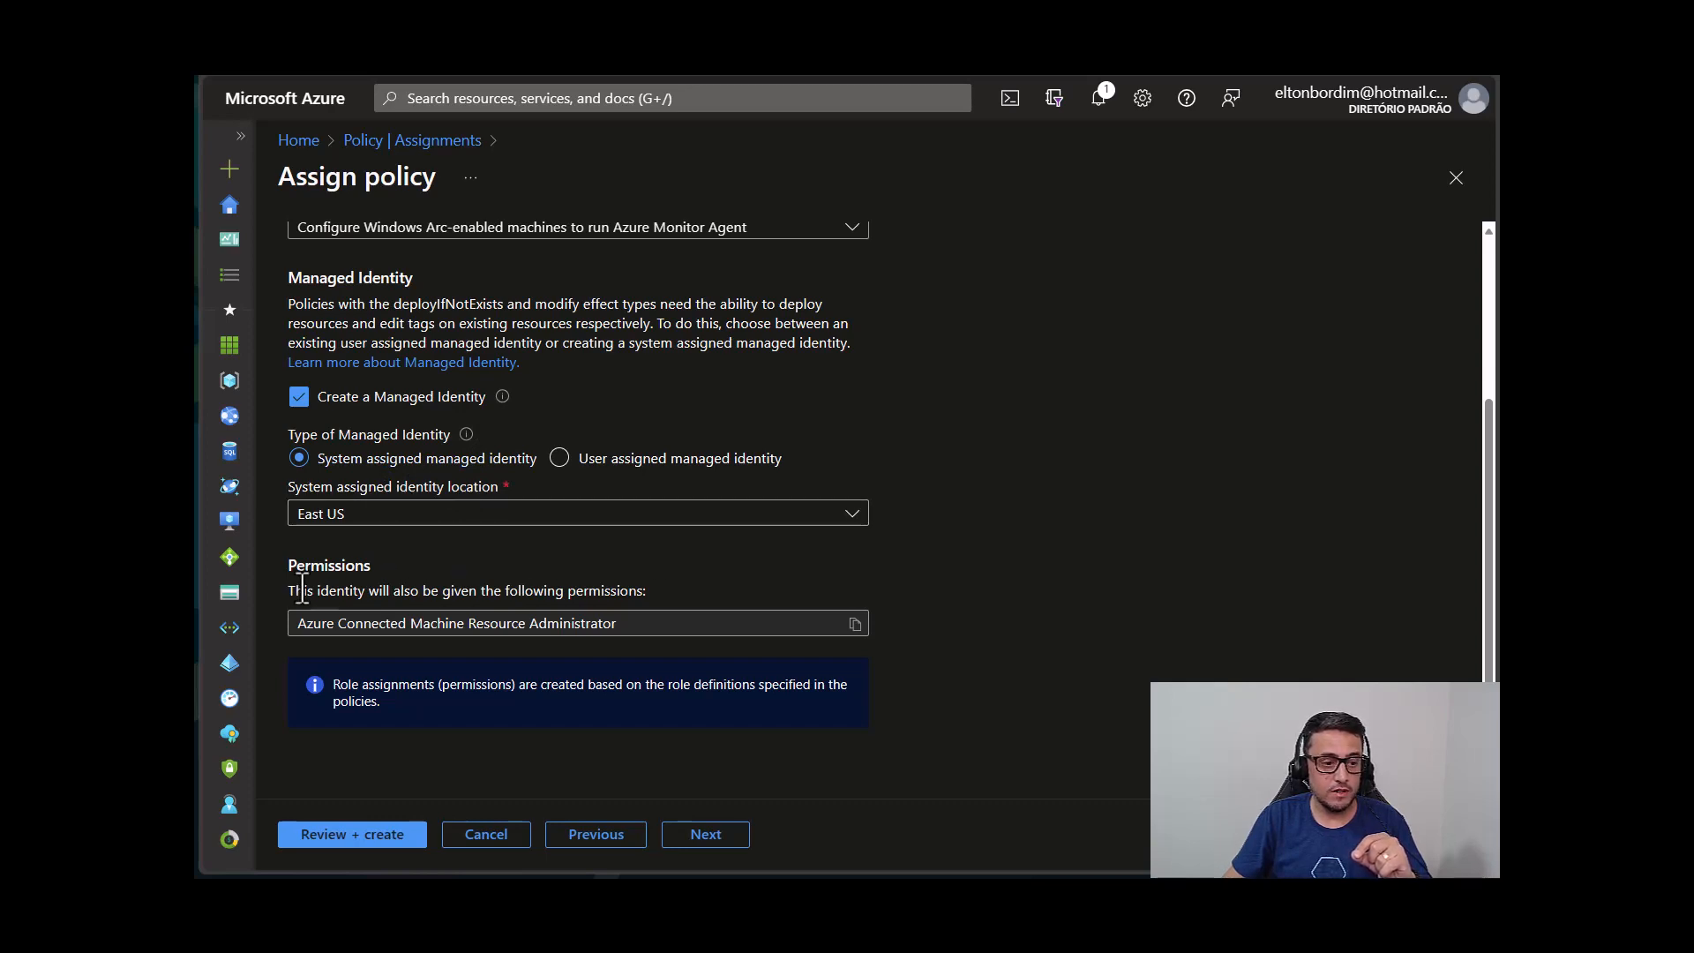
scroll(553, 485, up, 3)
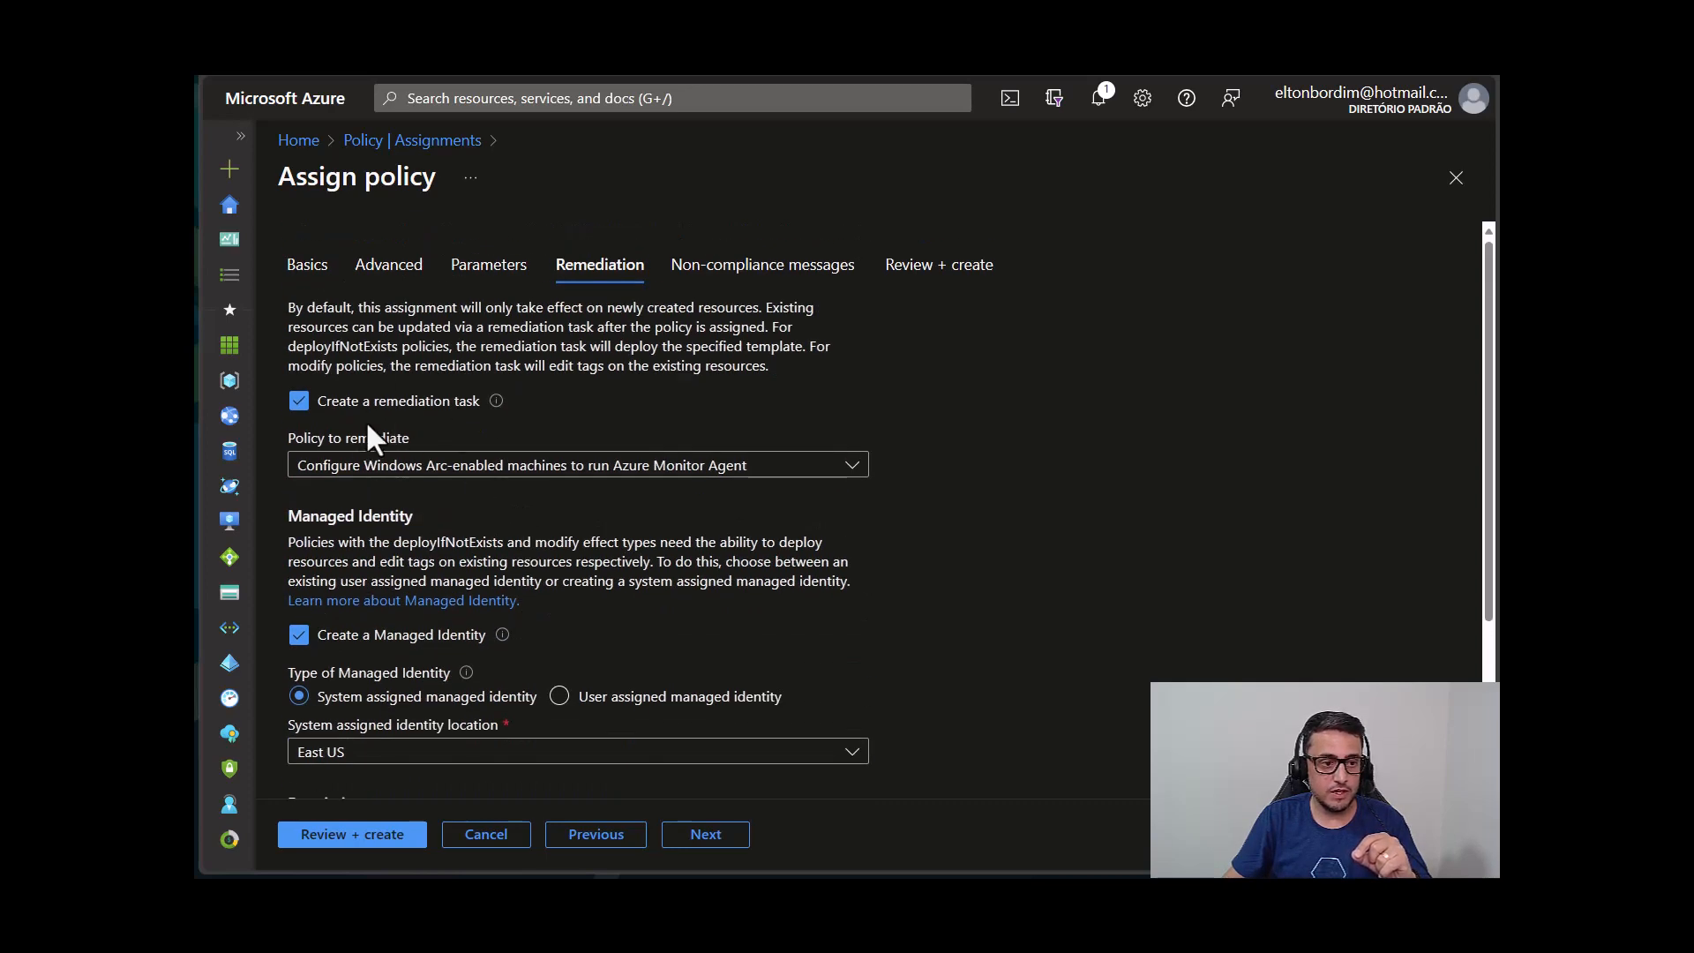
scroll(469, 424, down, 2)
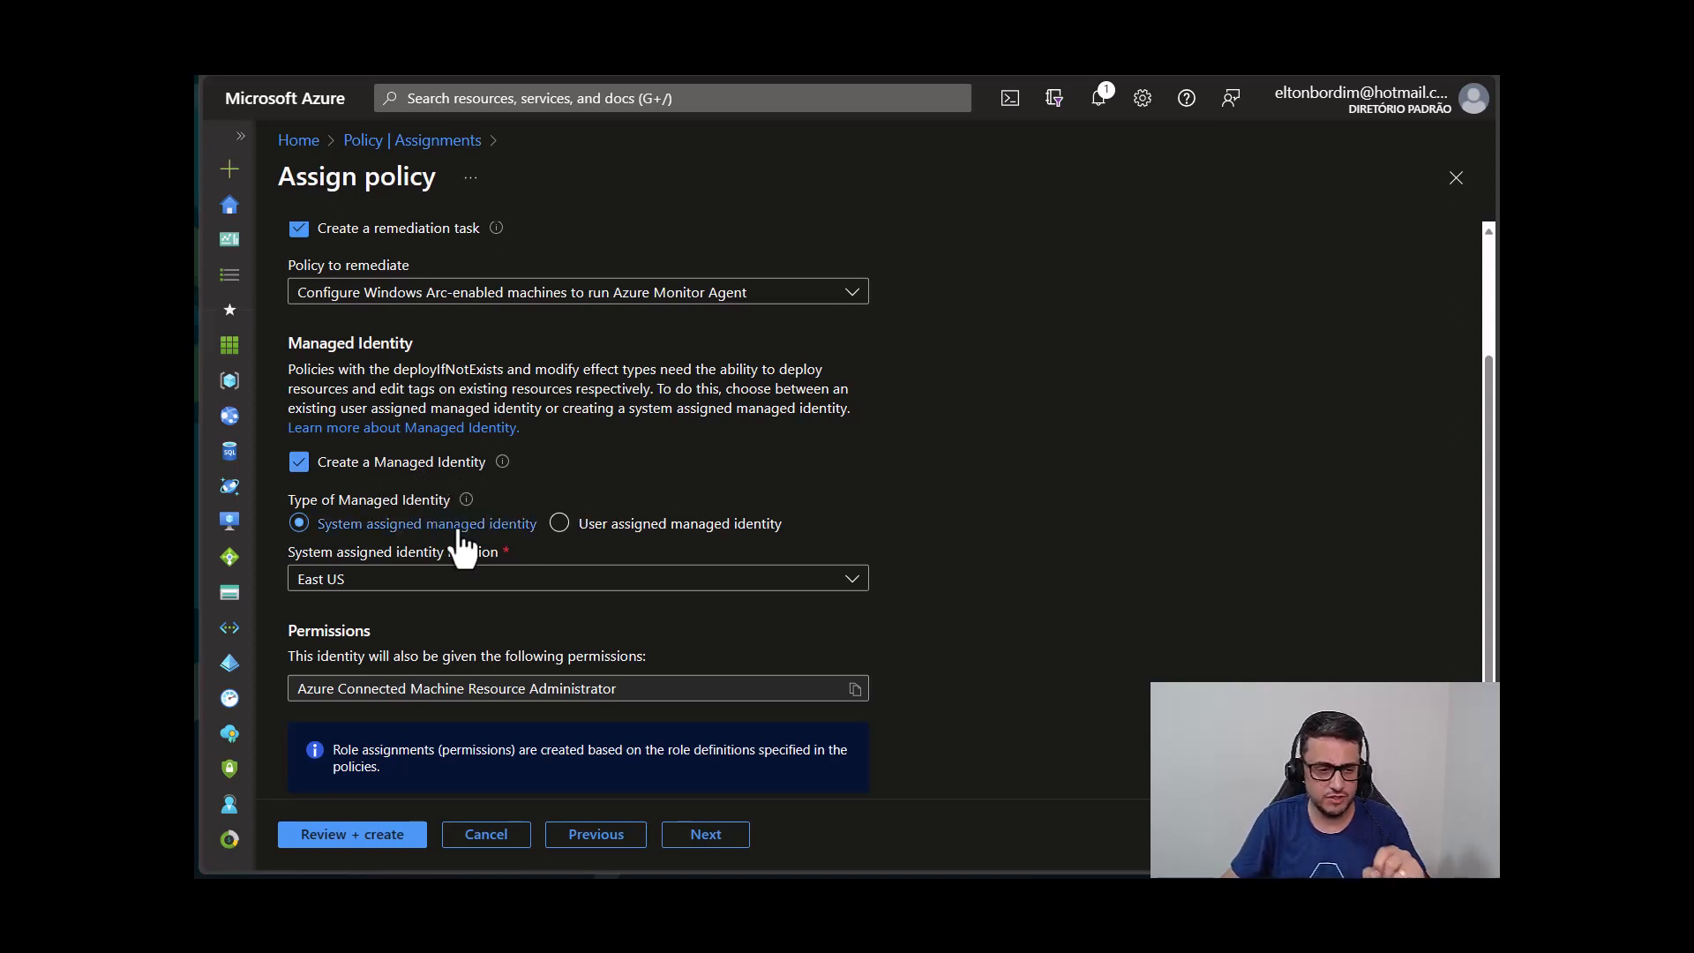
scroll(460, 537, down, 1)
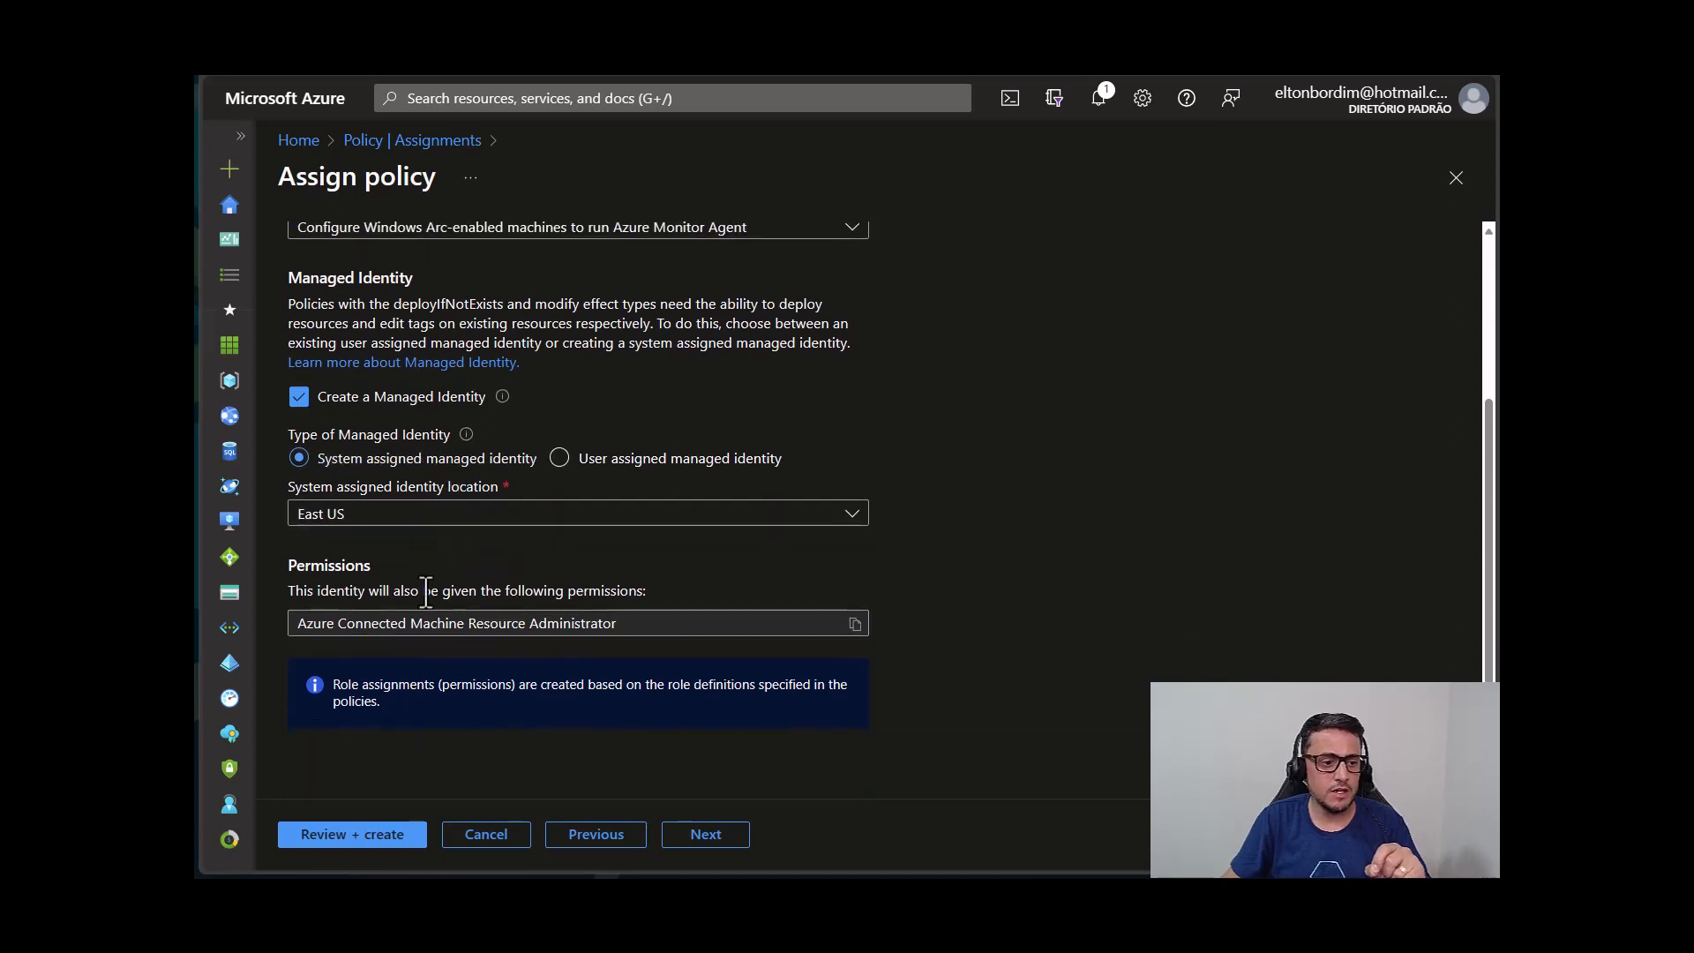
drag(309, 591, 655, 586)
click(1048, 584)
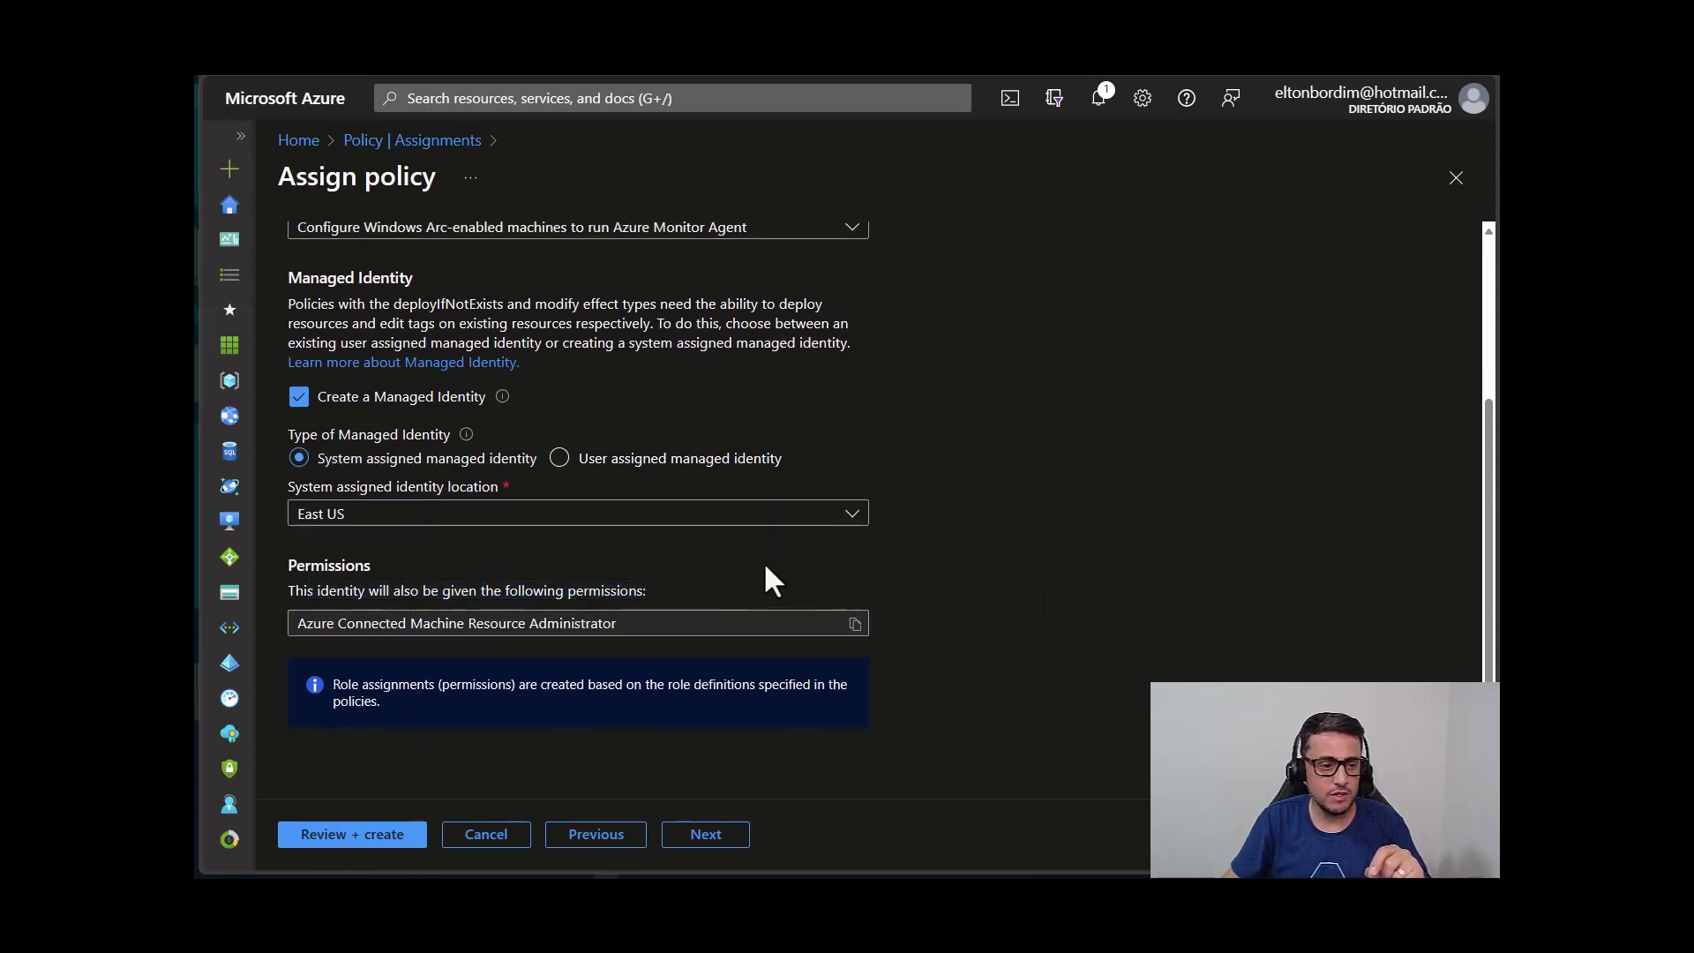
scroll(764, 565, up, 3)
scroll(723, 567, down, 3)
scroll(609, 572, up, 3)
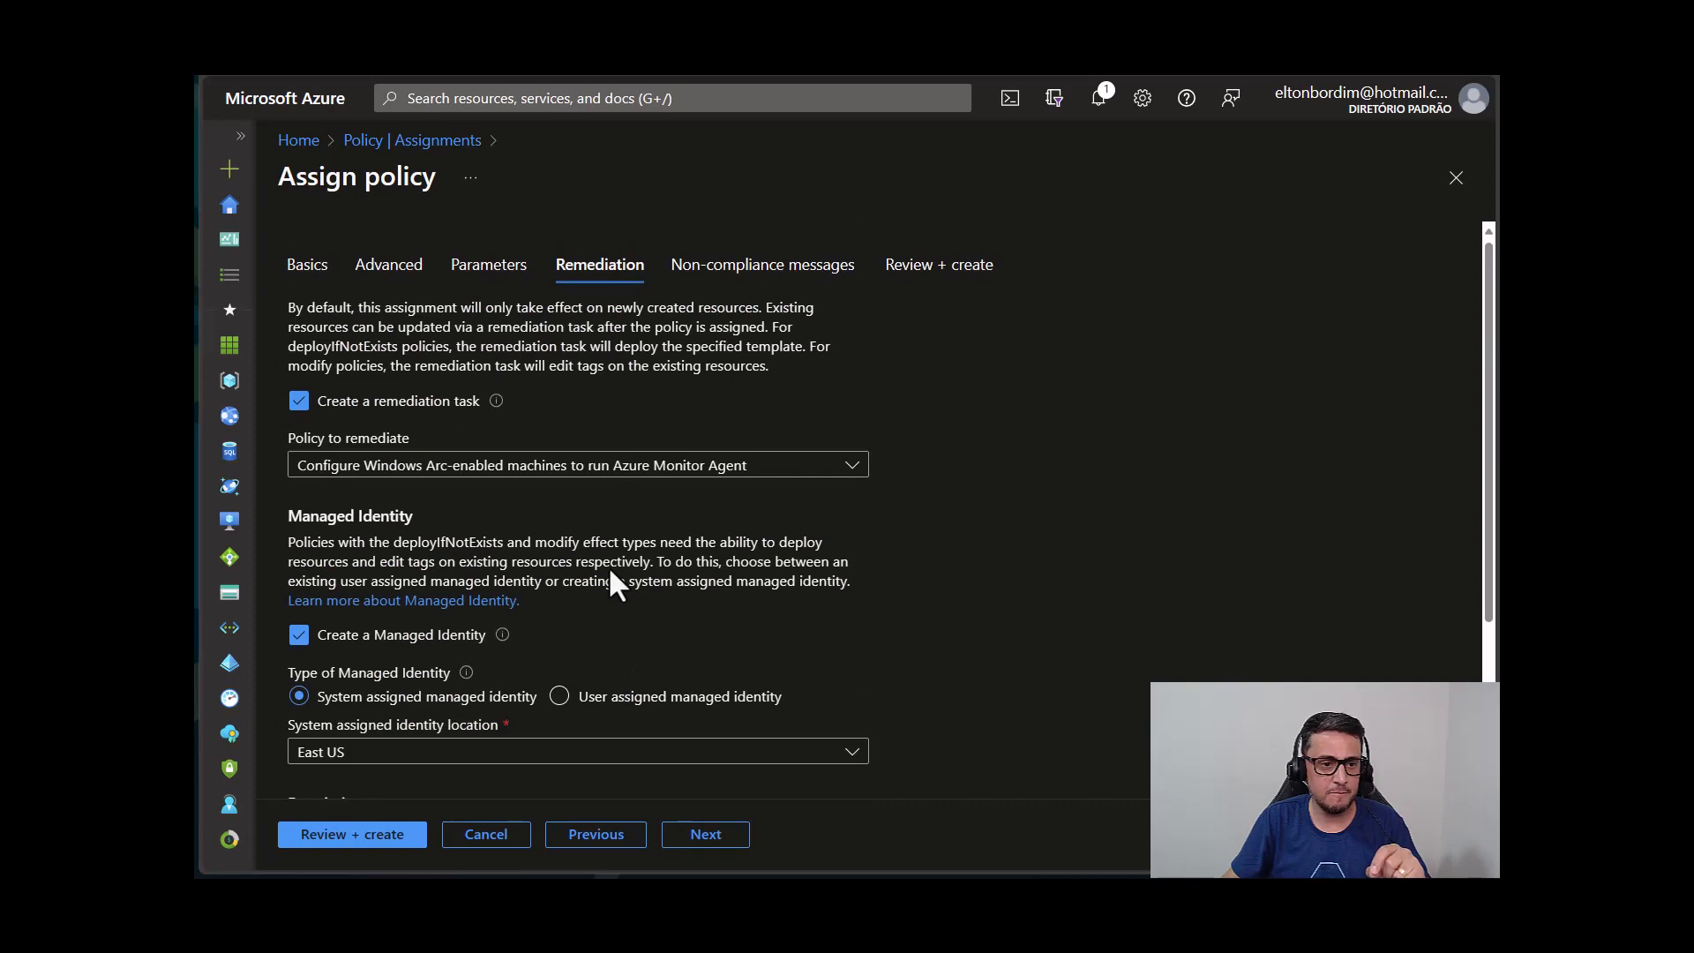
scroll(605, 476, down, 3)
Proceed to the non-compliance message settings and leave the message blank.
click(706, 834)
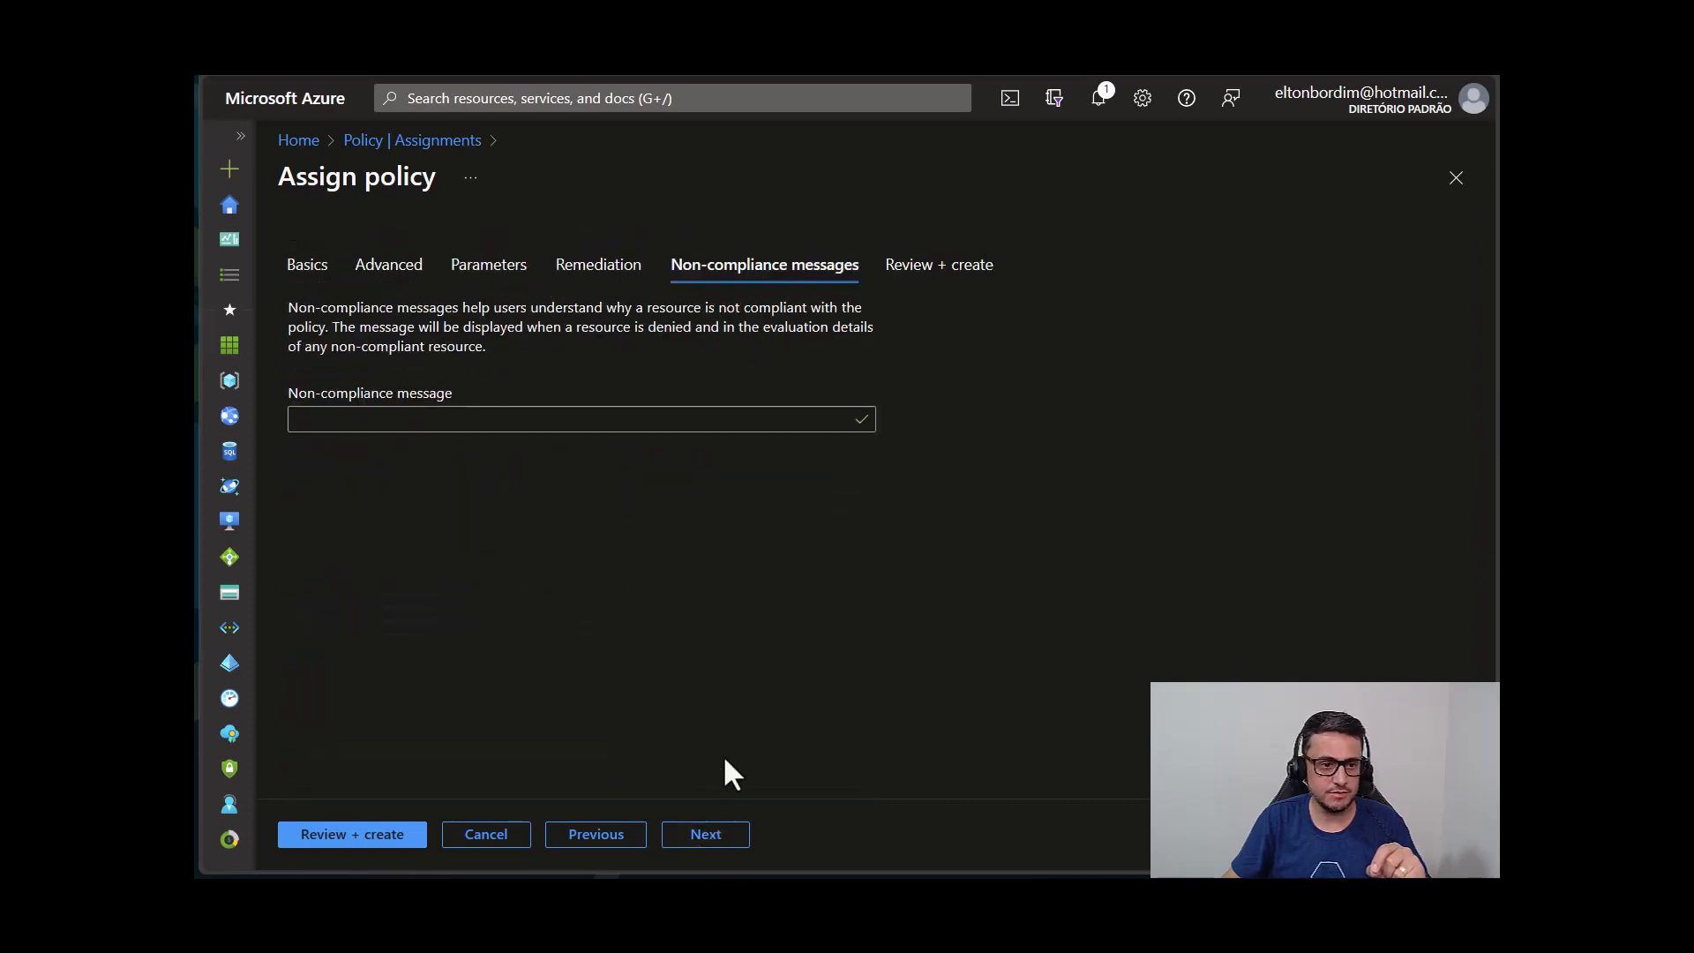
click(451, 422)
click(781, 609)
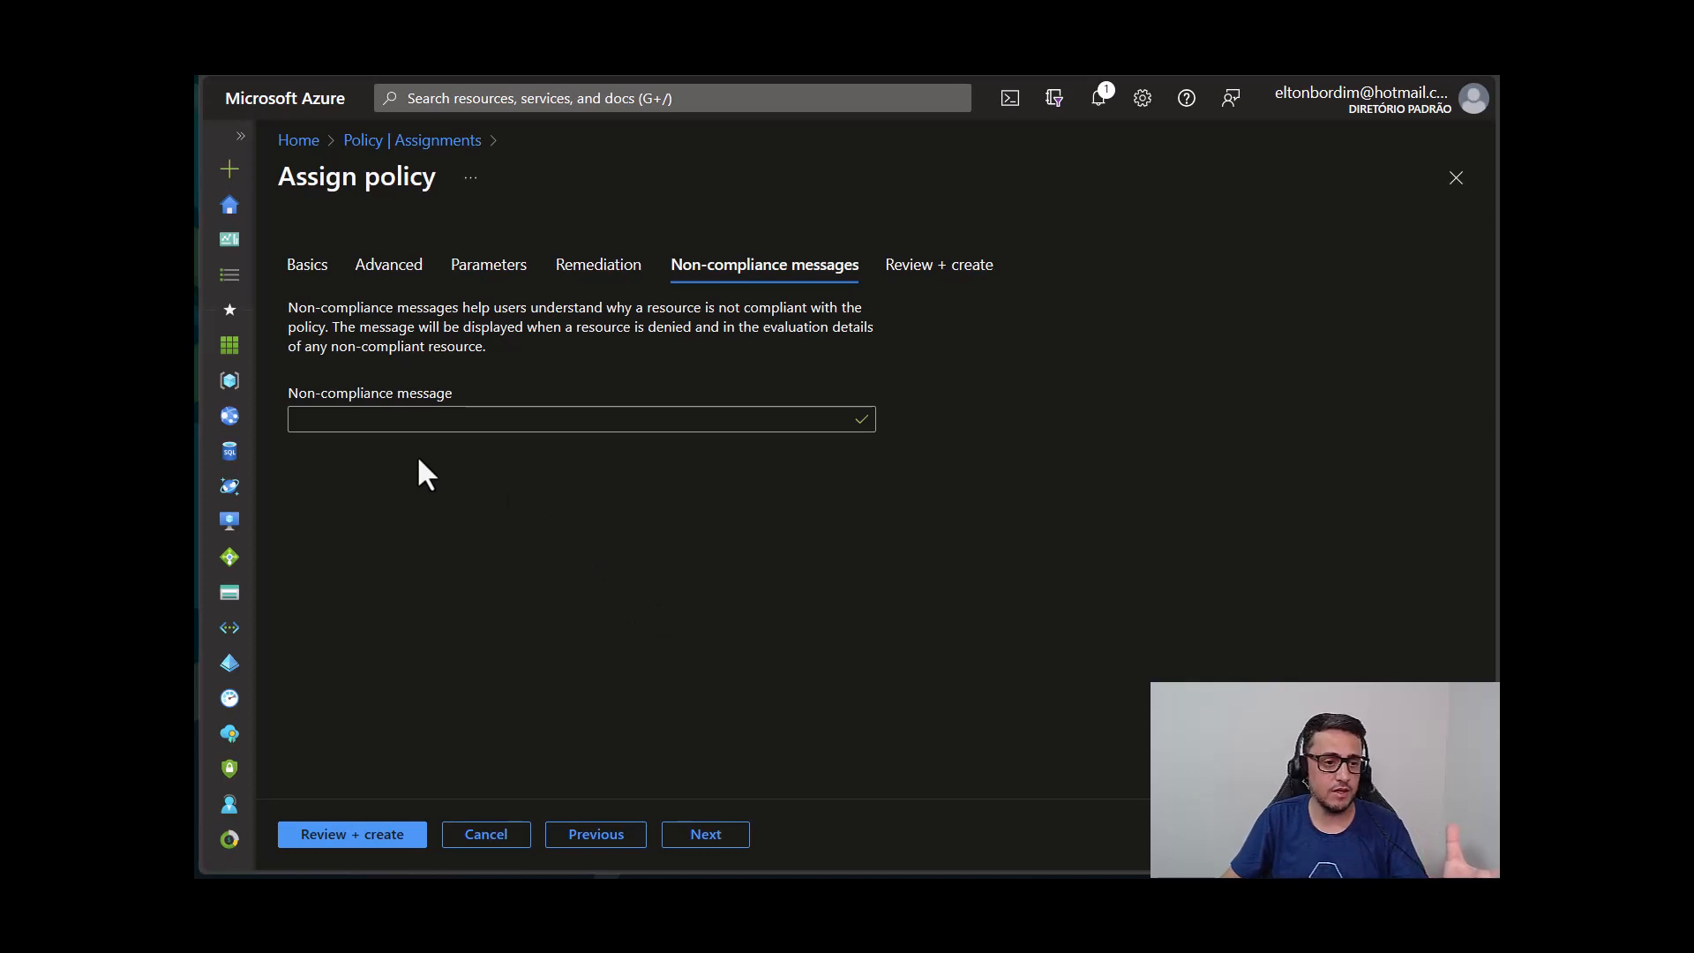
click(411, 420)
click(790, 499)
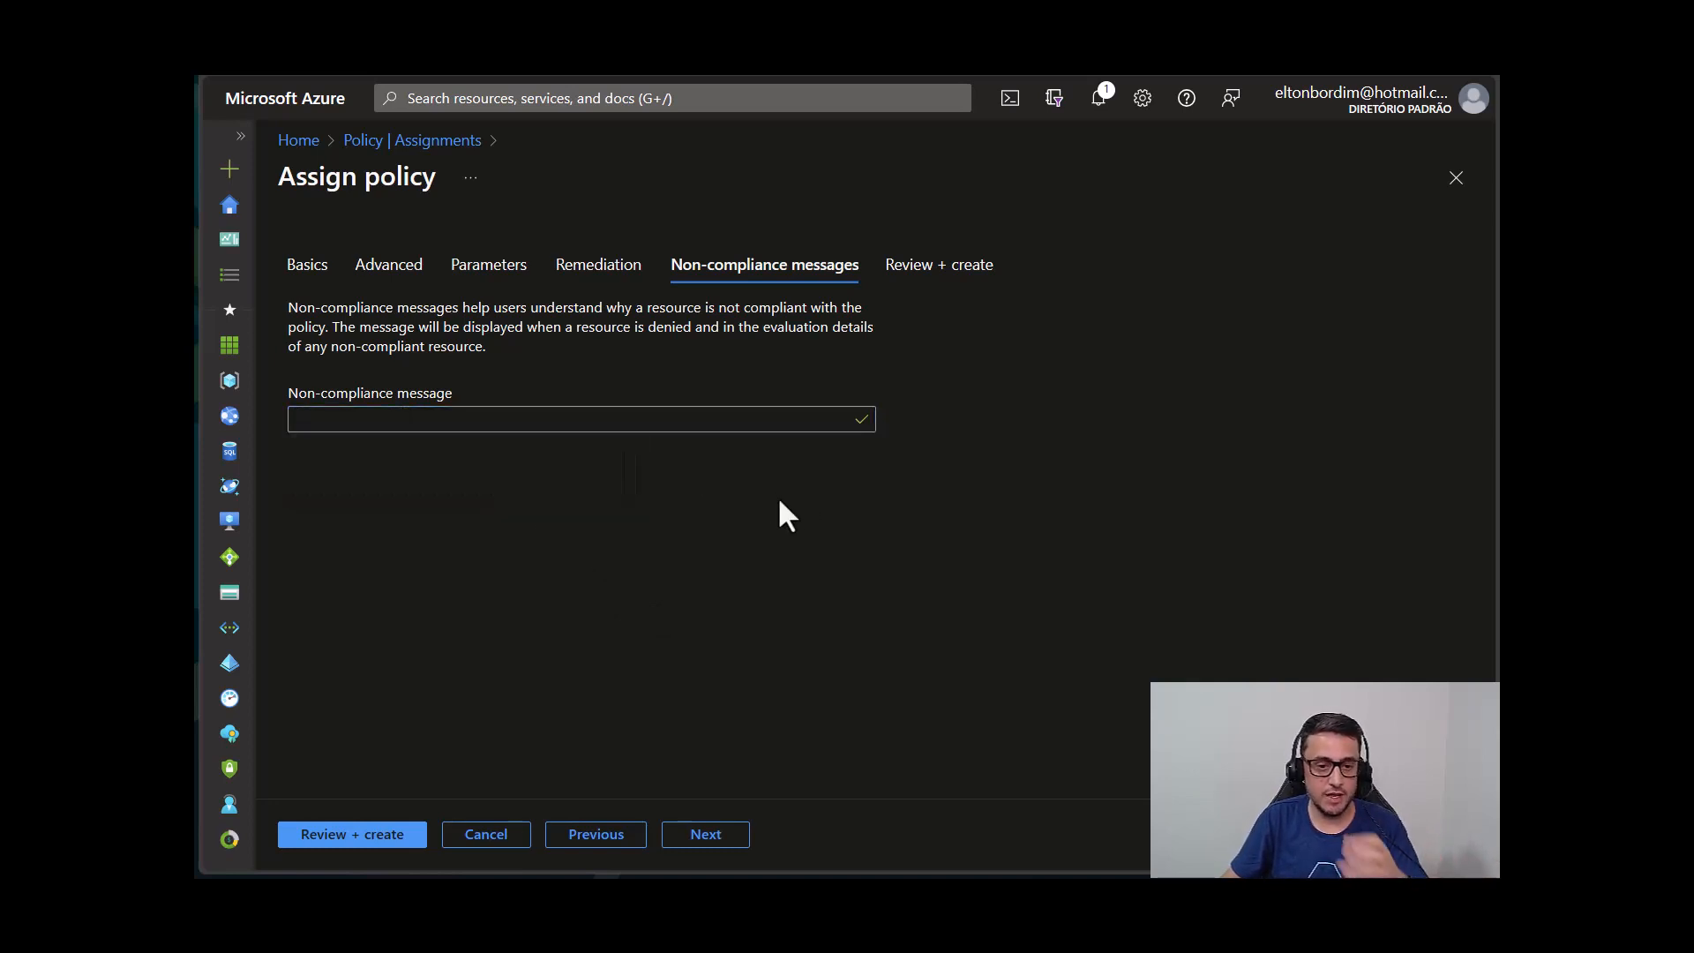
Check the summary of the assignment's settings and create the policy assignment.
click(704, 836)
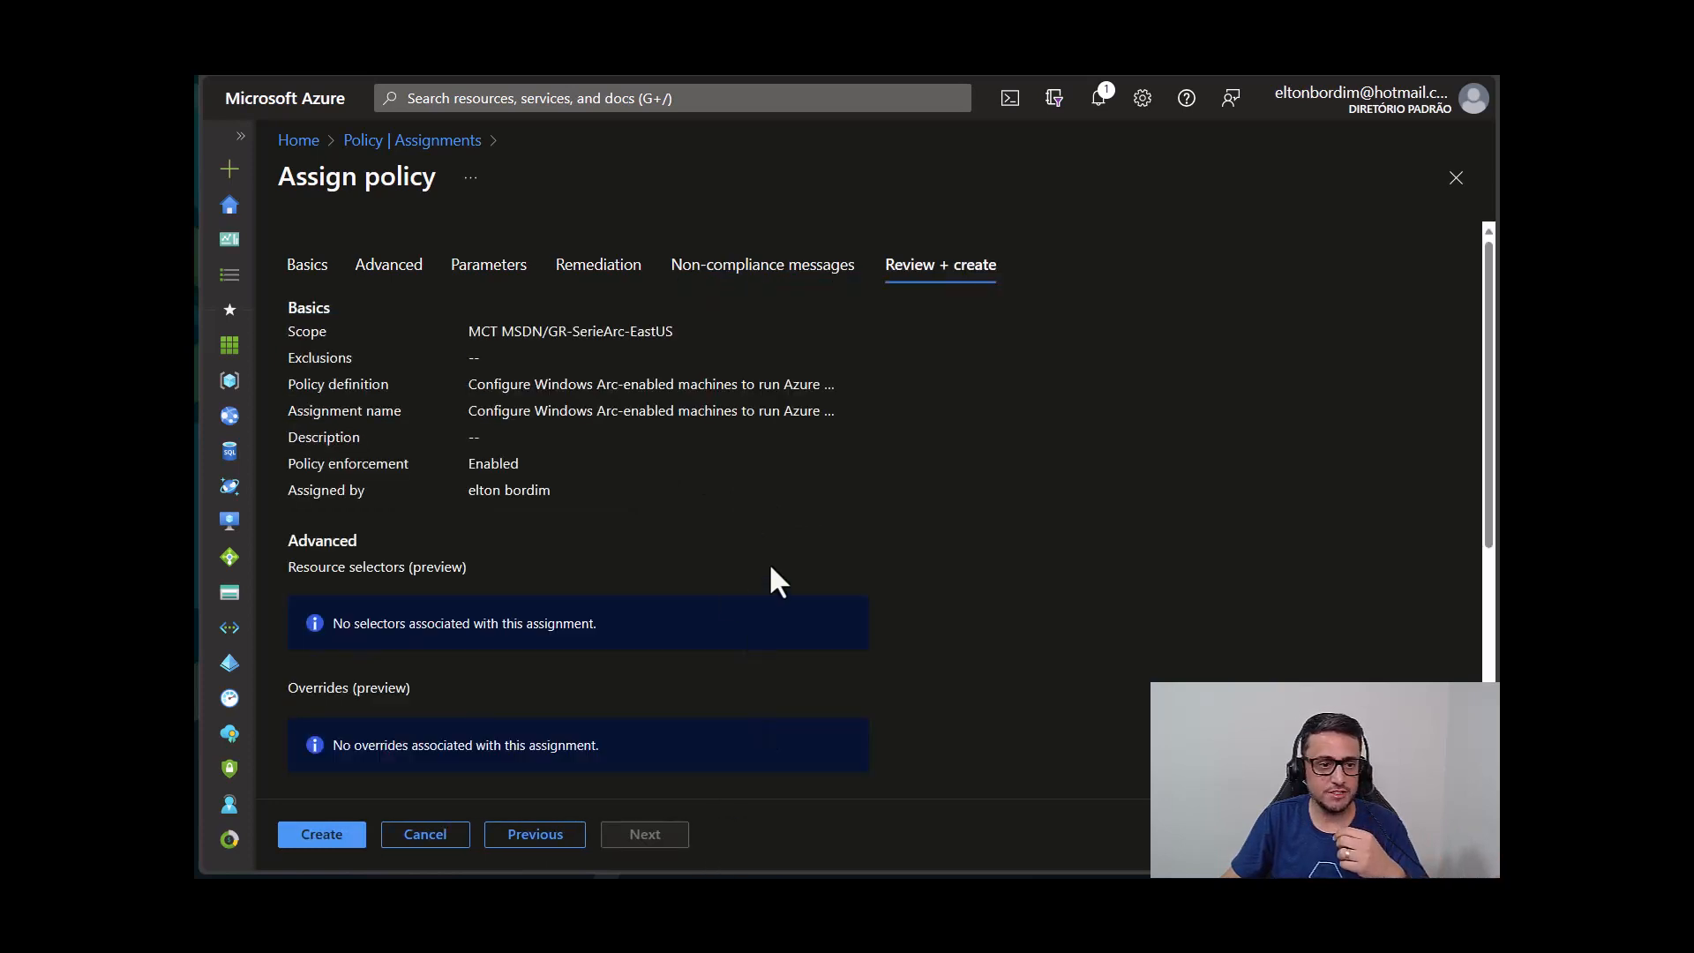
scroll(868, 510, down, 5)
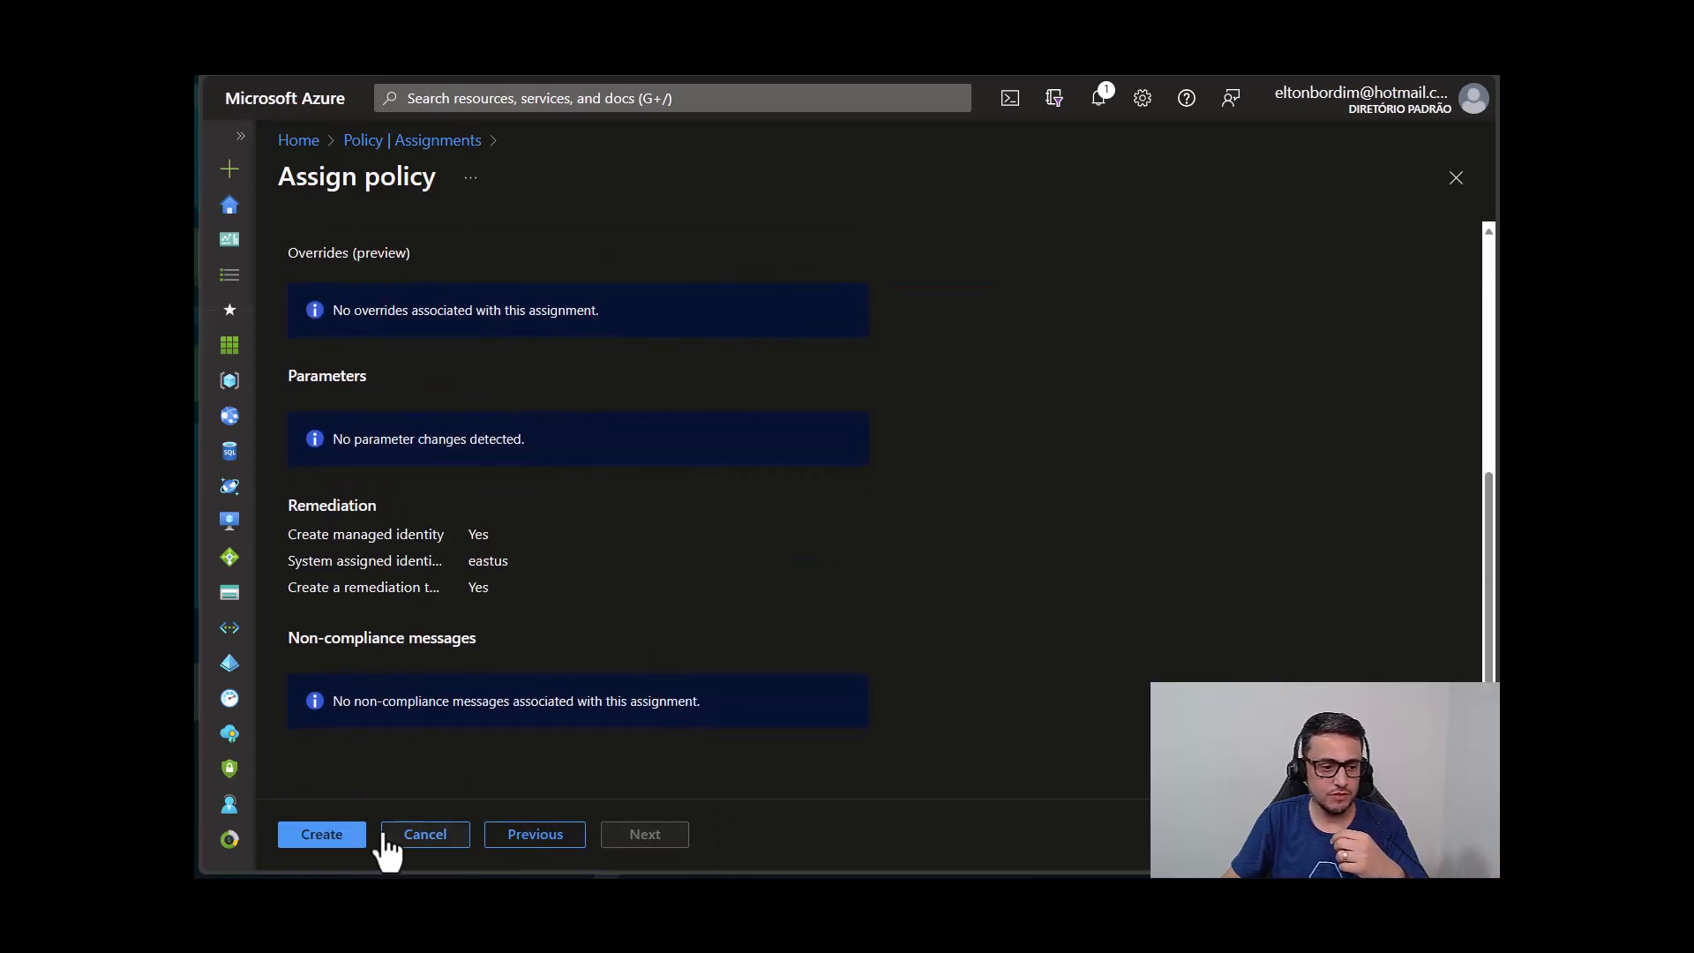
click(321, 835)
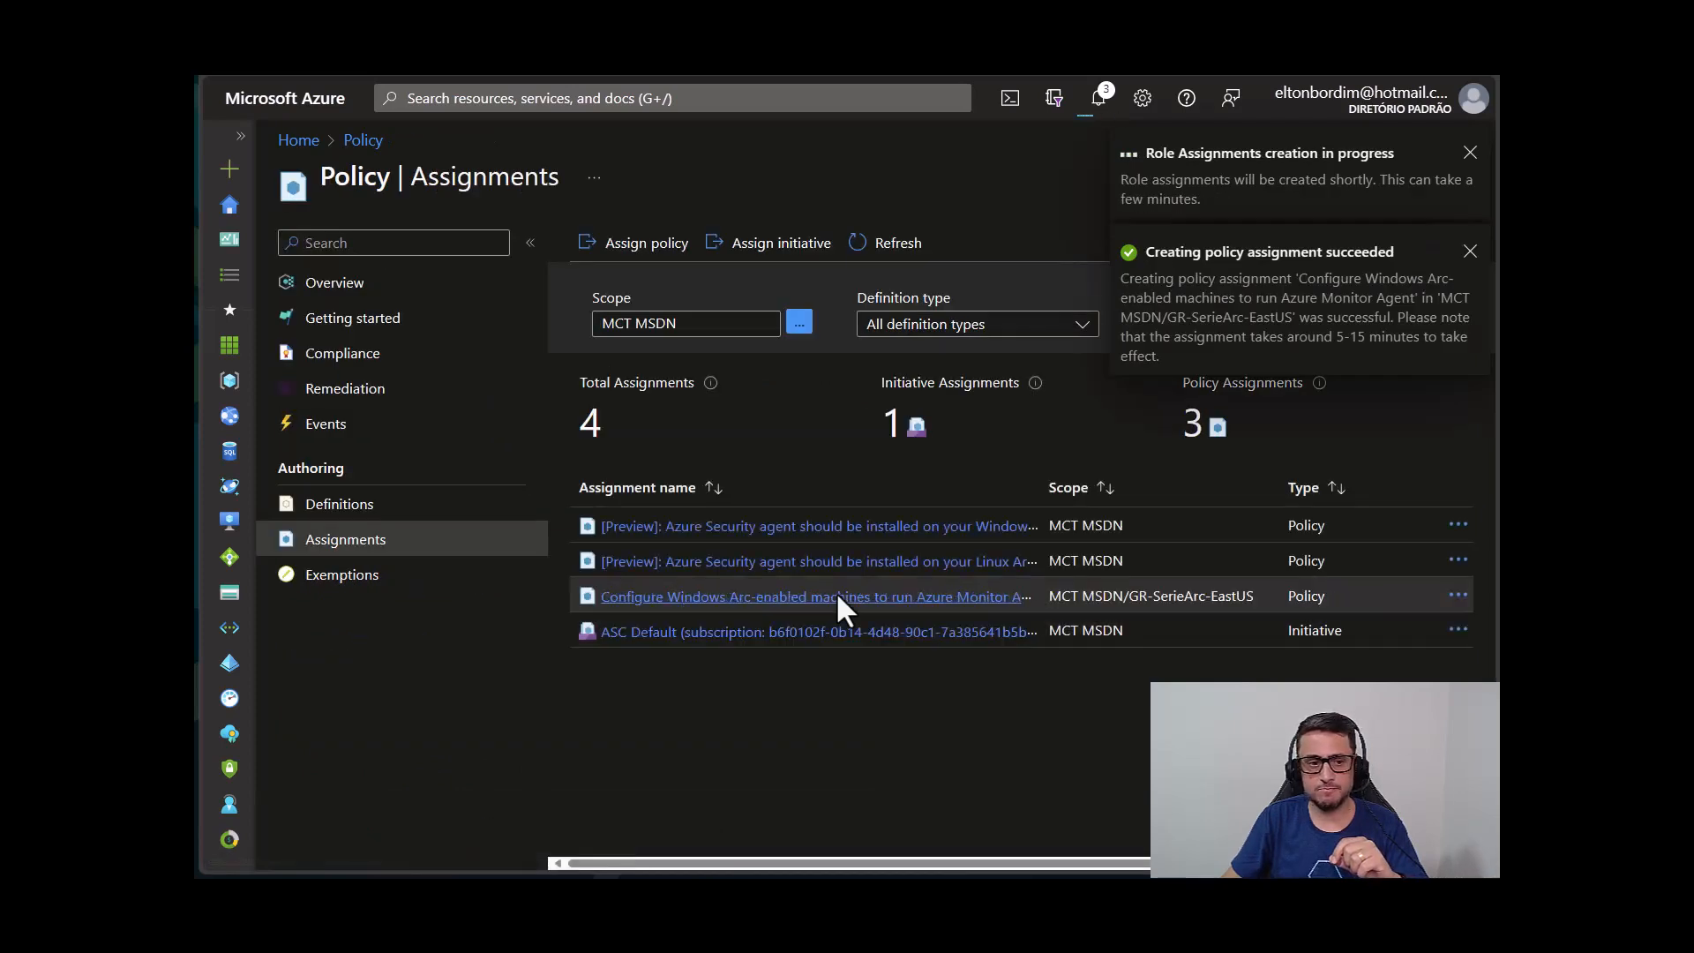
Start a new policy assignment scoped to the GR-SerieArc-EastUS resource group in the MCT MSDN subscription.
click(627, 243)
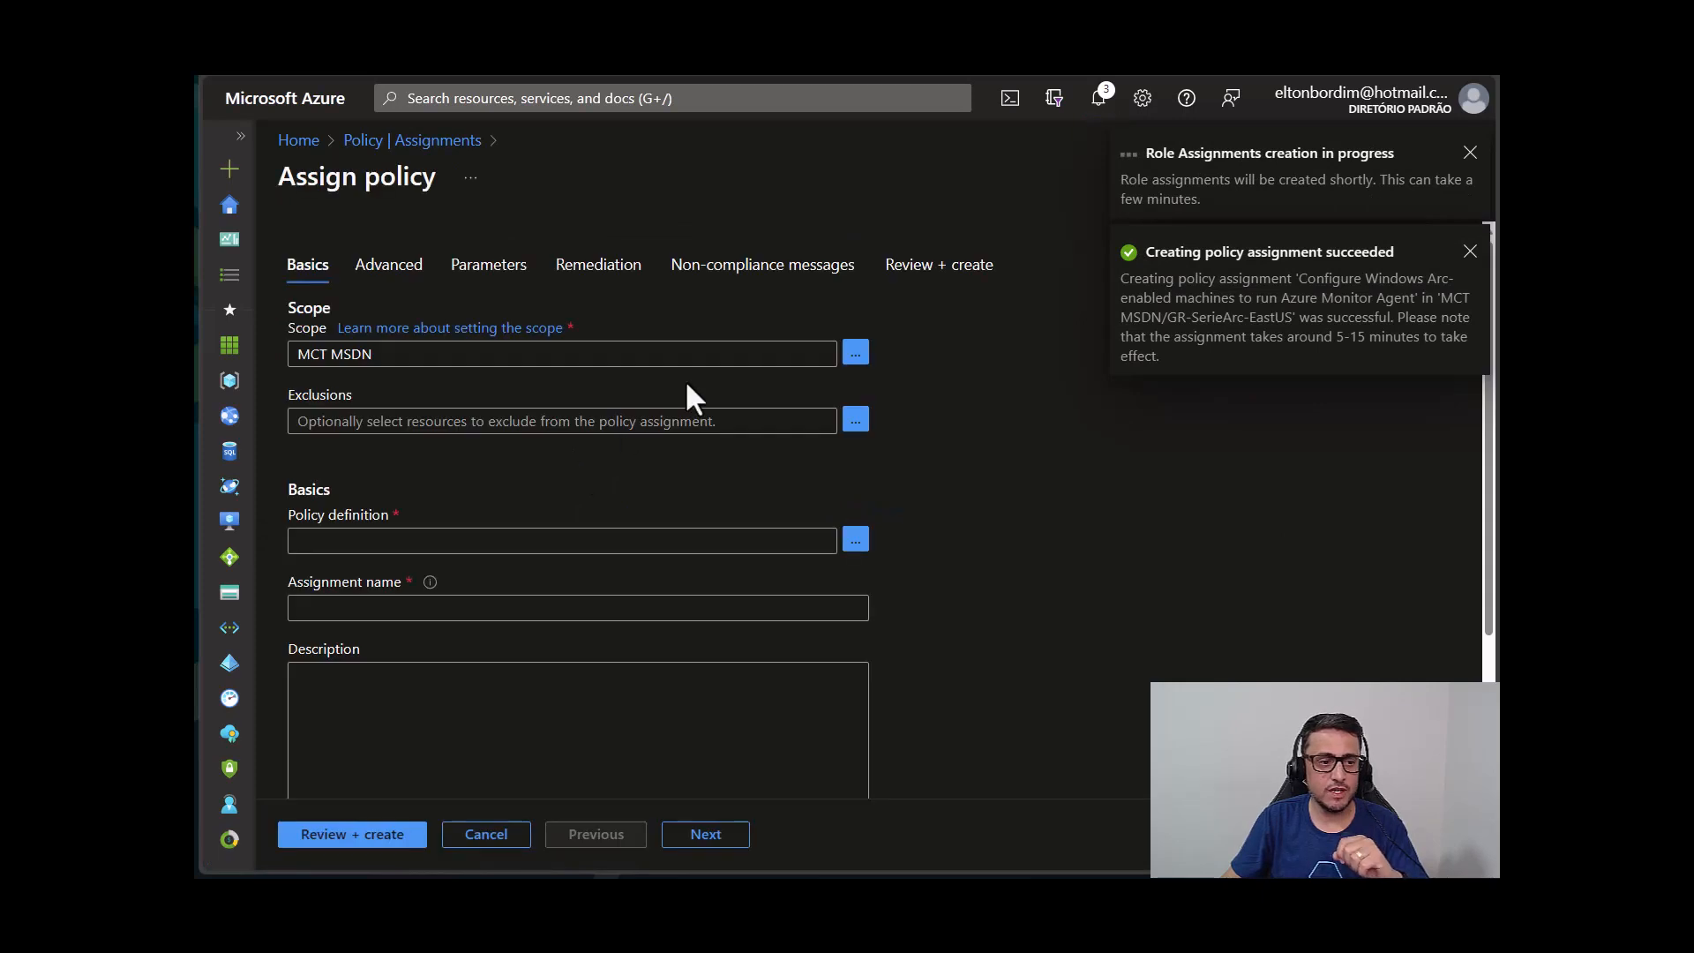
click(853, 354)
click(984, 342)
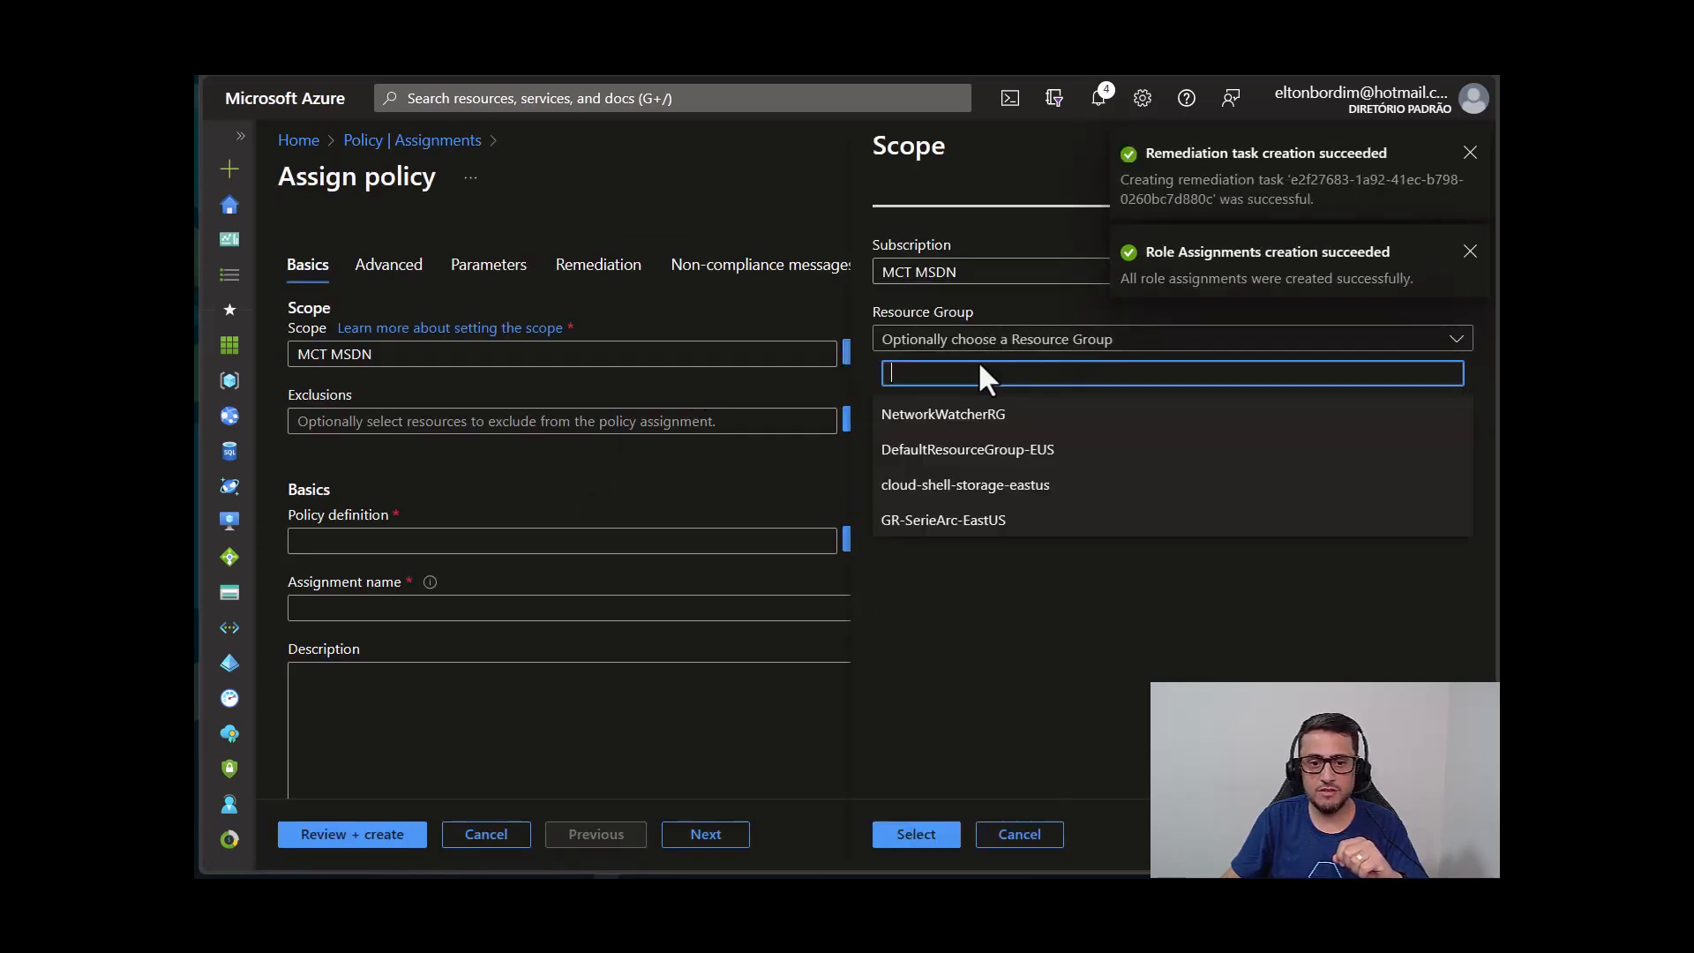
click(970, 522)
click(922, 838)
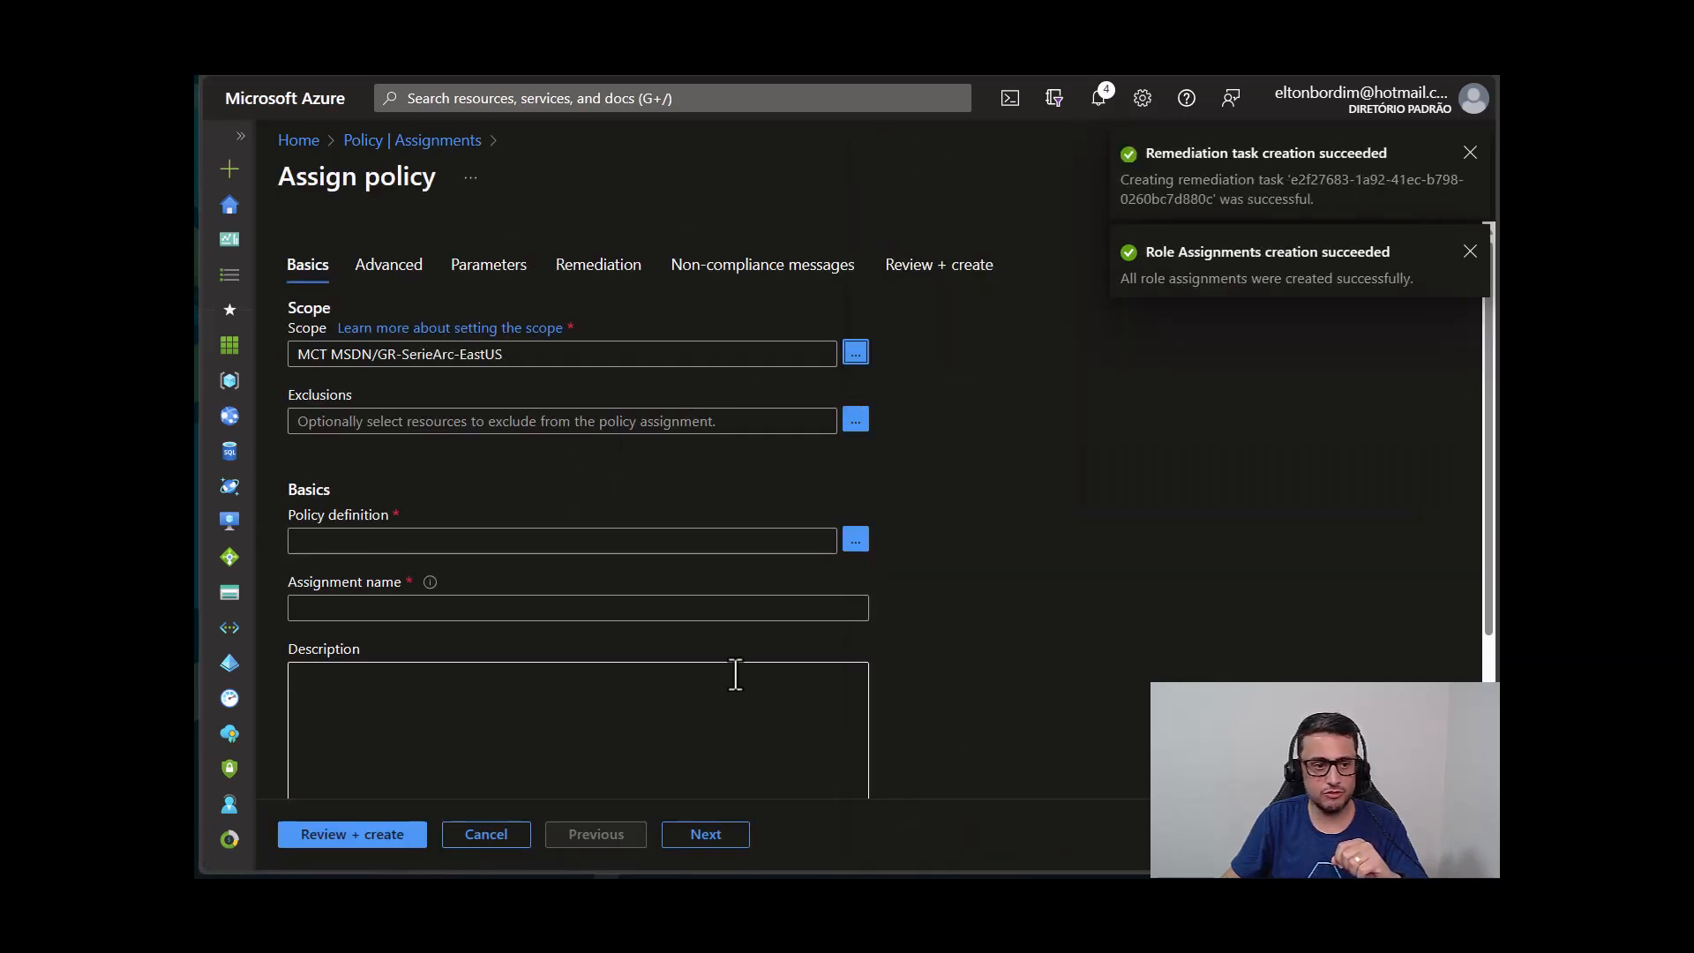
Search the available definitions for "Azure Monitor Agen" and add "Configure Linux Arc-enabled machines to run Azure Monitor Agent" as the policy definition.
click(856, 540)
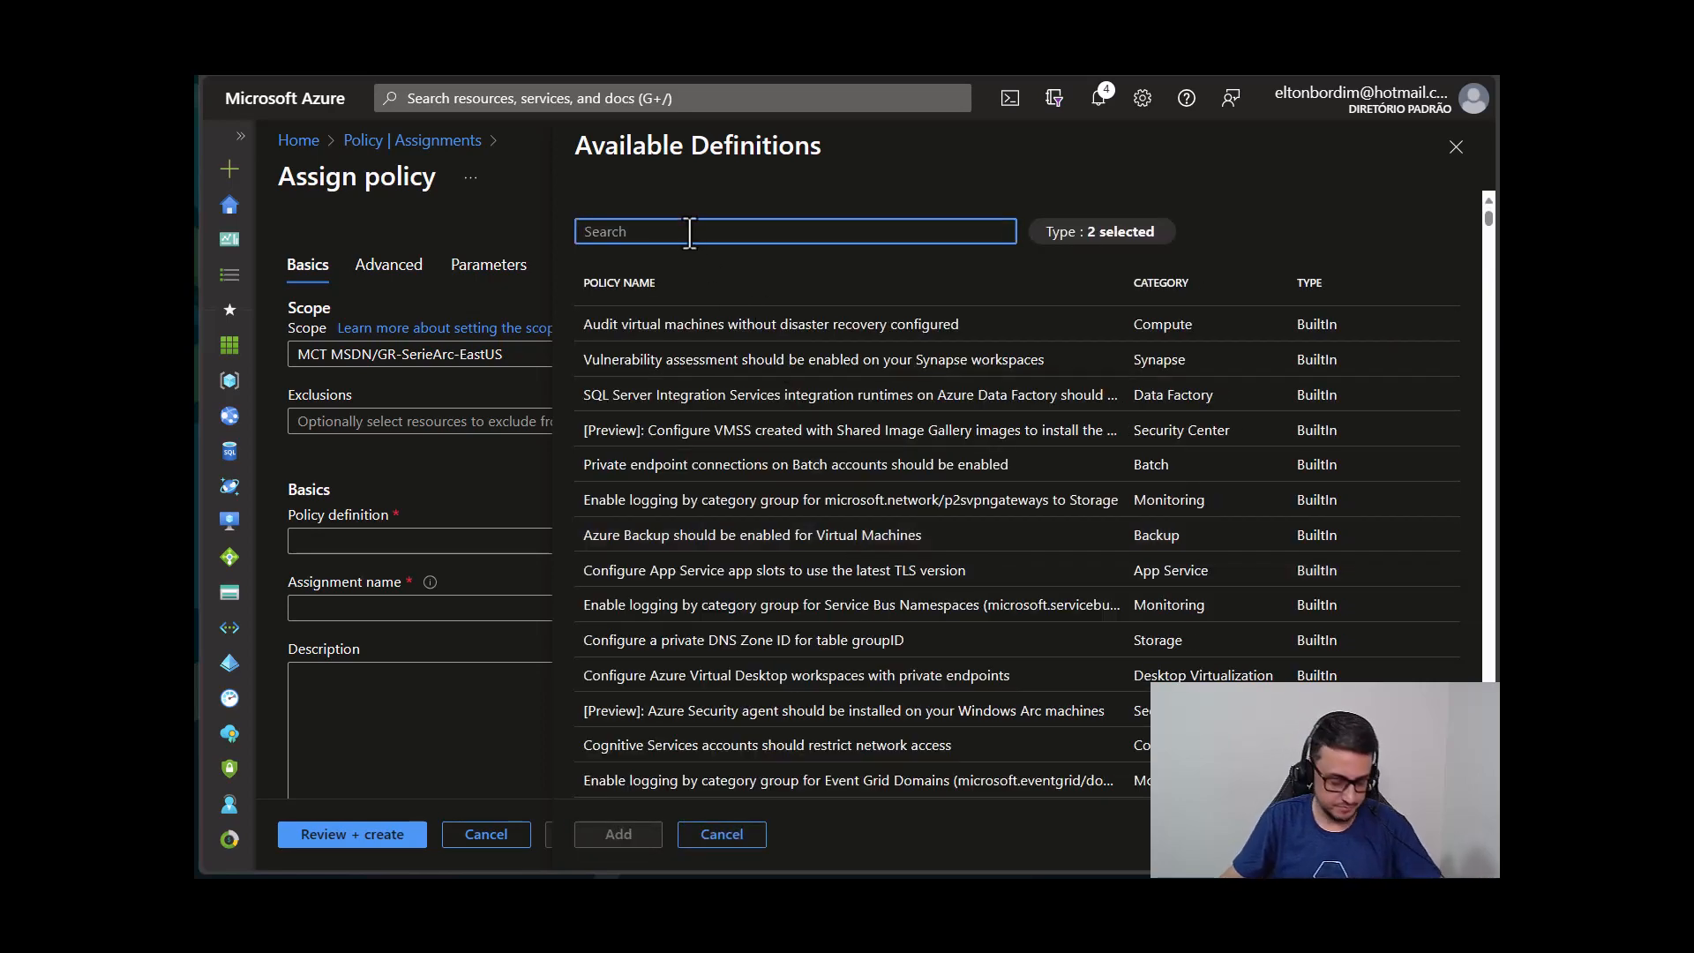
text(Azure Moni)
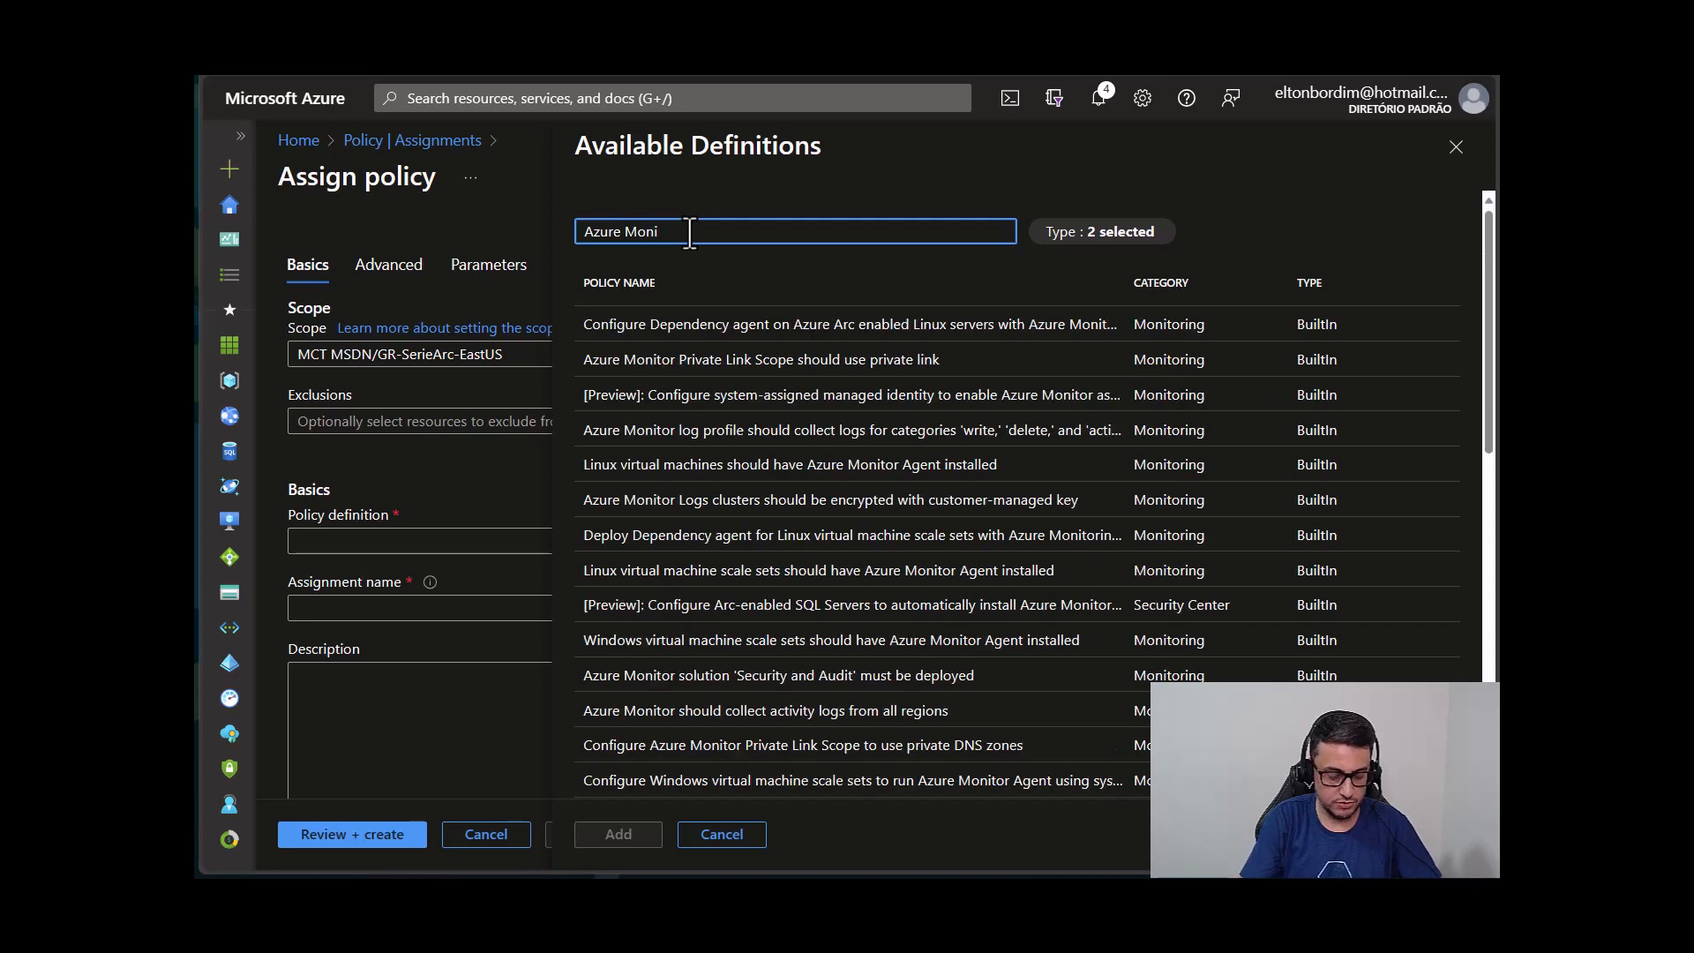
text(tor A)
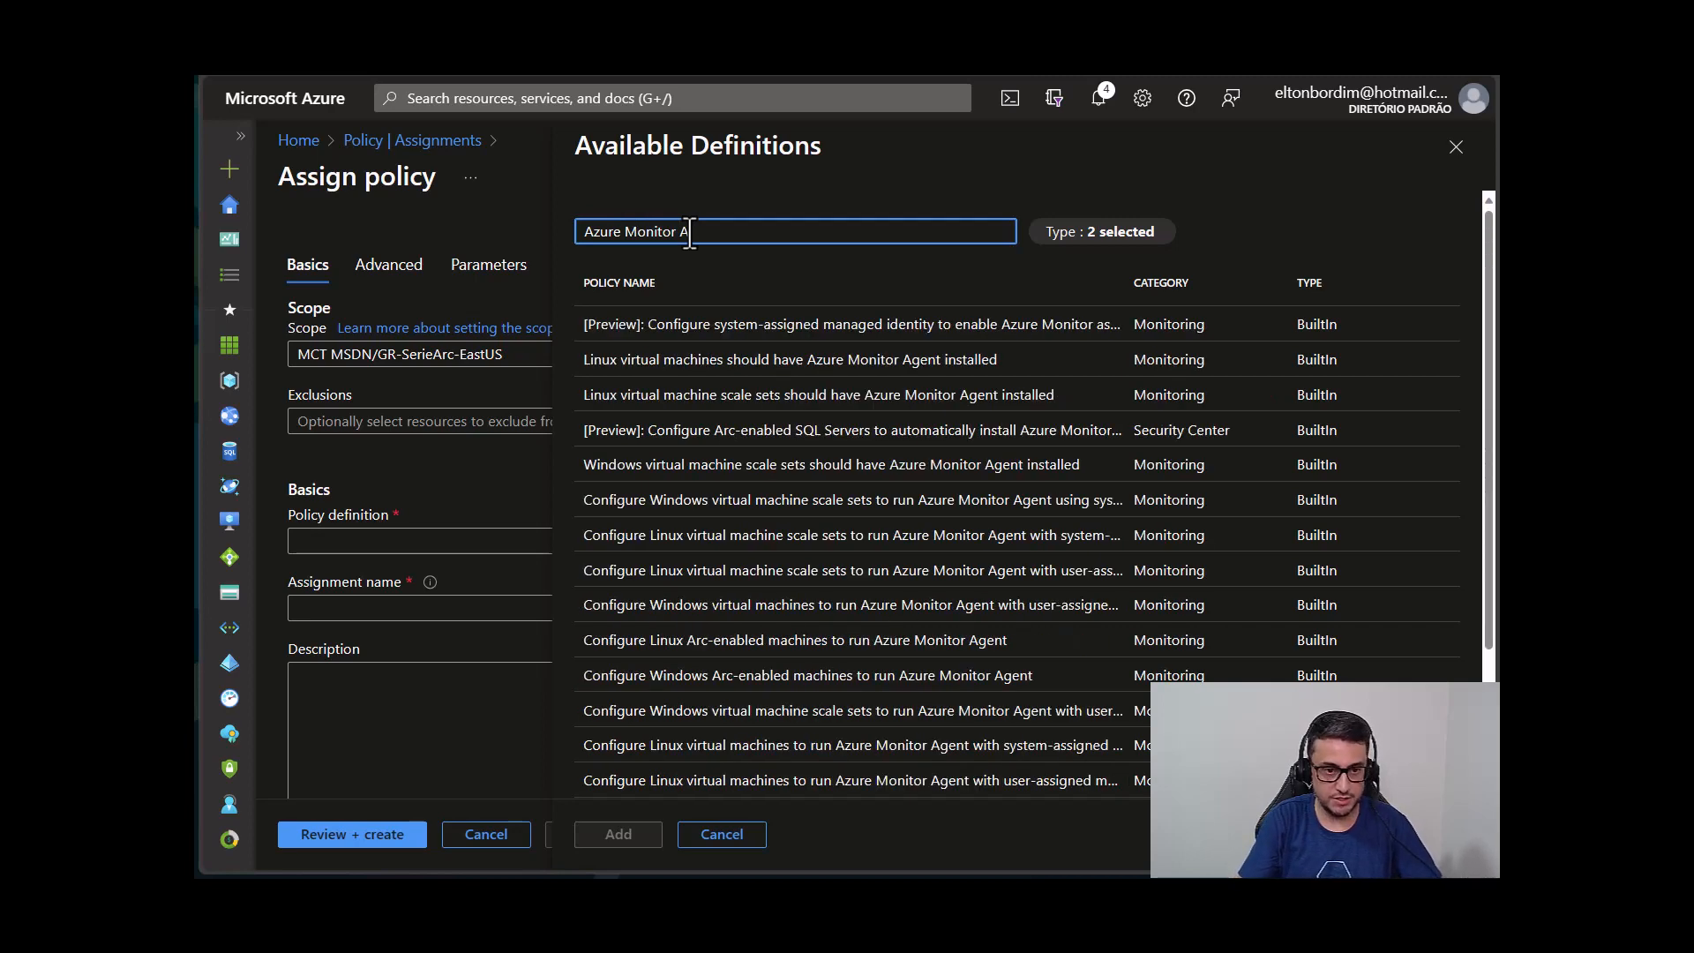
text(gen)
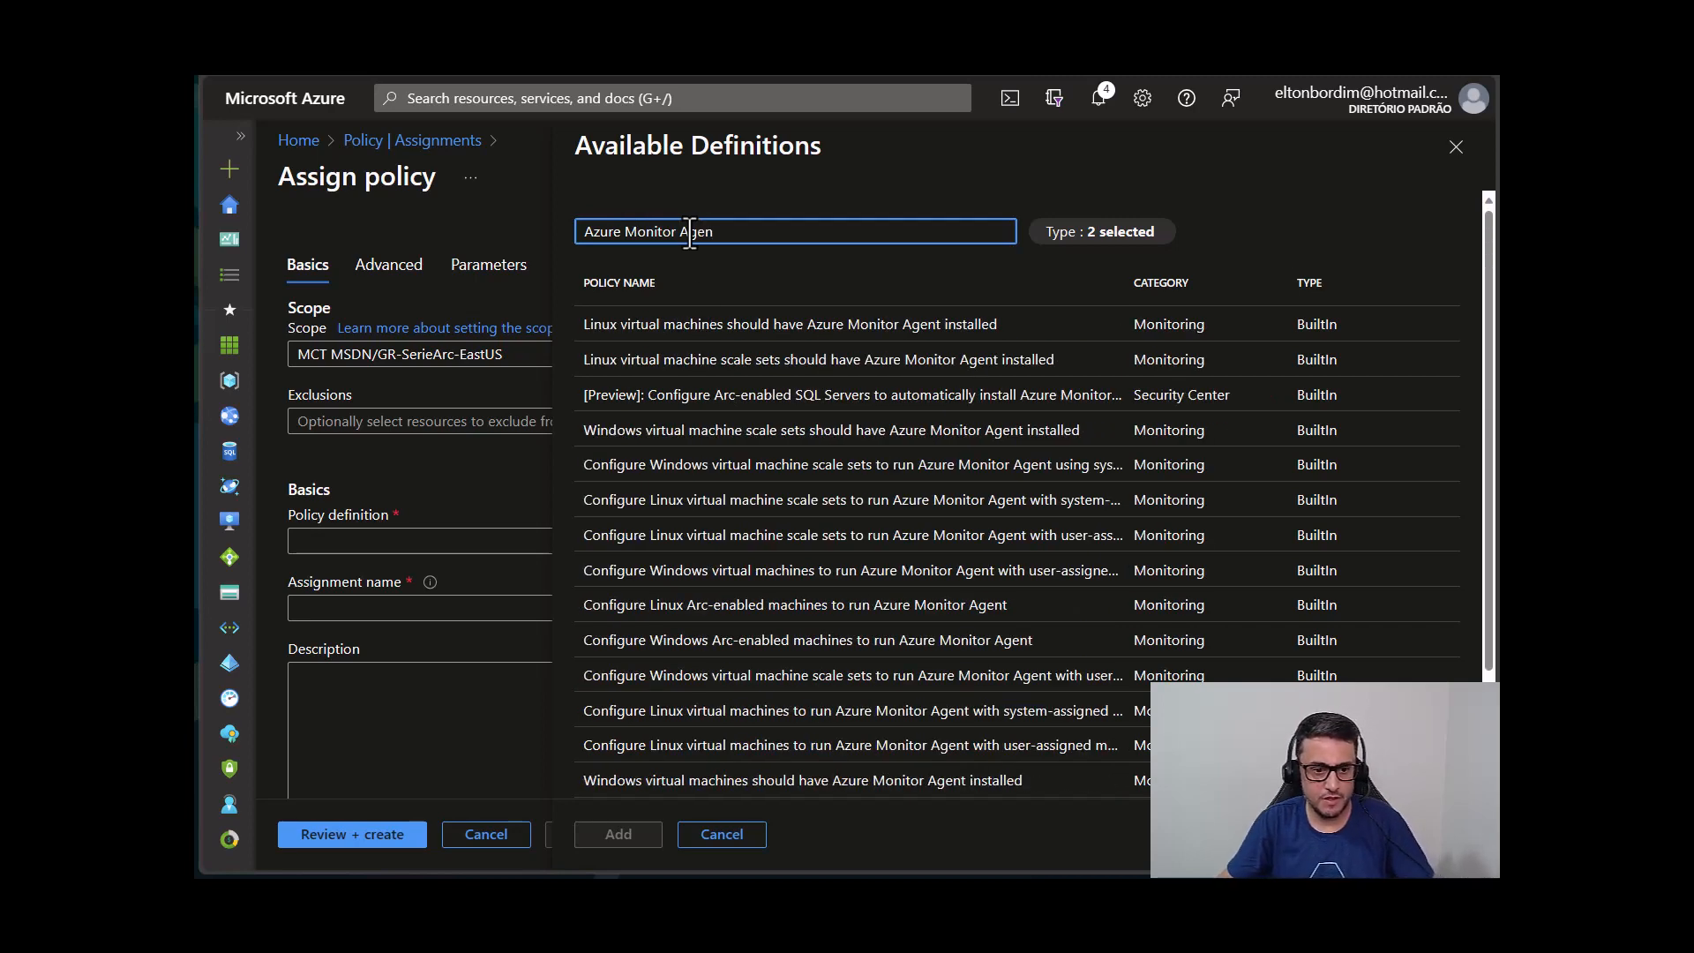
click(873, 606)
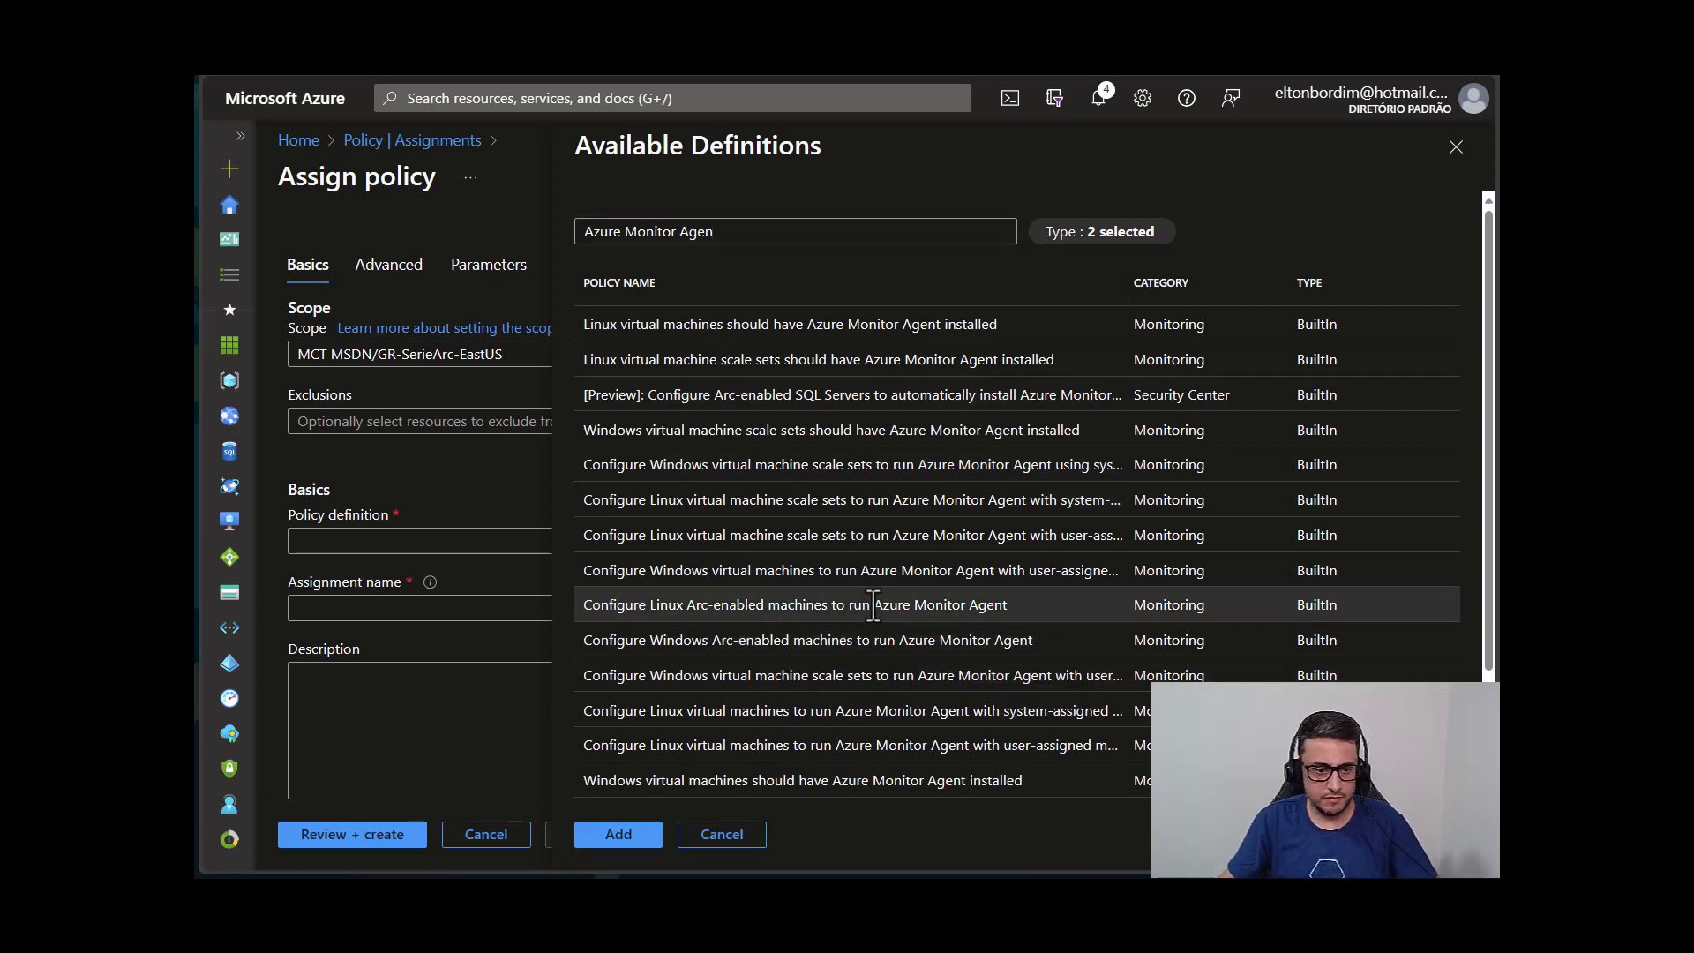
click(634, 836)
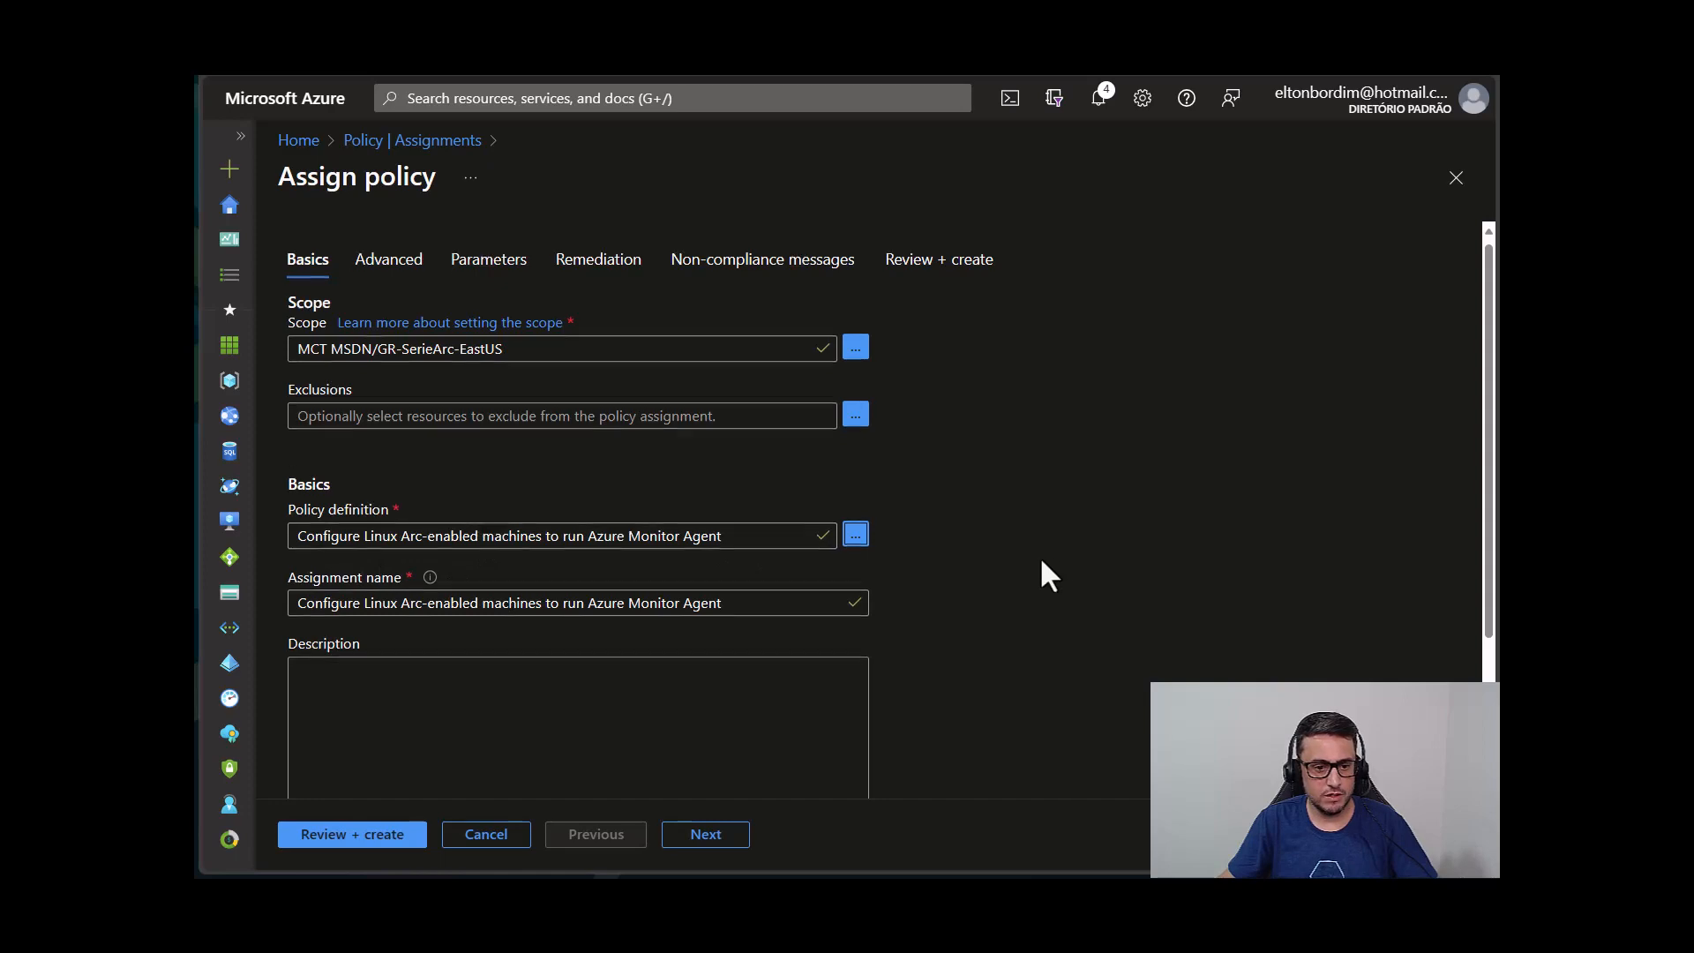
Keep the default basics, advanced settings and parameters for the Linux policy, and enable creation of a remediation task.
scroll(1041, 573, down, 2)
click(706, 834)
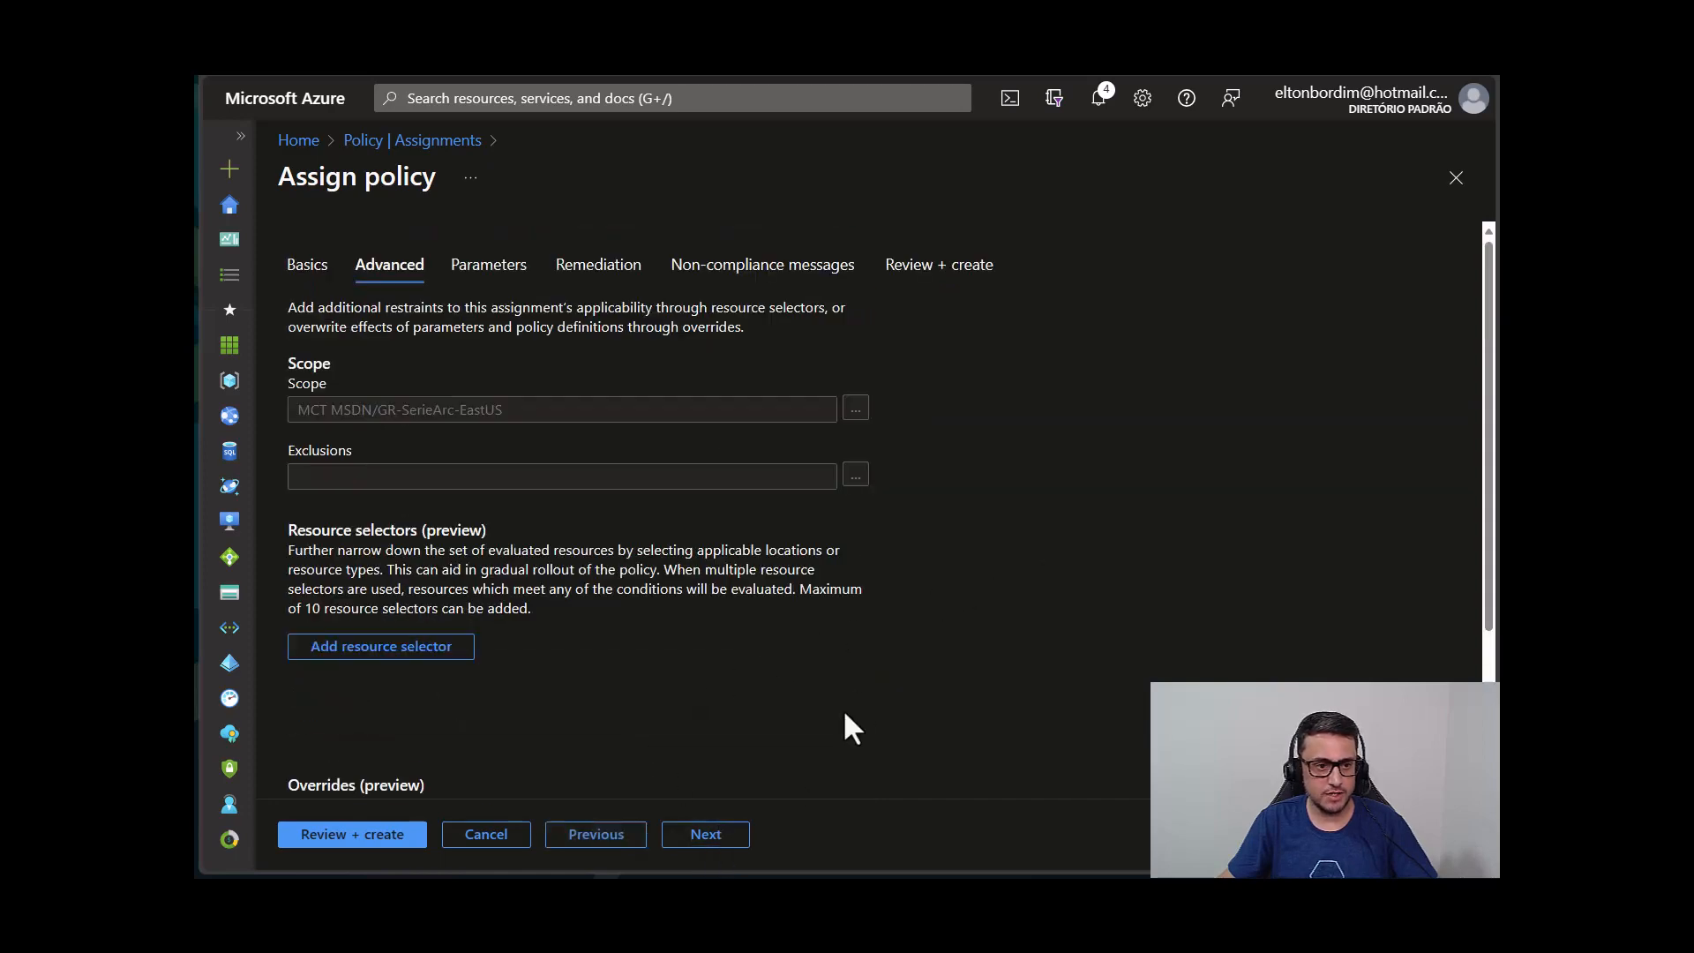
click(706, 836)
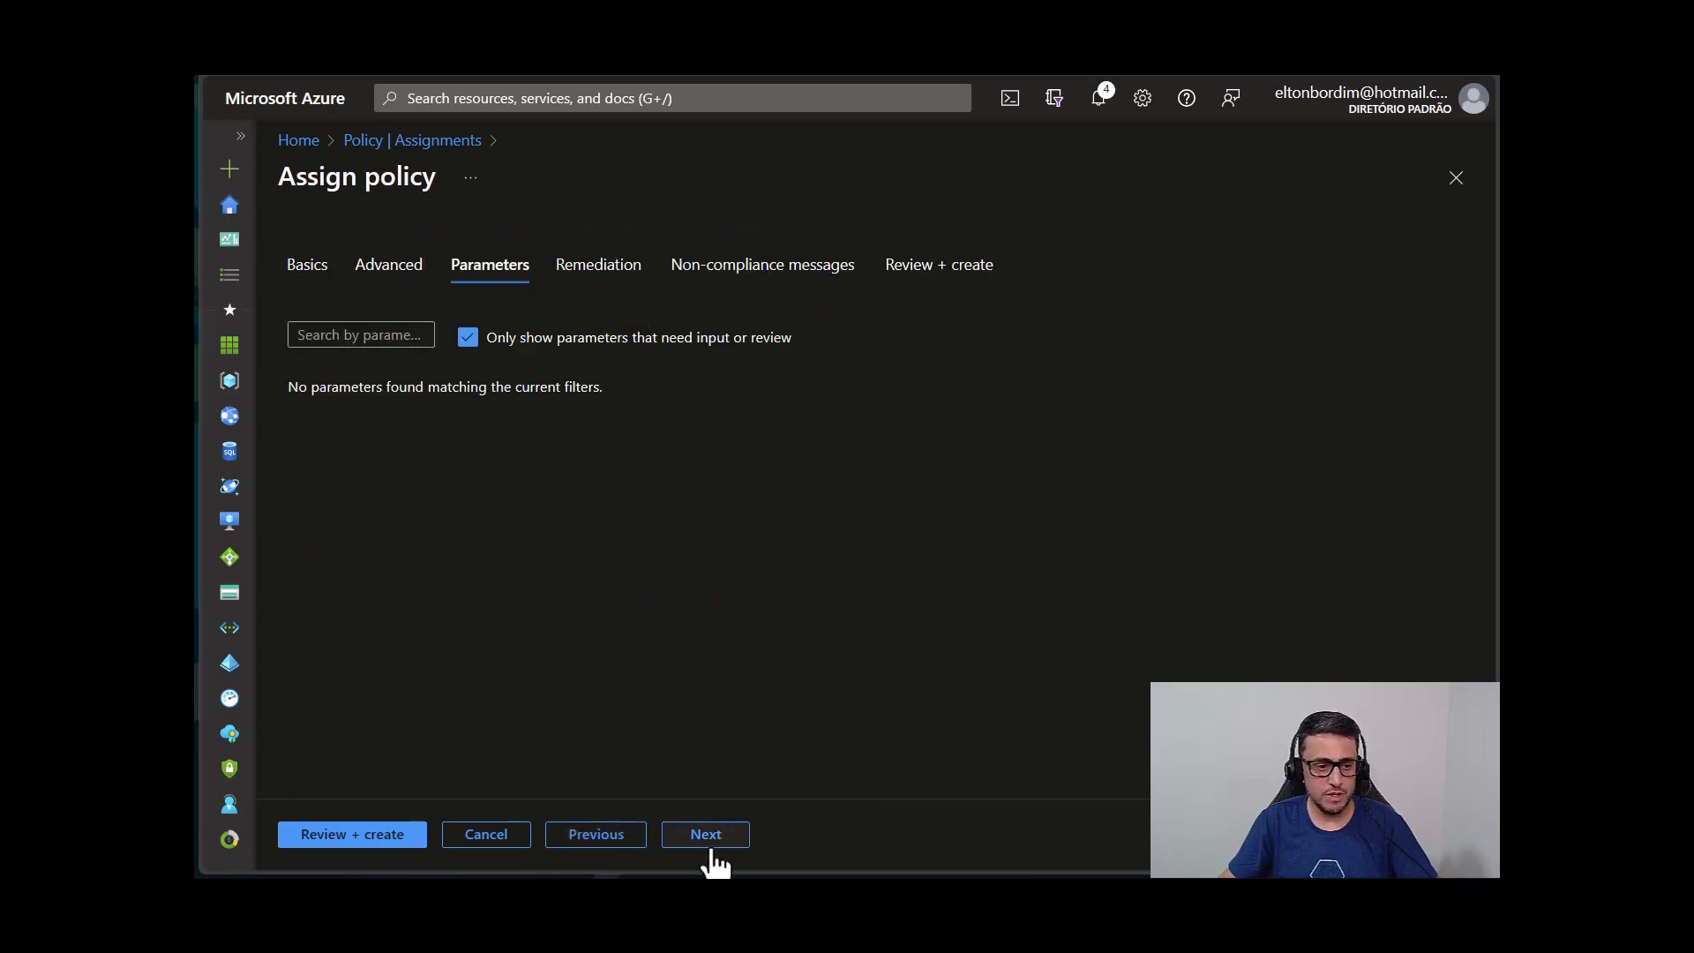
click(706, 837)
click(357, 399)
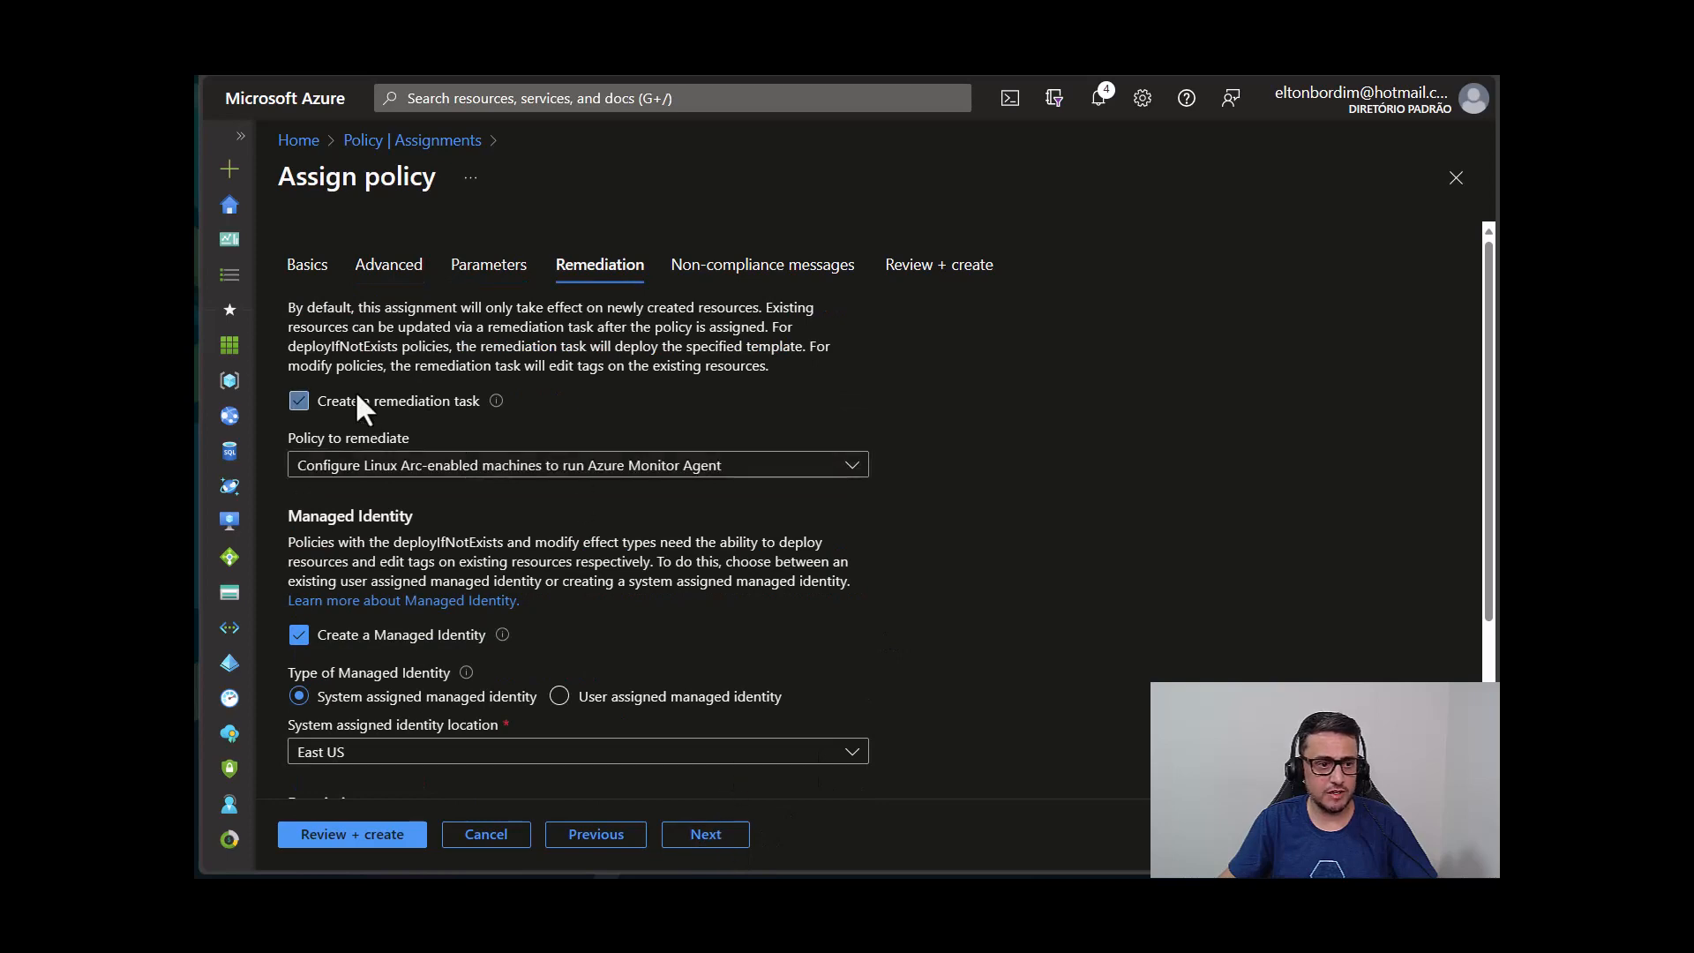
Keep the system assigned managed identity in East US, leave the non-compliance message blank, and create the Linux policy assignment.
scroll(971, 424, down, 2)
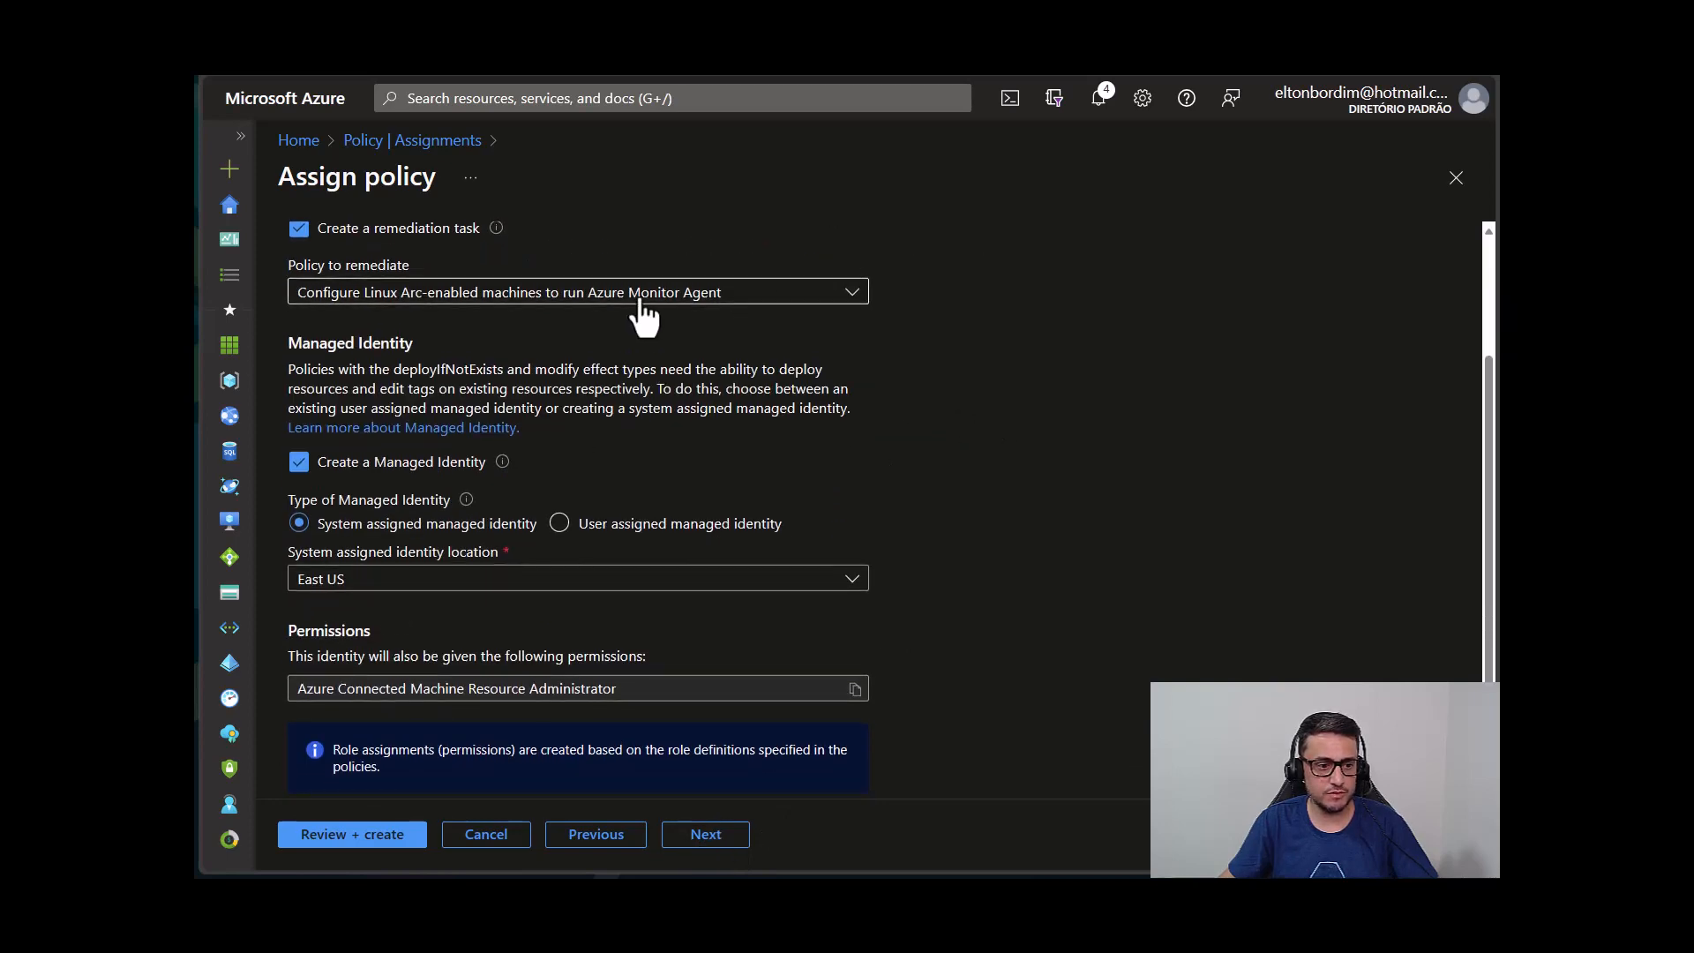
scroll(716, 396, up, 1)
scroll(717, 397, down, 2)
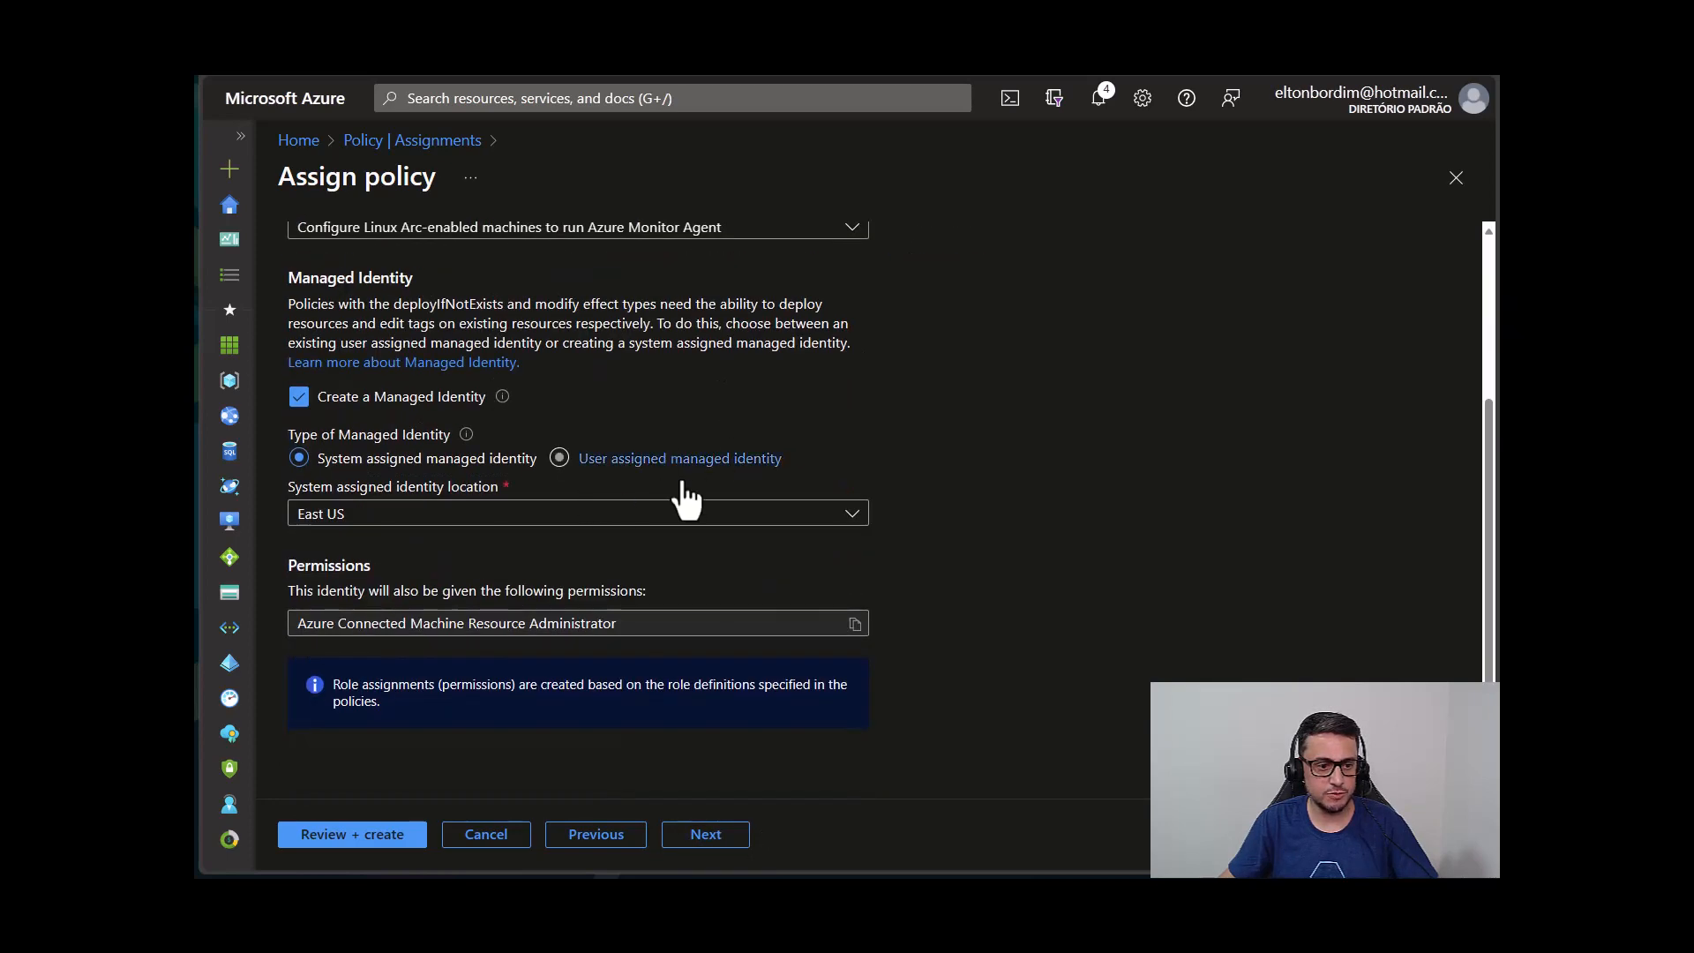
click(707, 838)
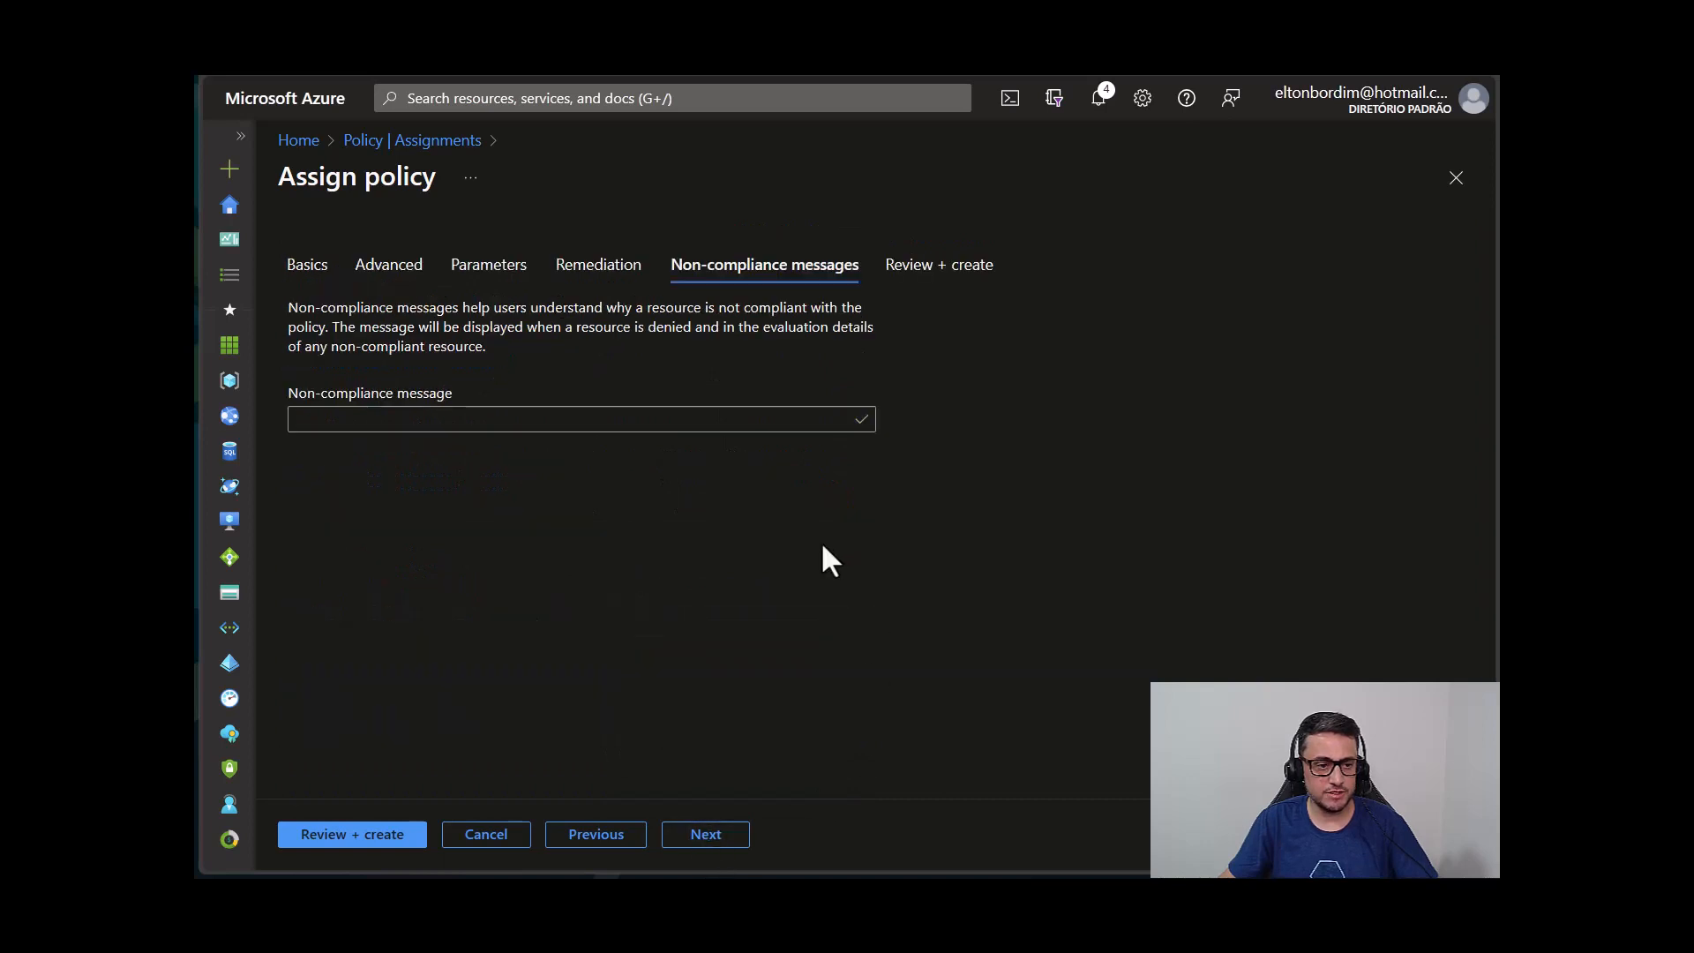
click(697, 834)
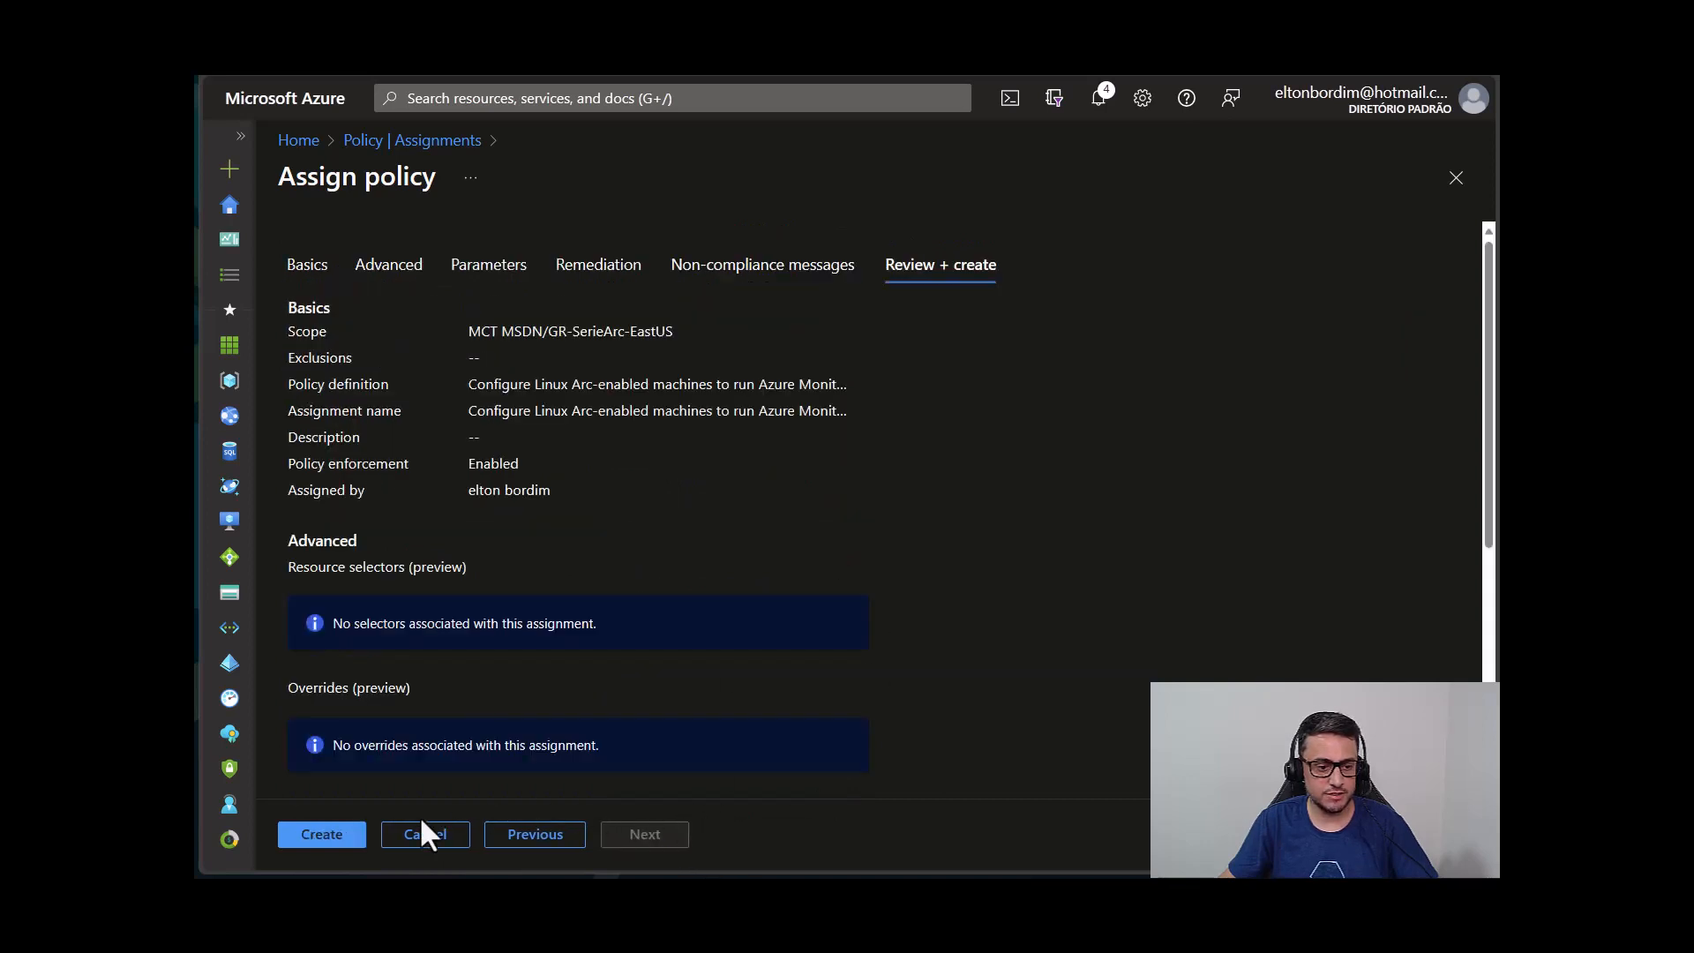
click(339, 838)
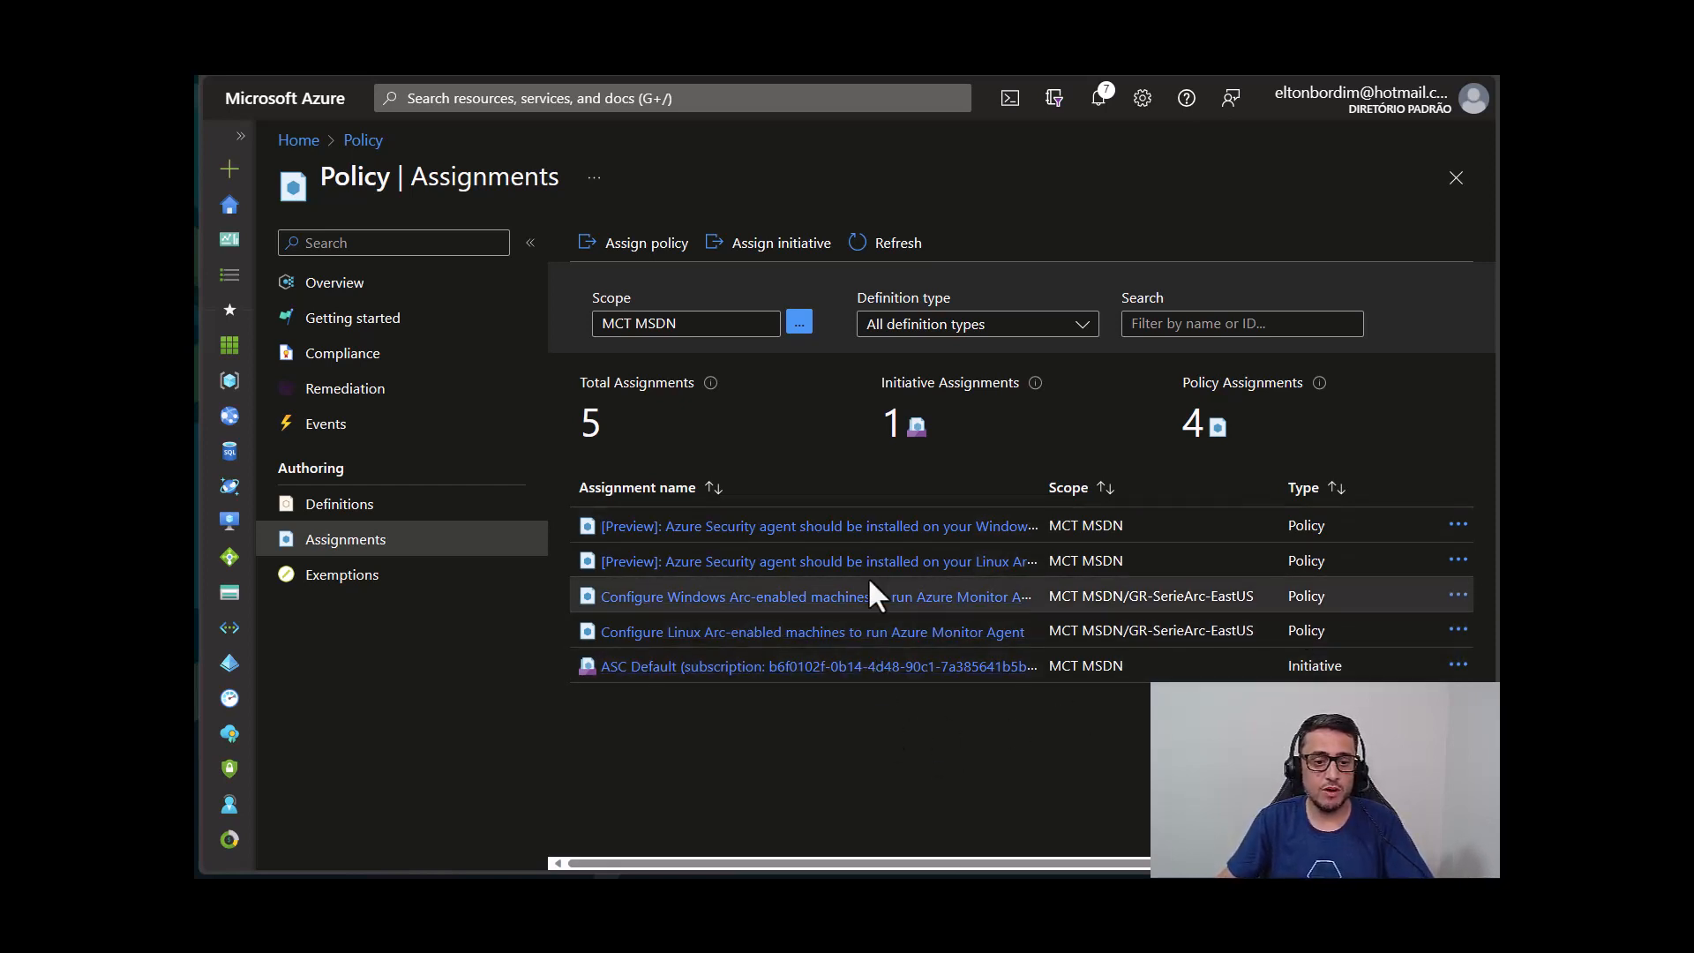
Check the full names in the assignments list, and examine the refreshed policy compliance overview for MCT MSDN.
drag(1044, 479, 1157, 476)
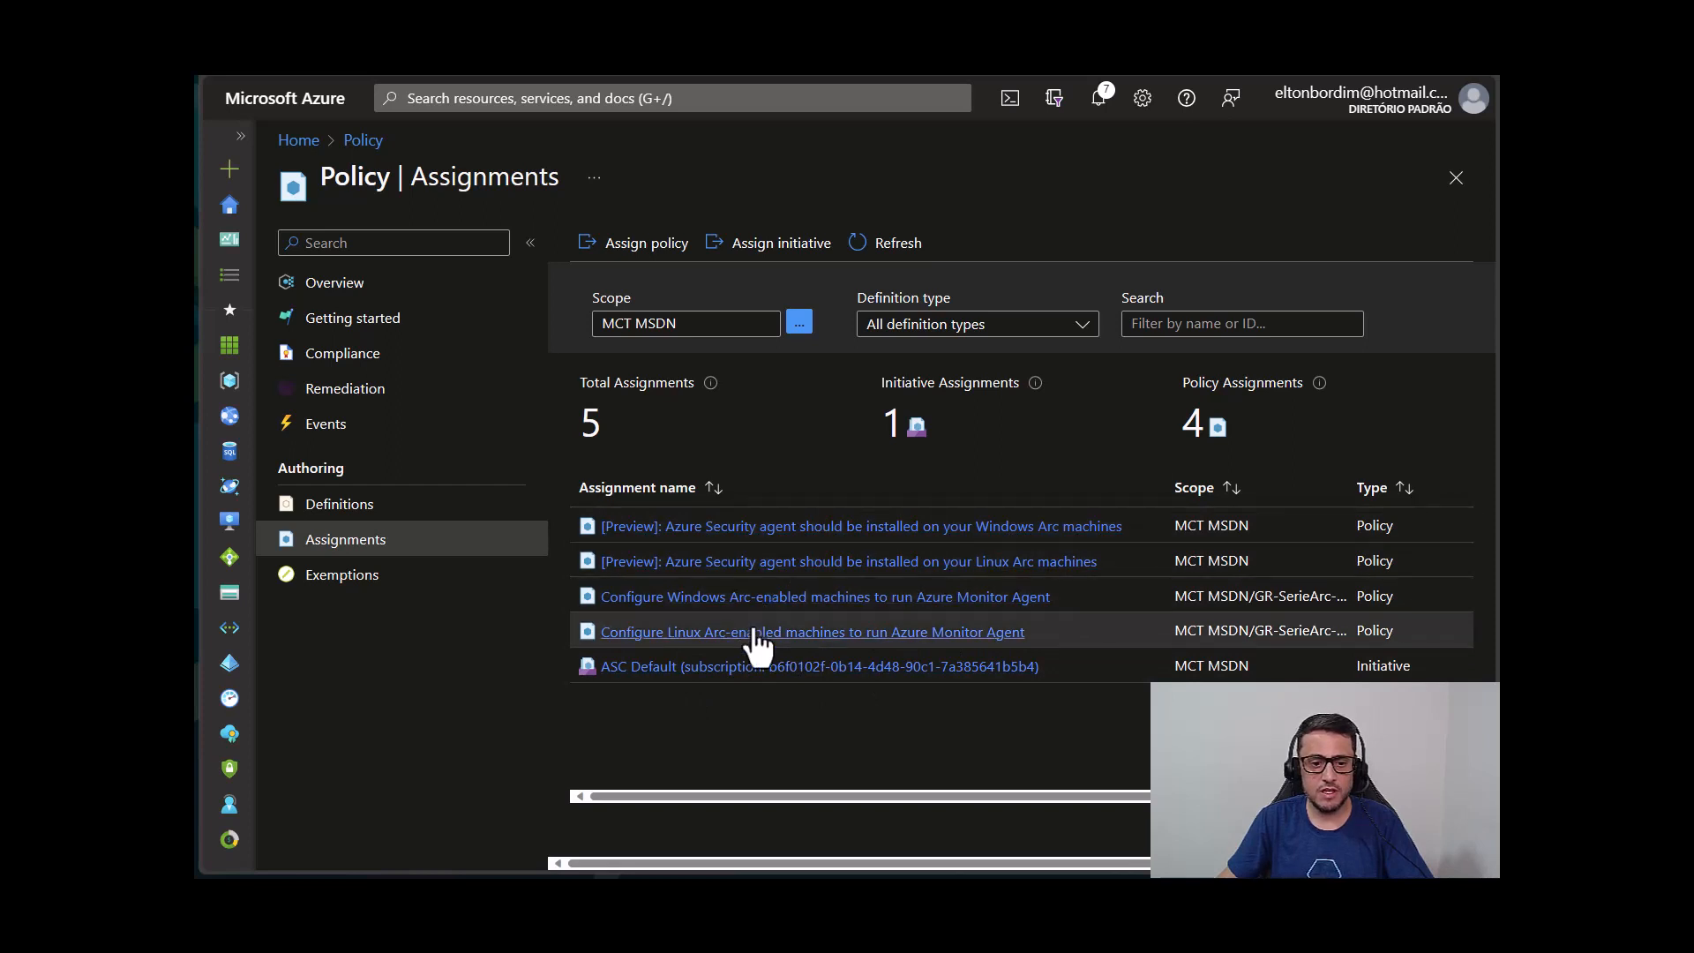
click(342, 353)
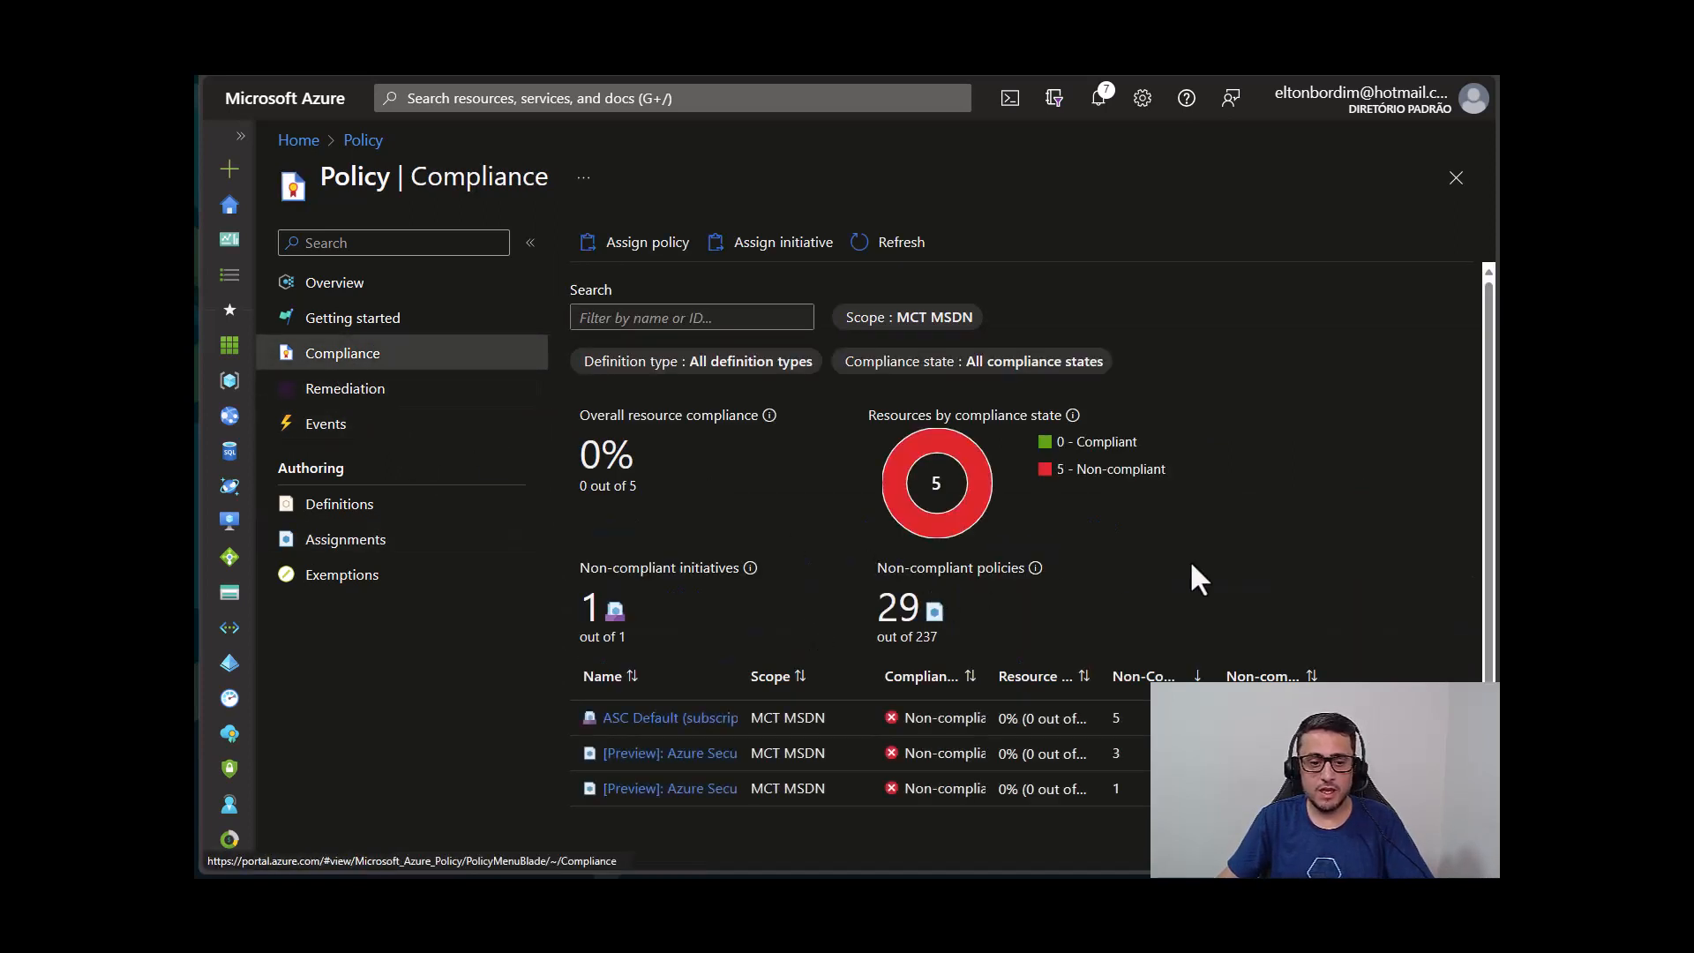
scroll(1190, 560, down, 3)
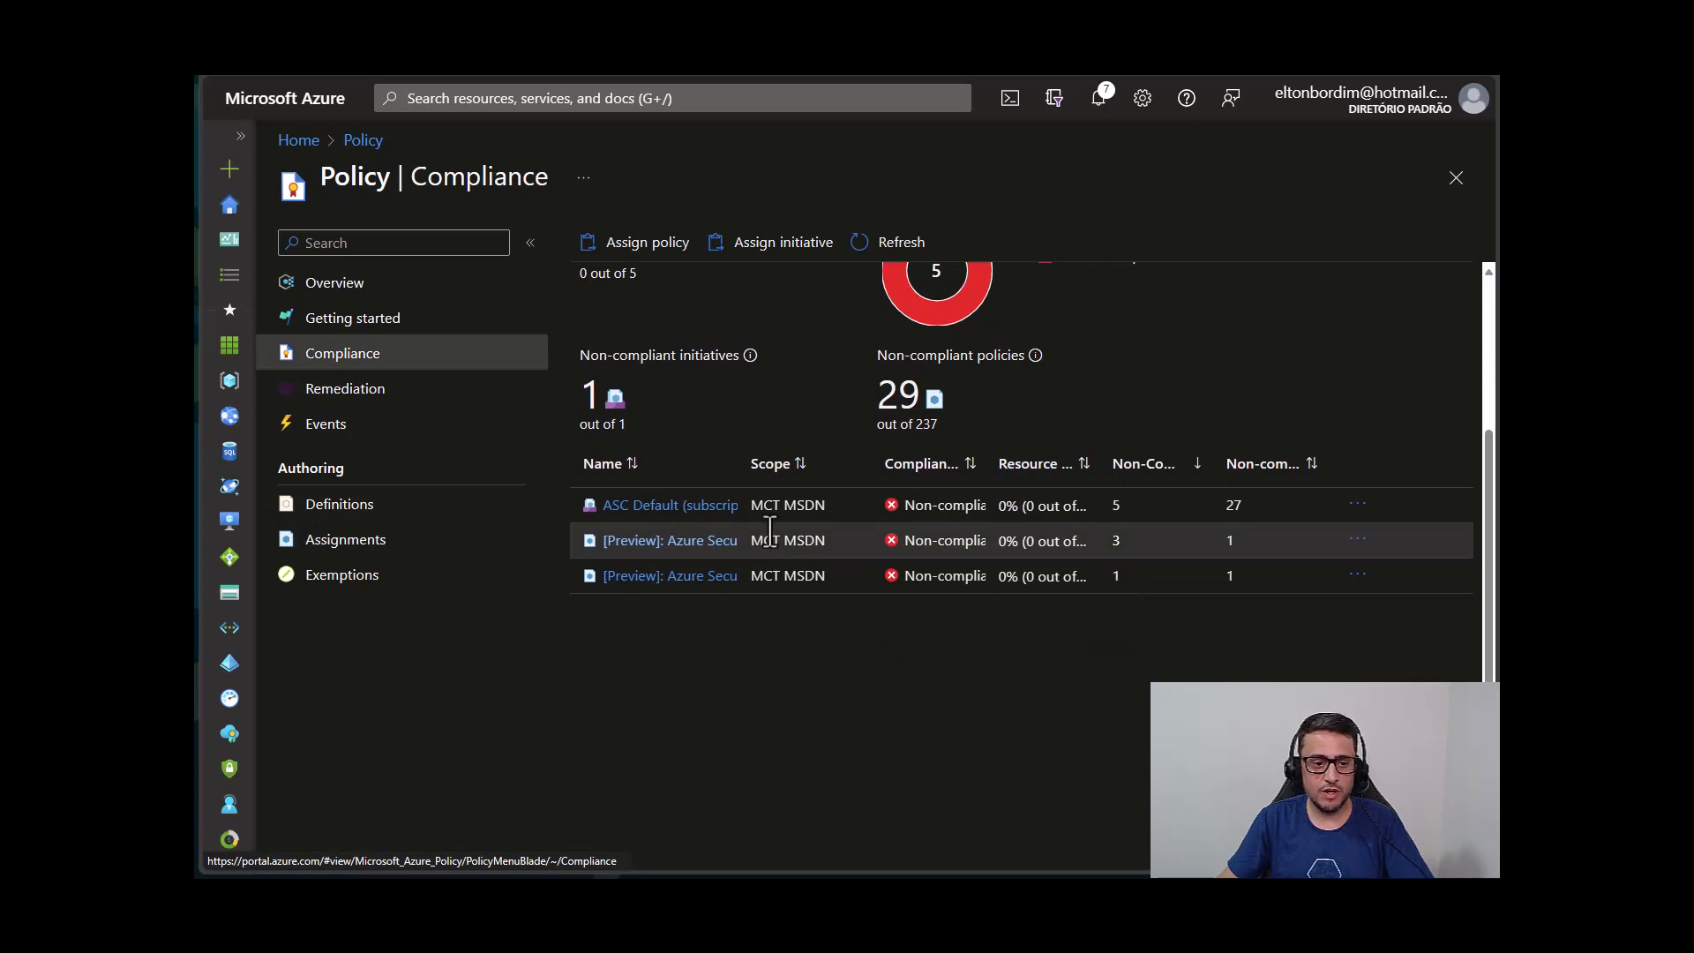
scroll(794, 481, up, 3)
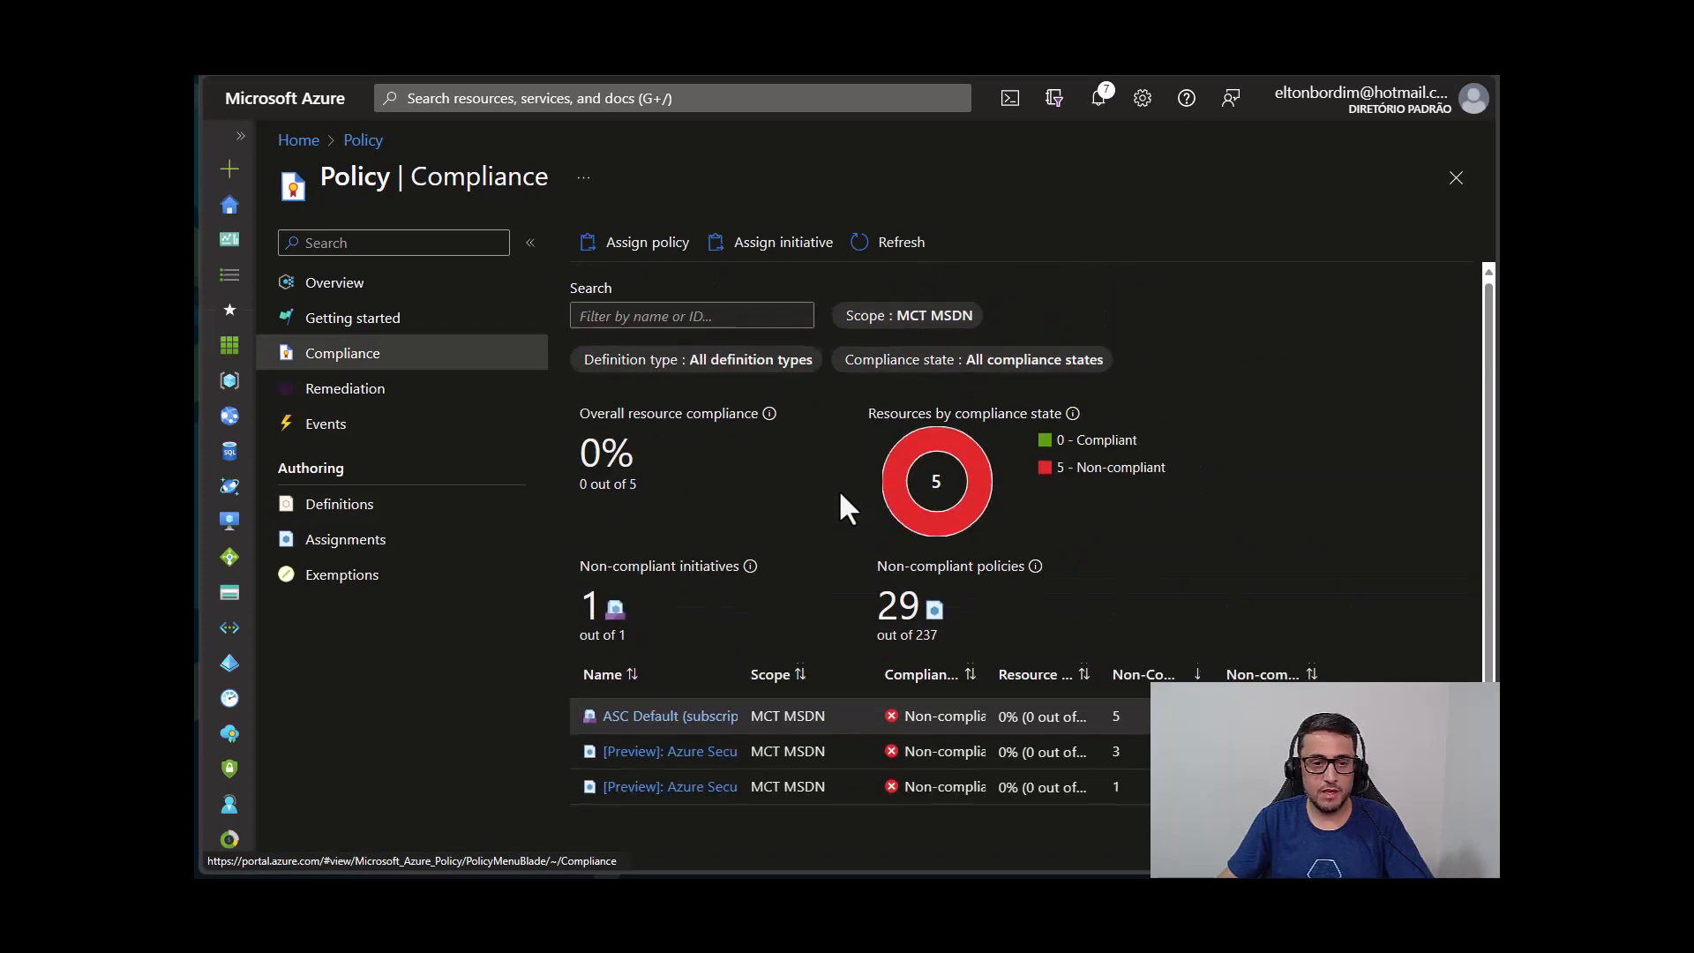
click(893, 242)
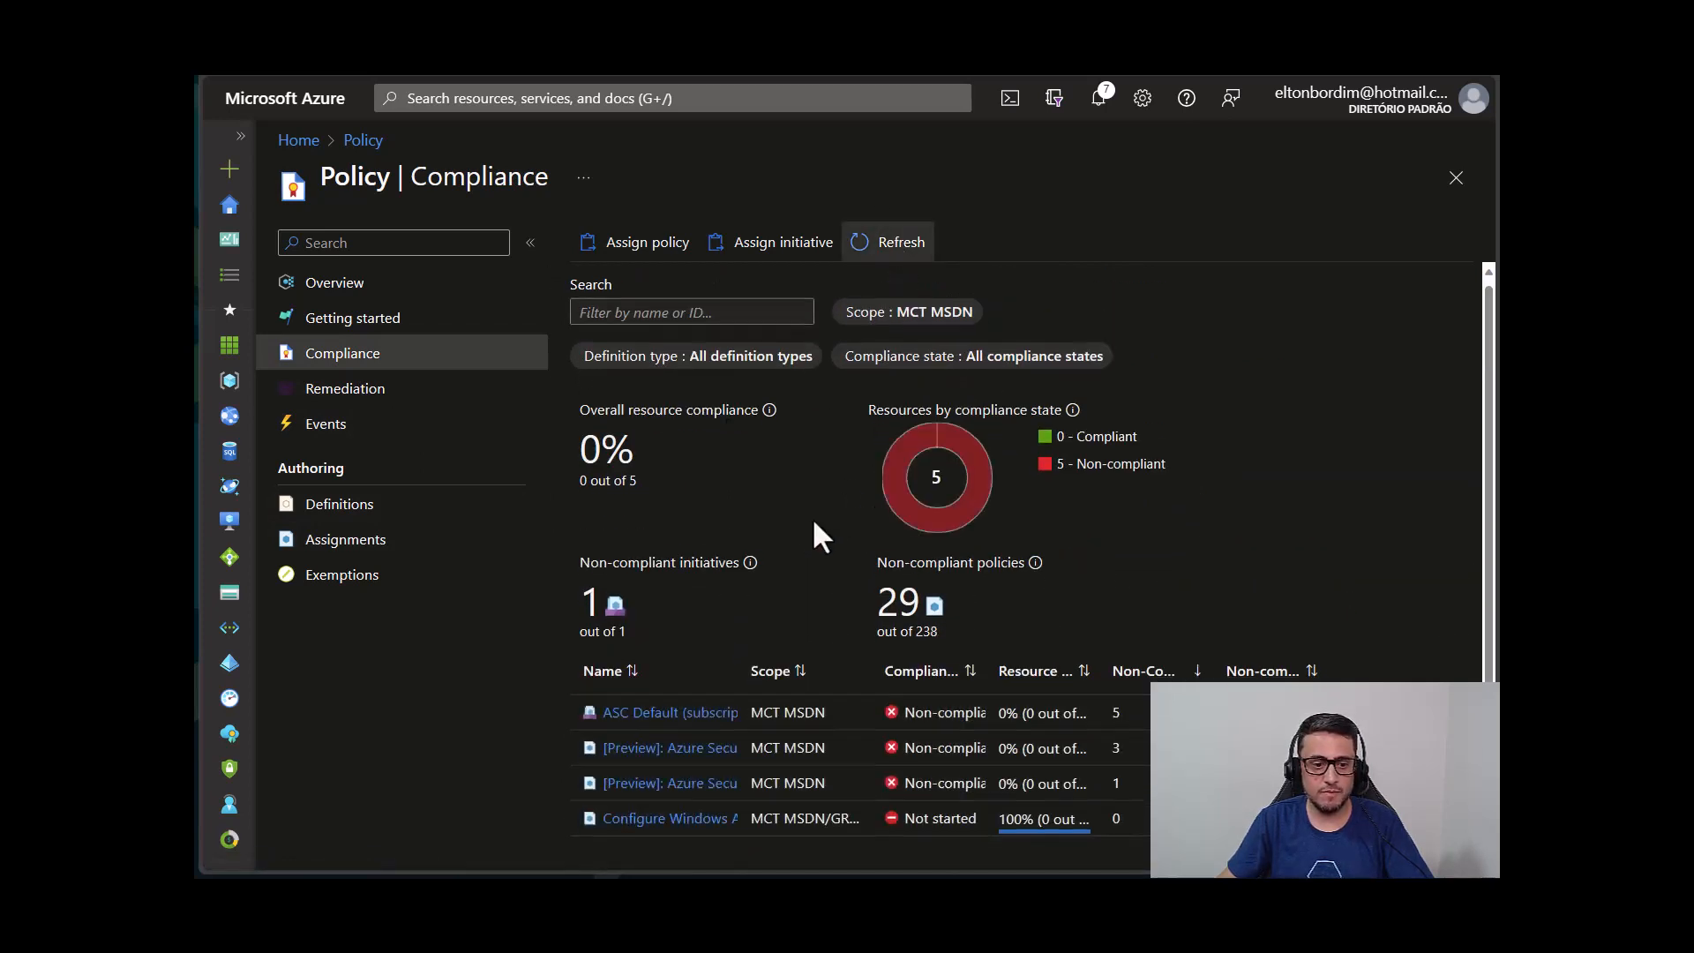
scroll(814, 529, down, 3)
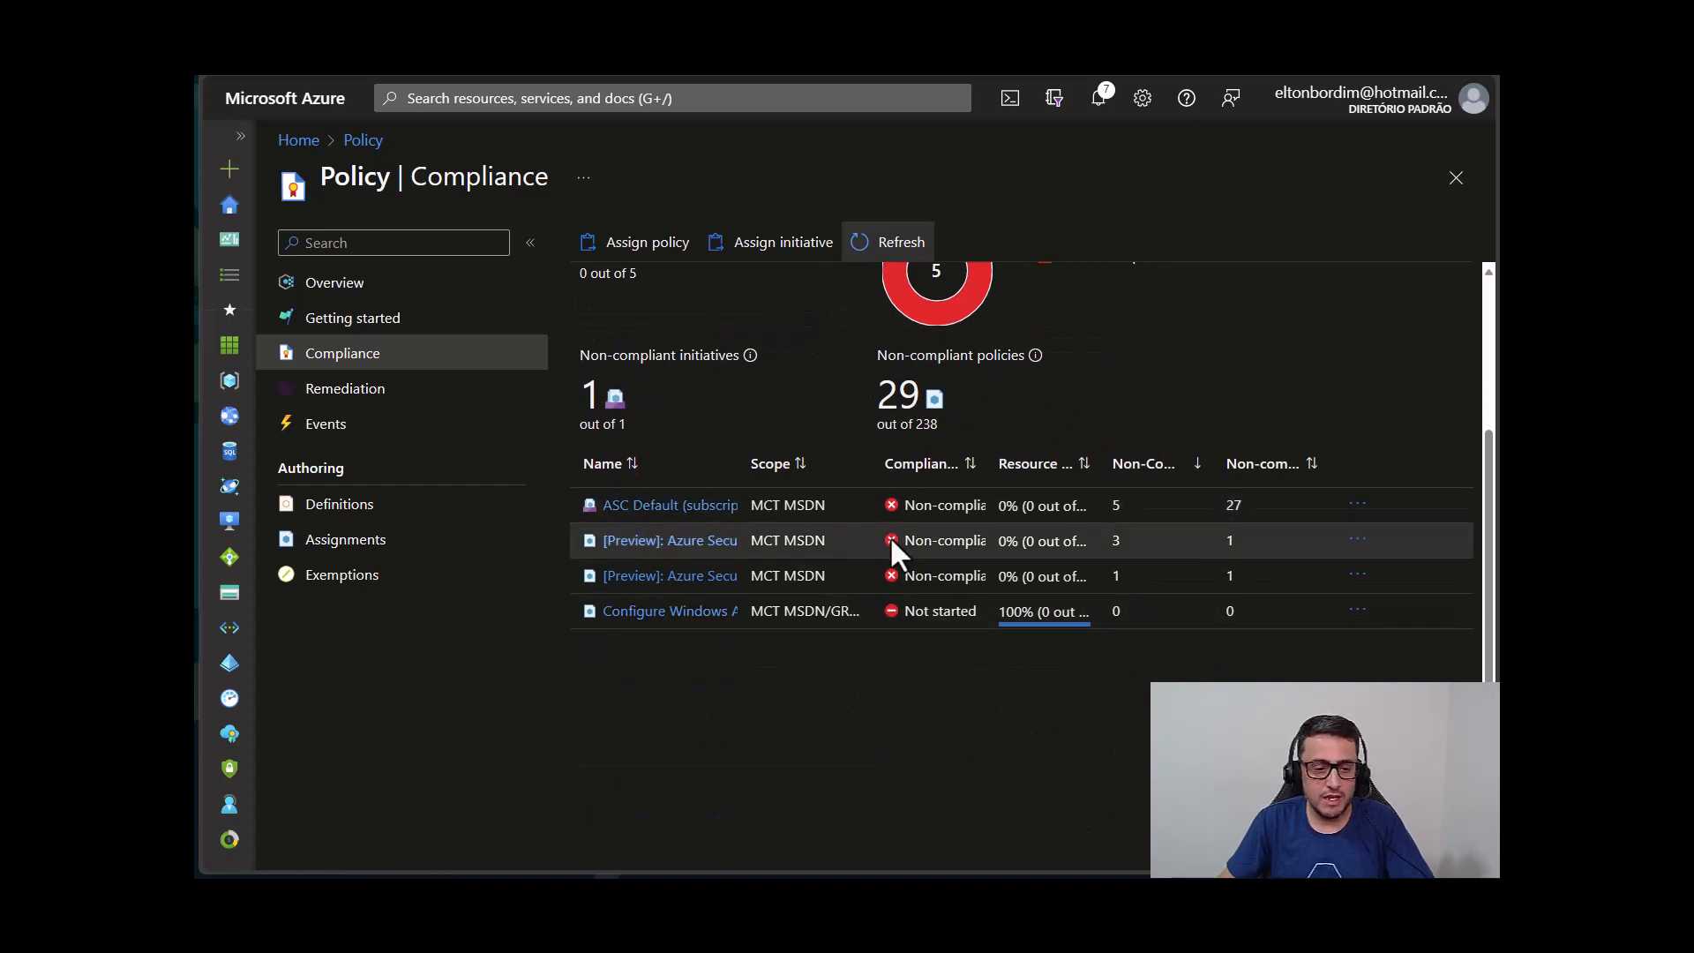
scroll(783, 348, up, 3)
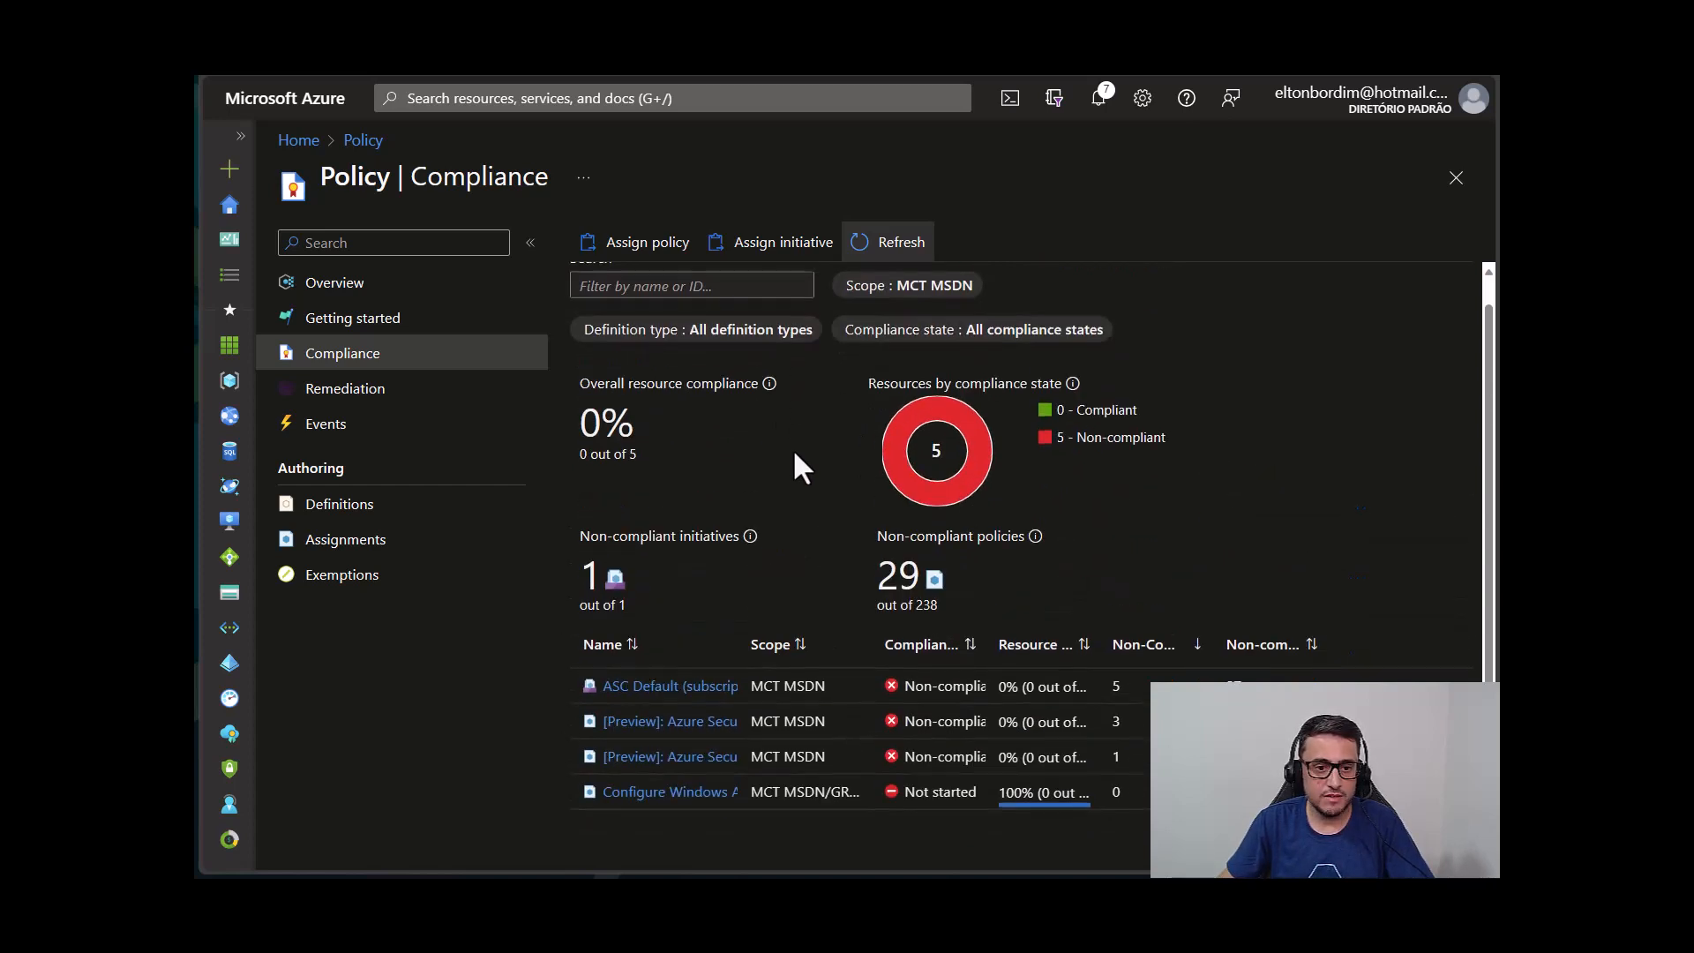
Refresh the compliance list and widen its Name and Compliance state columns to check both Azure Monitor Agent policies.
drag(740, 639, 1119, 617)
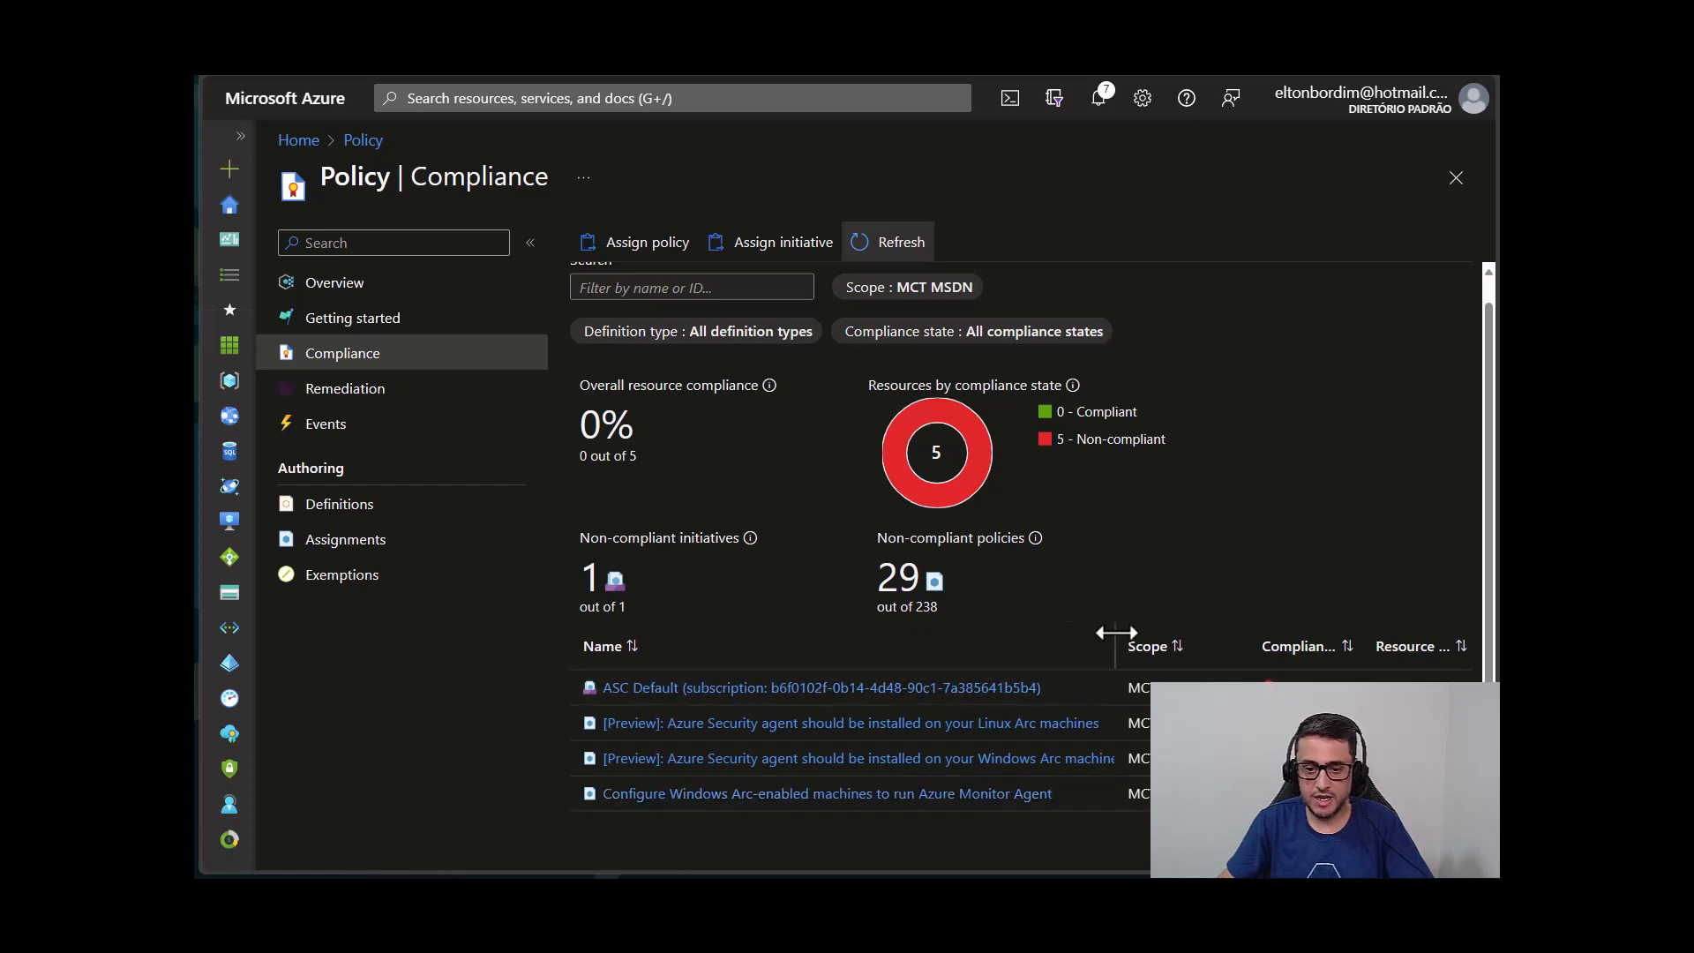
drag(1115, 642, 1054, 634)
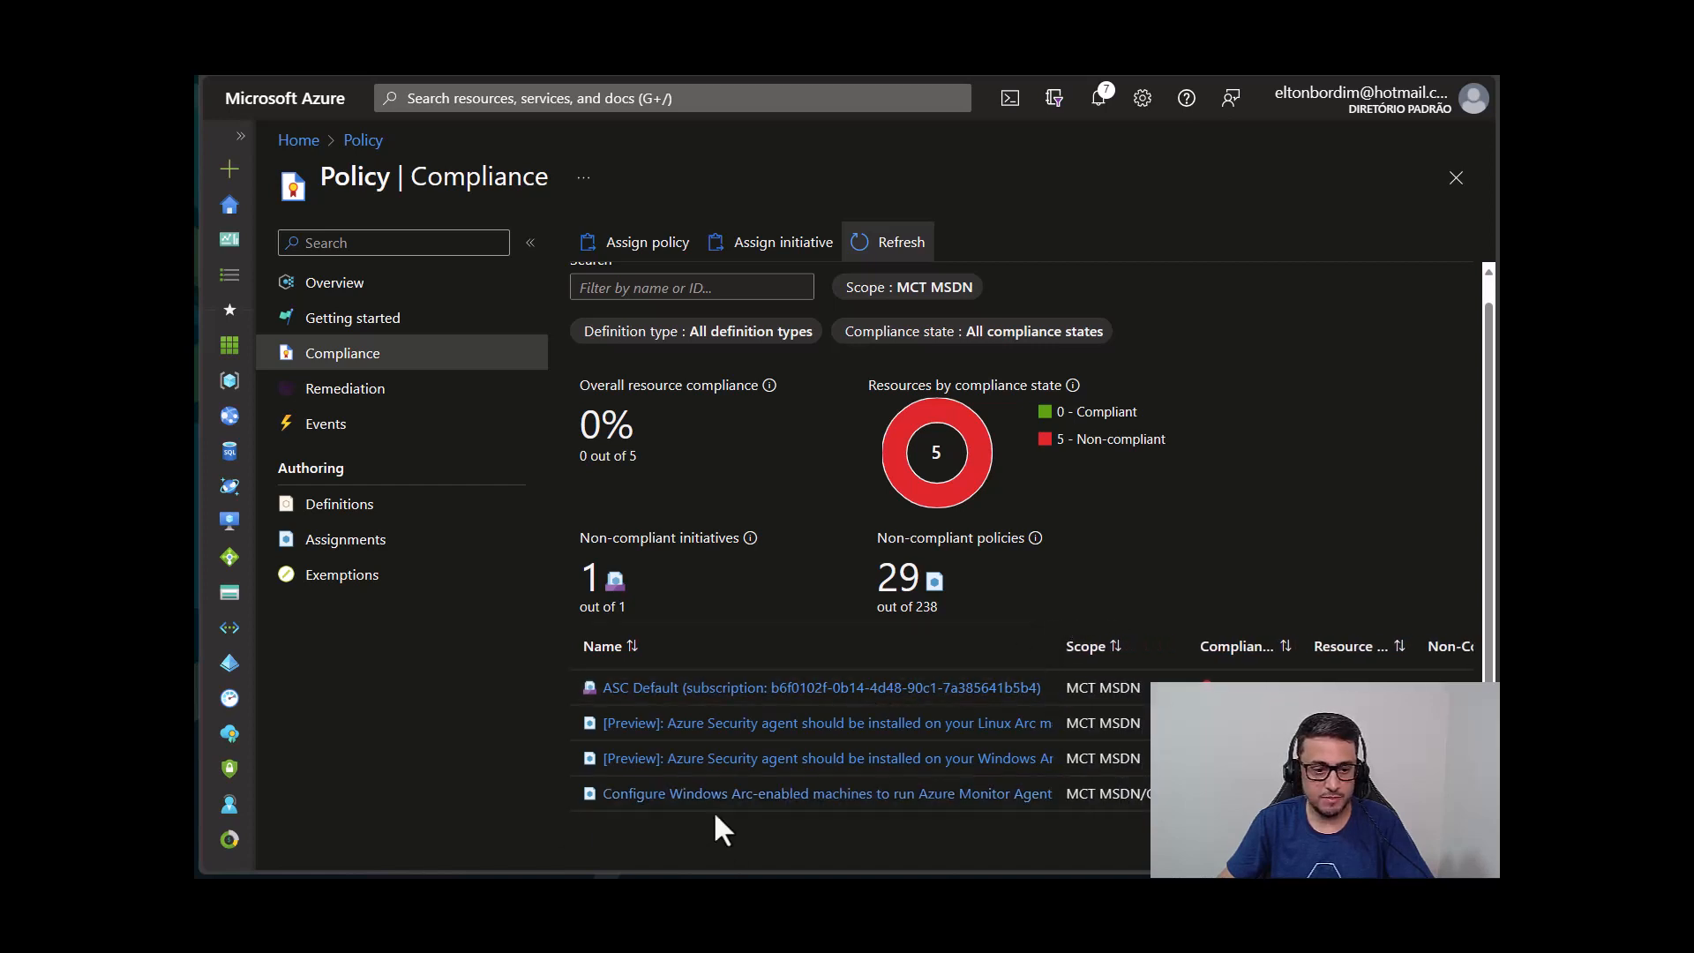
click(883, 249)
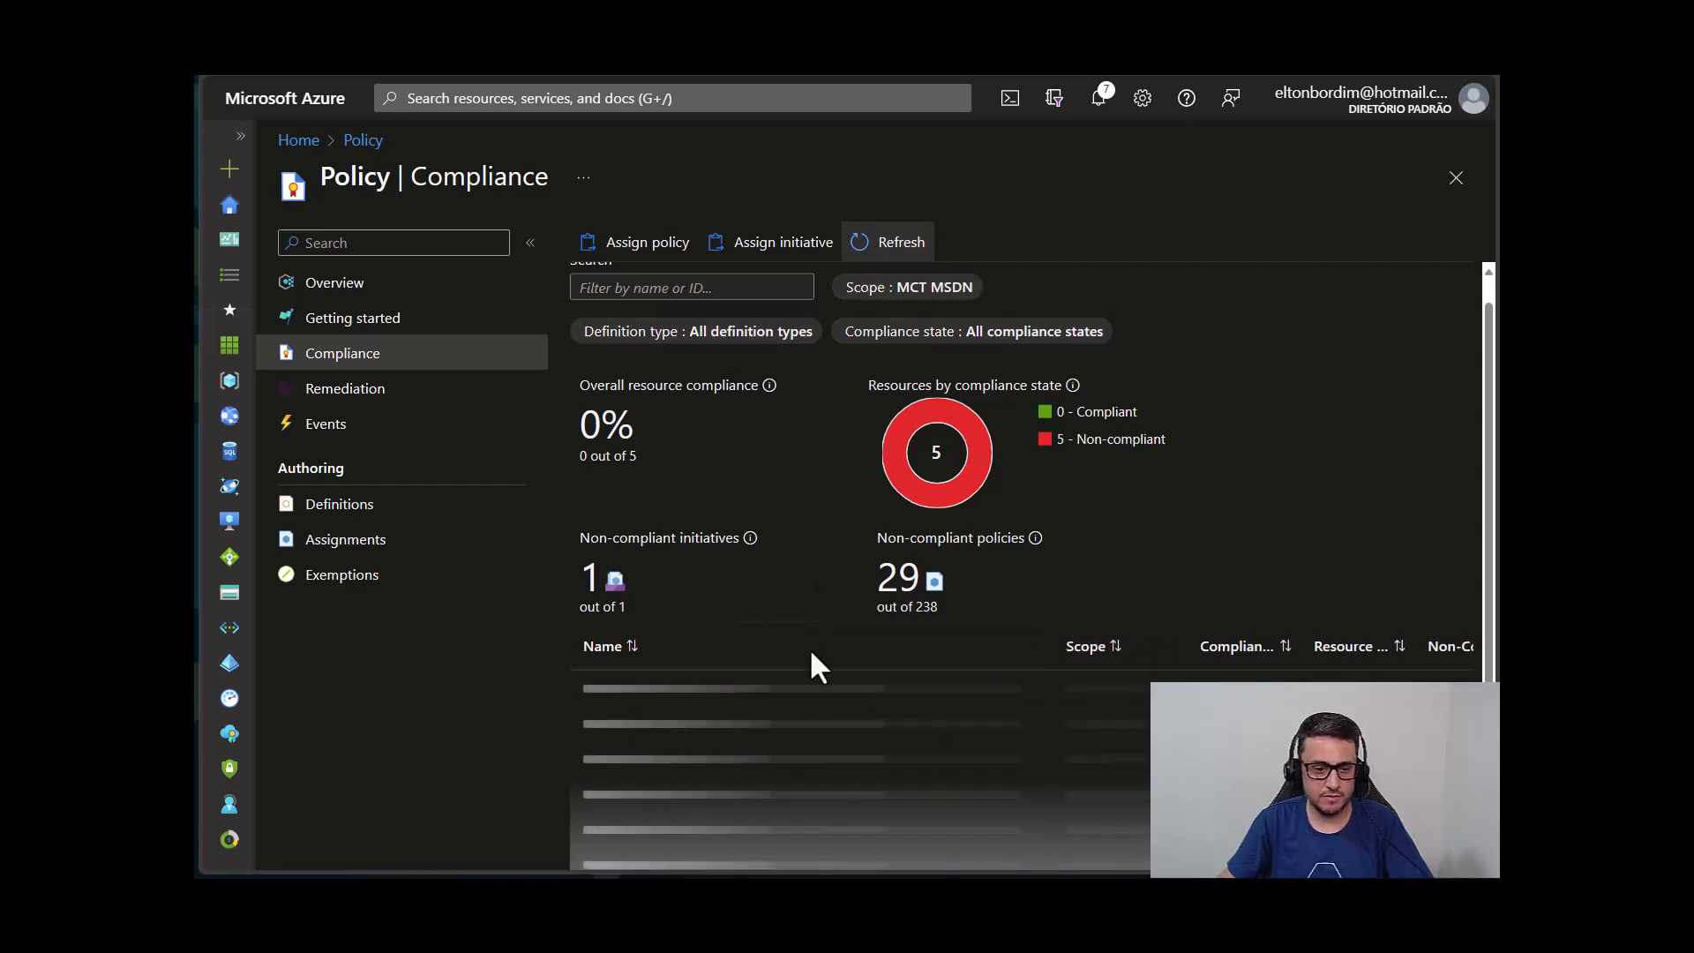
scroll(777, 627, down, 2)
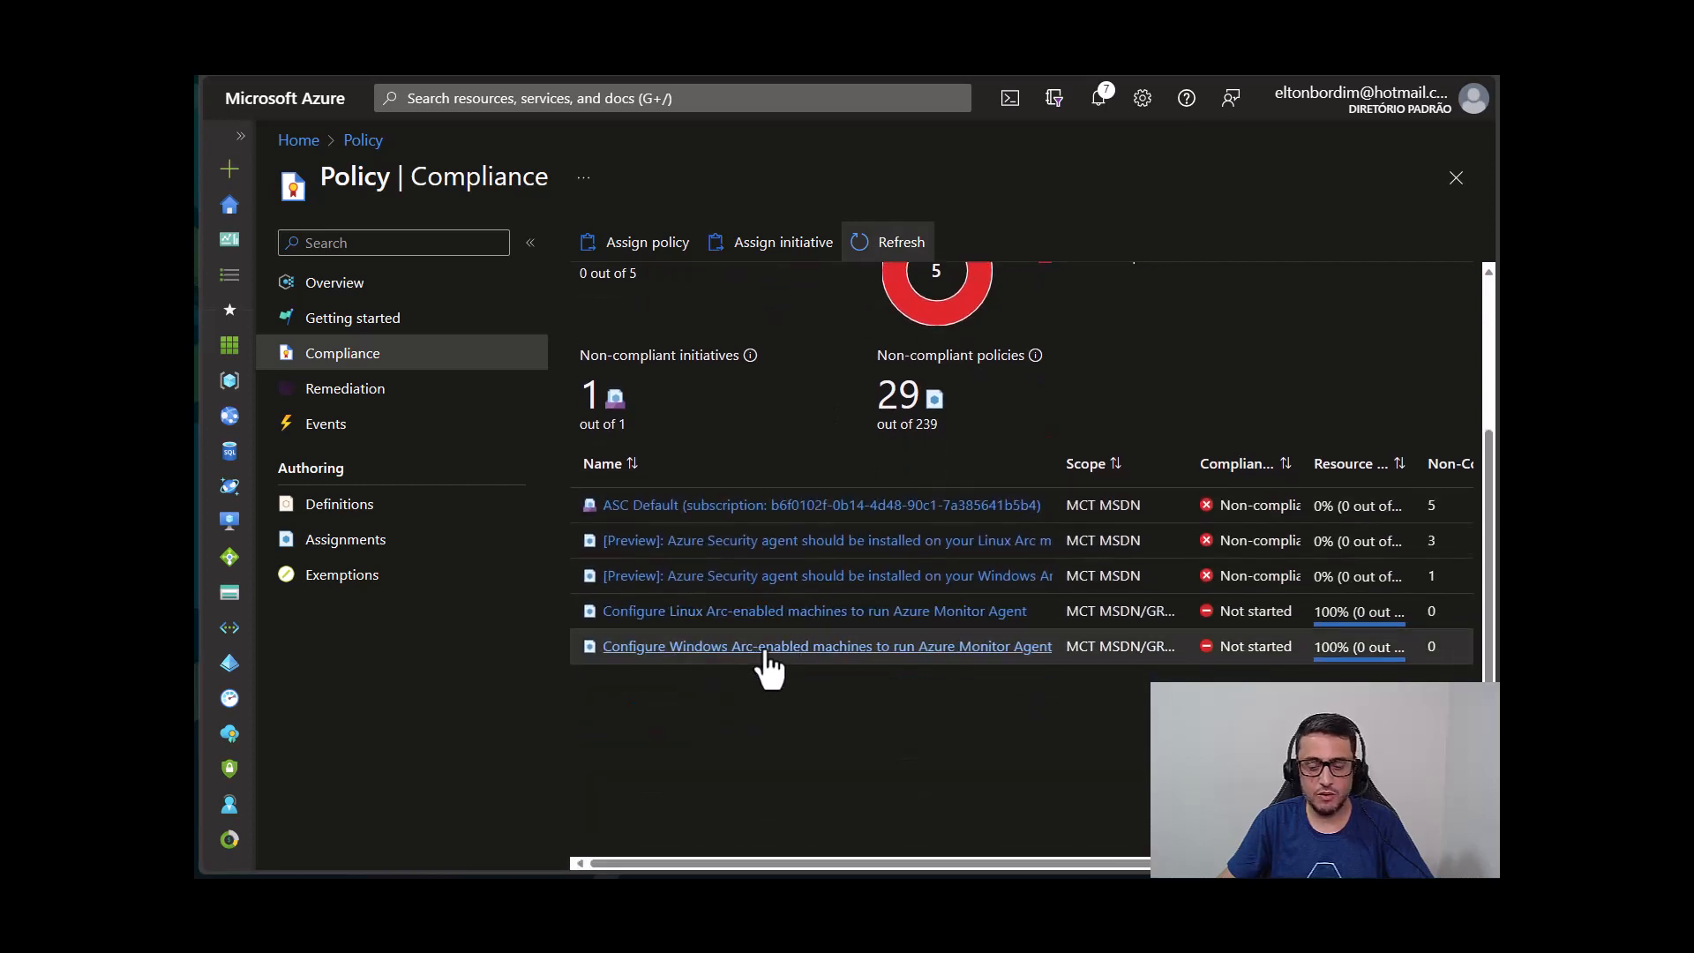
drag(968, 863, 1148, 863)
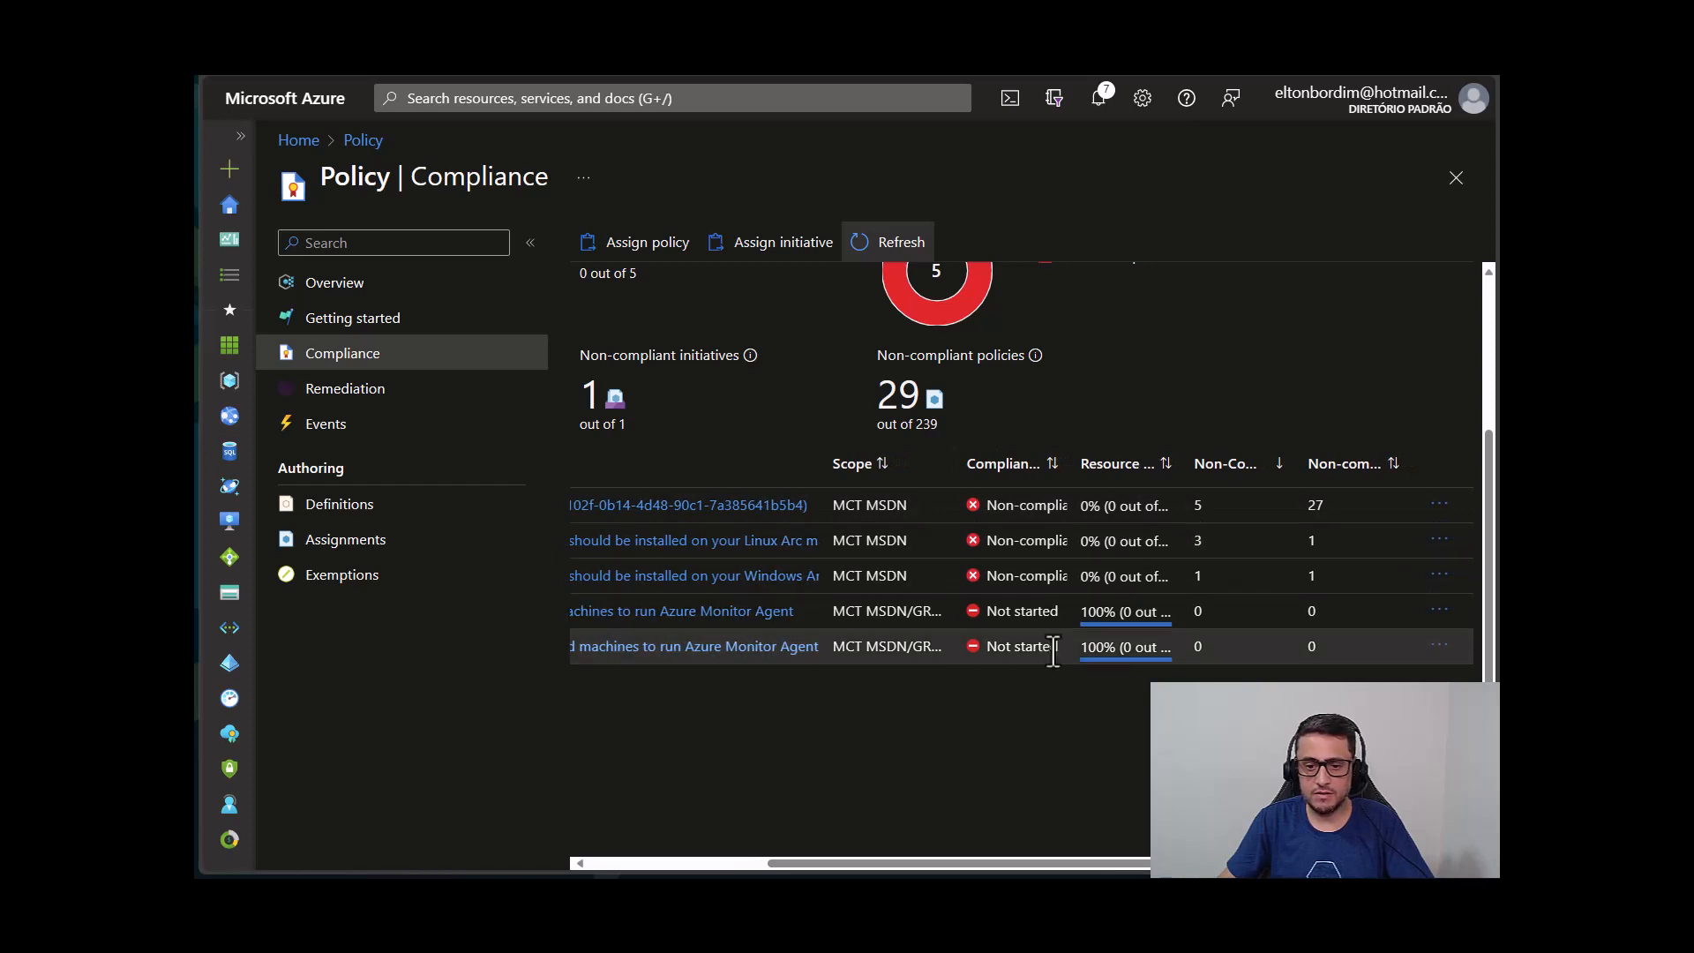
drag(1071, 463, 1121, 463)
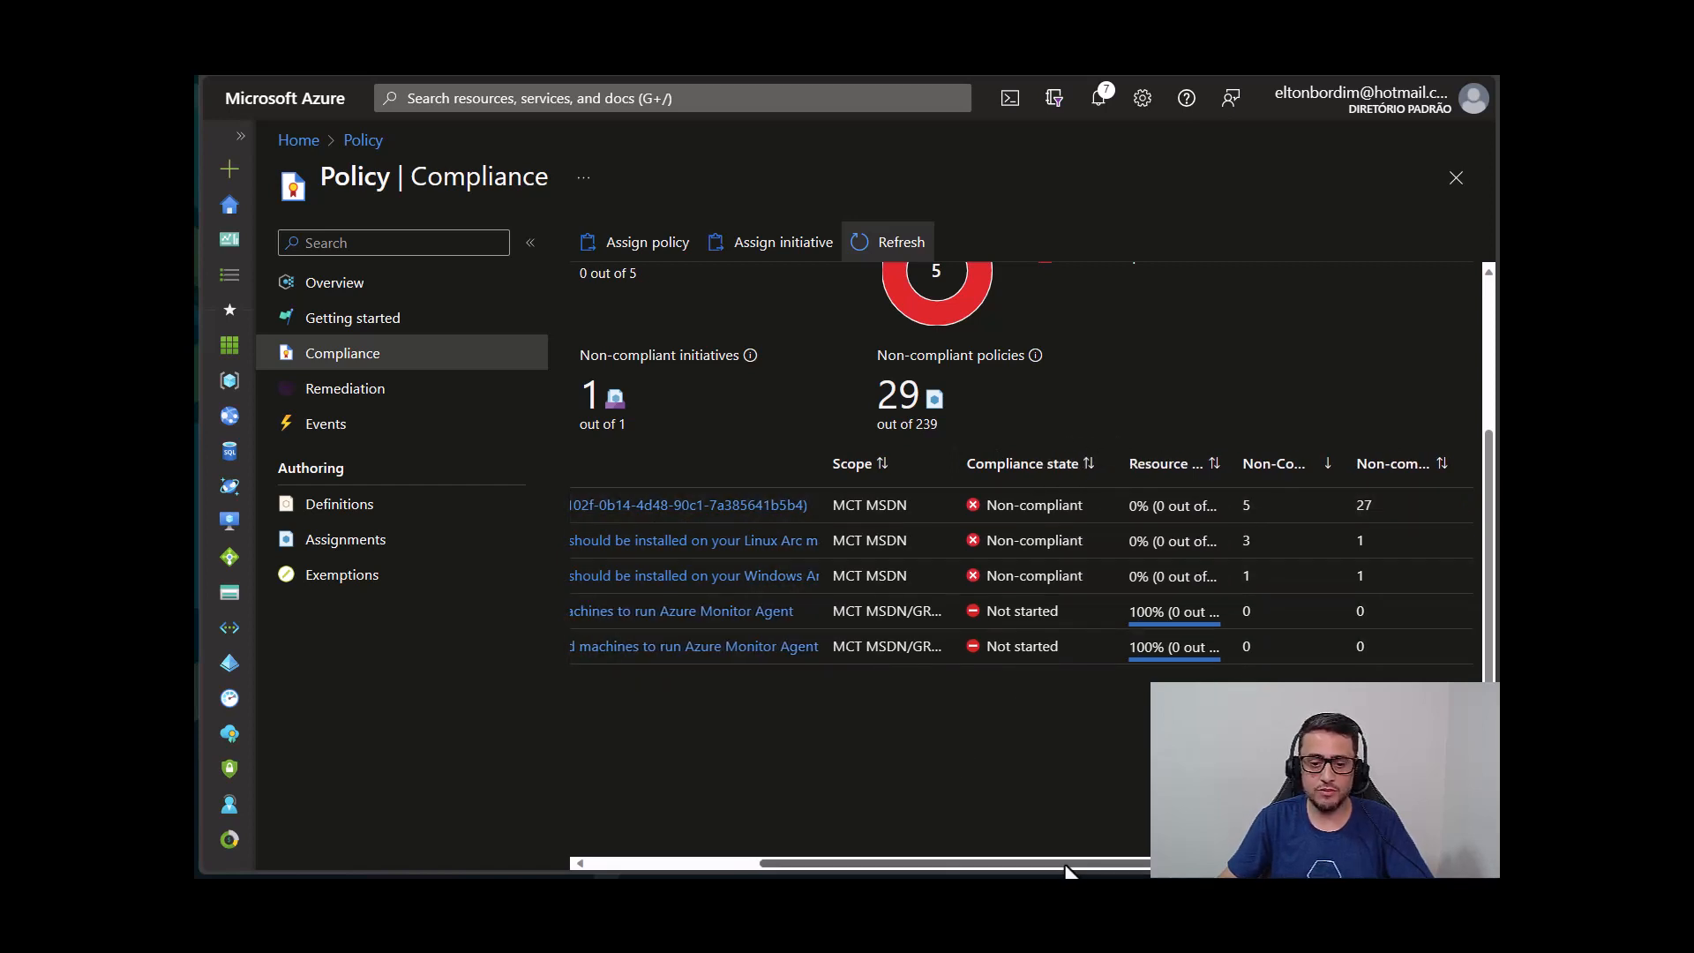
drag(1066, 863, 888, 863)
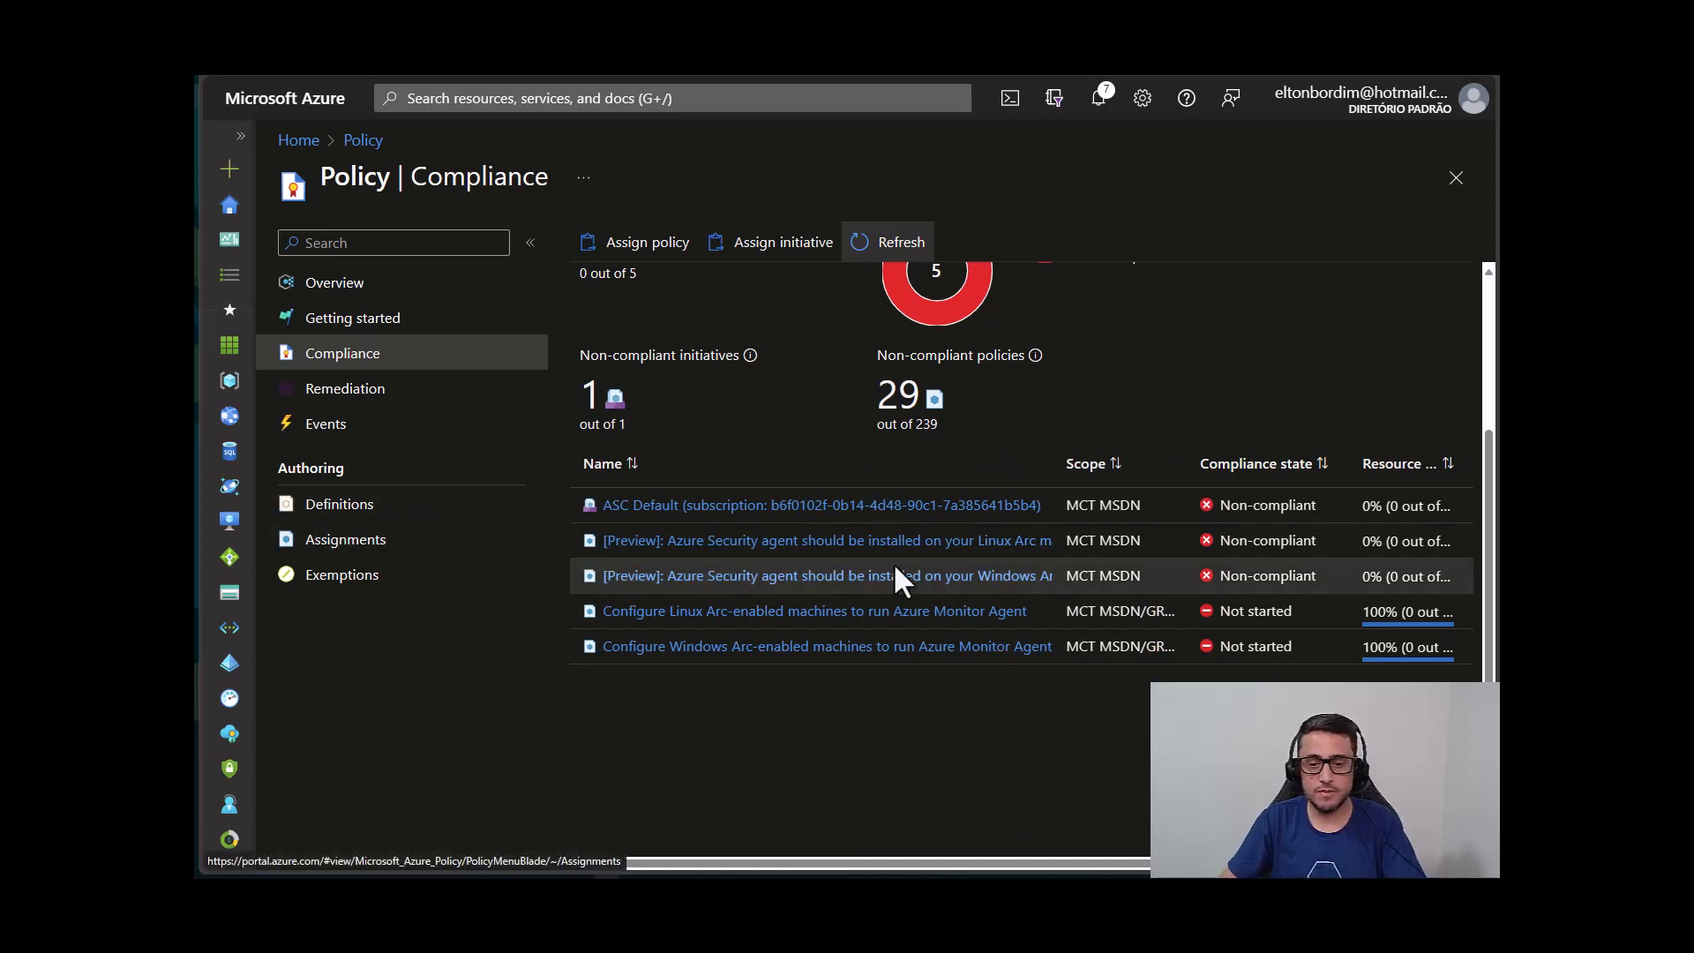
Examine the policies to remediate and the remediation tasks, widening the Policy Definition and Remediation State columns for readability.
click(344, 392)
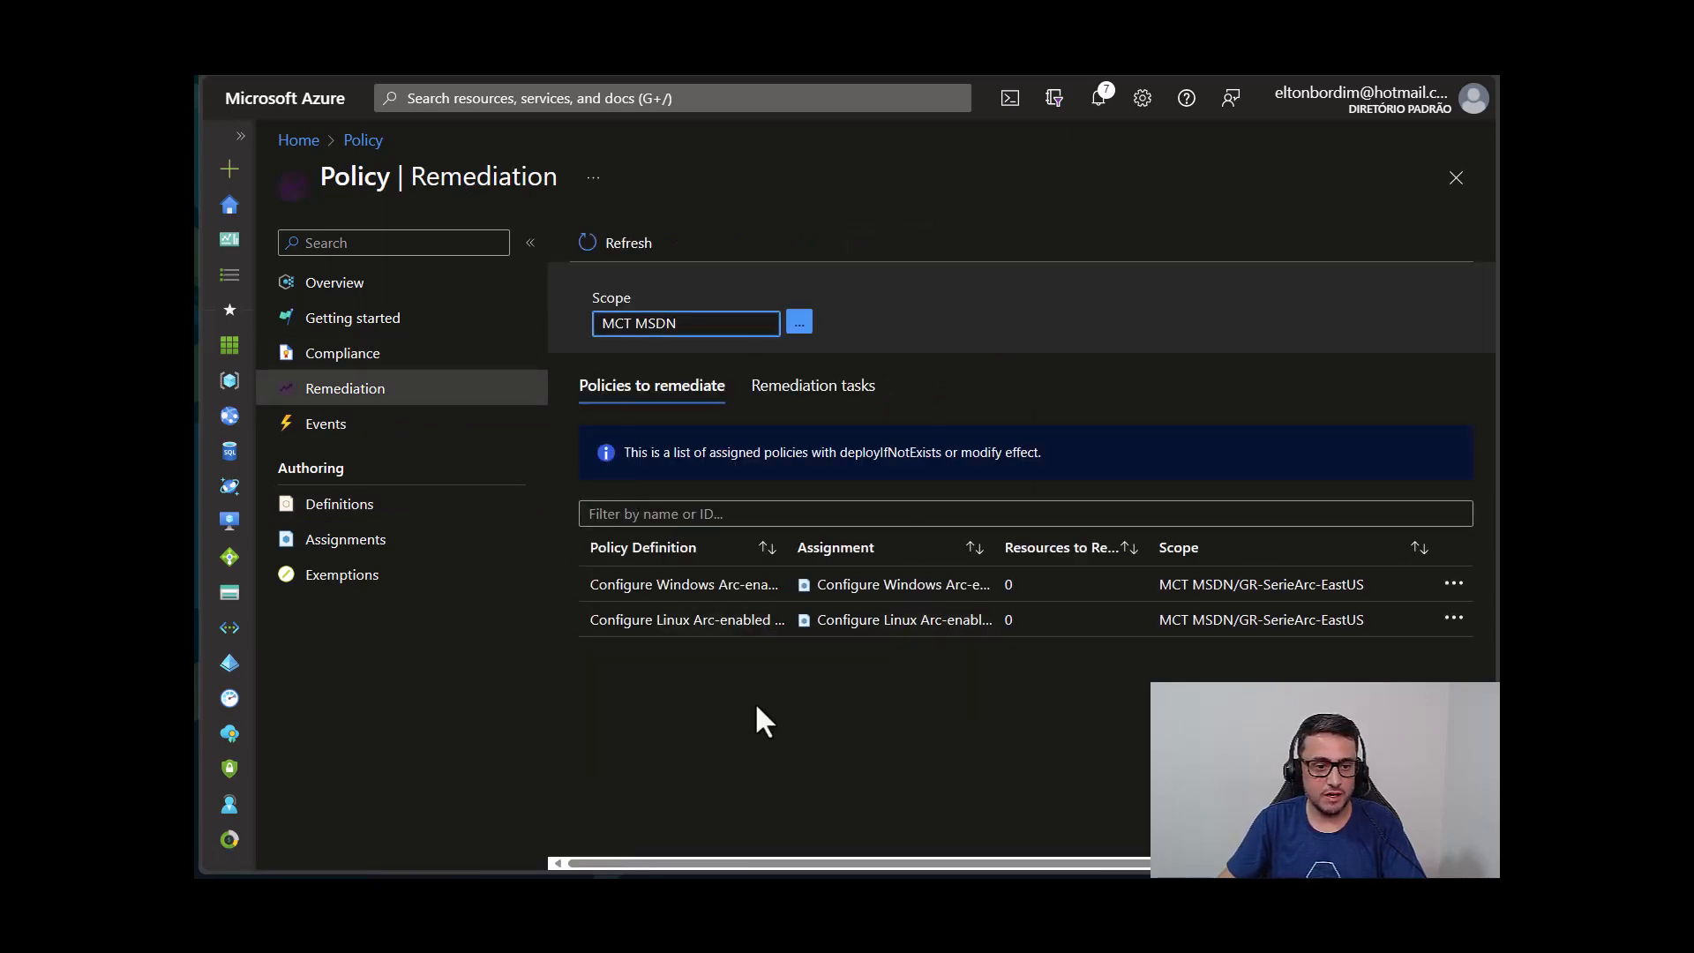
drag(781, 540, 896, 547)
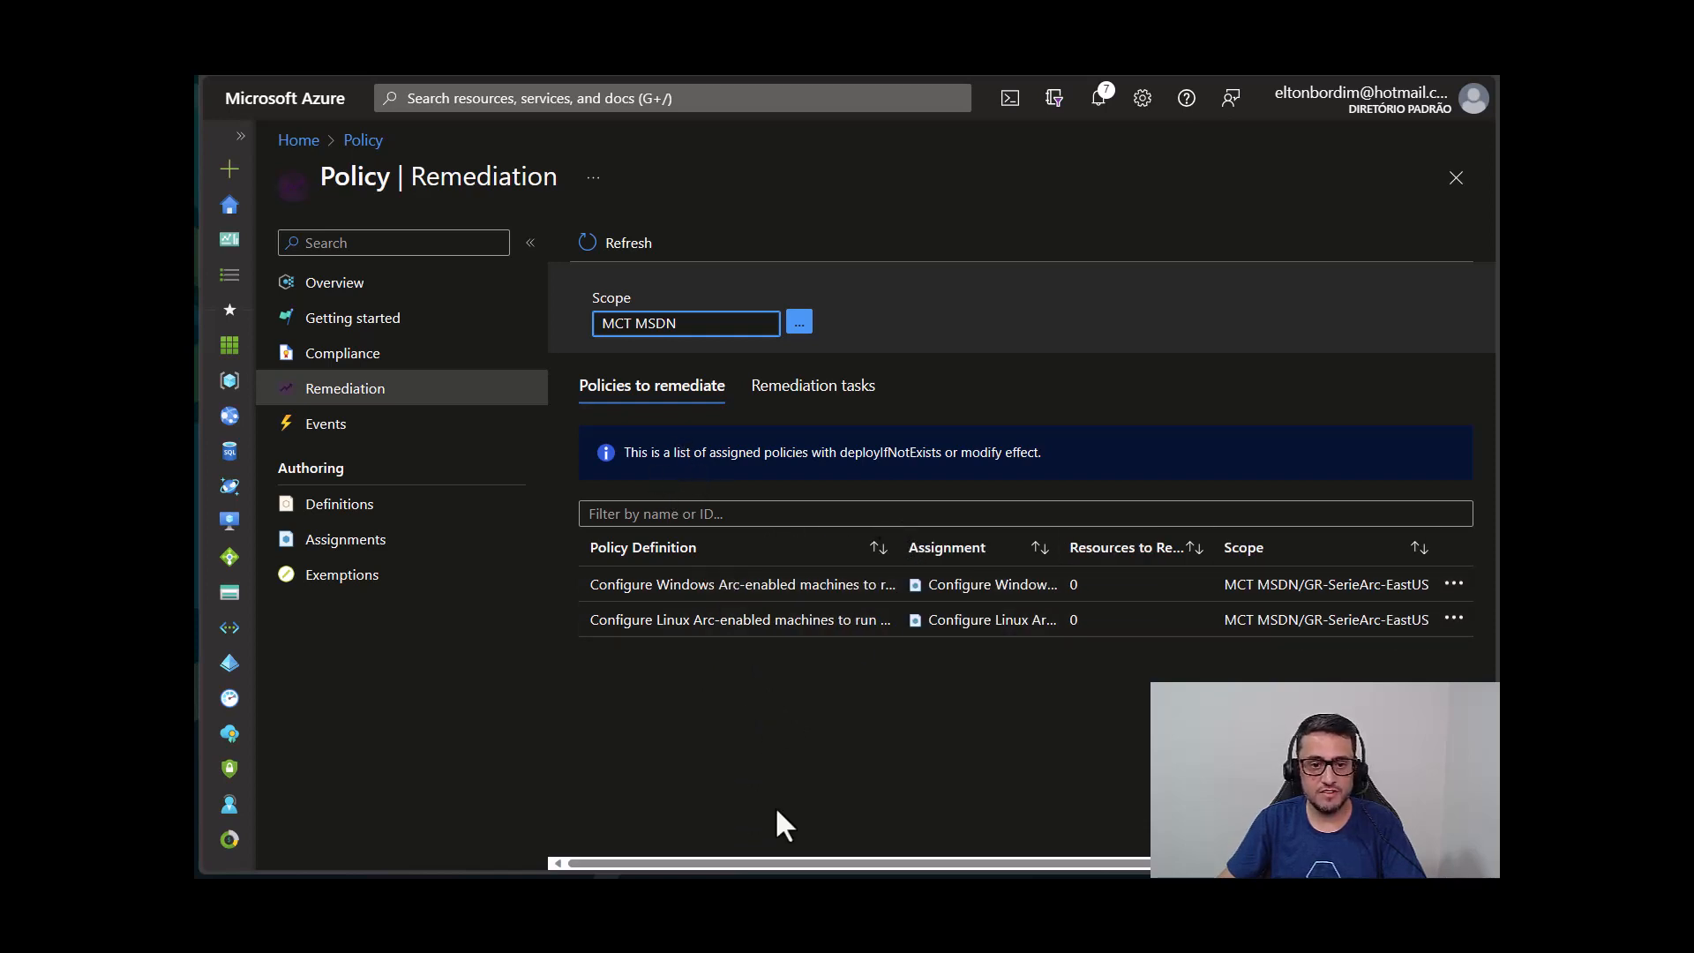
click(825, 388)
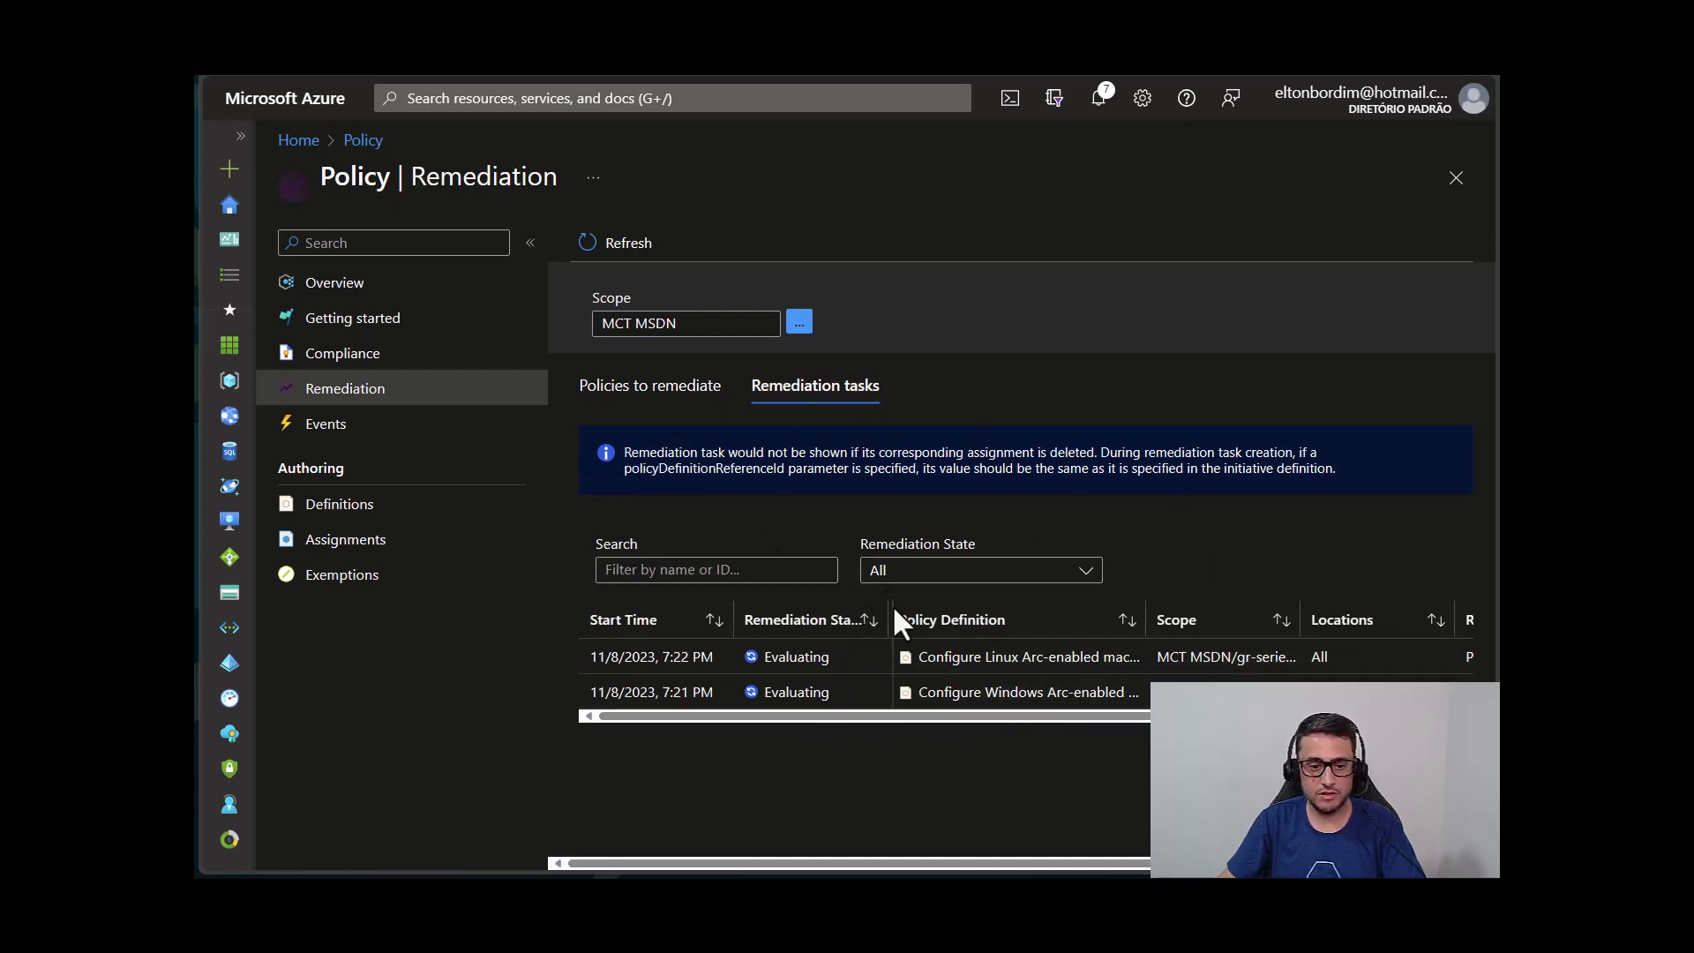
drag(922, 609, 924, 611)
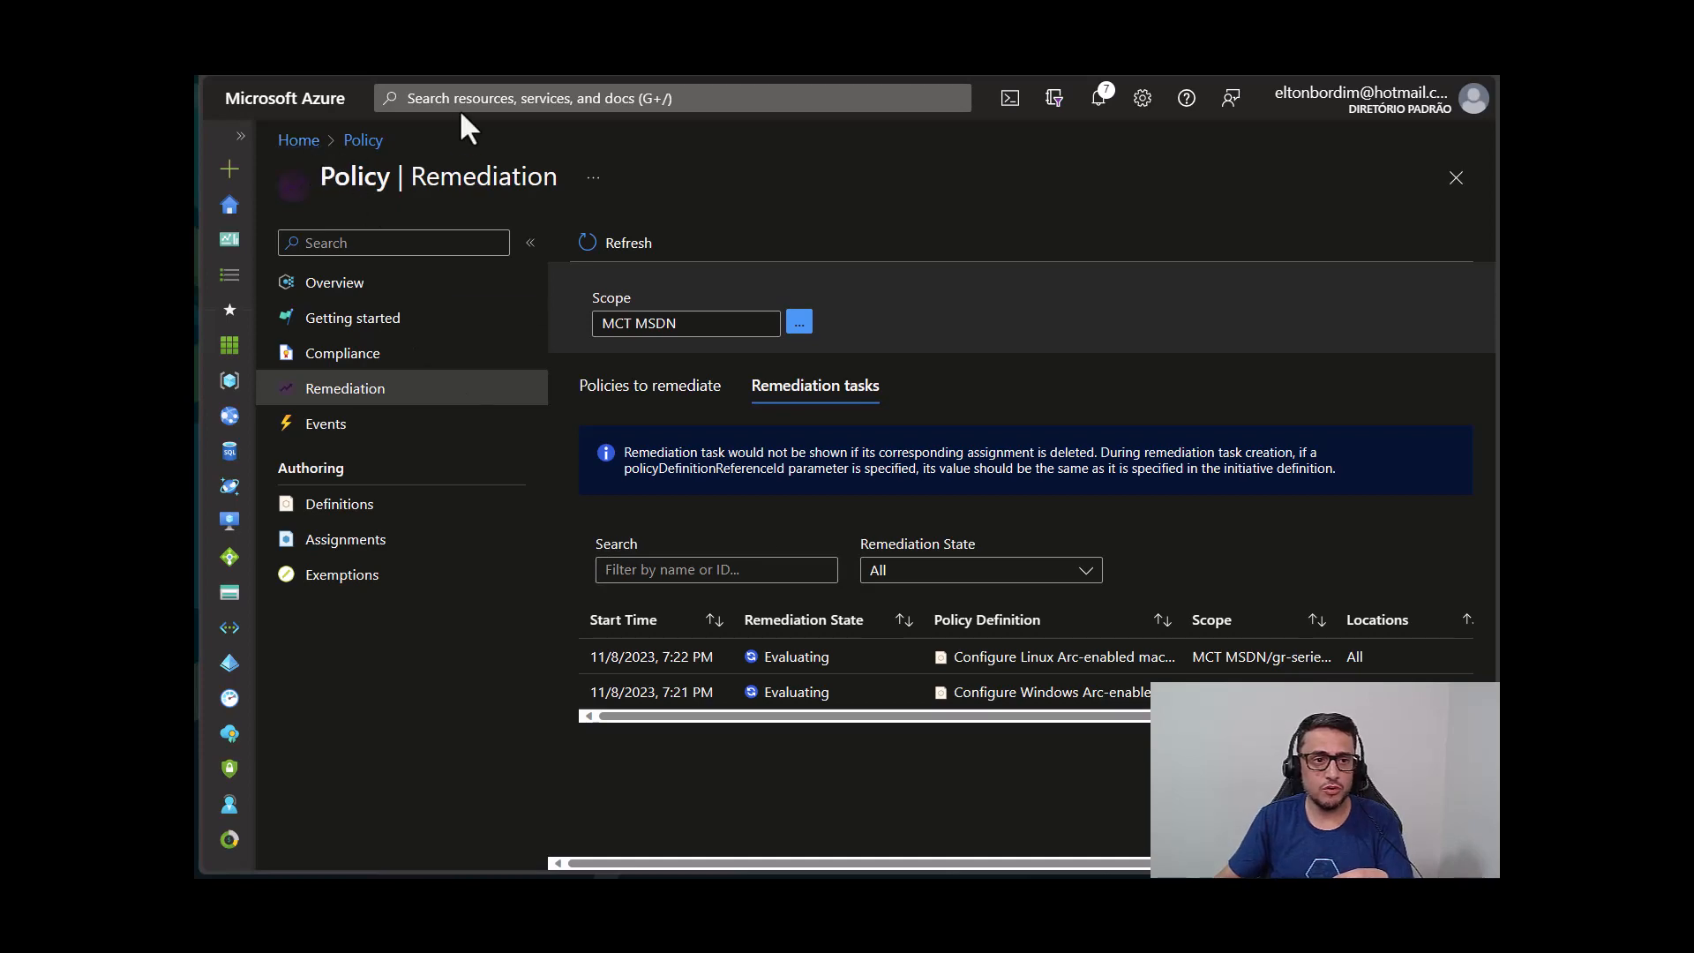
Open the ARC-VM12 machine from the Azure Arc machines list and examine its available operations, monitoring and automation features.
click(499, 103)
click(551, 455)
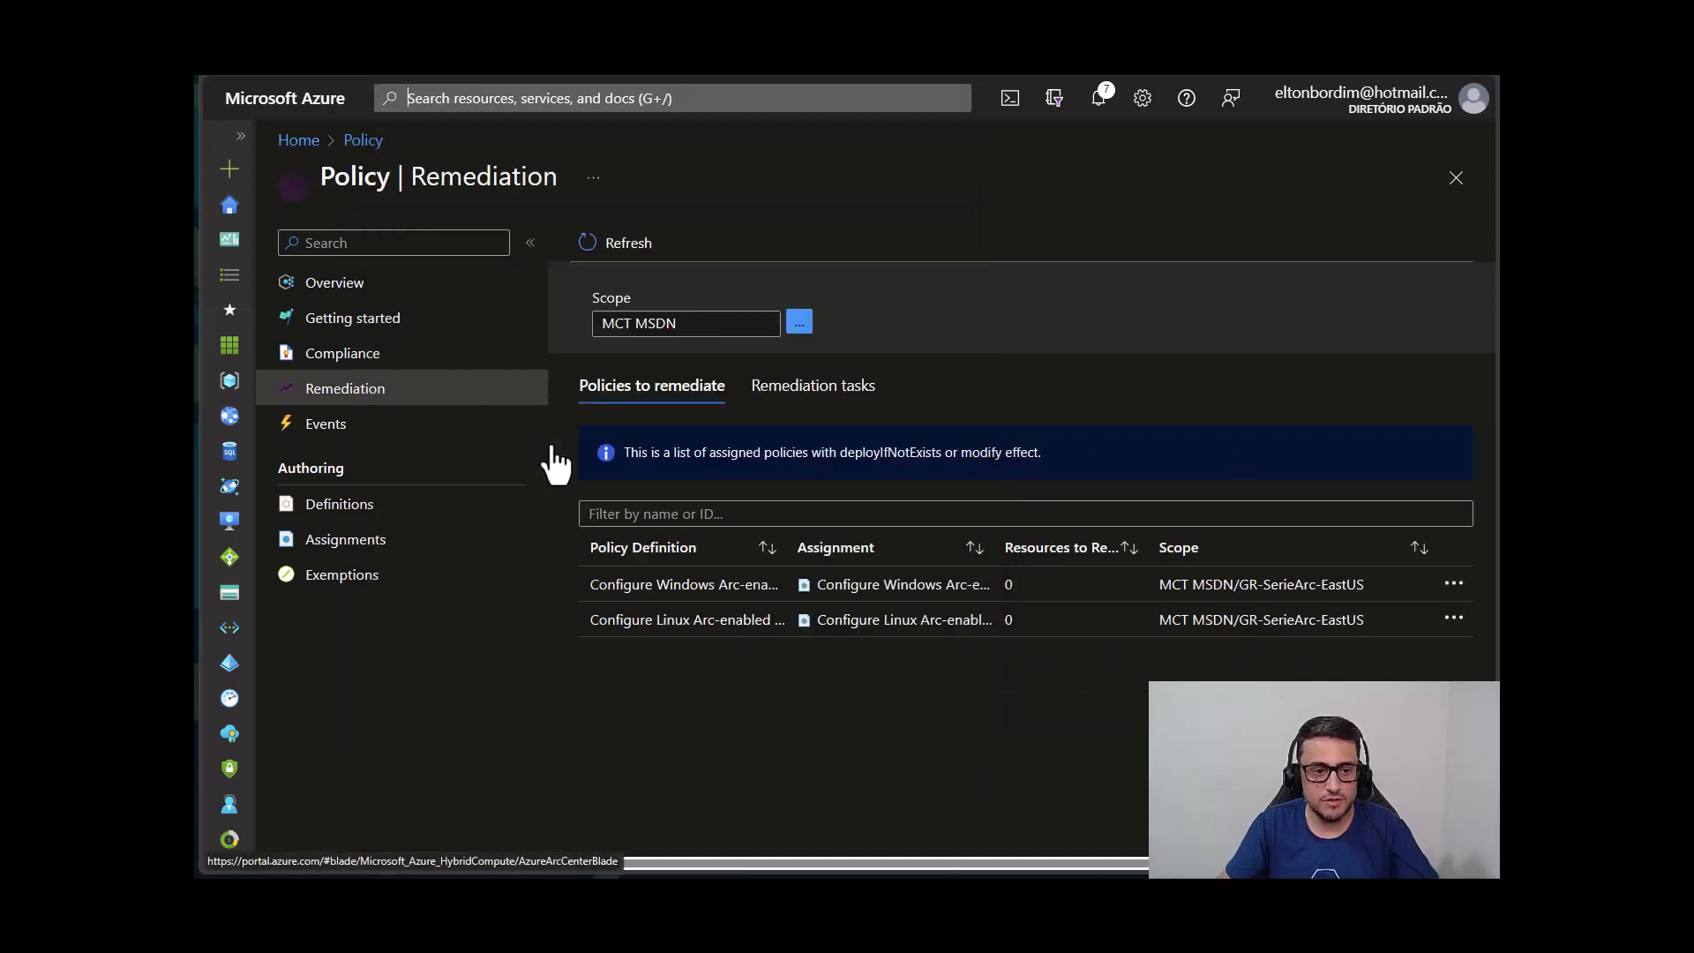
click(336, 655)
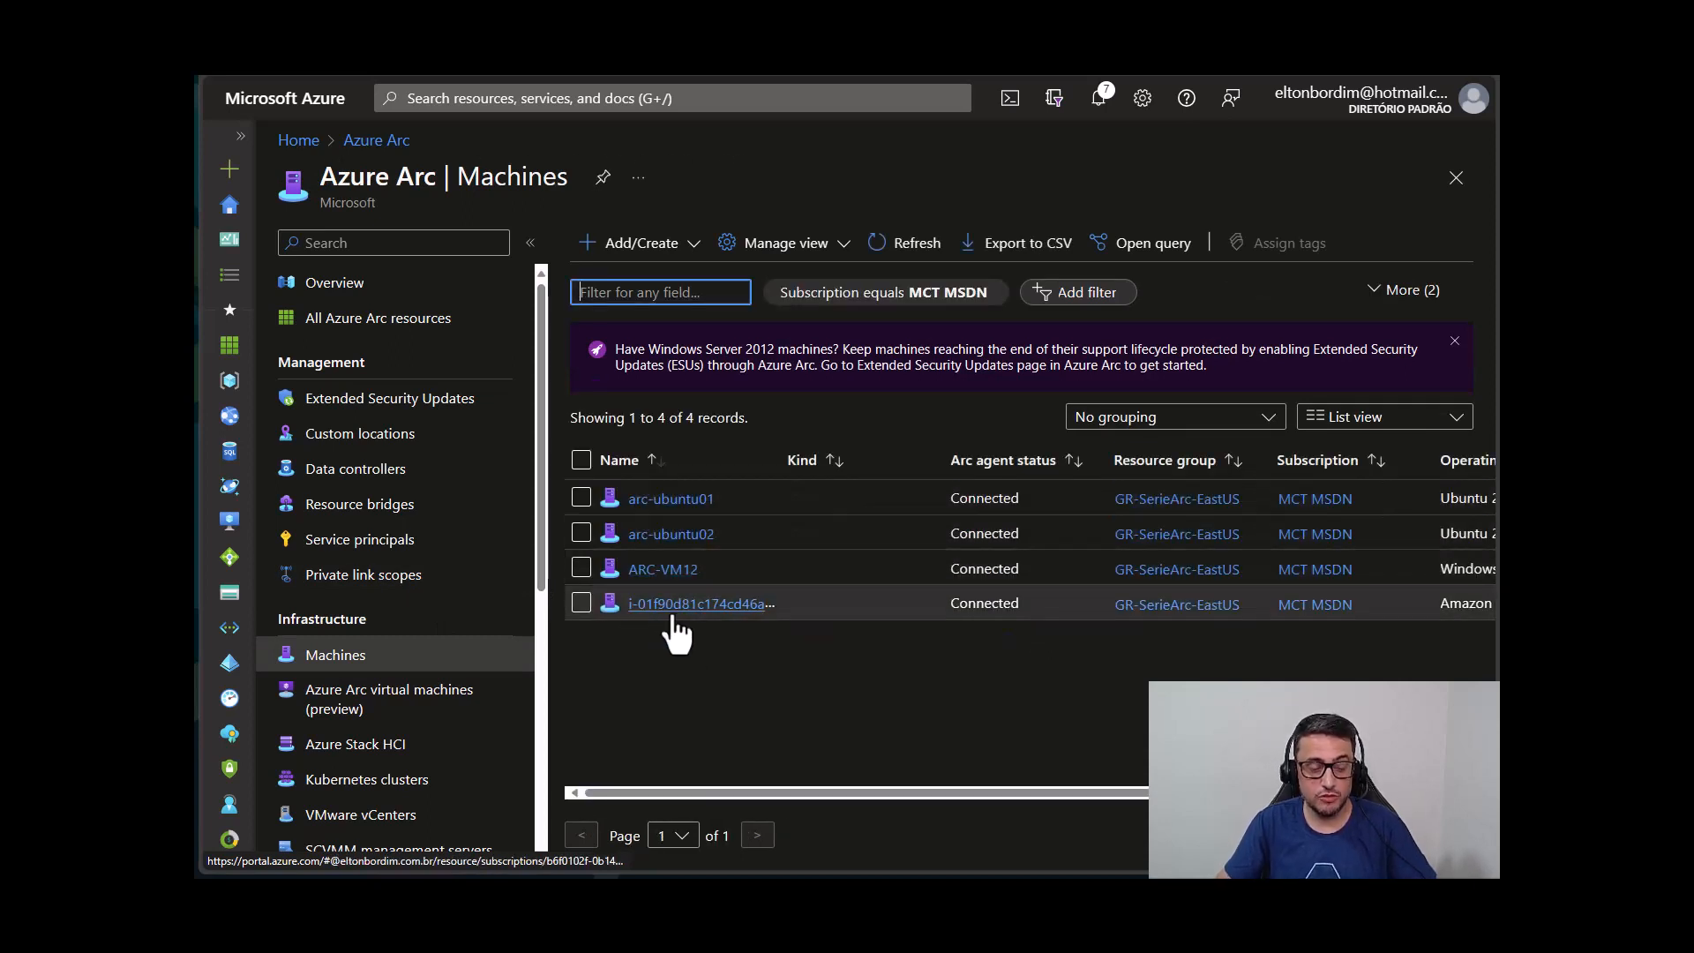
click(651, 580)
scroll(378, 596, down, 3)
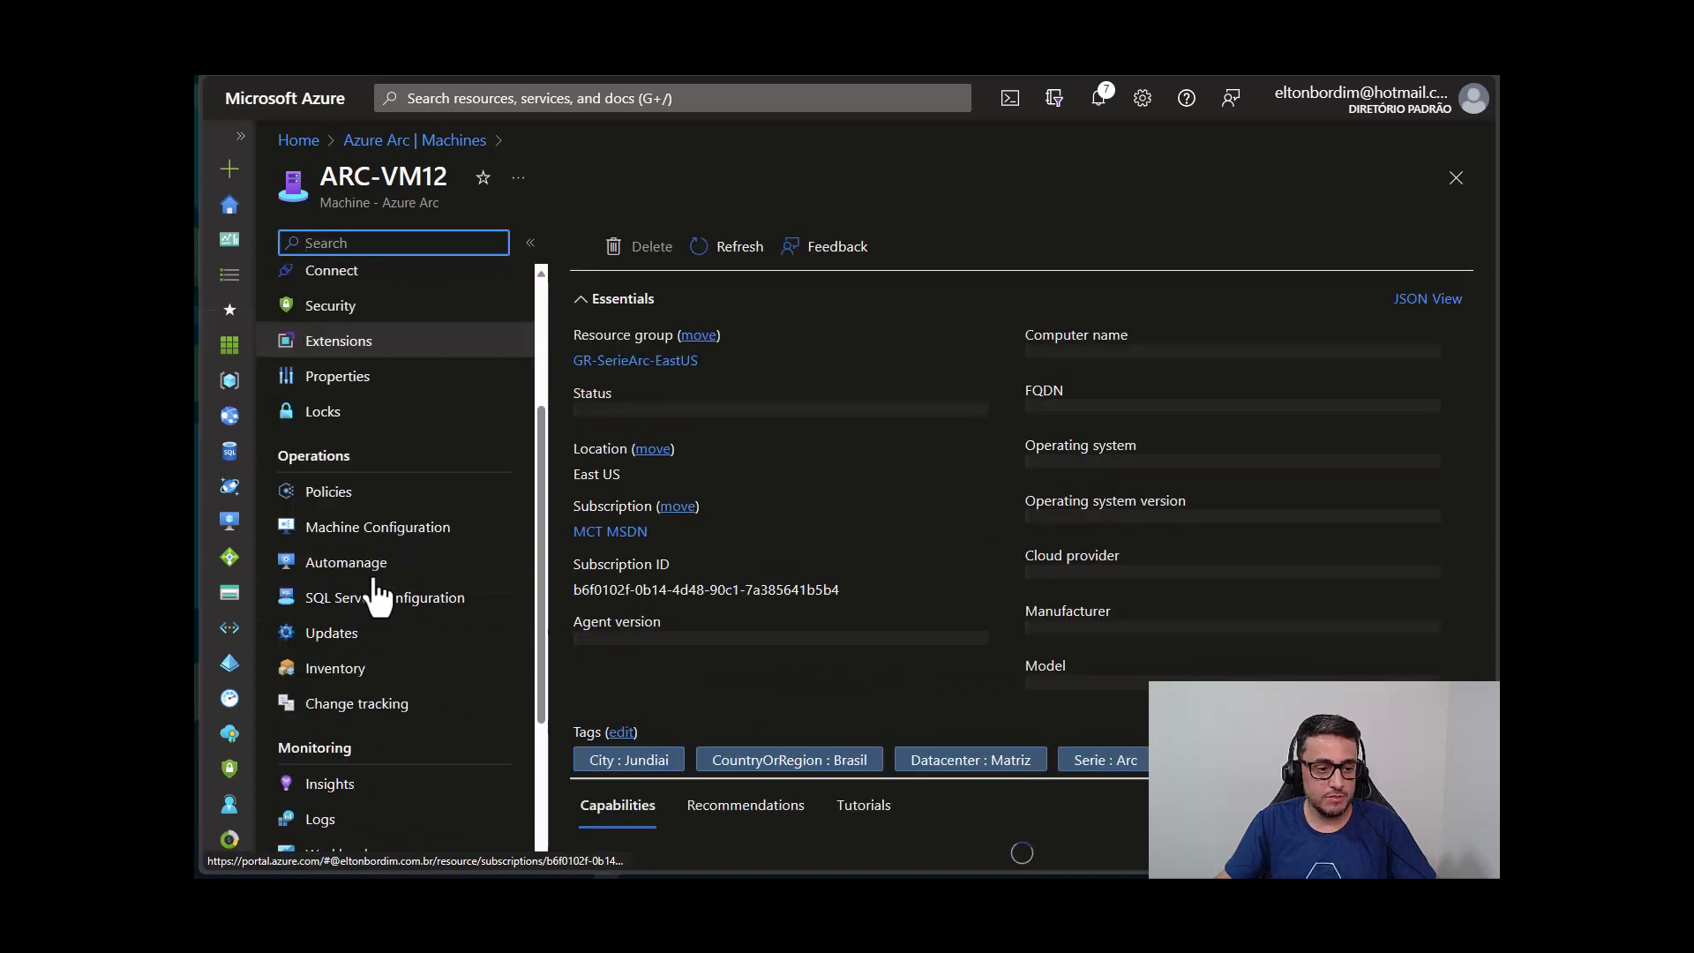
scroll(378, 595, down, 2)
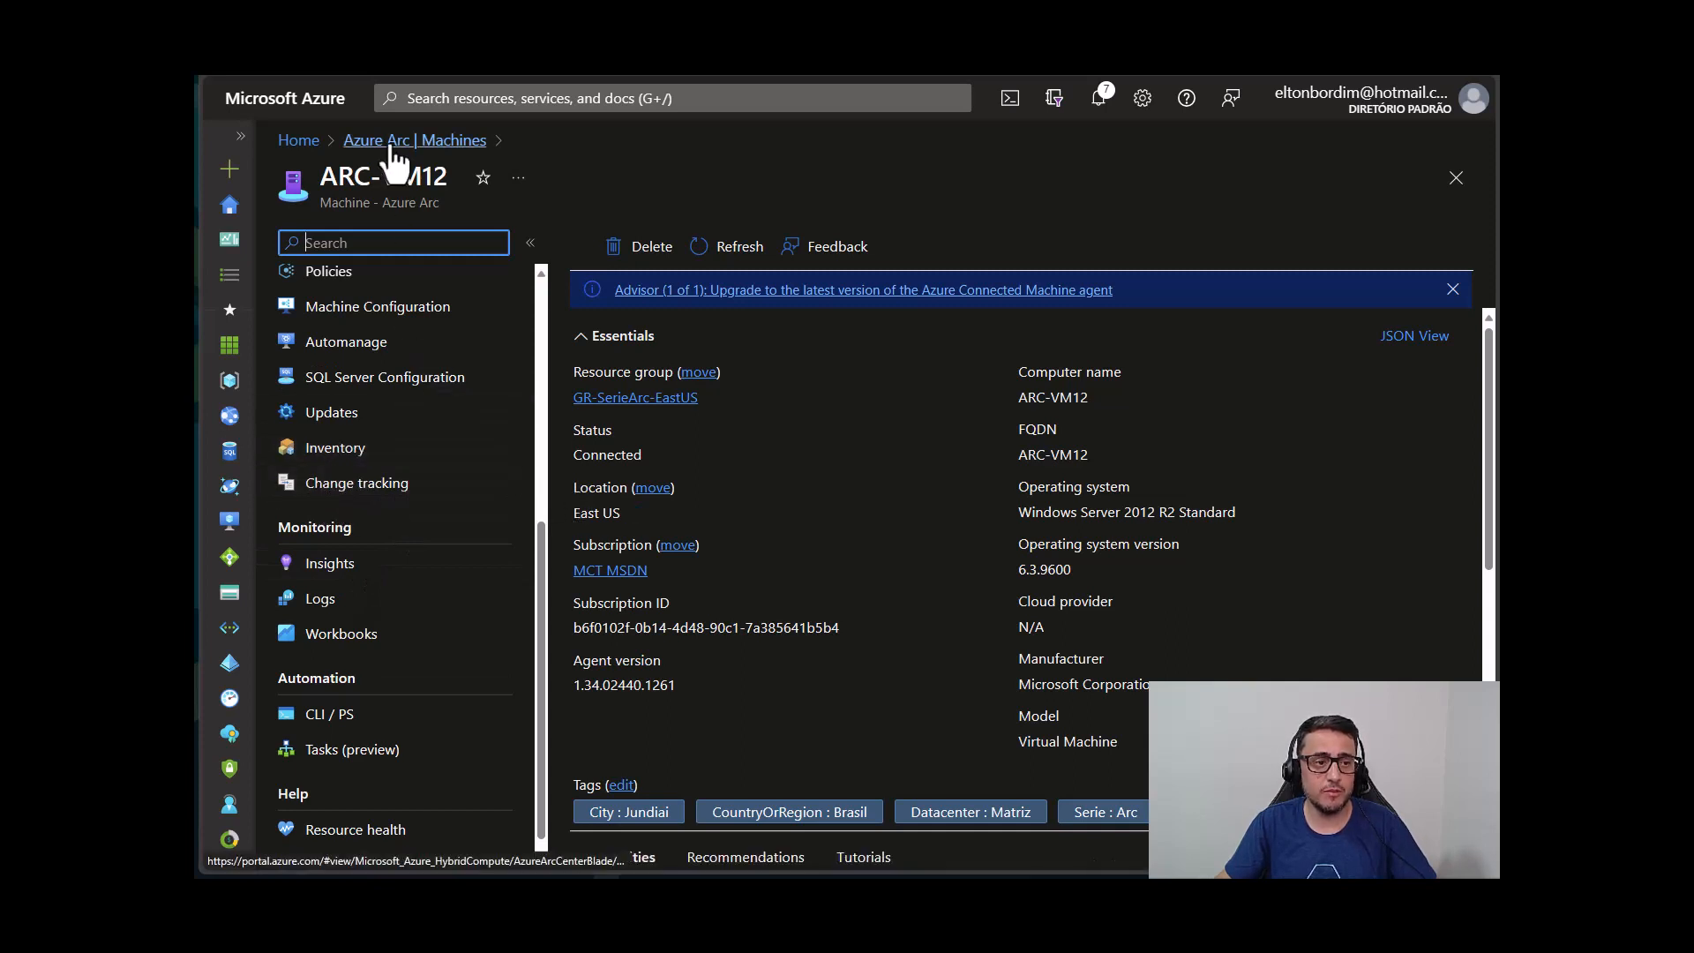
Start a new initiative assignment in Policy and set its scope to the GR-SerieArc-EastUS resource group in MCT MSDN.
click(486, 95)
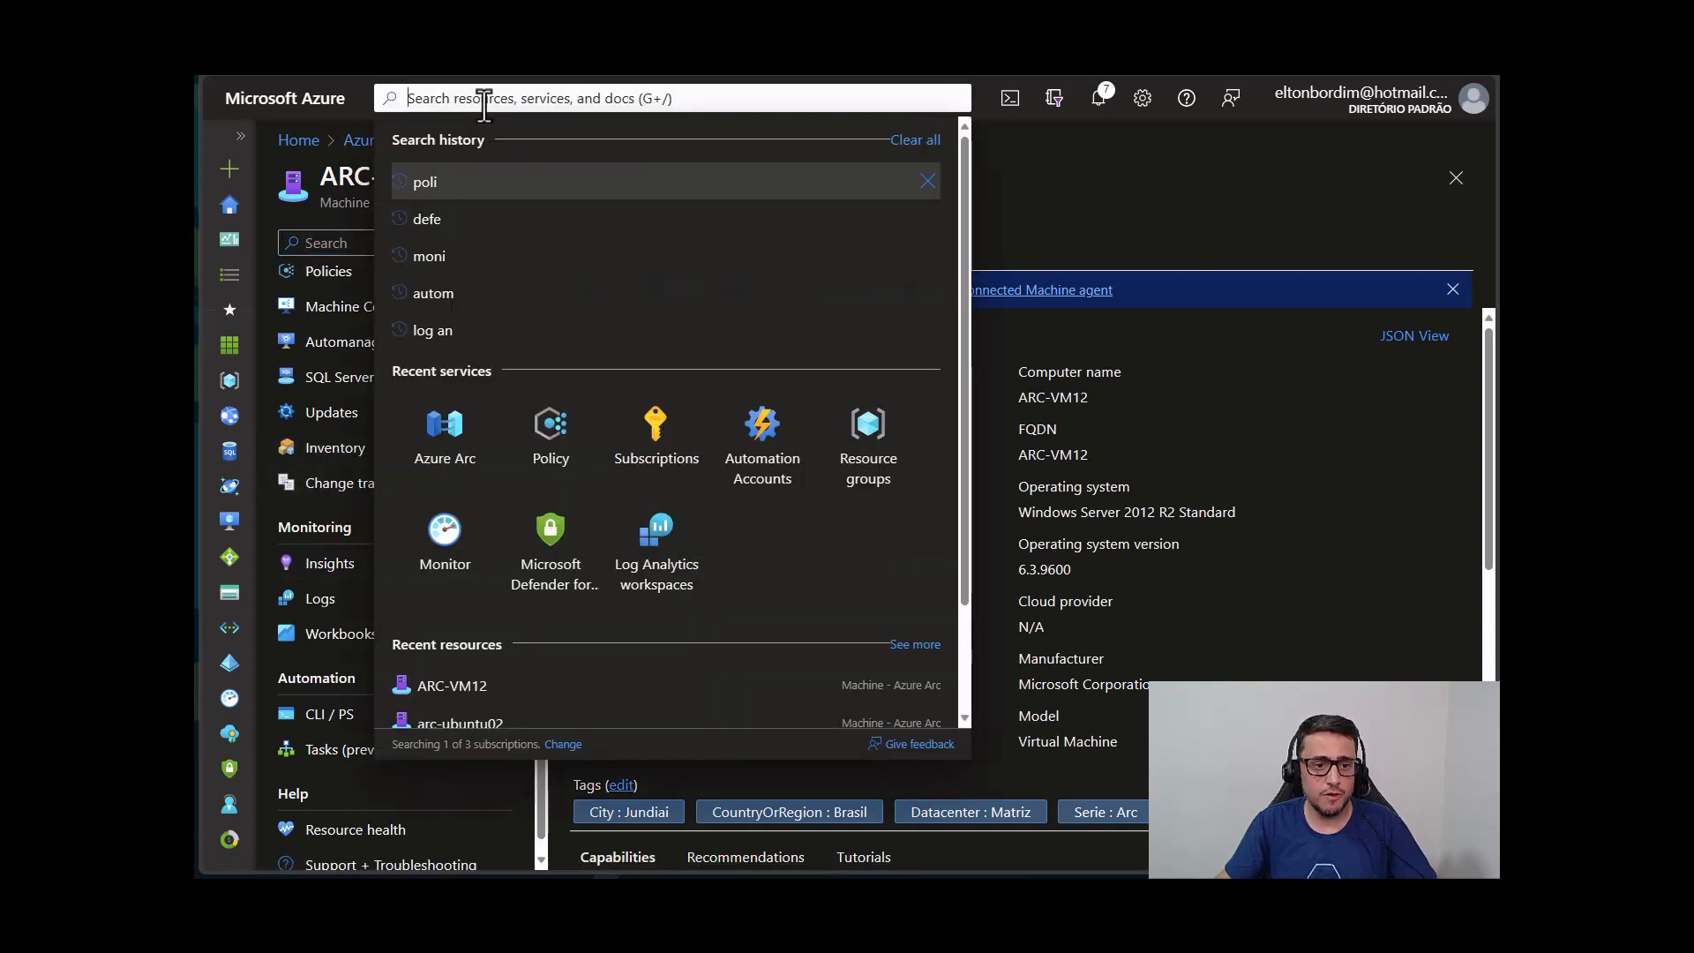
click(549, 437)
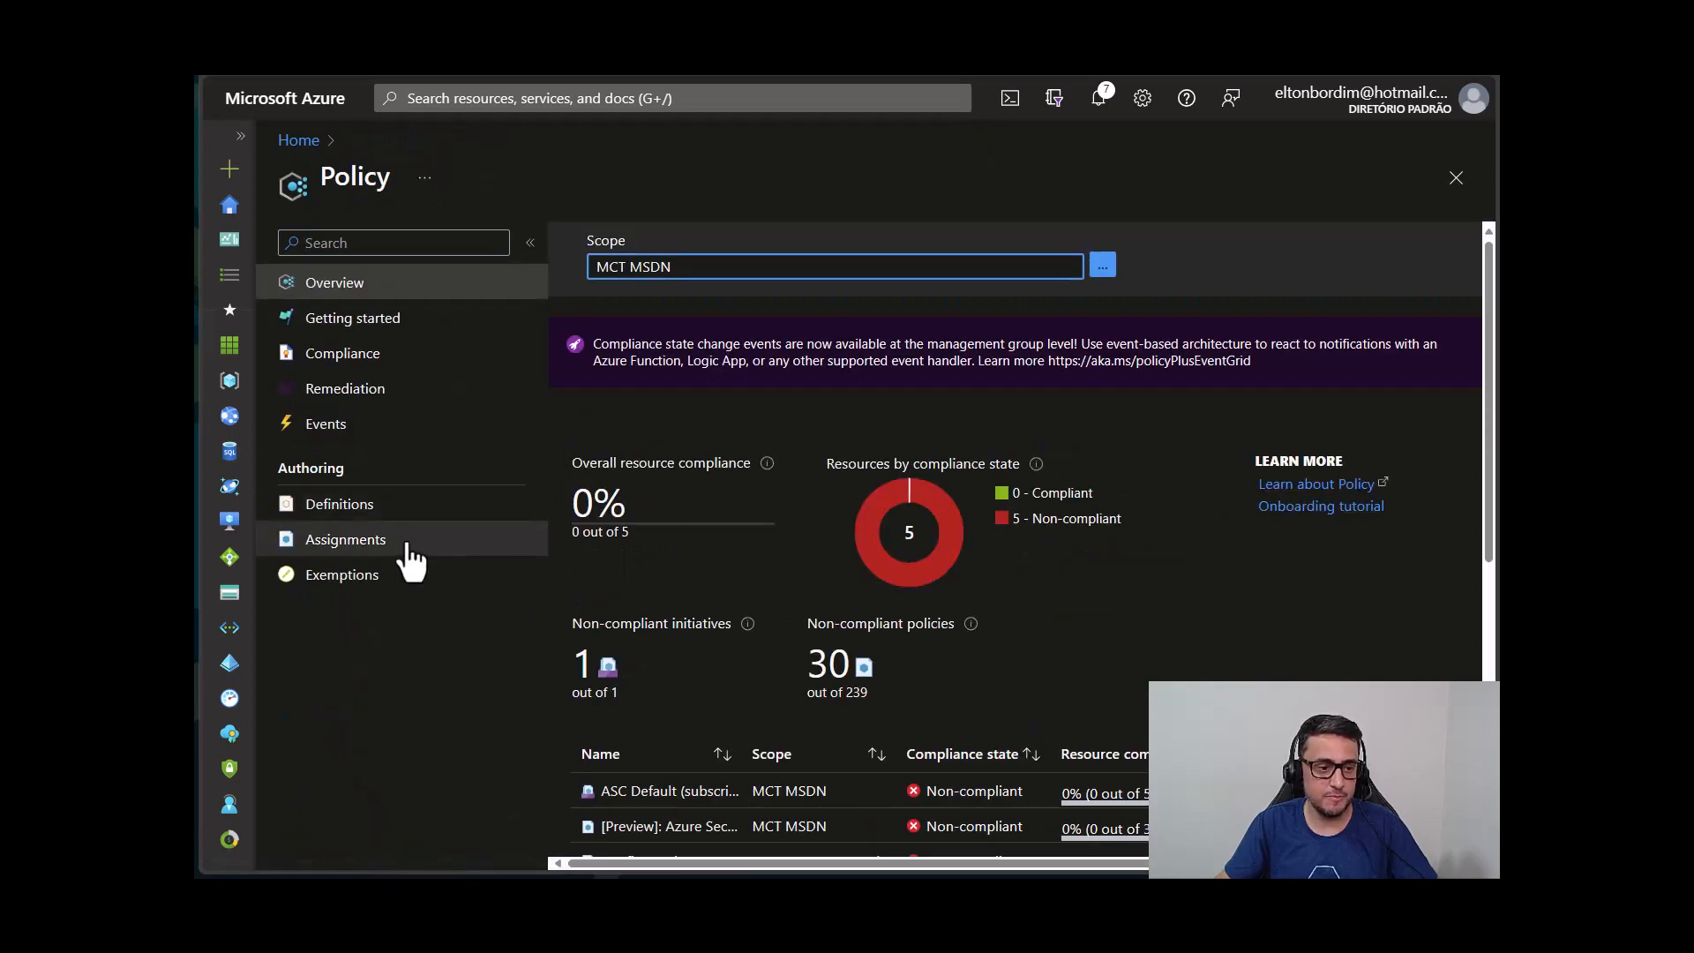
click(341, 543)
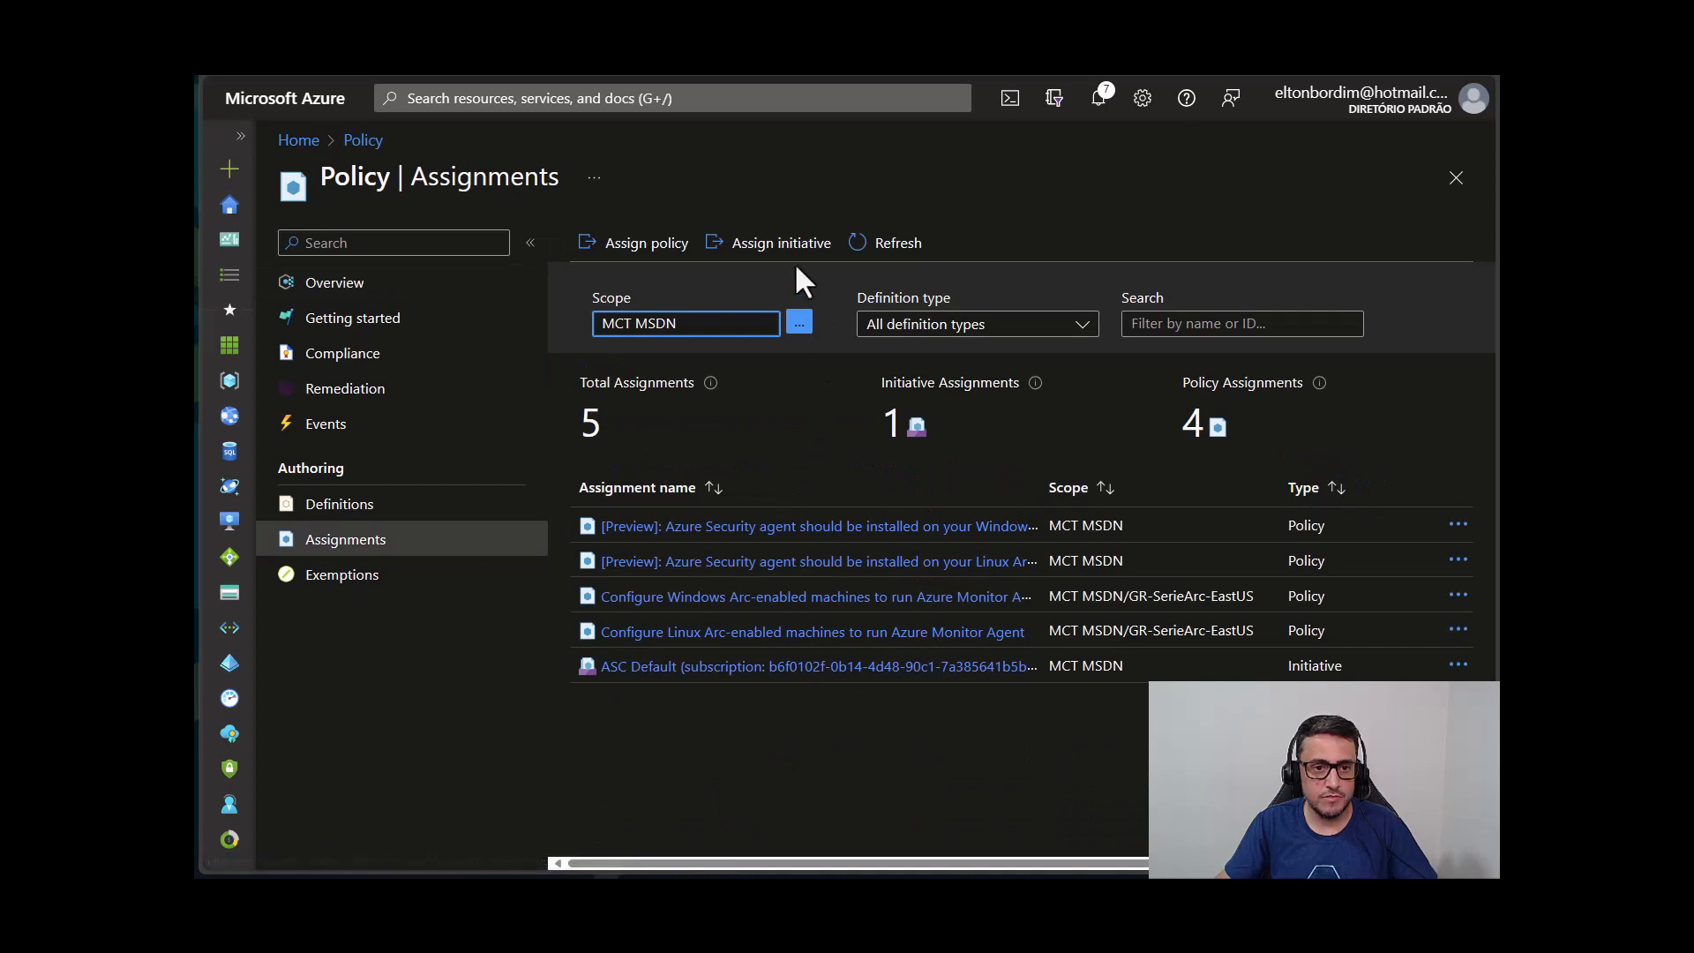
click(781, 250)
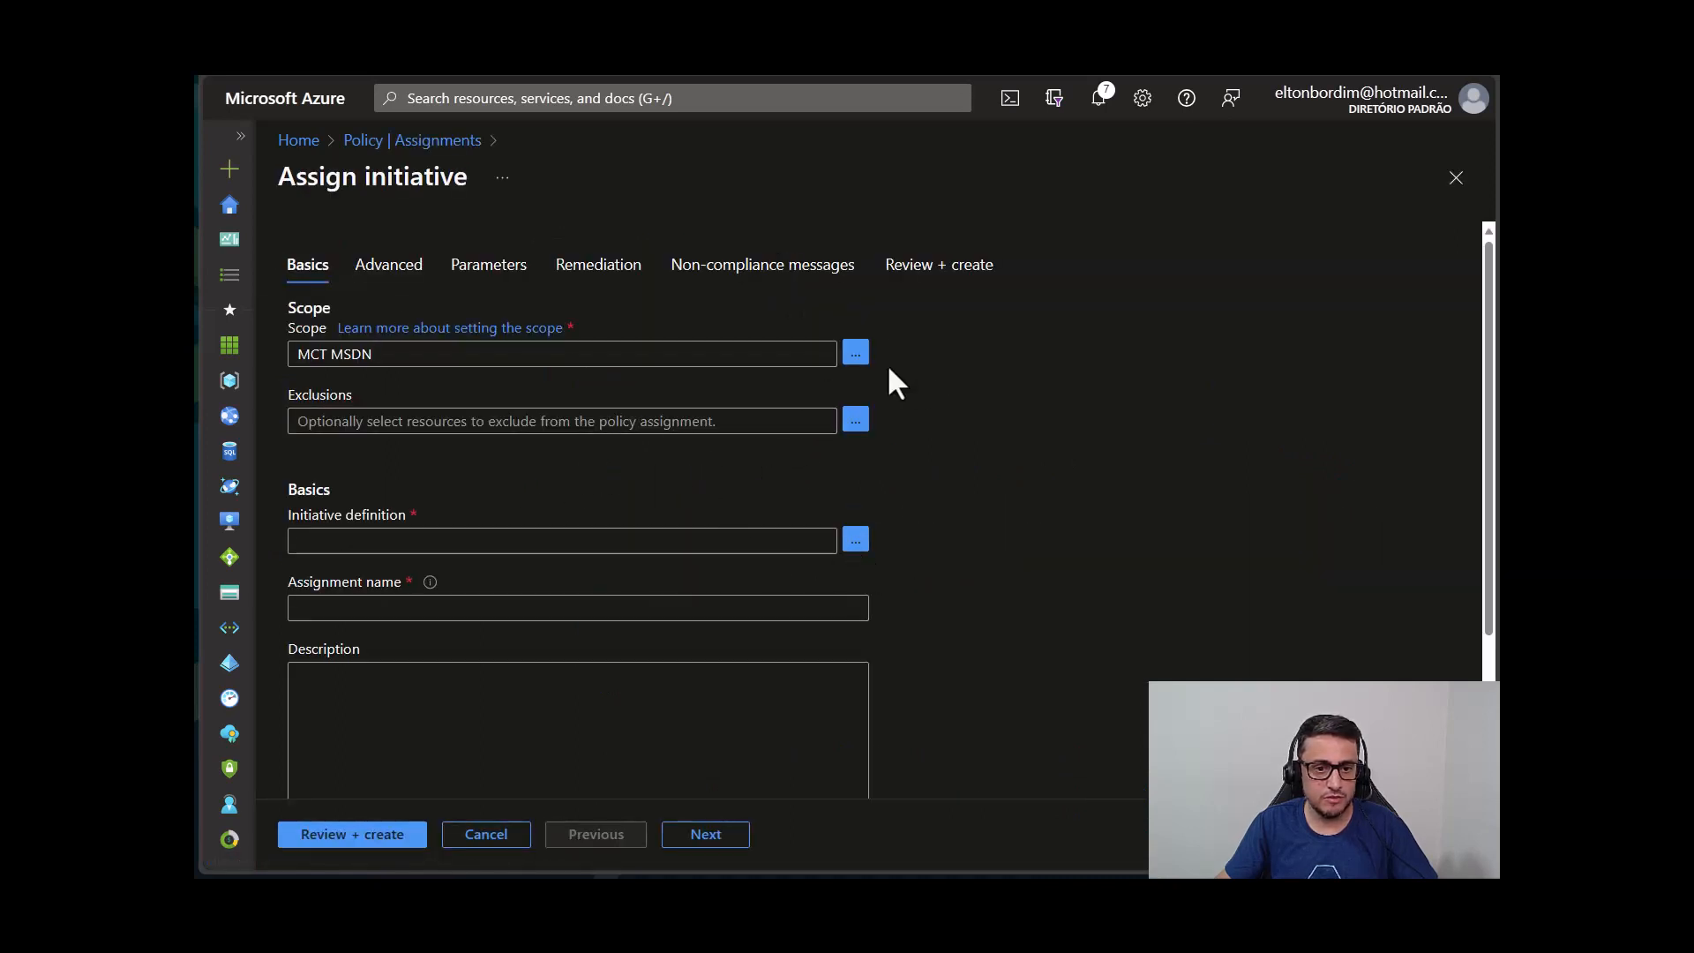
click(860, 364)
click(992, 344)
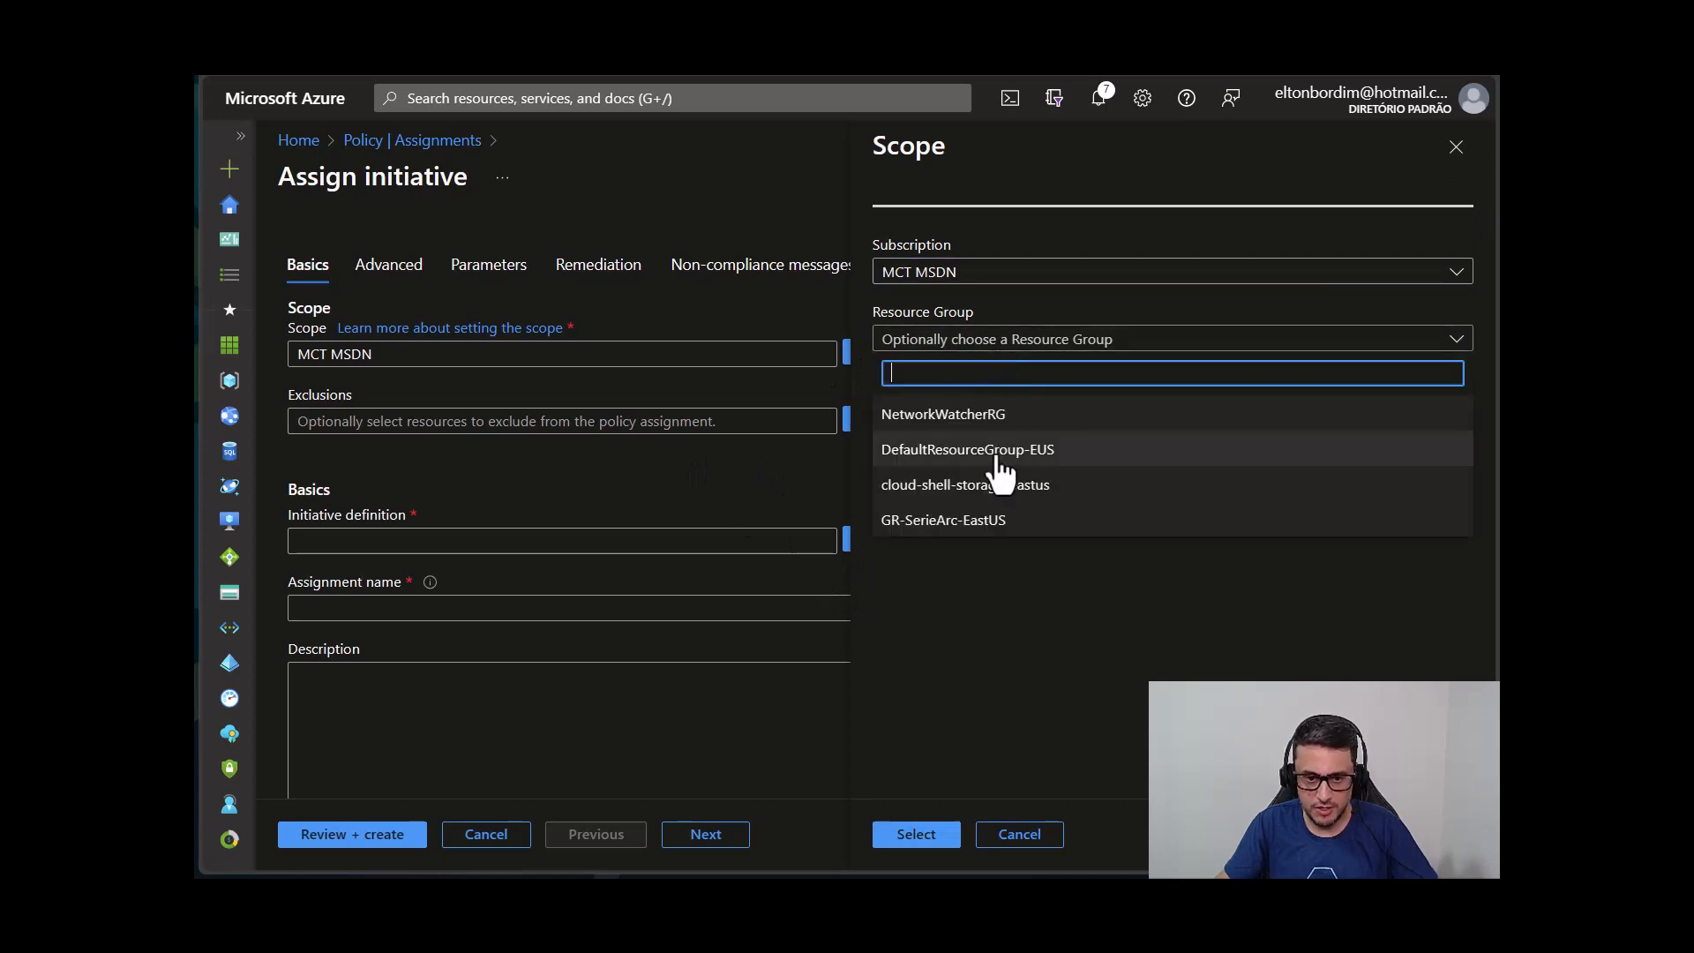
click(996, 531)
click(917, 834)
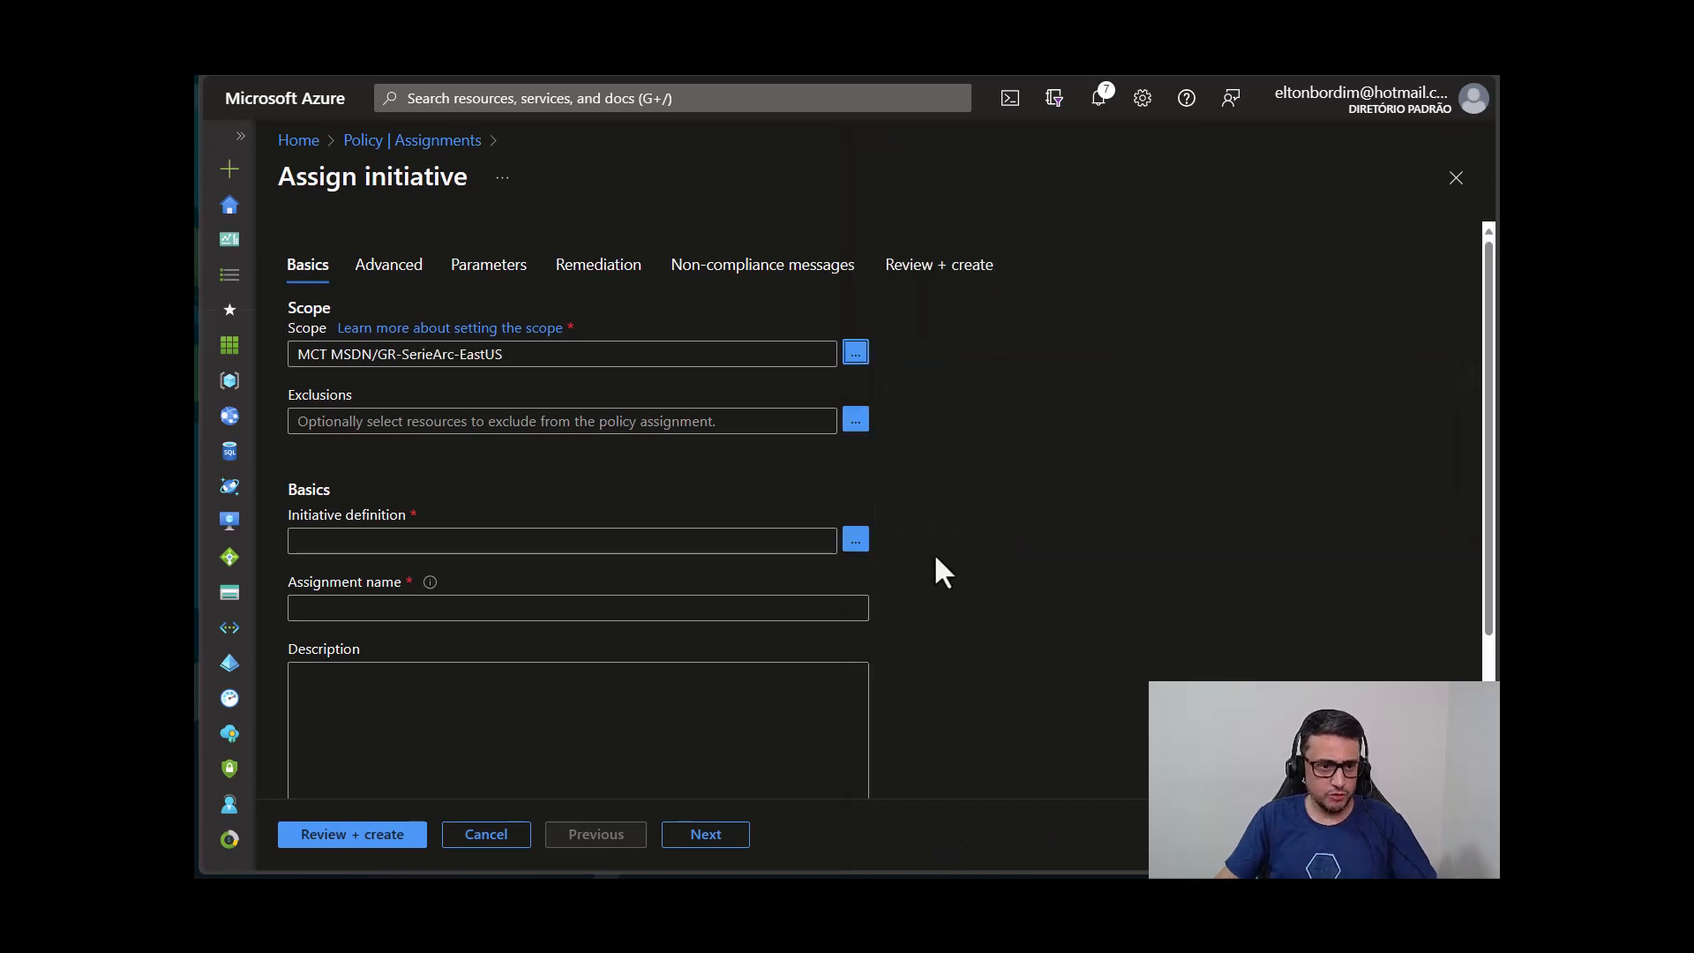
Search the initiative definitions for "chan" and add "[Preview]: Enable ChangeTracking and Inventory for Arc-enabled virtual machines".
click(853, 540)
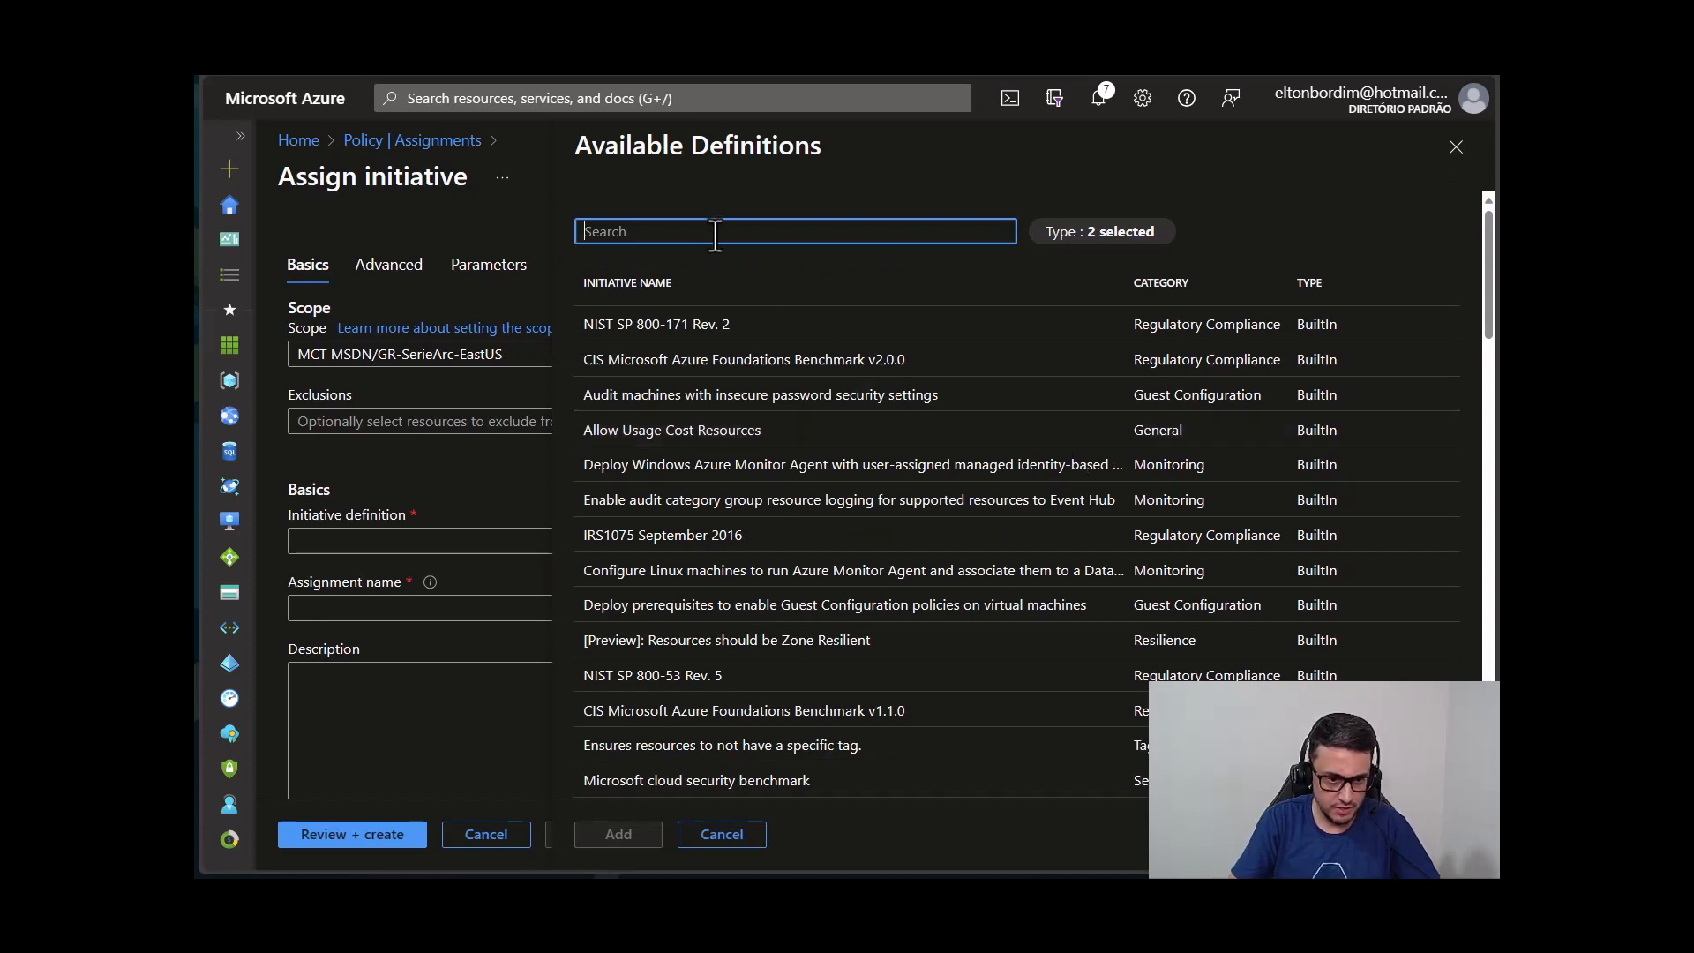
text(chan)
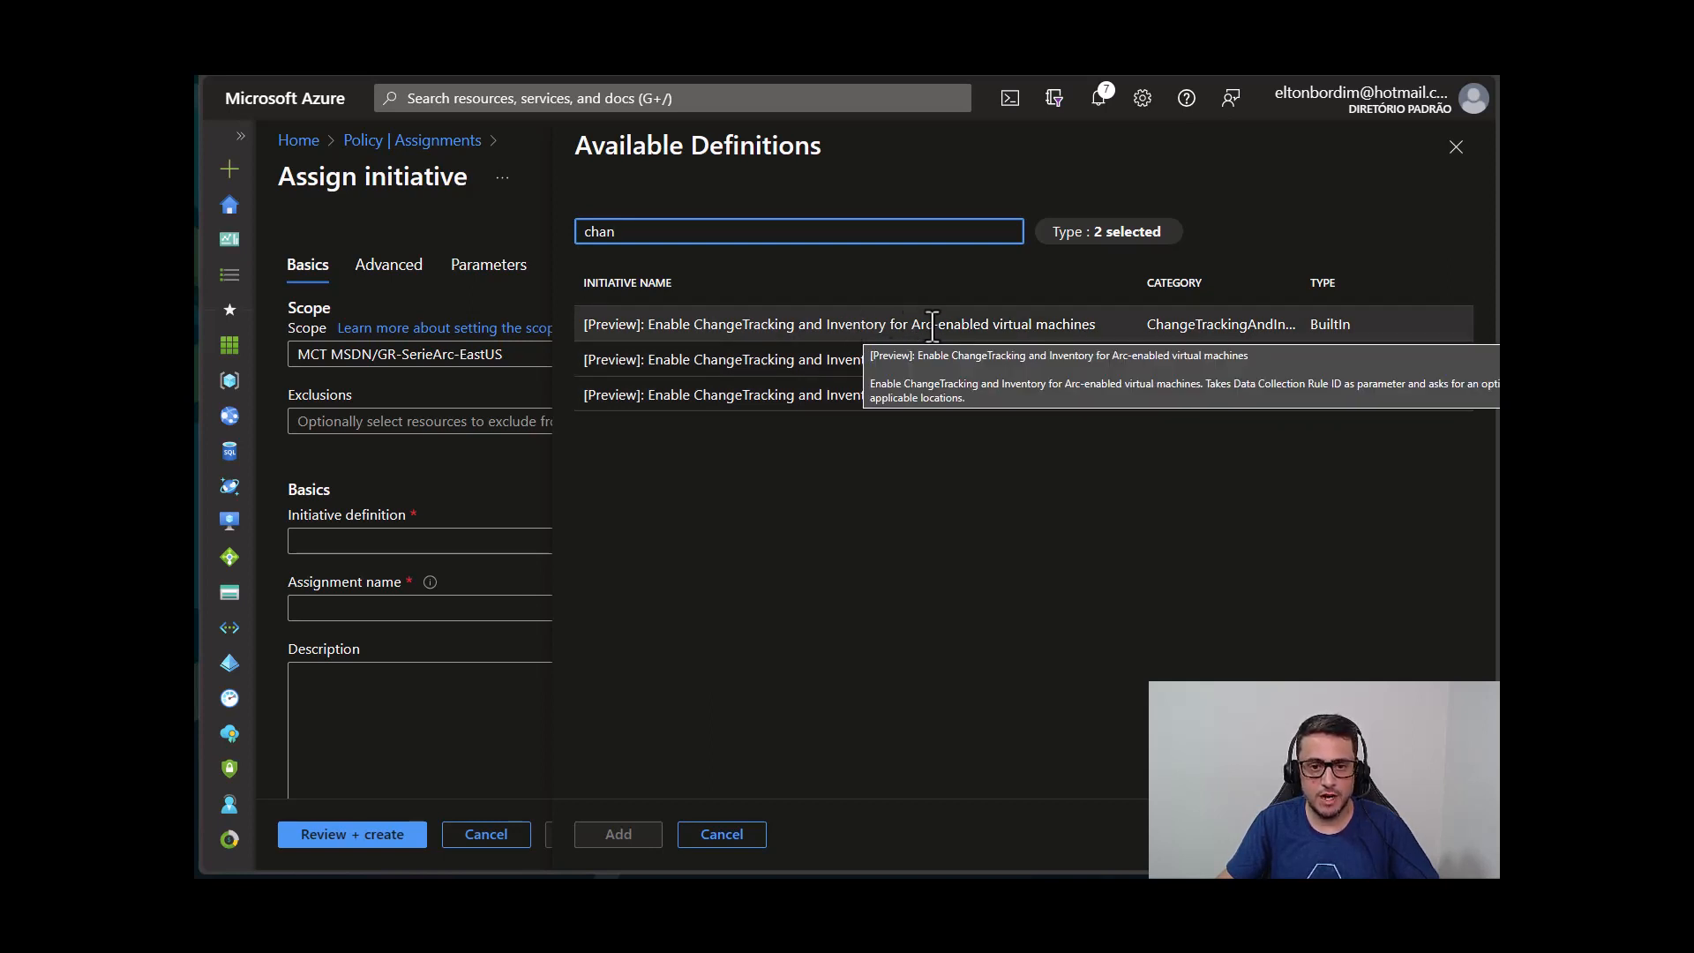
click(895, 326)
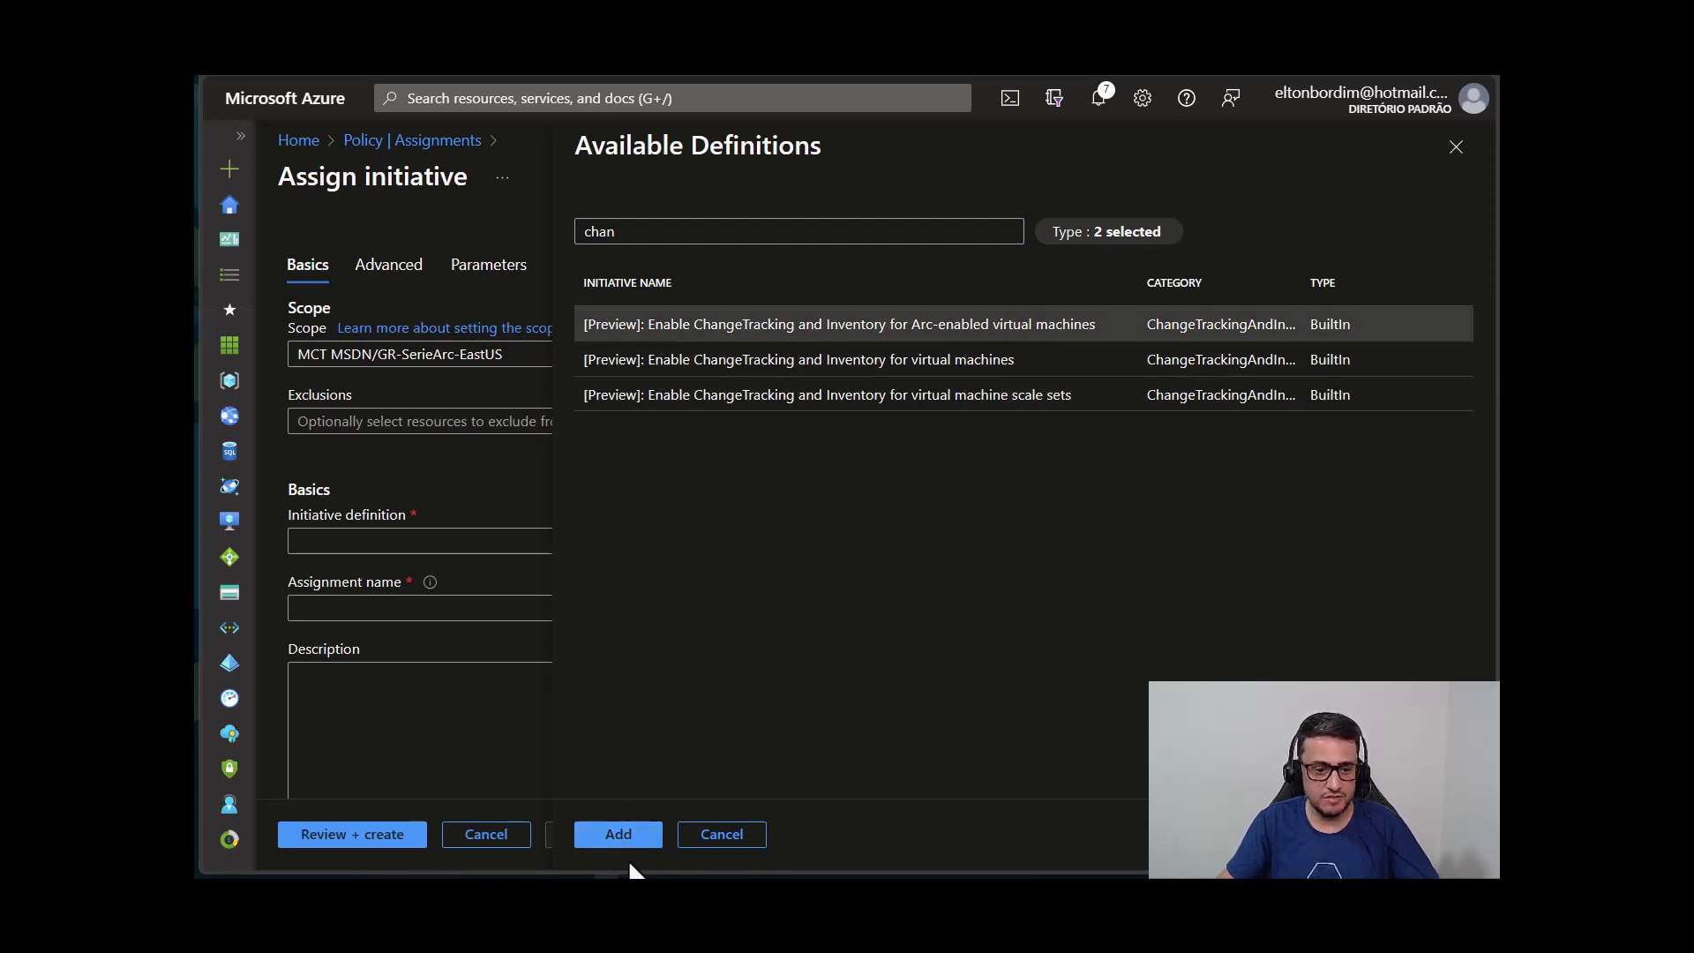
click(644, 838)
scroll(963, 590, down, 2)
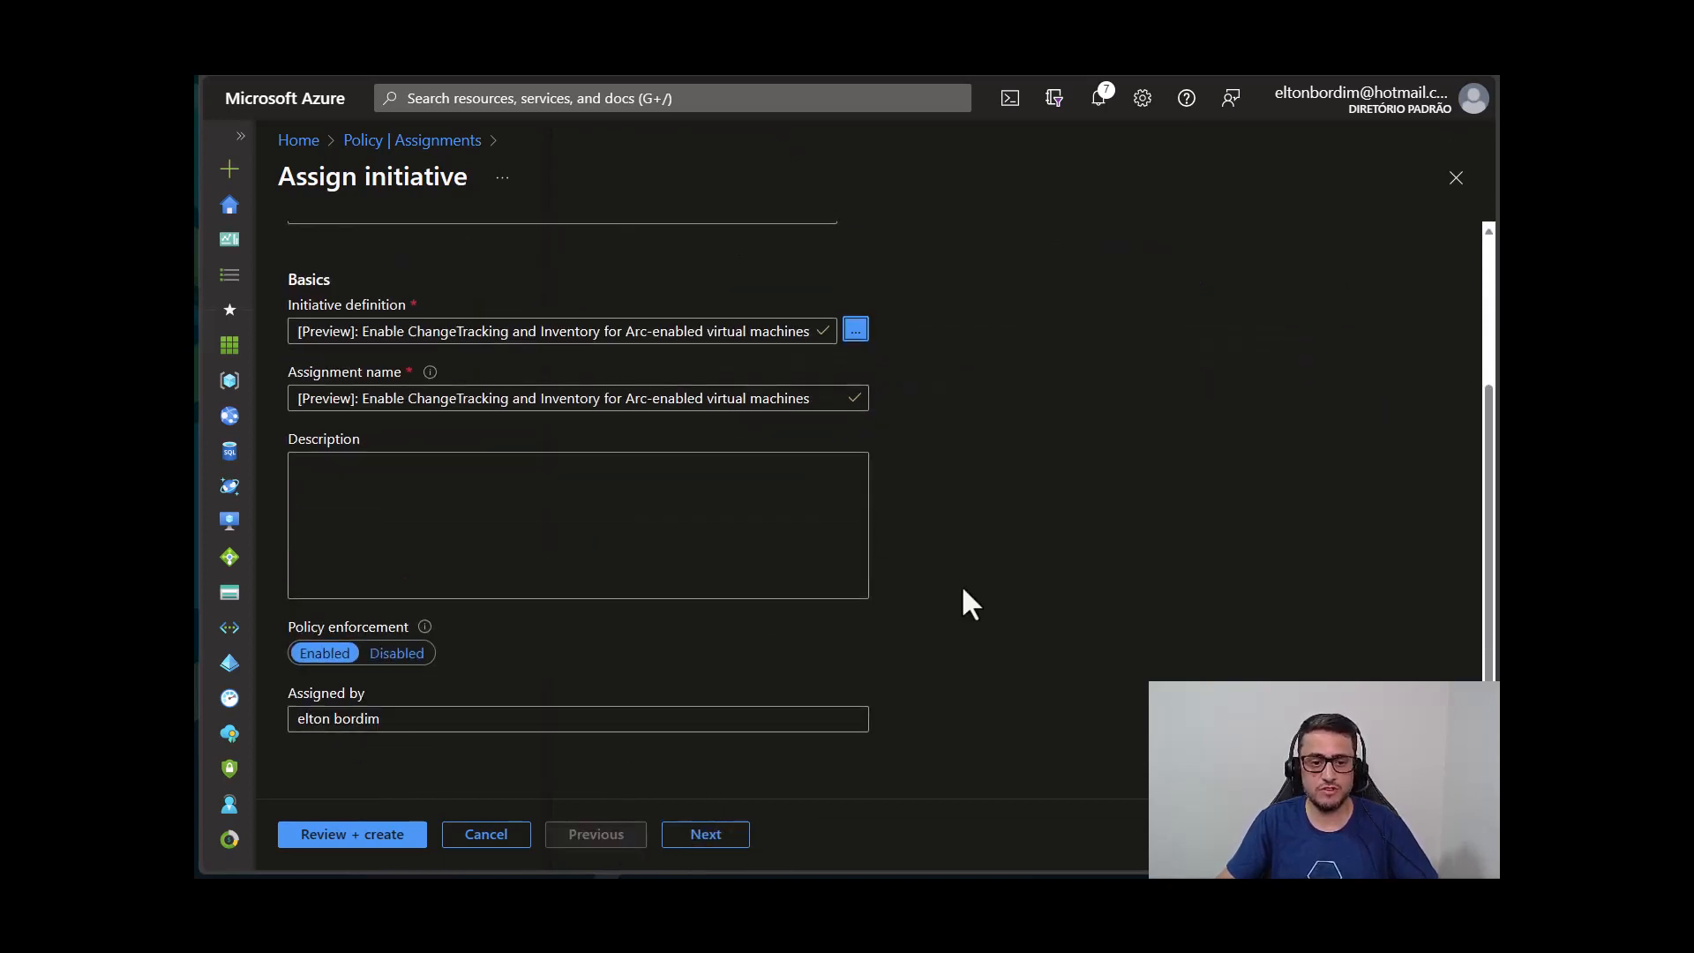
scroll(963, 589, up, 2)
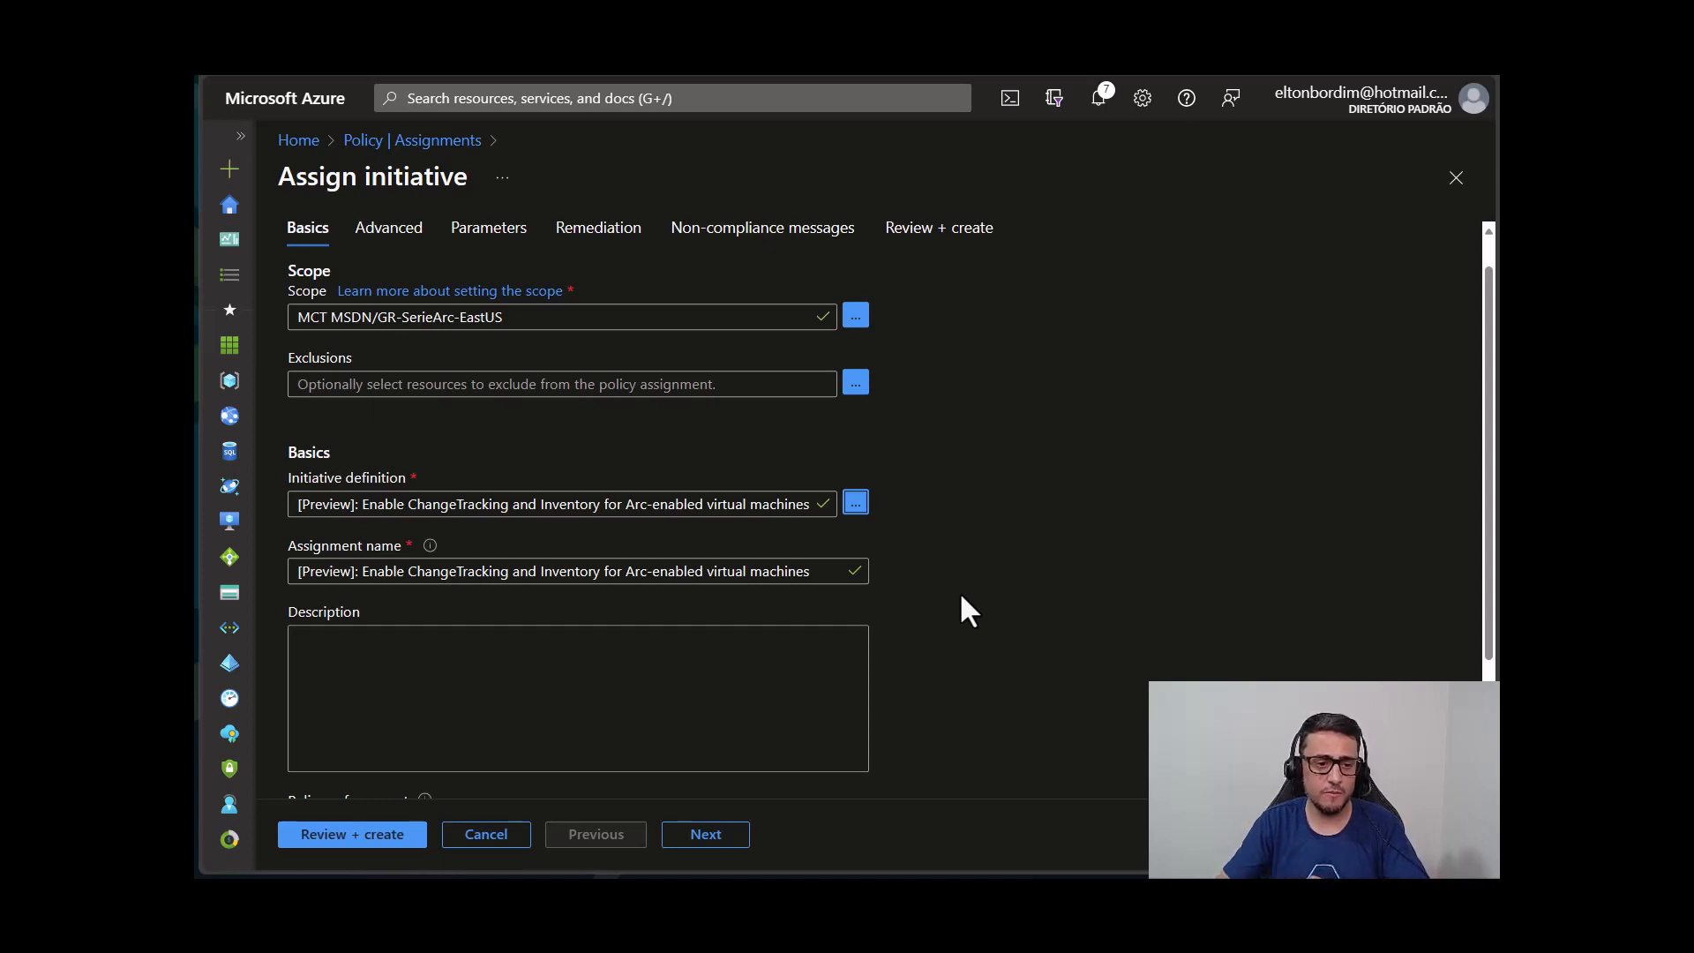
Review the initiative's advanced options and parameters, and read the description of the required Data Collection Rule Resource Id.
click(705, 836)
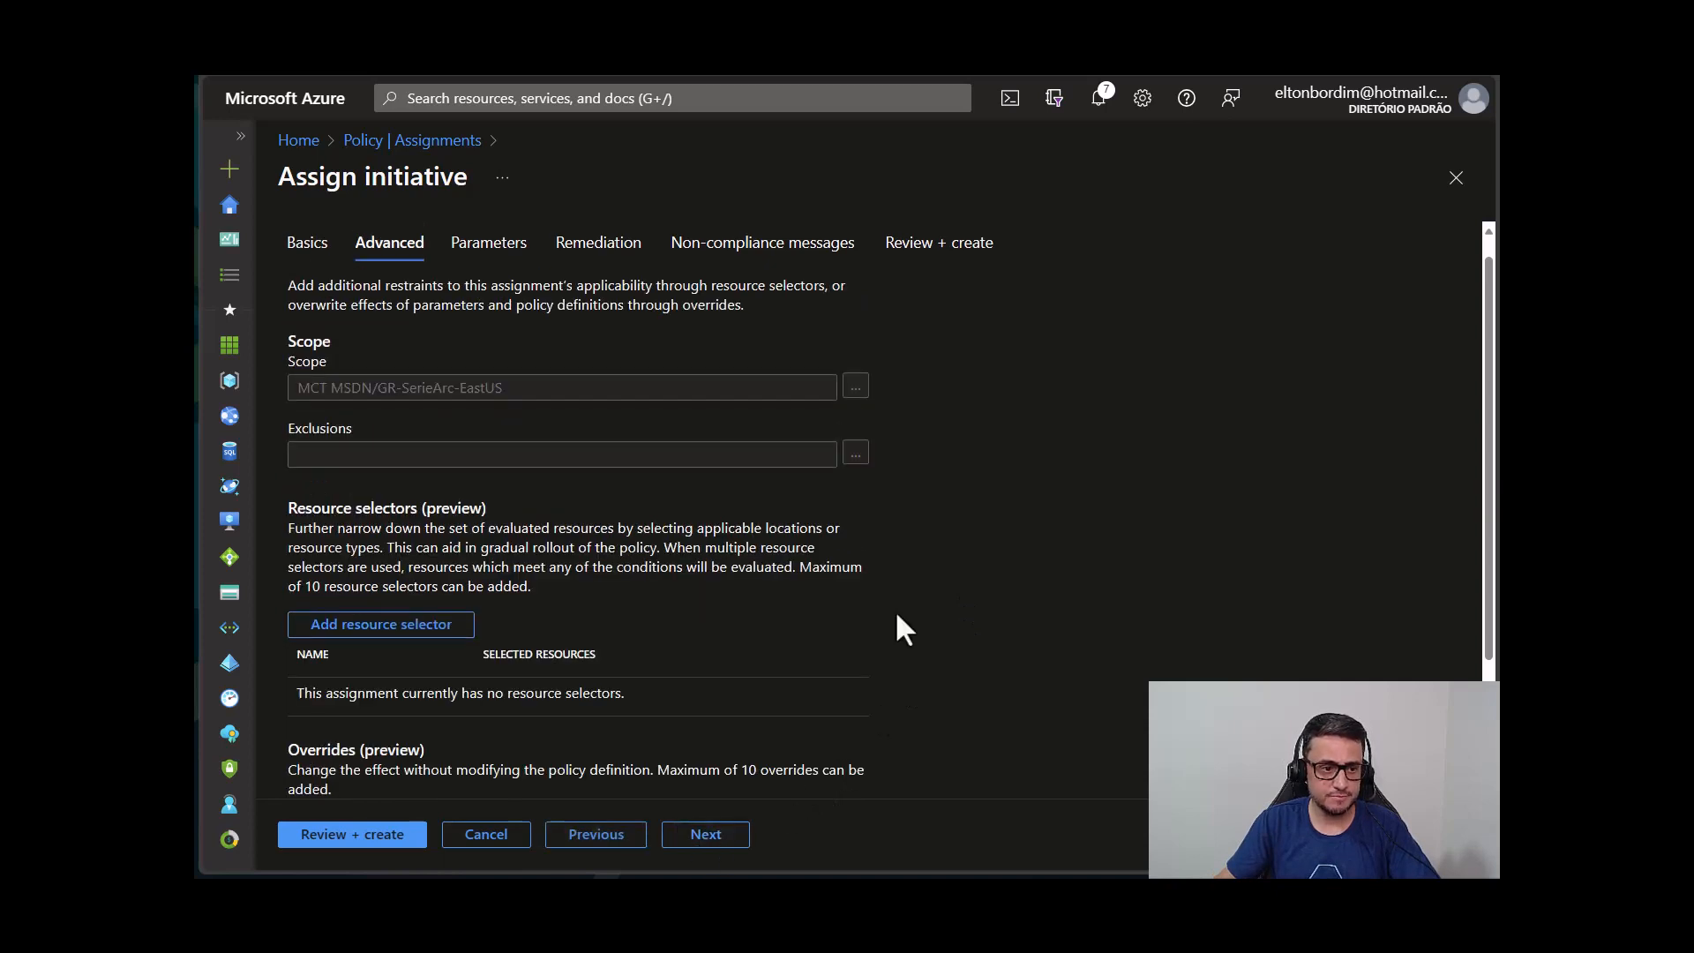
scroll(825, 530, down, 2)
click(719, 838)
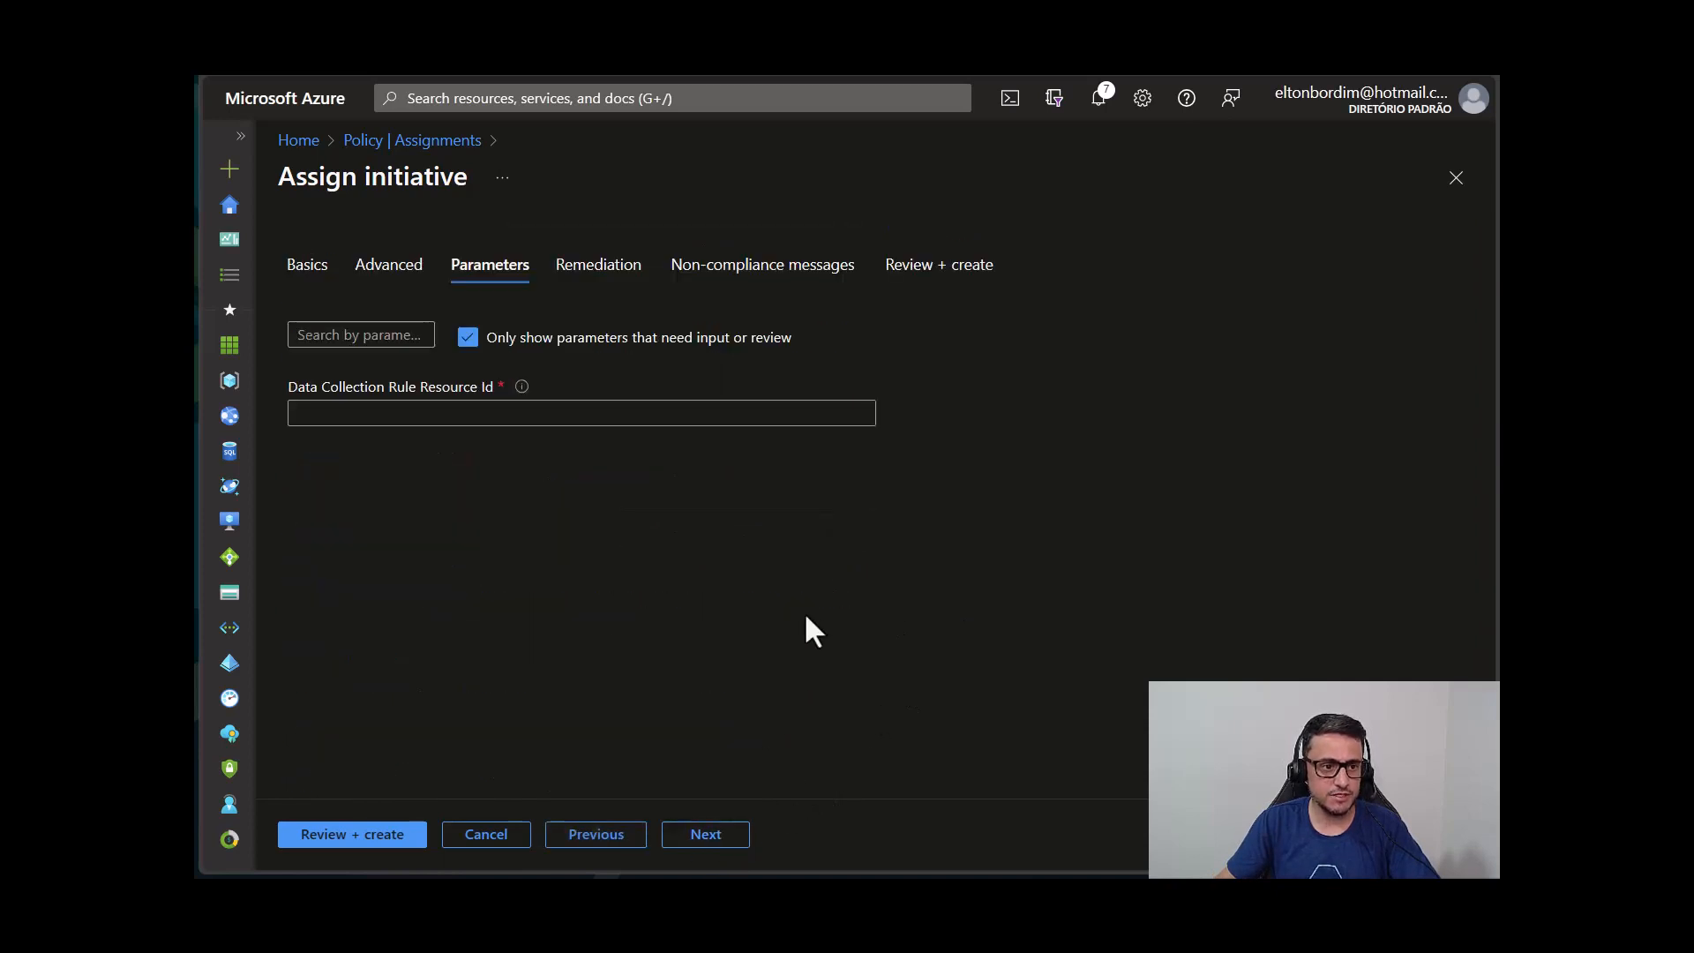
click(550, 415)
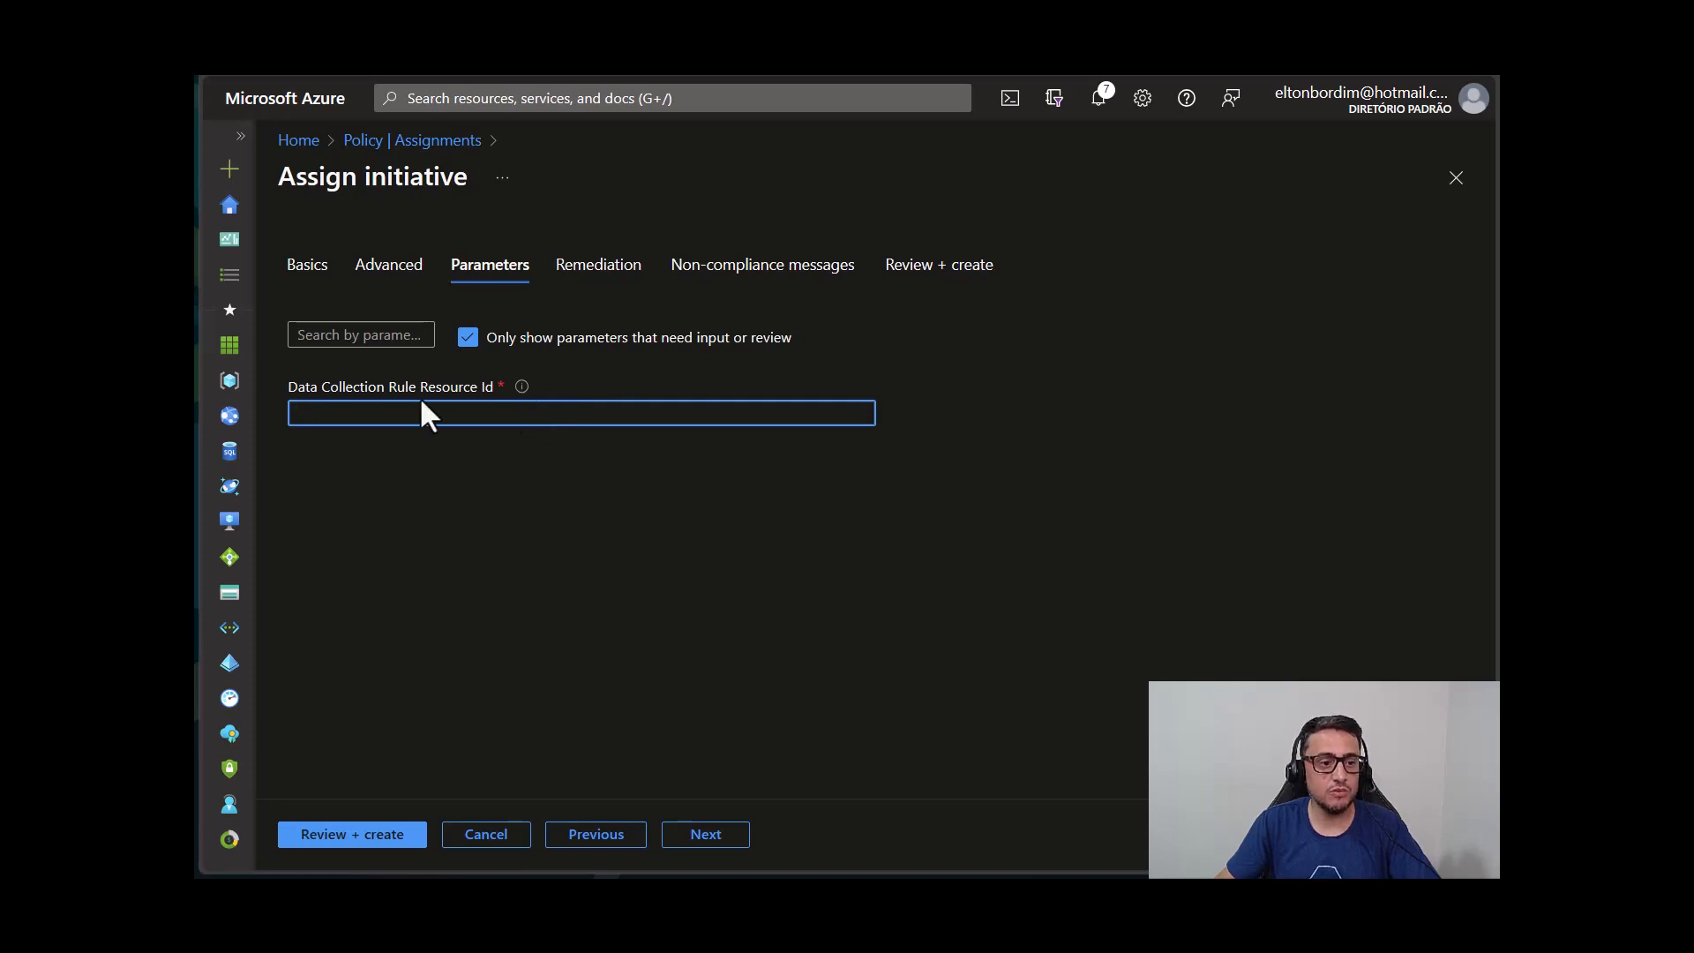
click(523, 388)
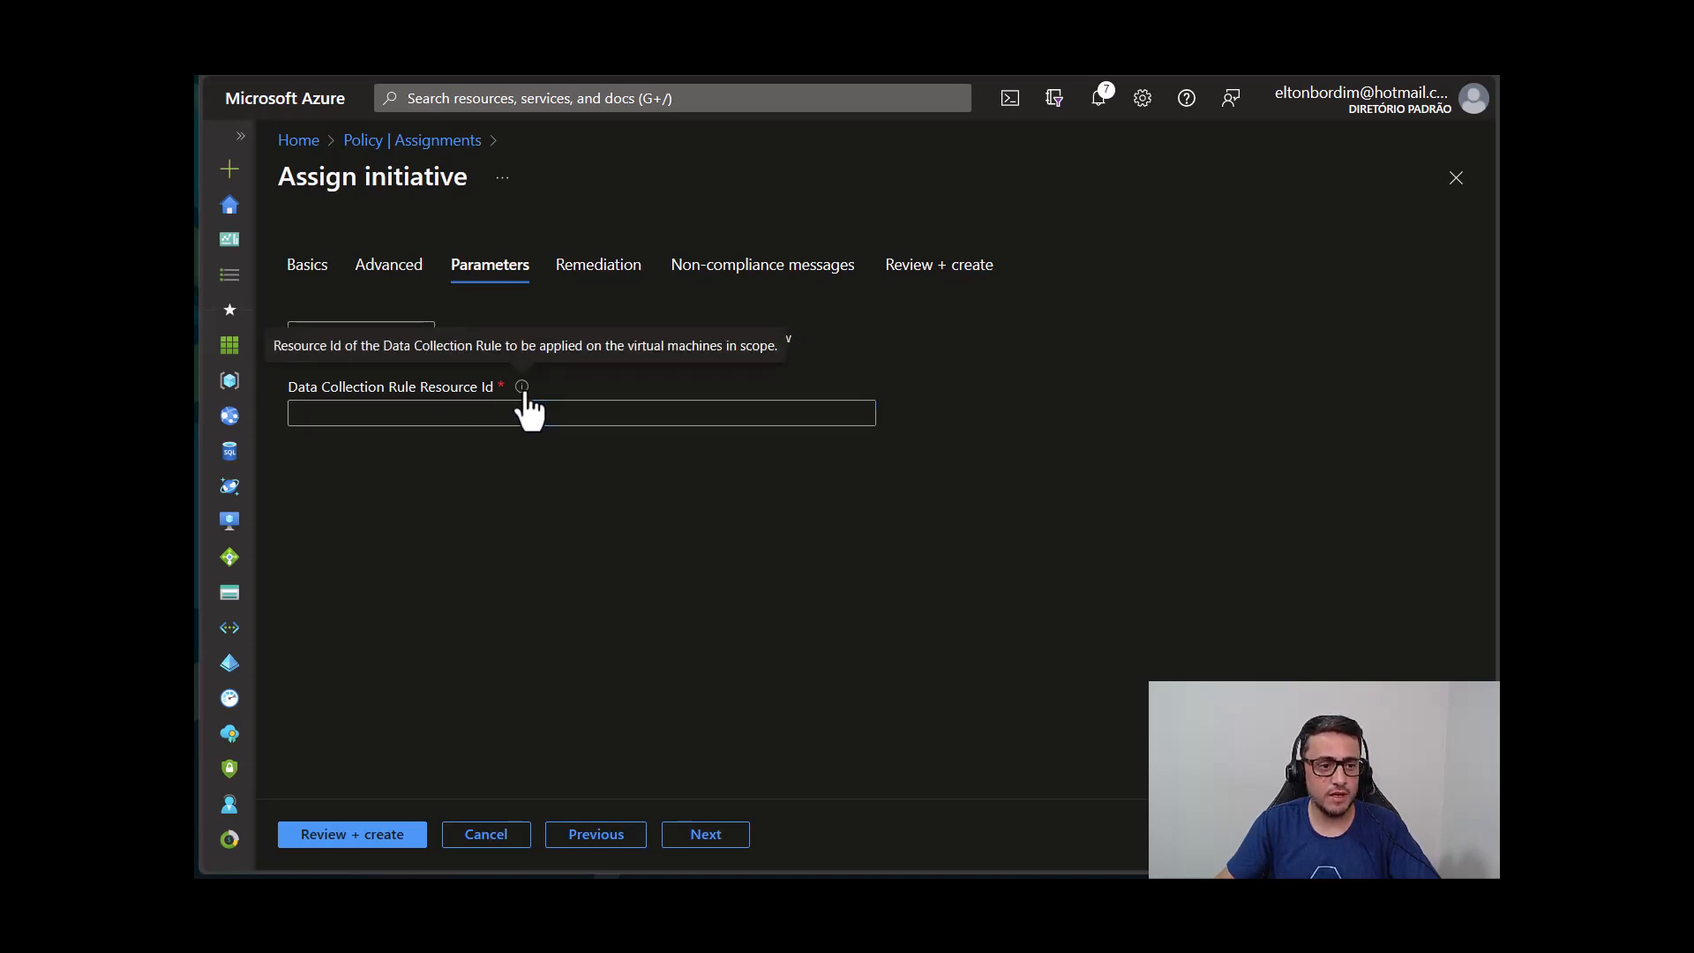
click(517, 410)
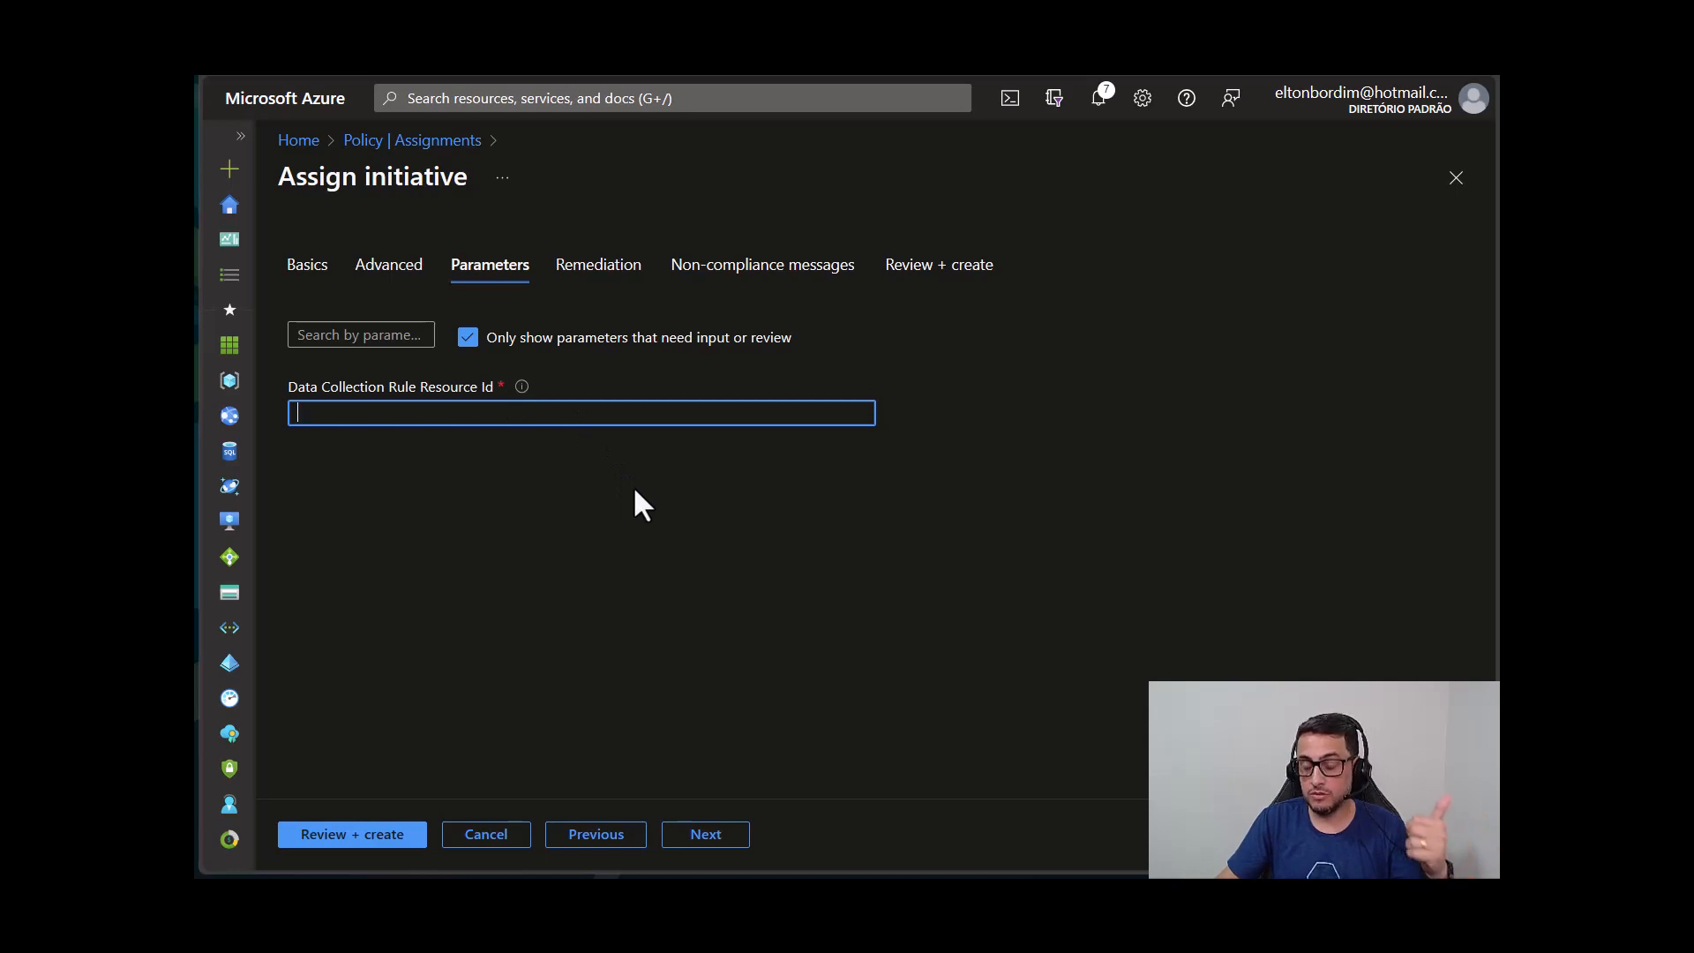
Leave the Data Collection Rule Resource Id blank, enable a remediation task for the initiative, and examine the policies it can remediate.
click(705, 829)
scroll(794, 600, down, 2)
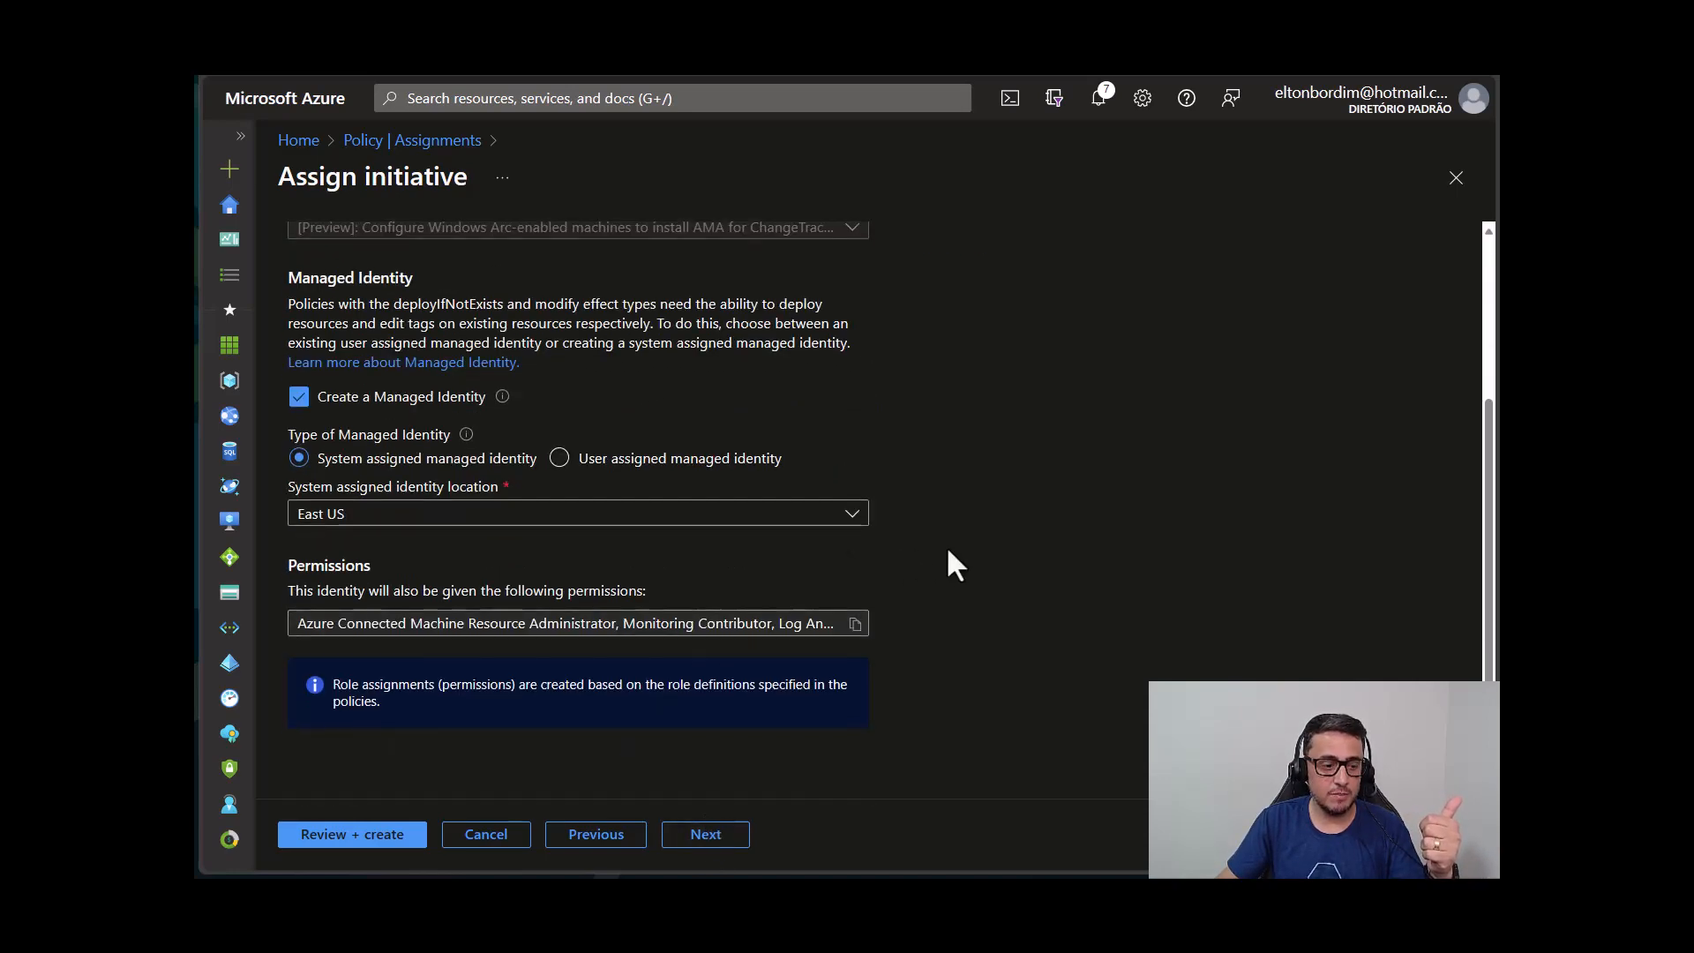
scroll(946, 545, up, 3)
click(365, 402)
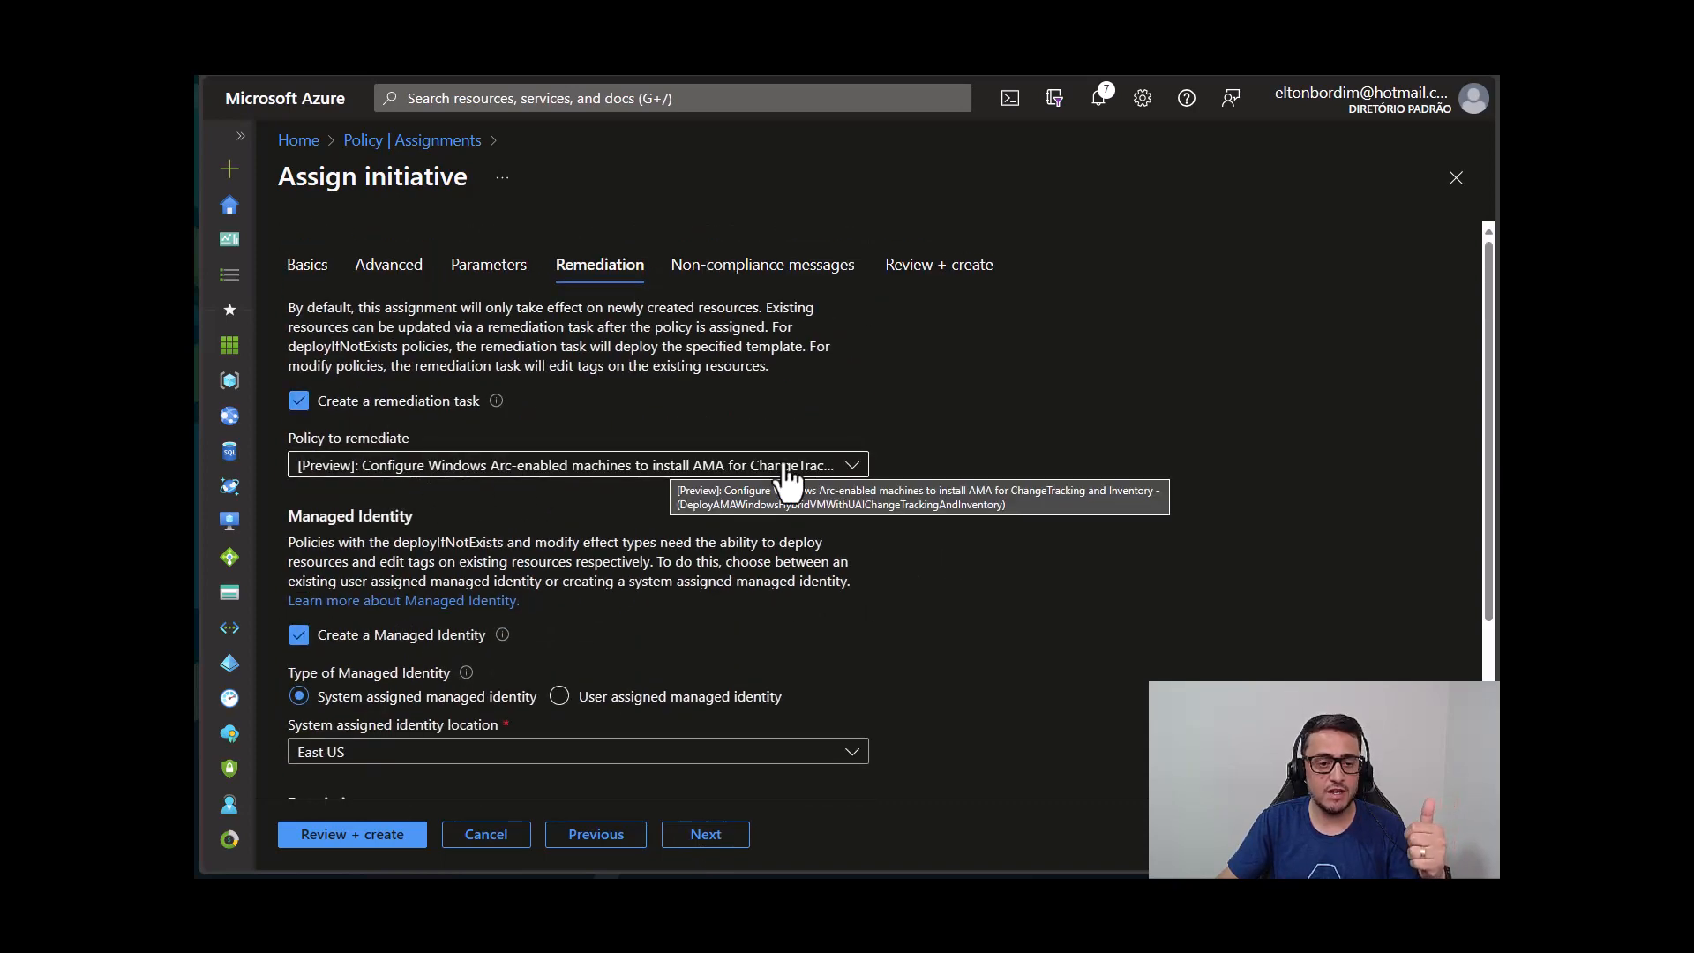
click(822, 467)
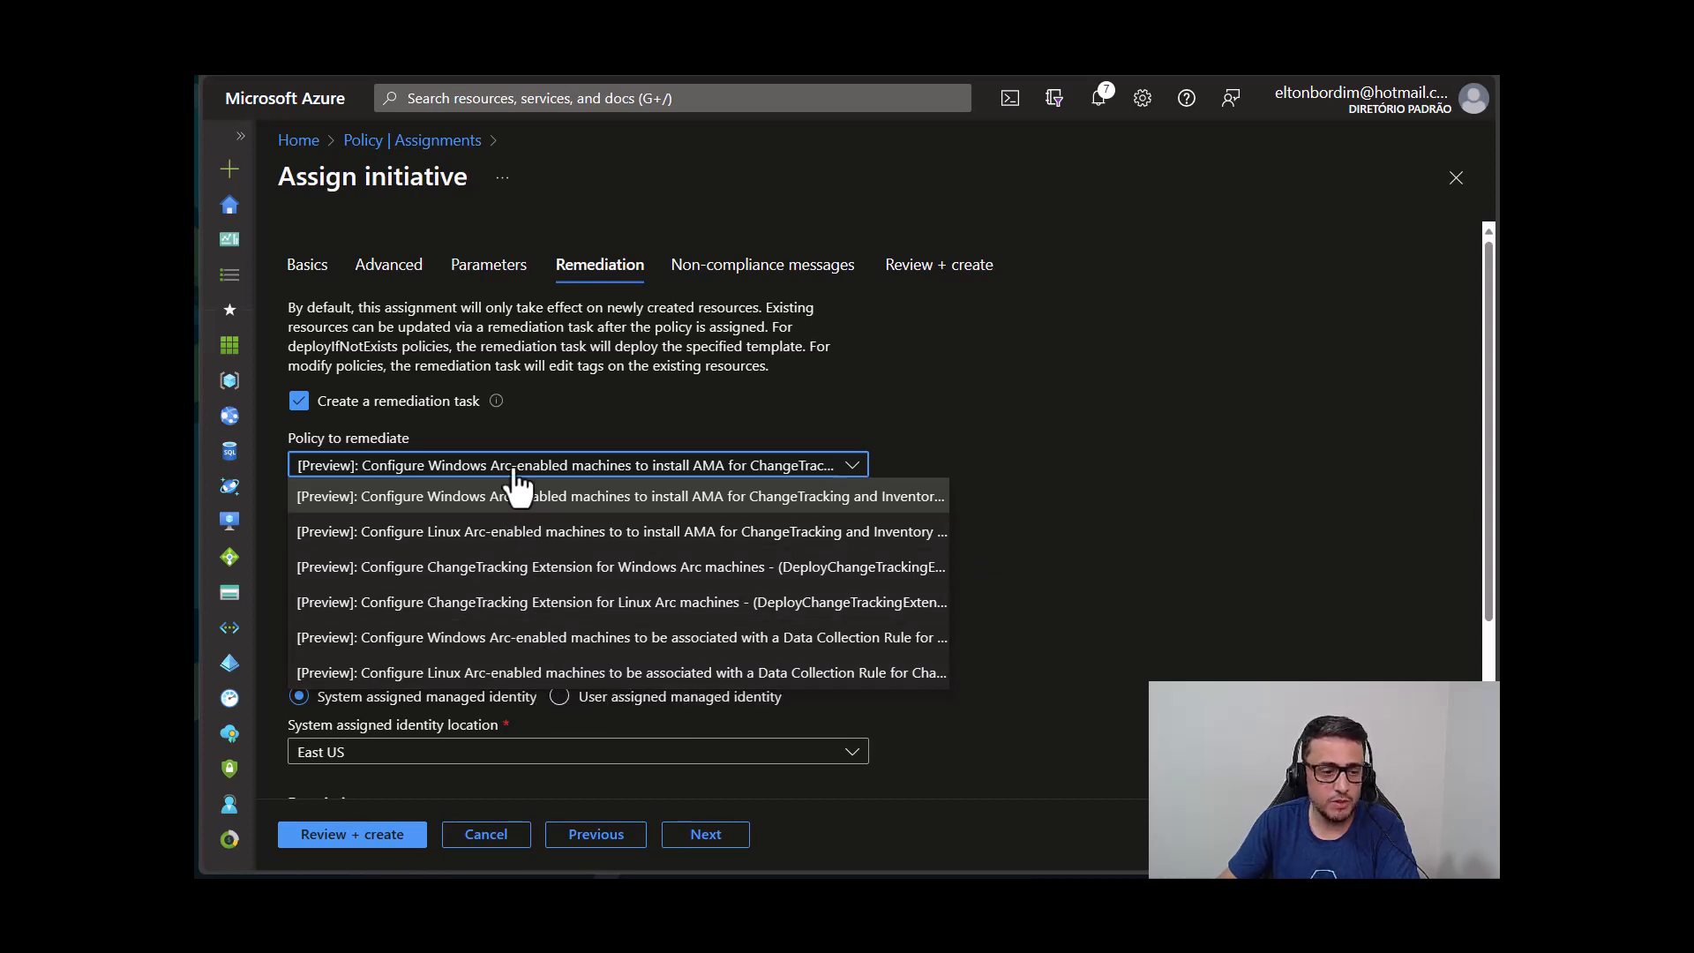
click(716, 389)
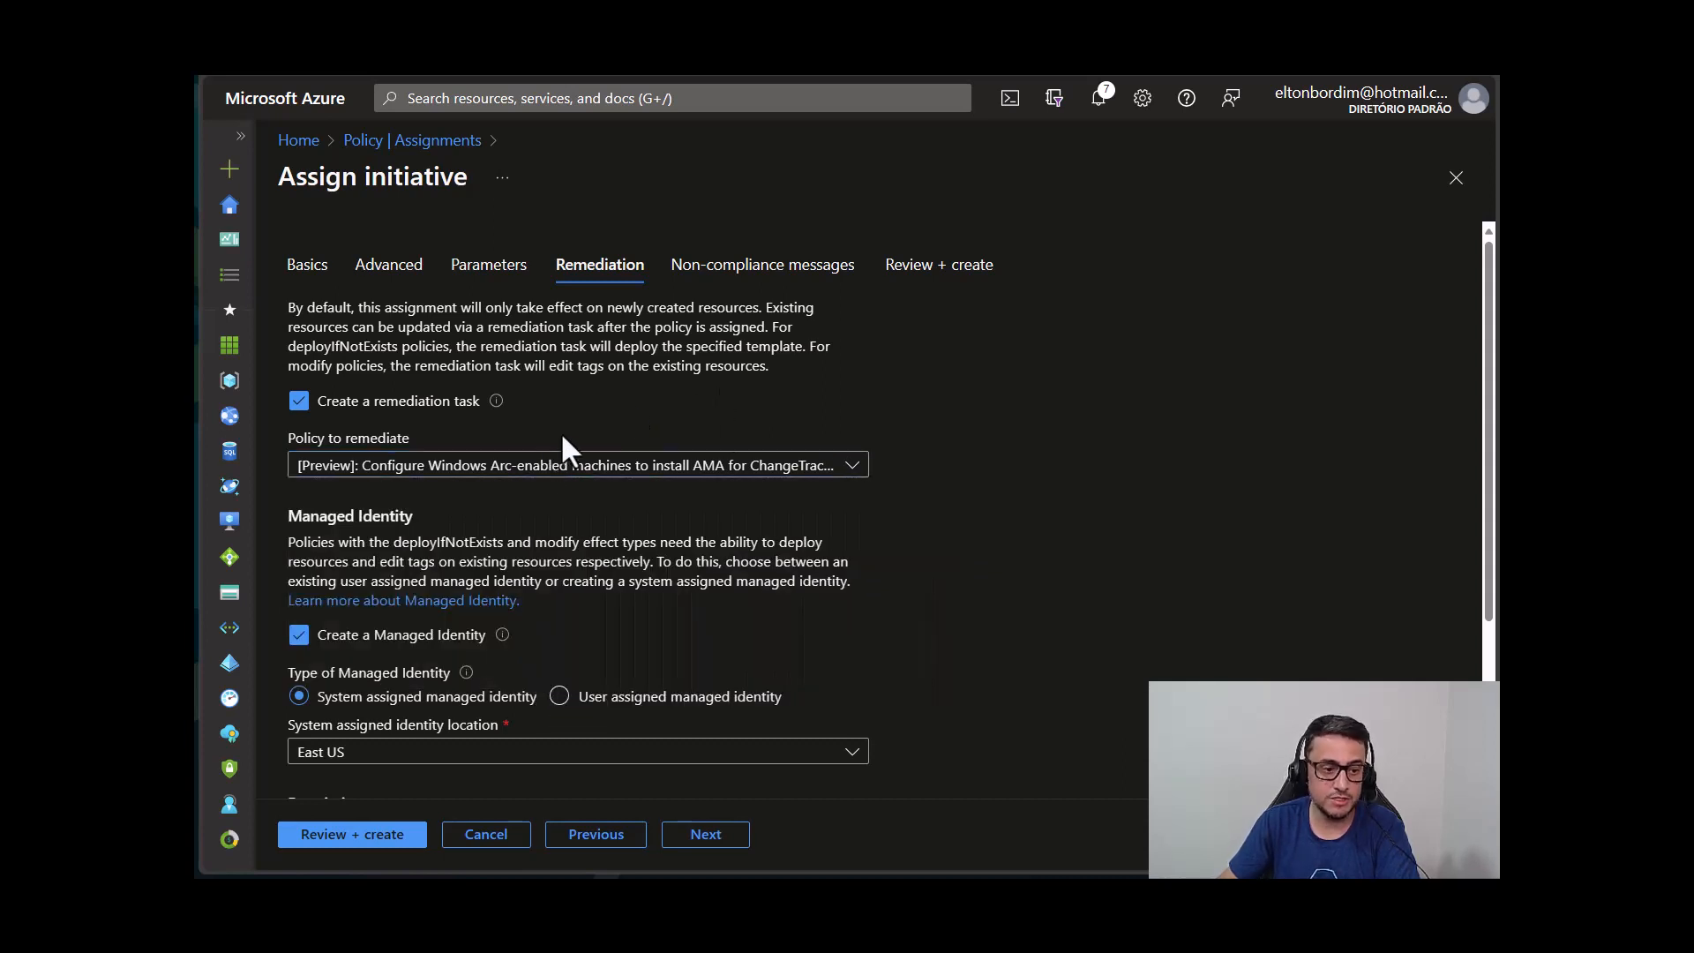
Choose "[Preview]: Configure ChangeTracking Extension for Windows Arc machines" as the policy to remediate, and review the managed identity and permissions.
scroll(627, 483, down, 3)
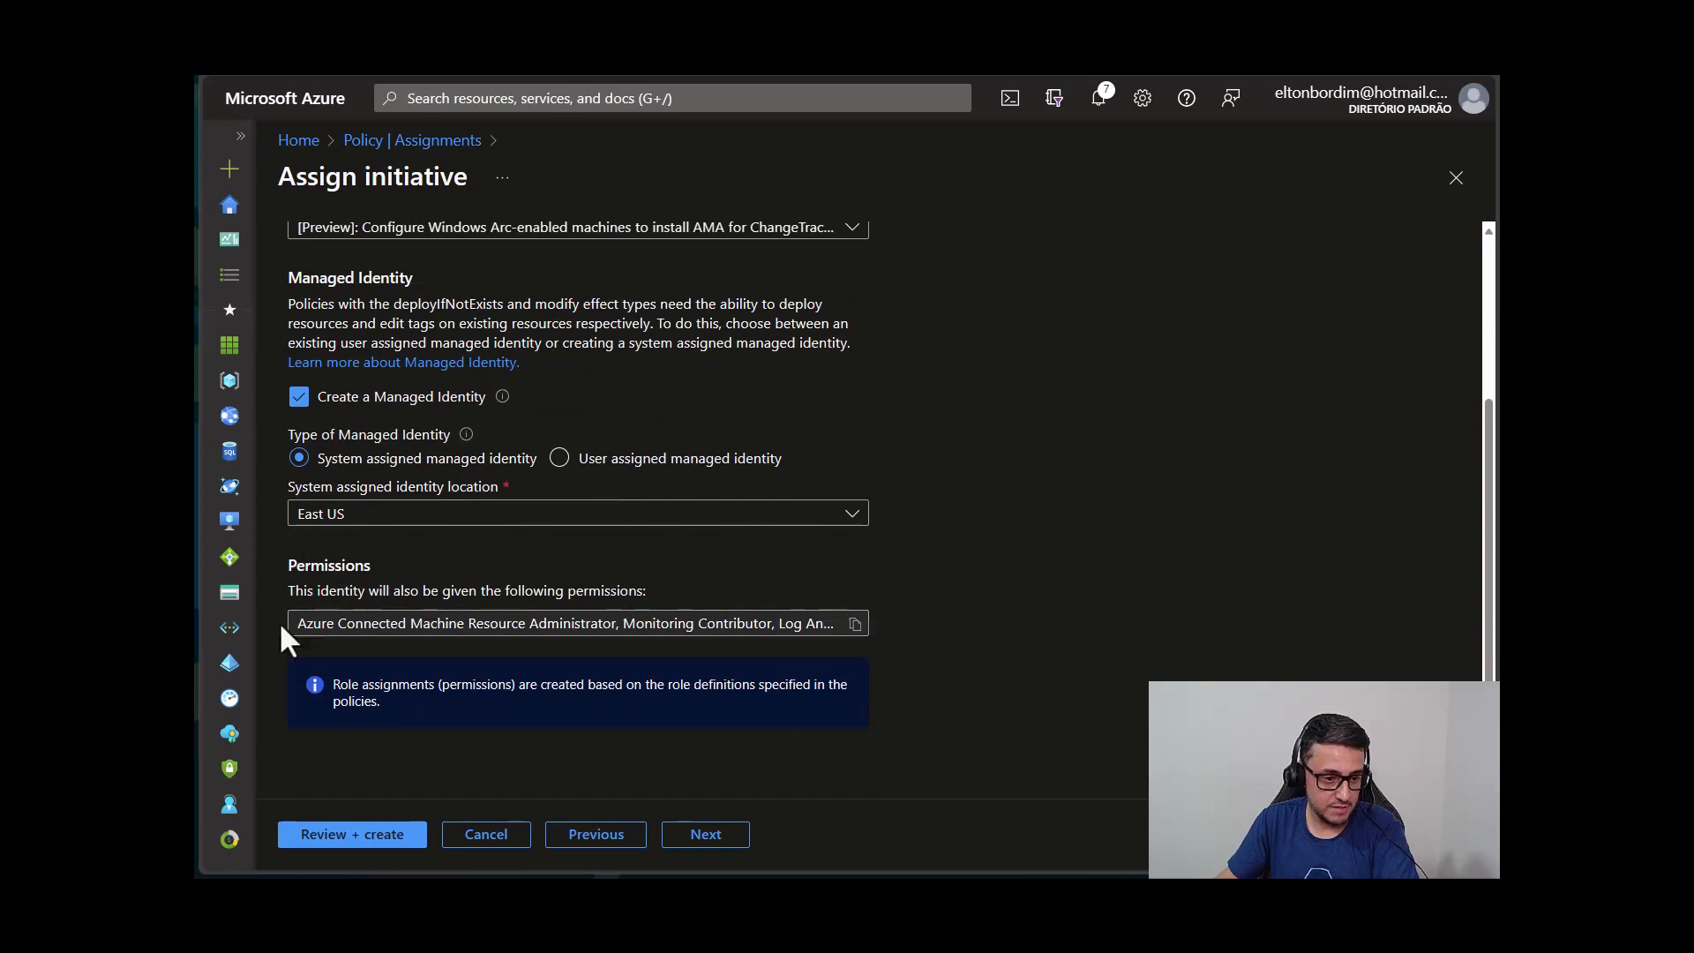
scroll(893, 630, up, 3)
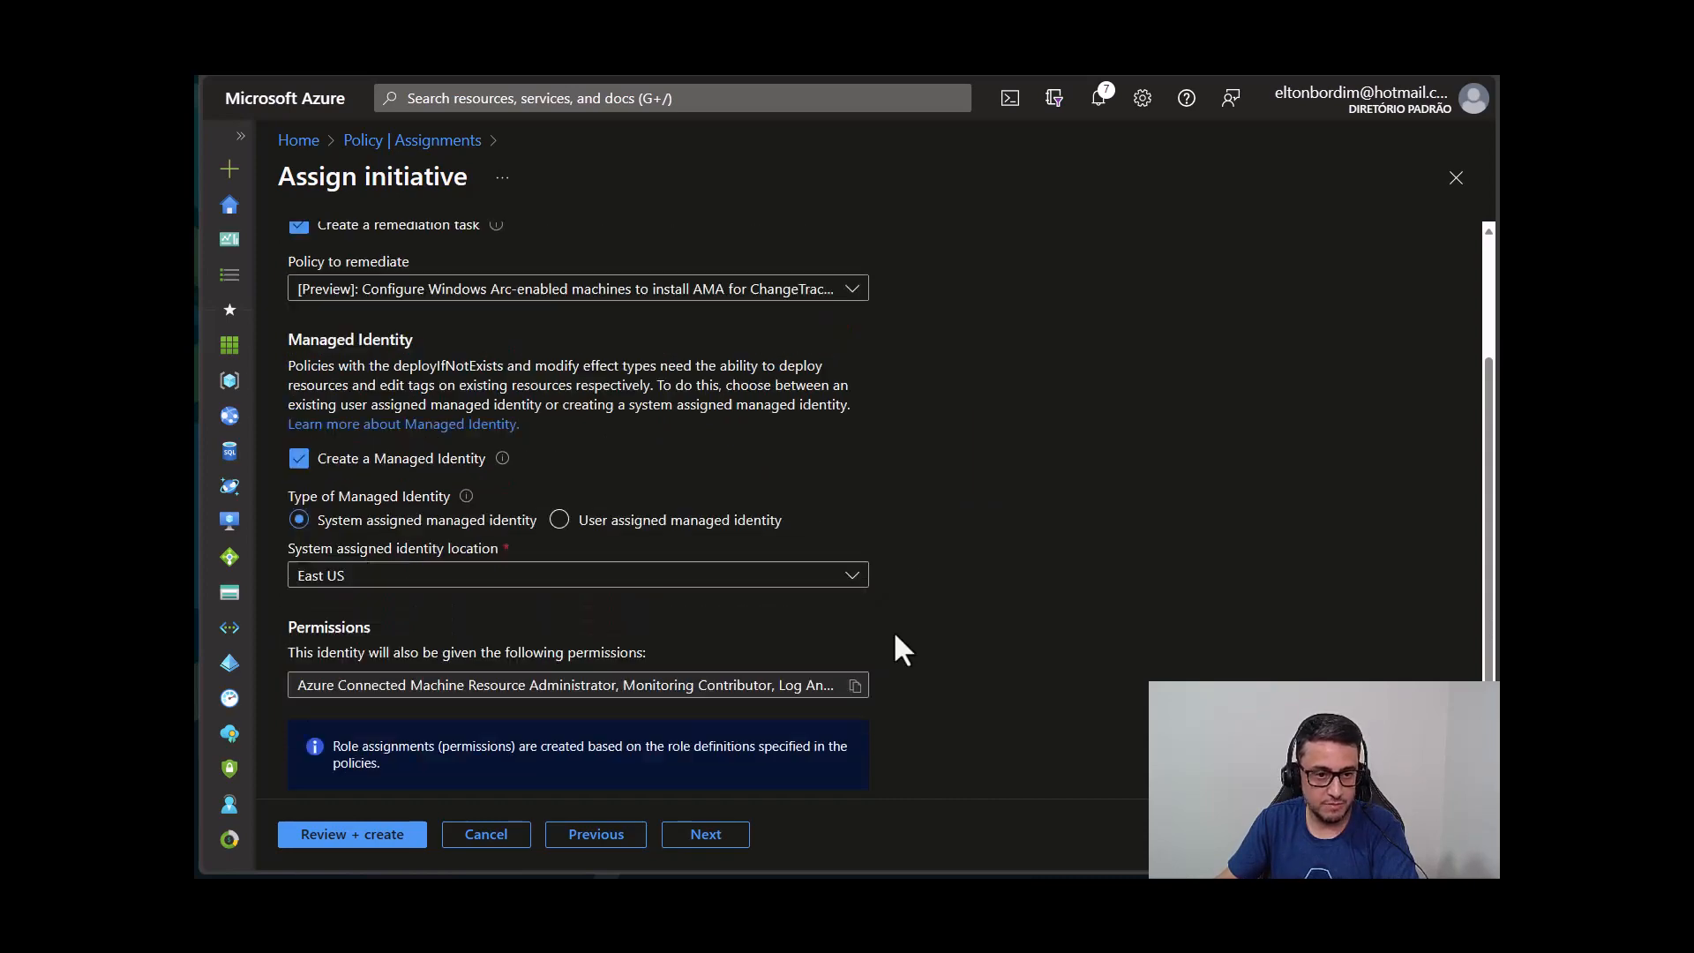
click(696, 405)
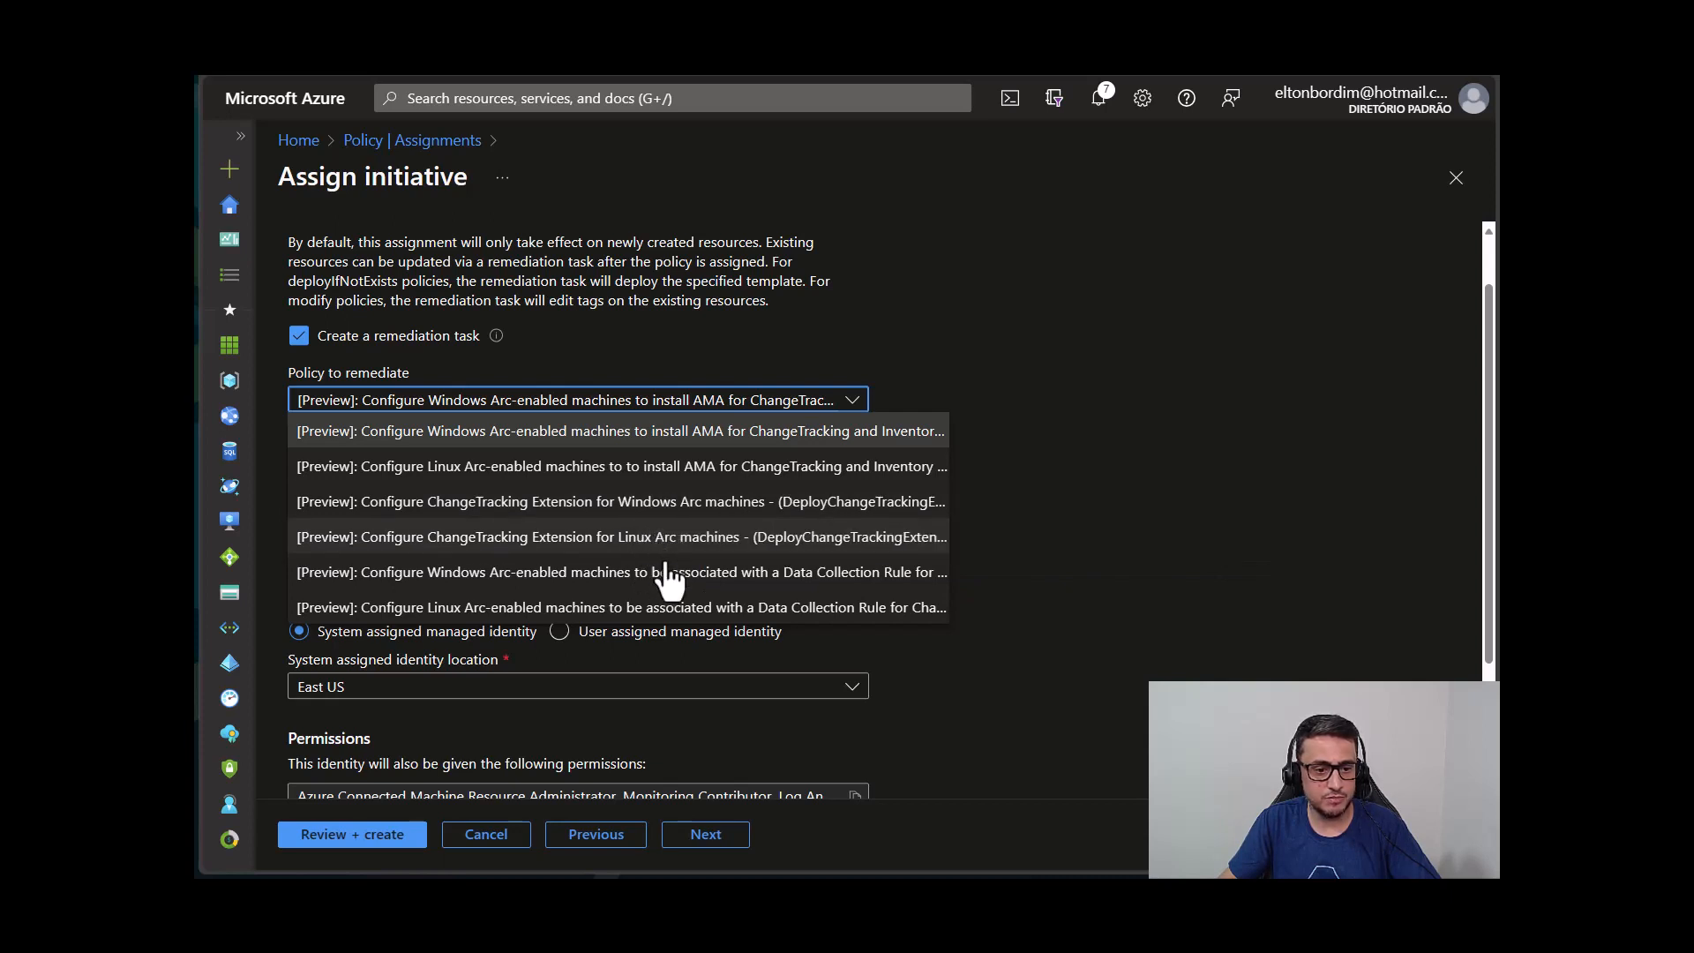
click(649, 508)
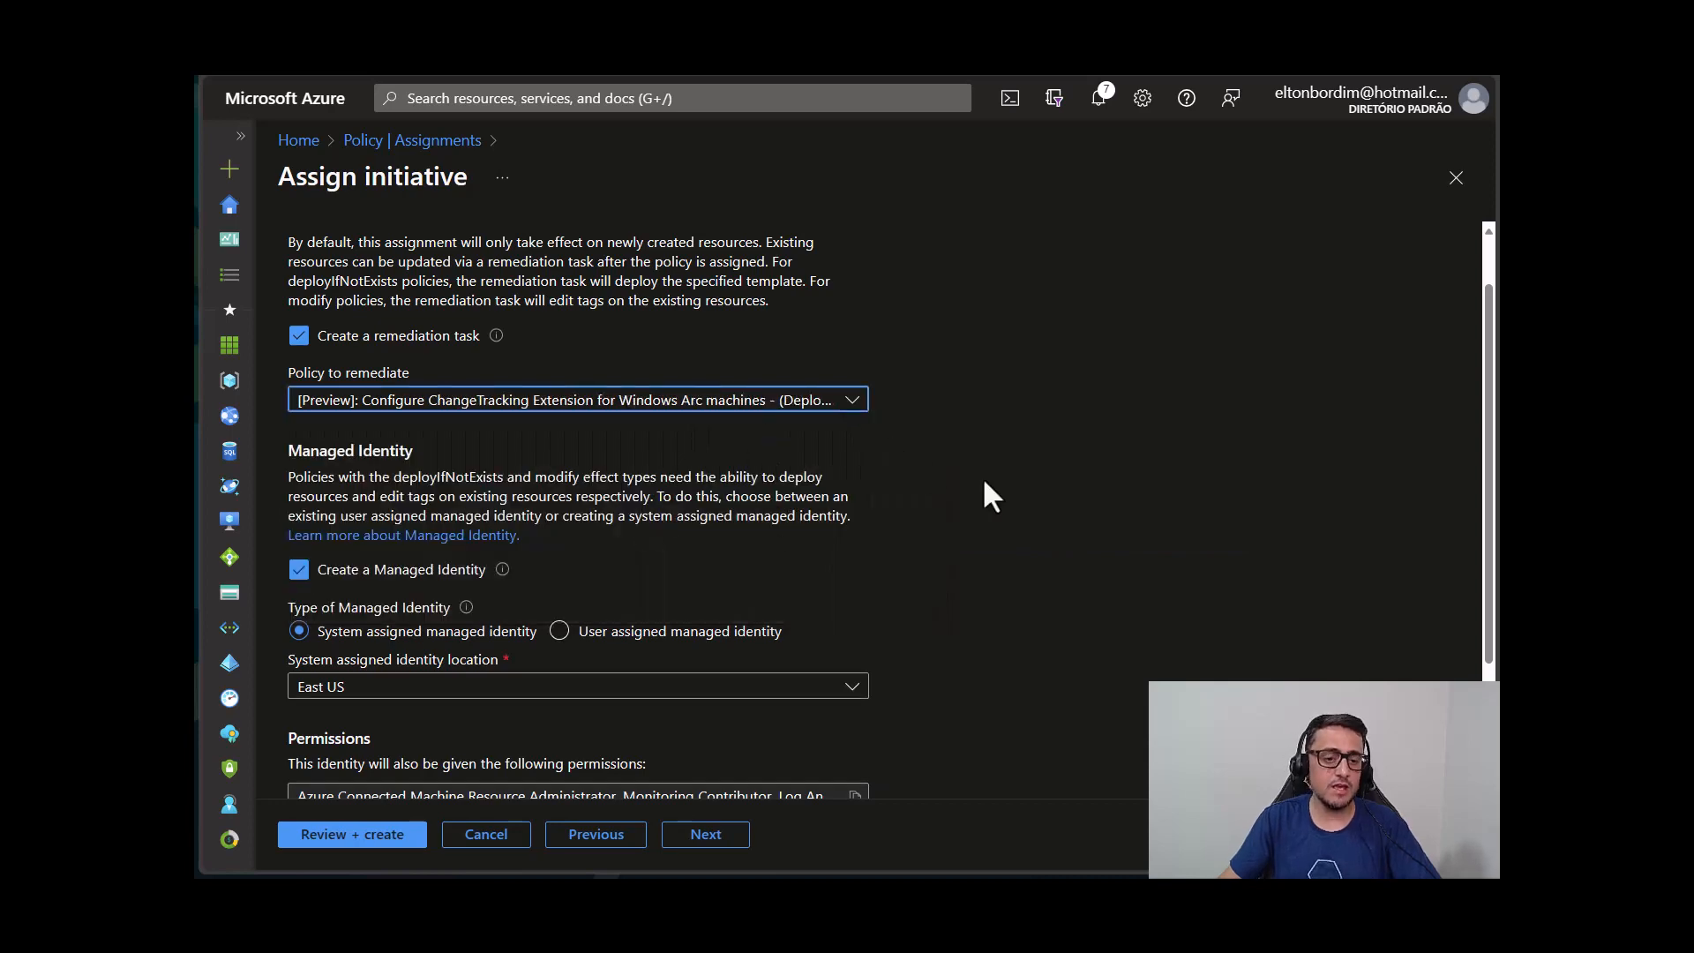
scroll(473, 260, down, 1)
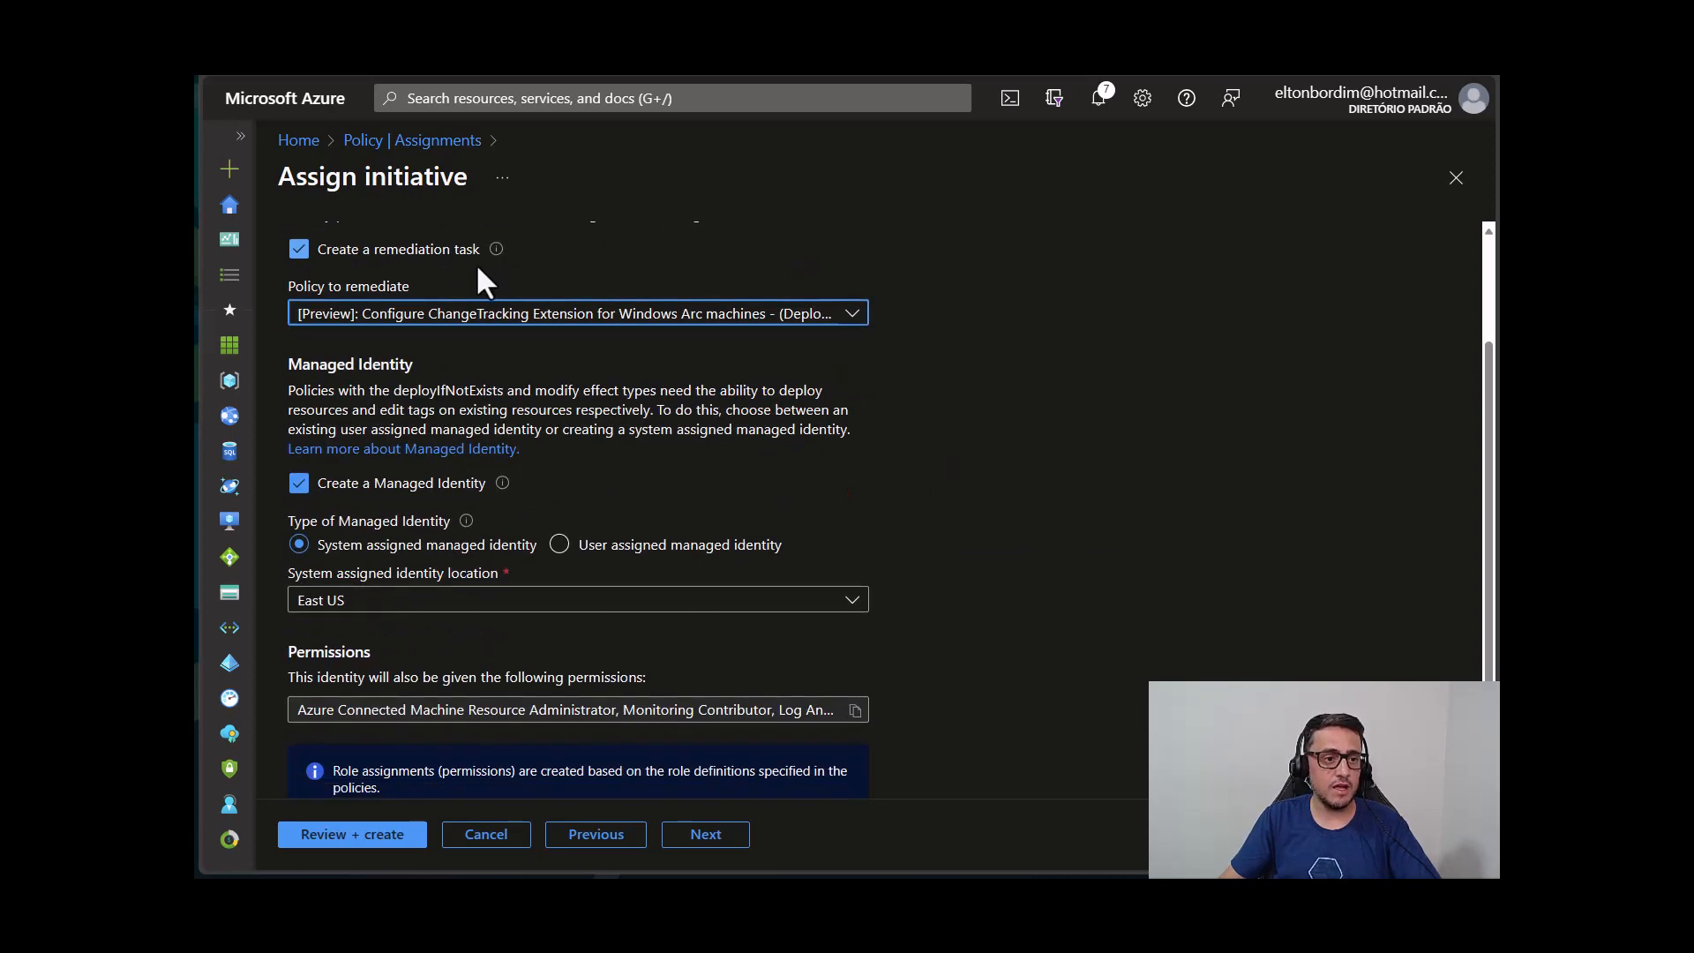
scroll(569, 379, down, 1)
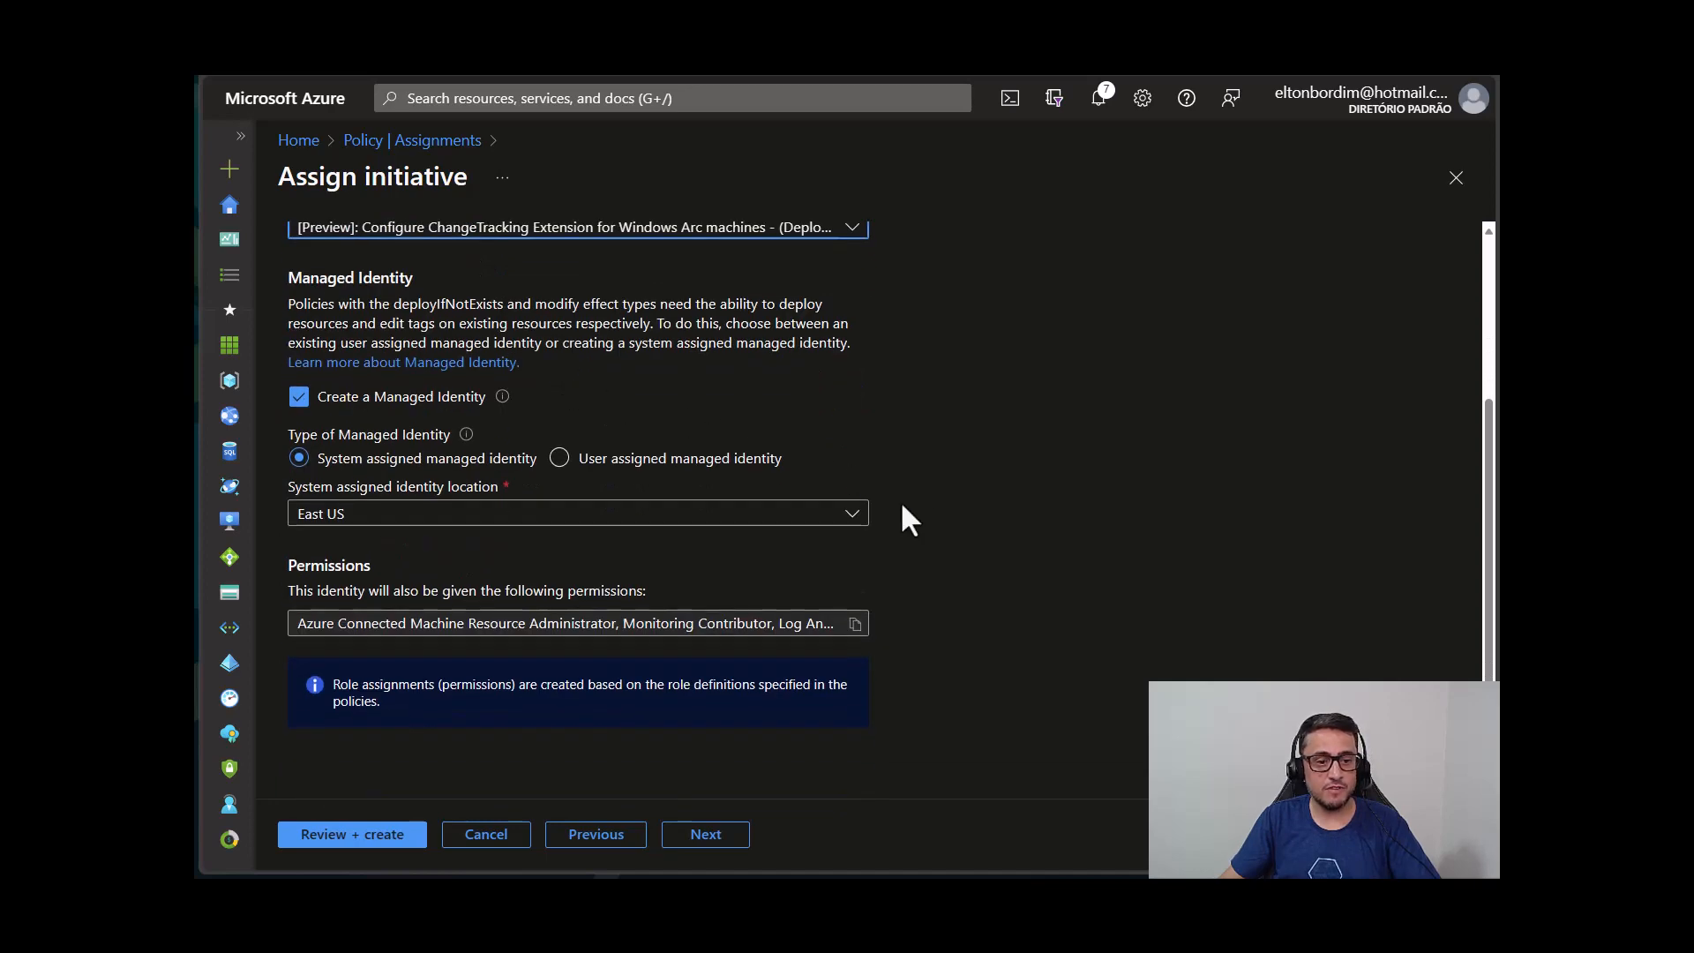
scroll(926, 504, up, 3)
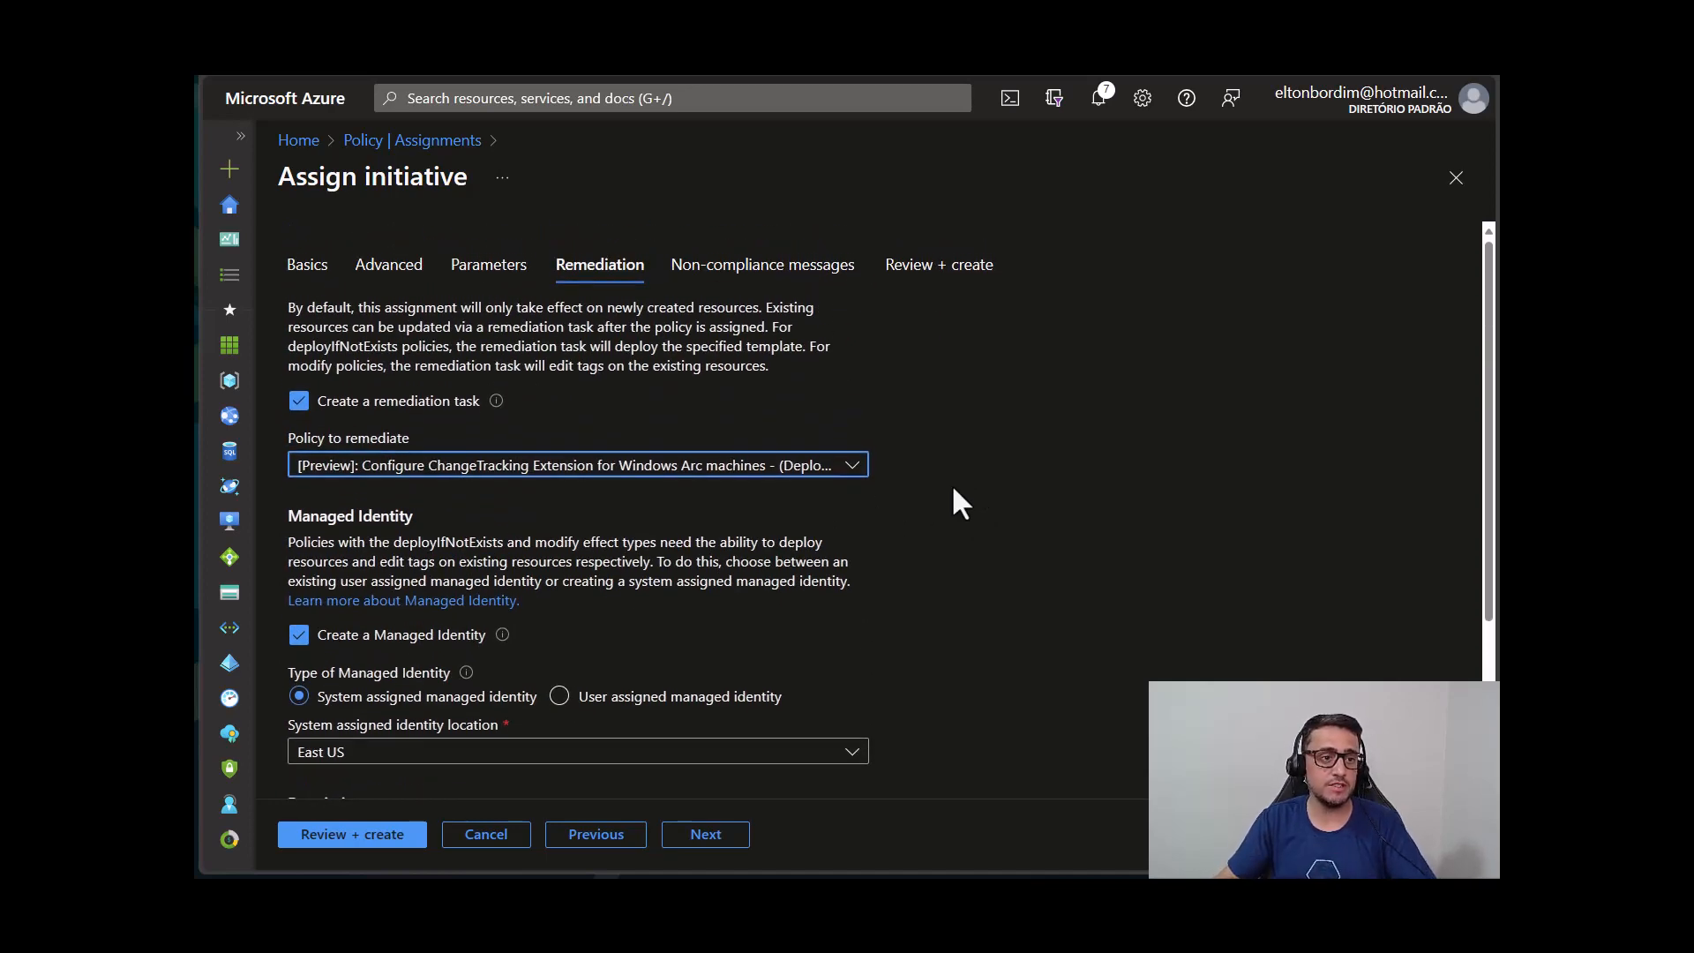
Discard the unsaved initiative assignment and check the policies to remediate for MCT MSDN in Policy.
click(496, 98)
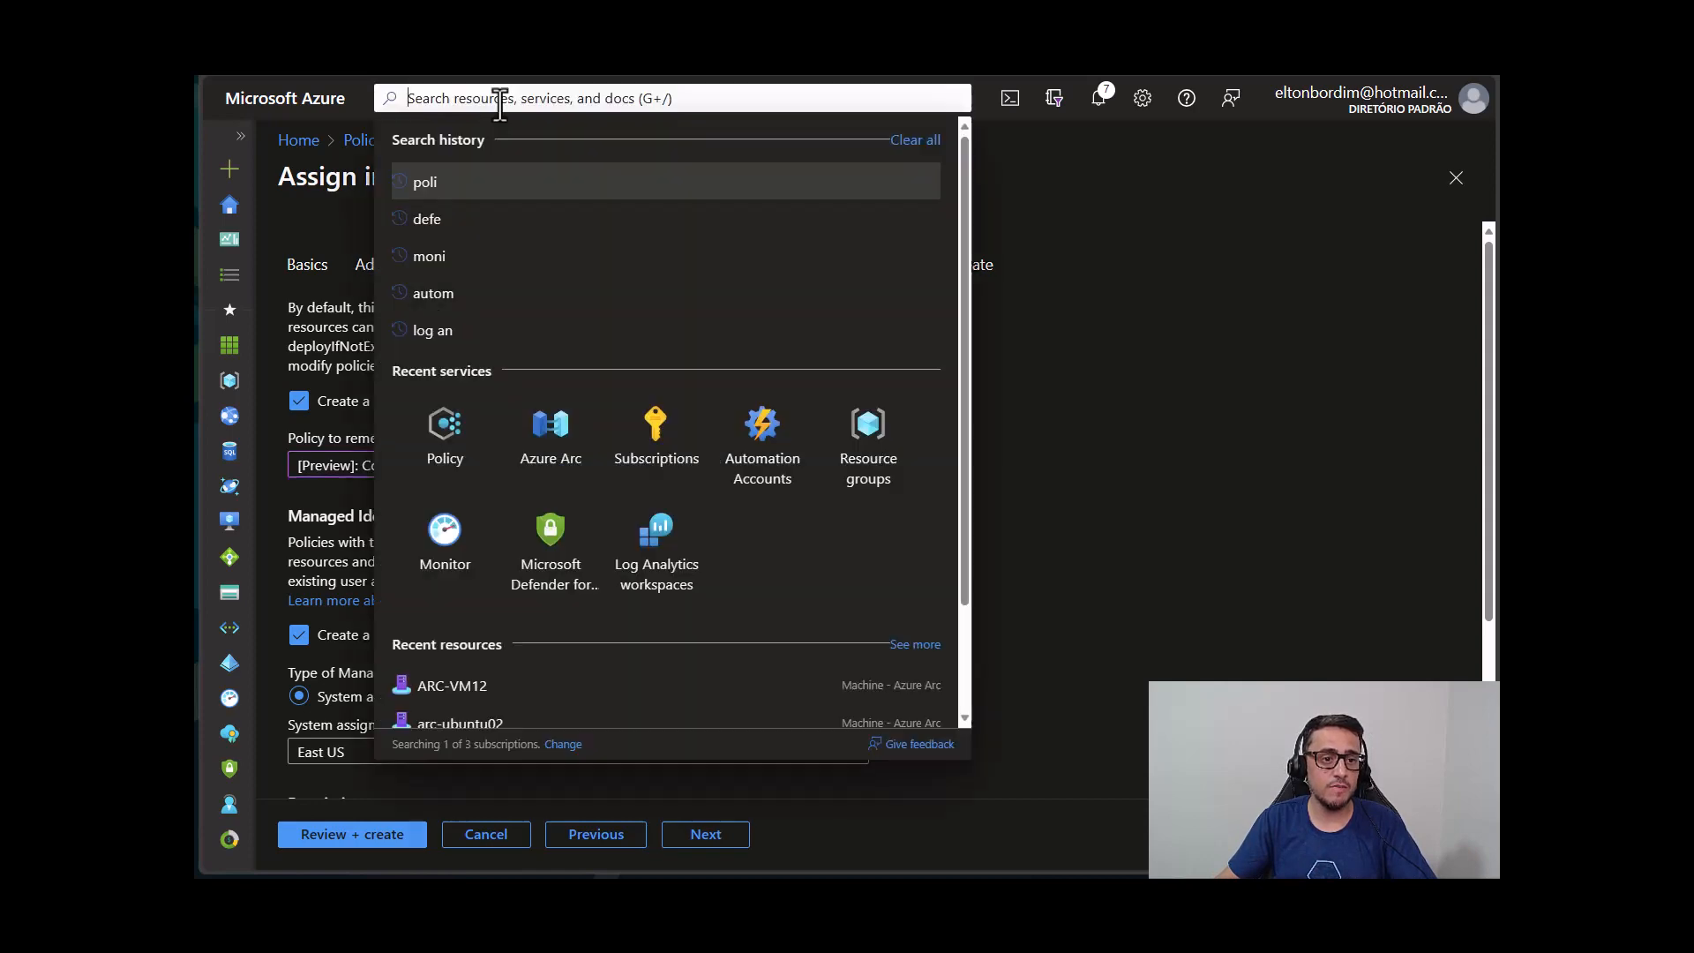
click(446, 452)
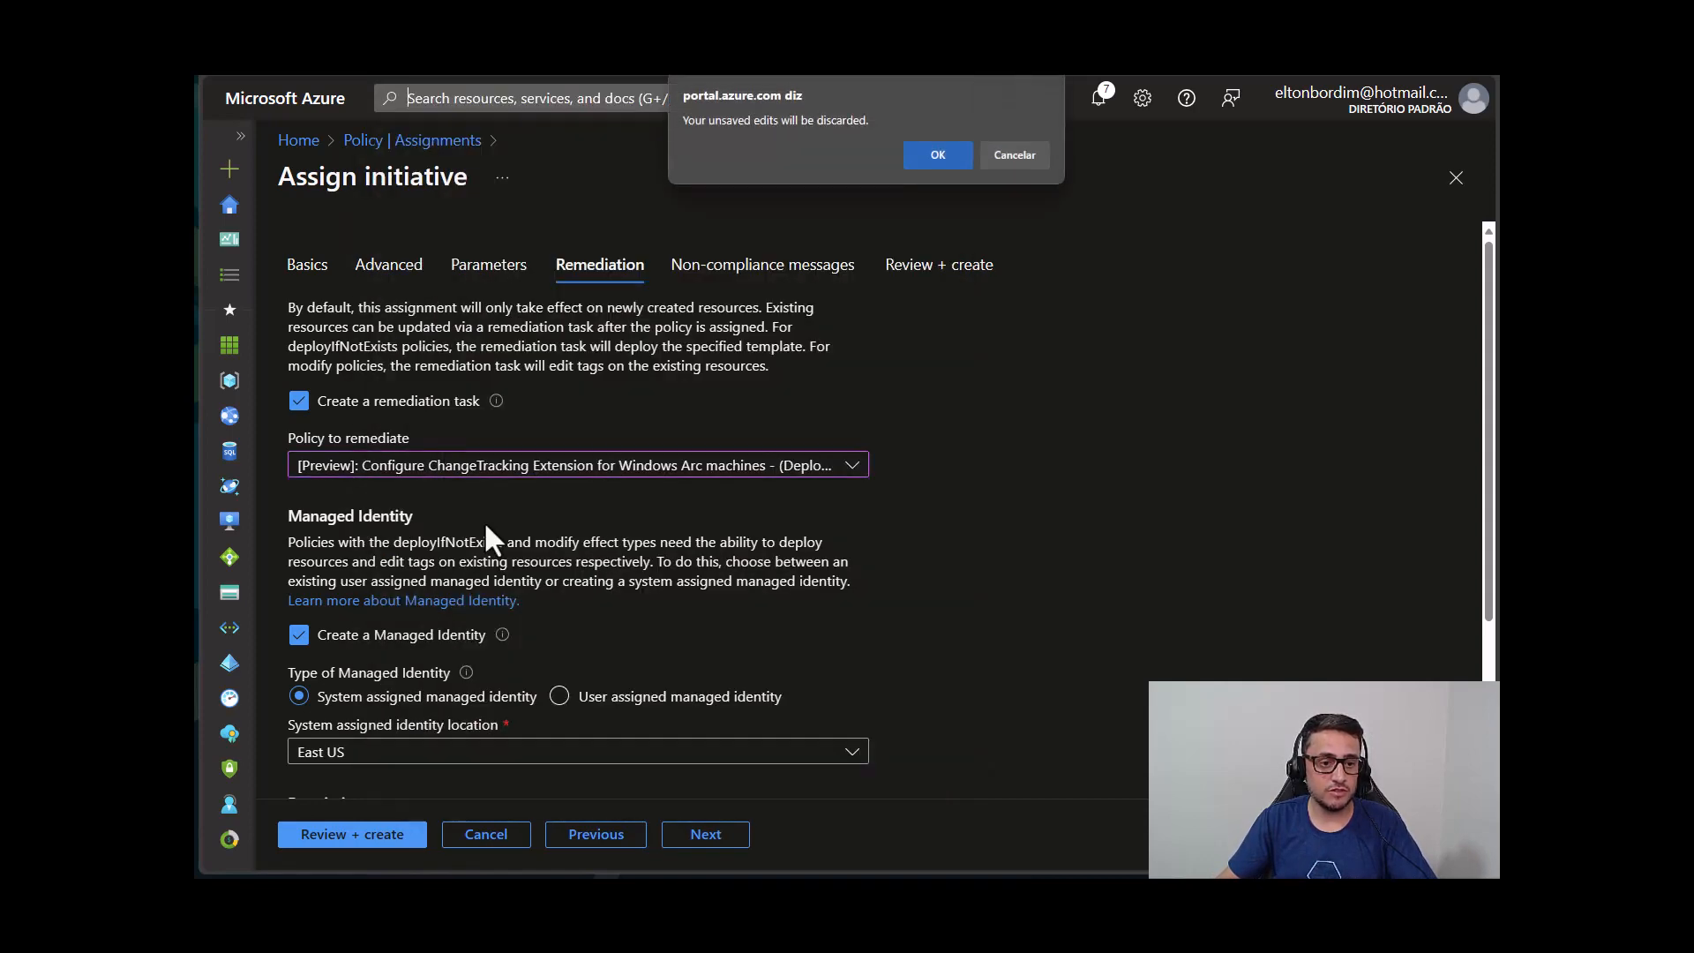
click(936, 155)
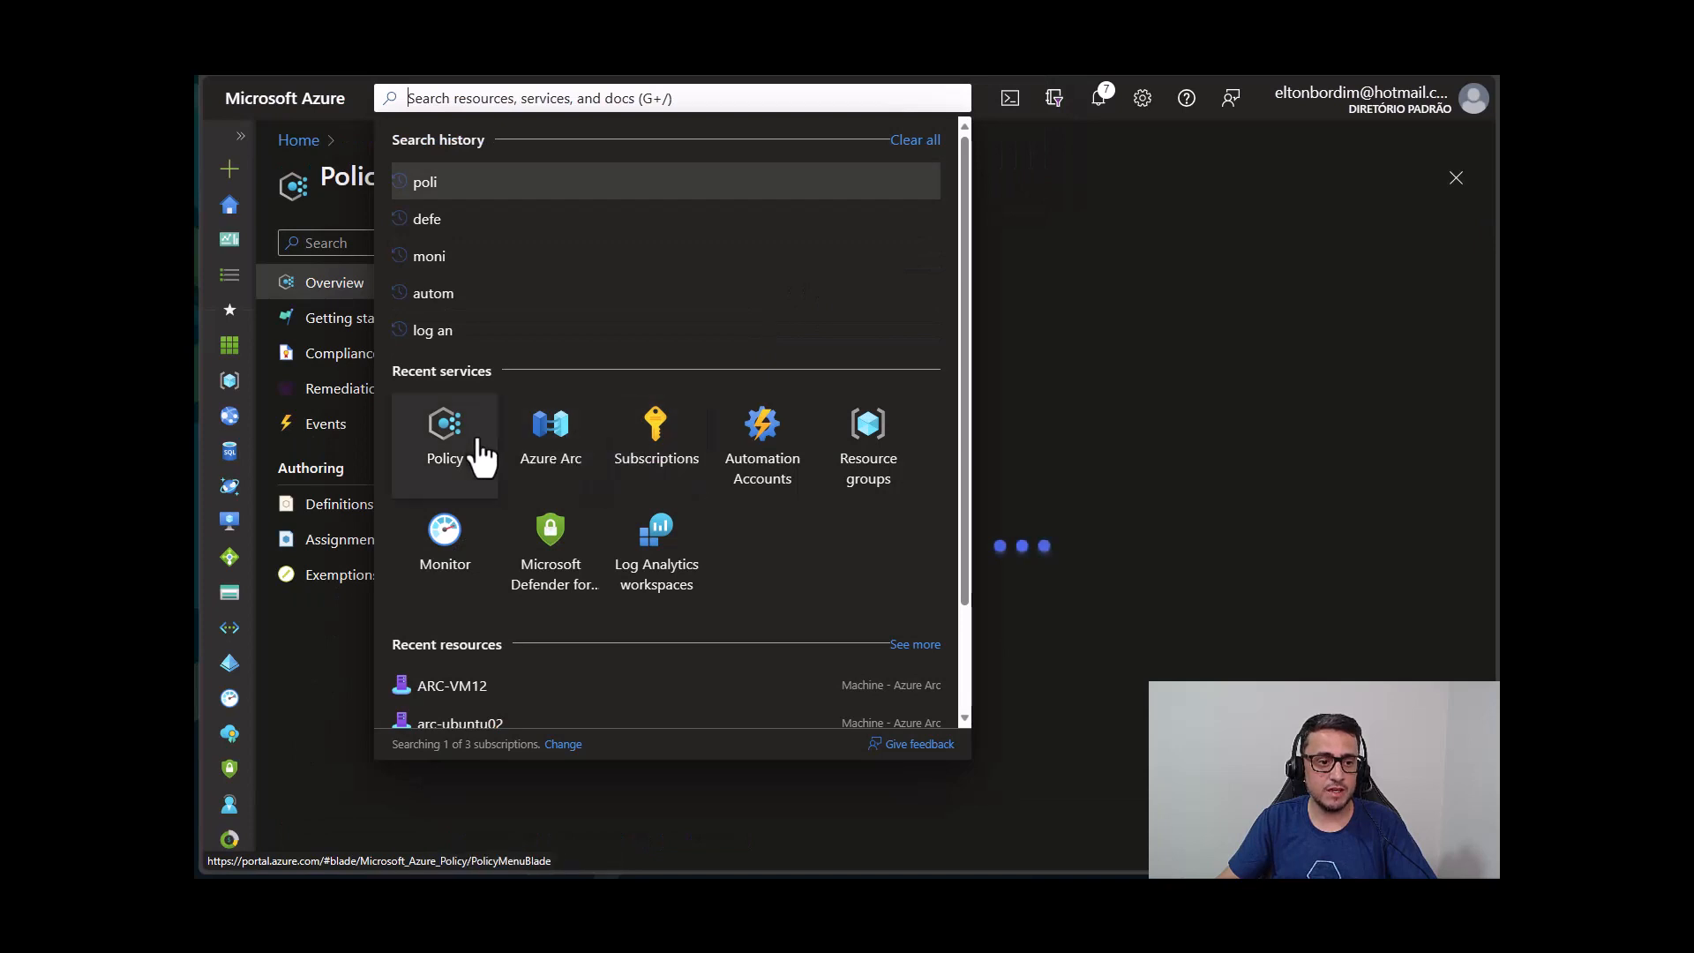
click(343, 397)
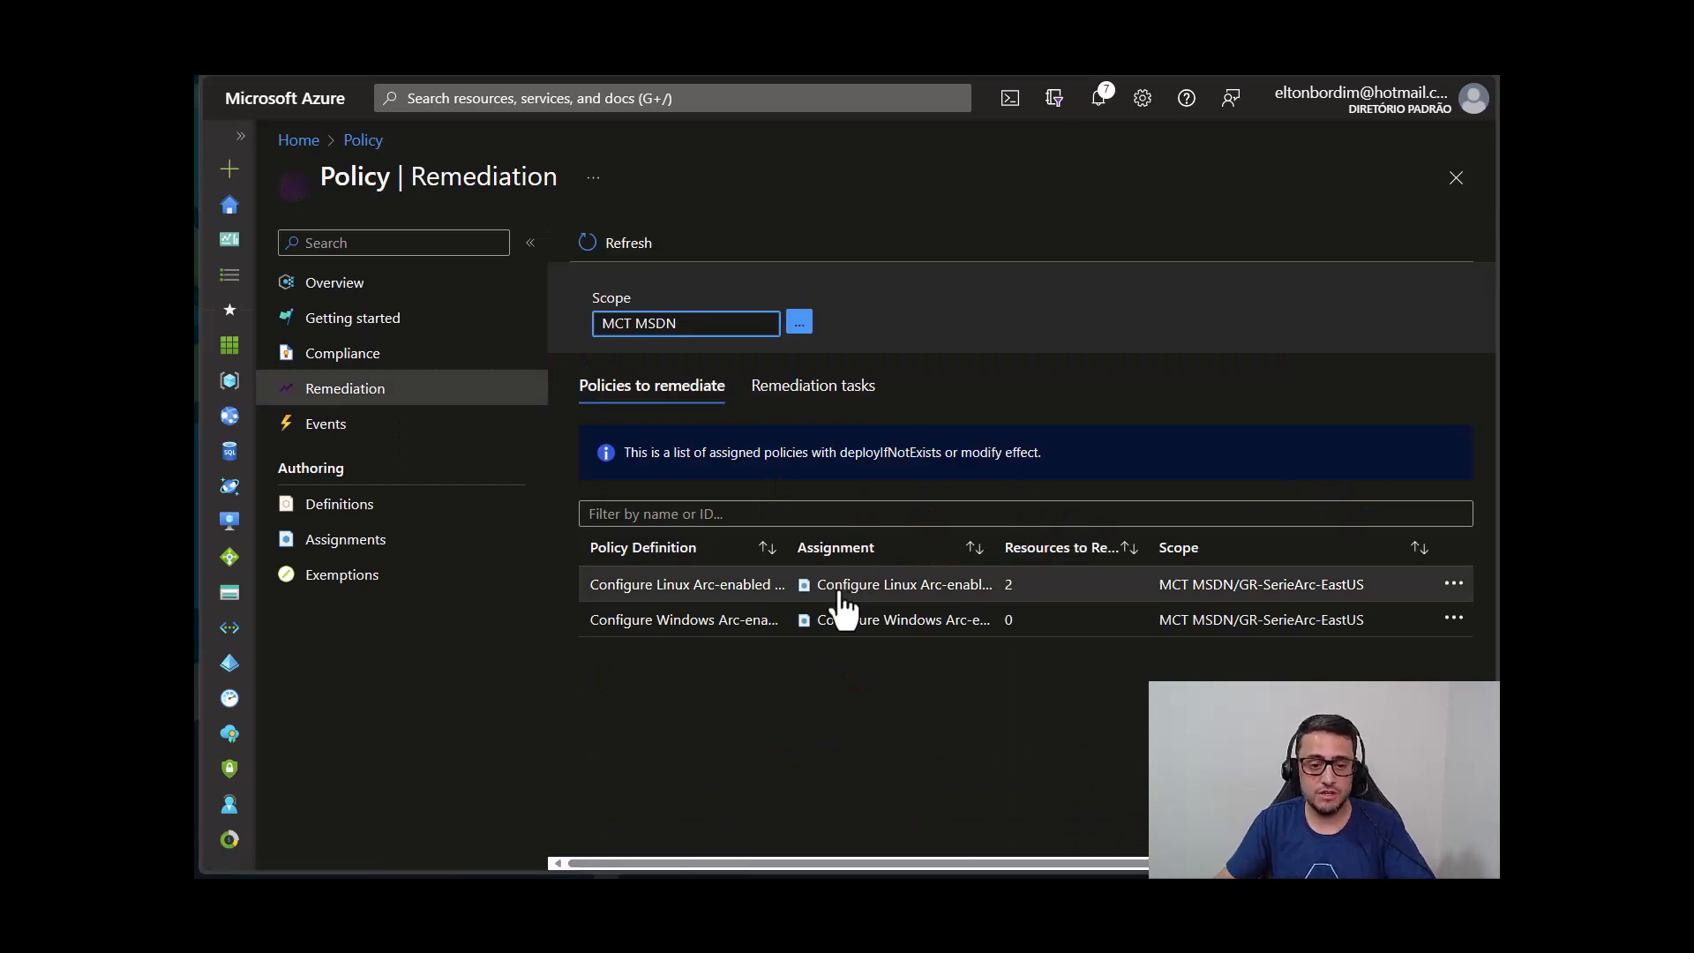
Refresh the policy compliance list and widen the Name and Resource compliance columns to review the Azure Monitor Agent assignments.
click(362, 356)
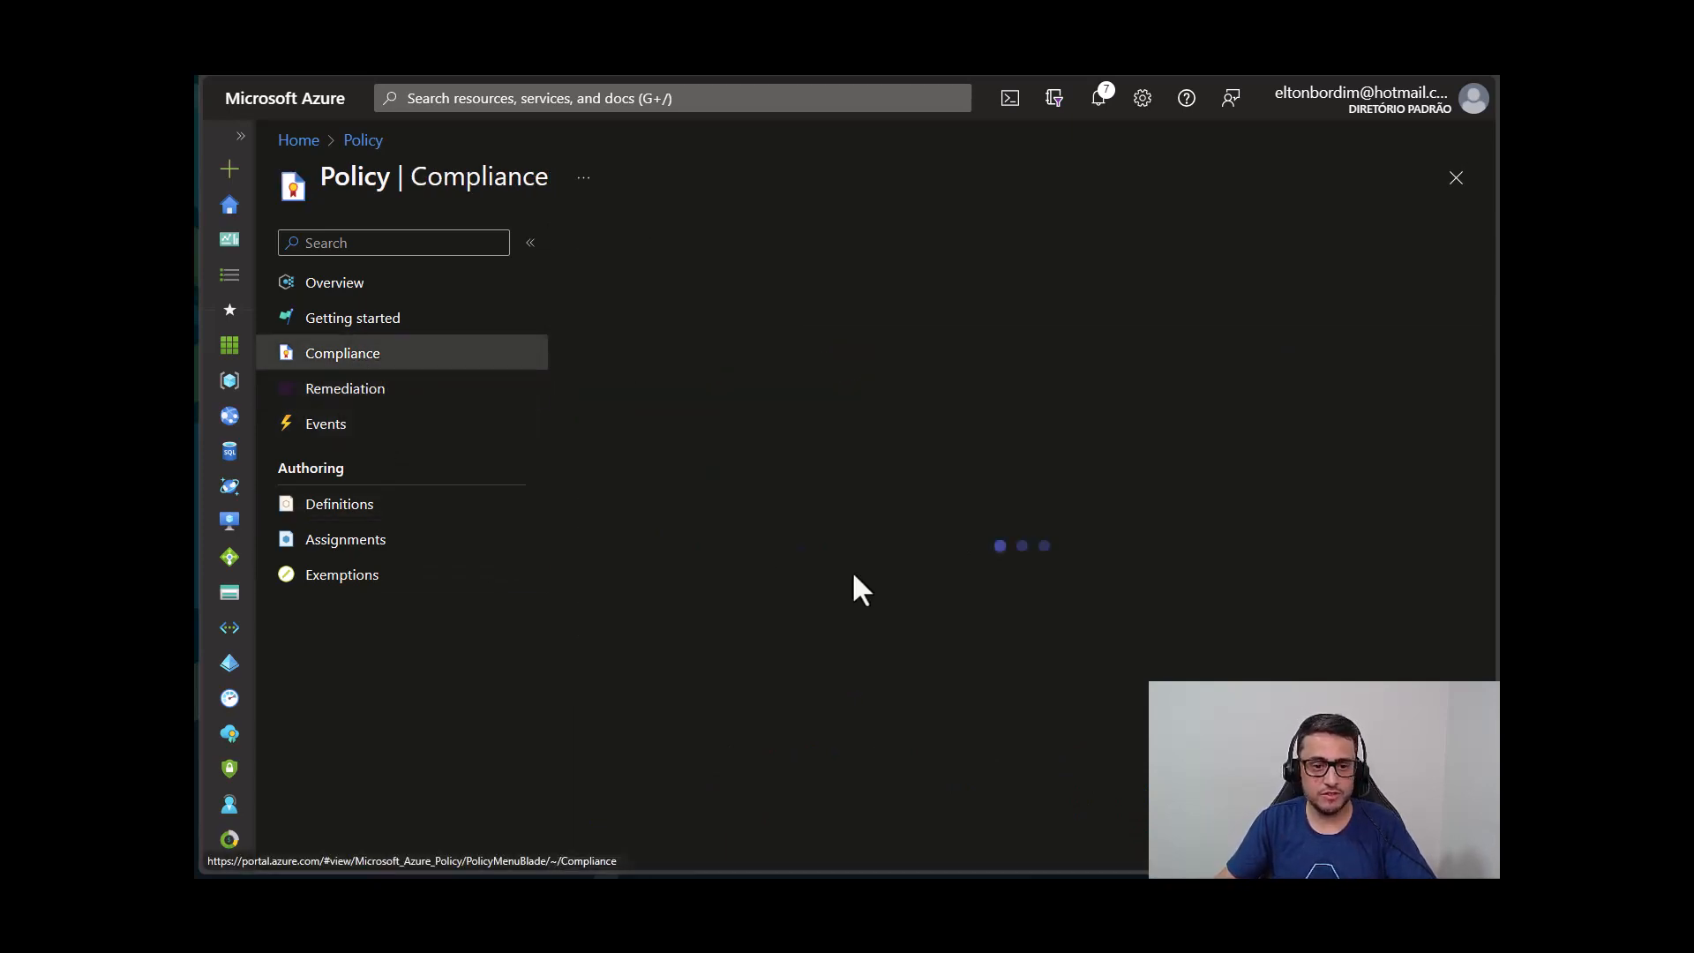
scroll(854, 574, down, 3)
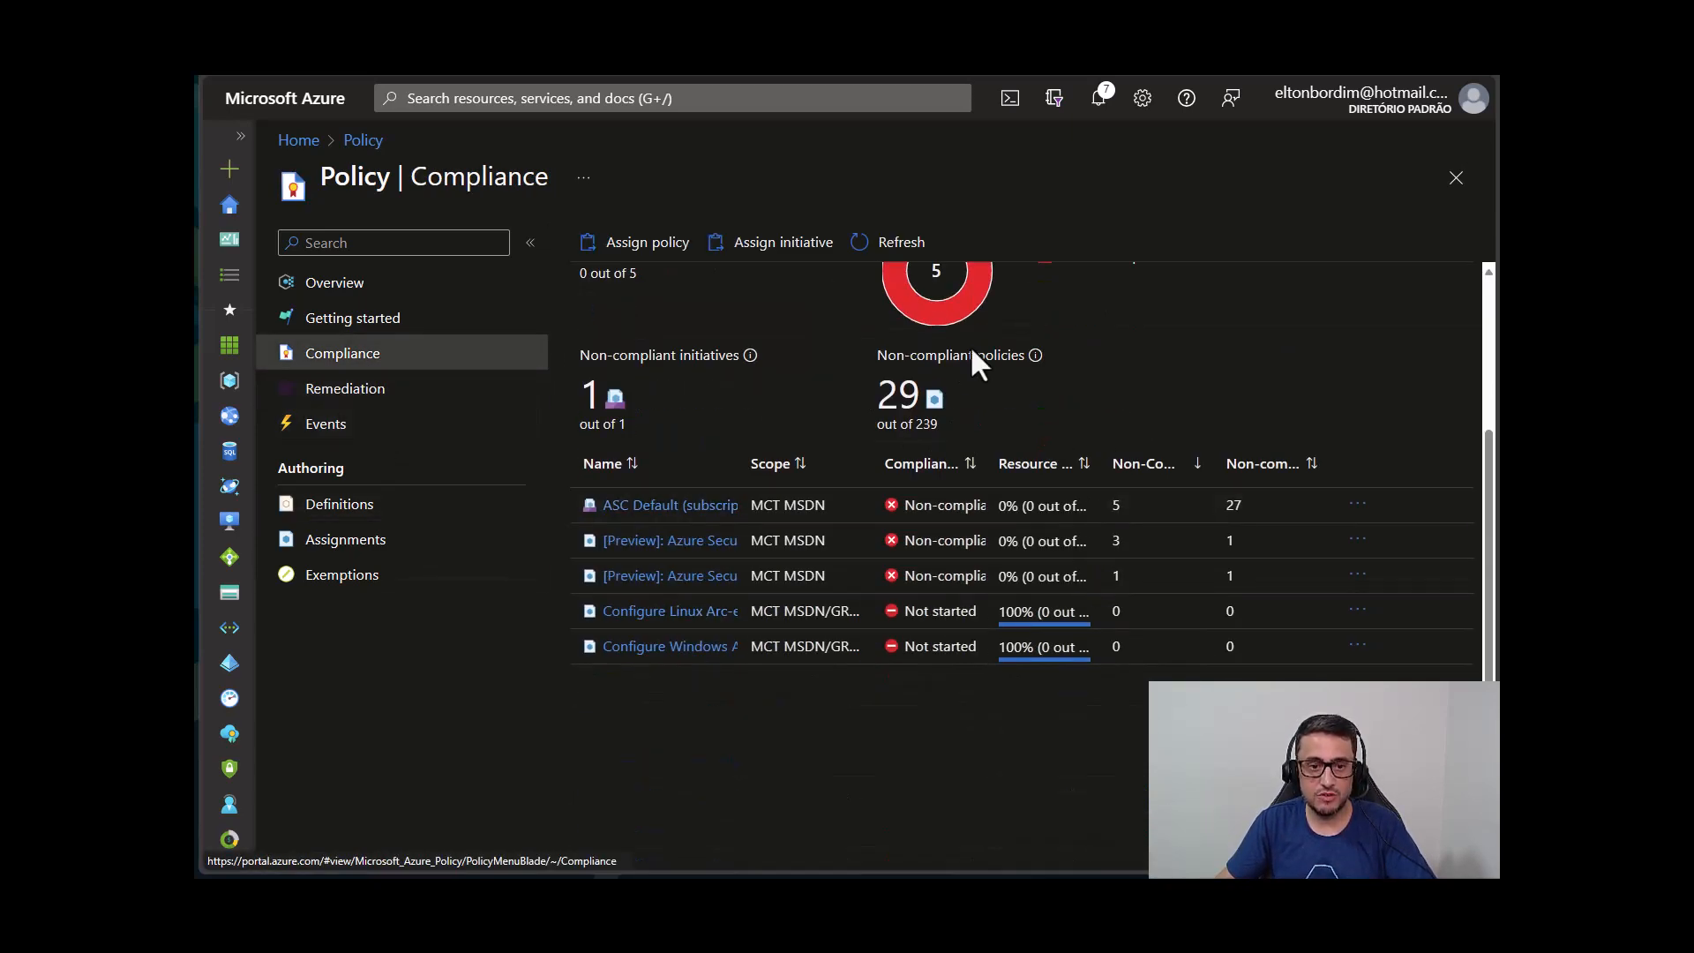
click(893, 251)
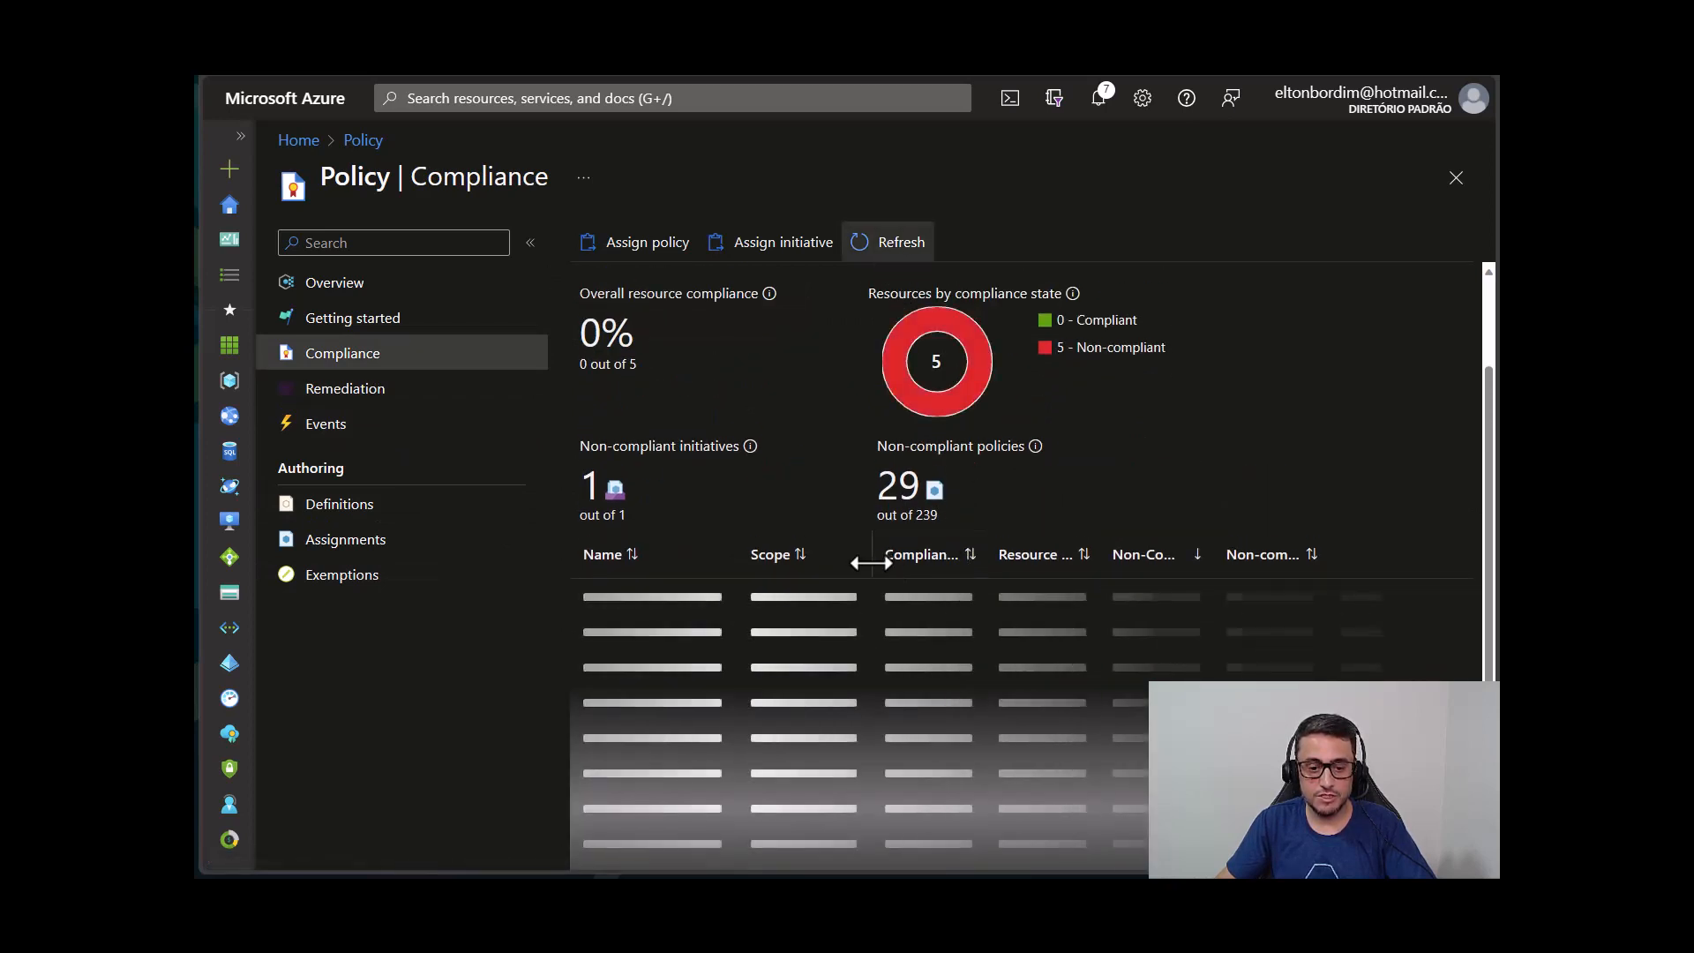
scroll(870, 566, down, 1)
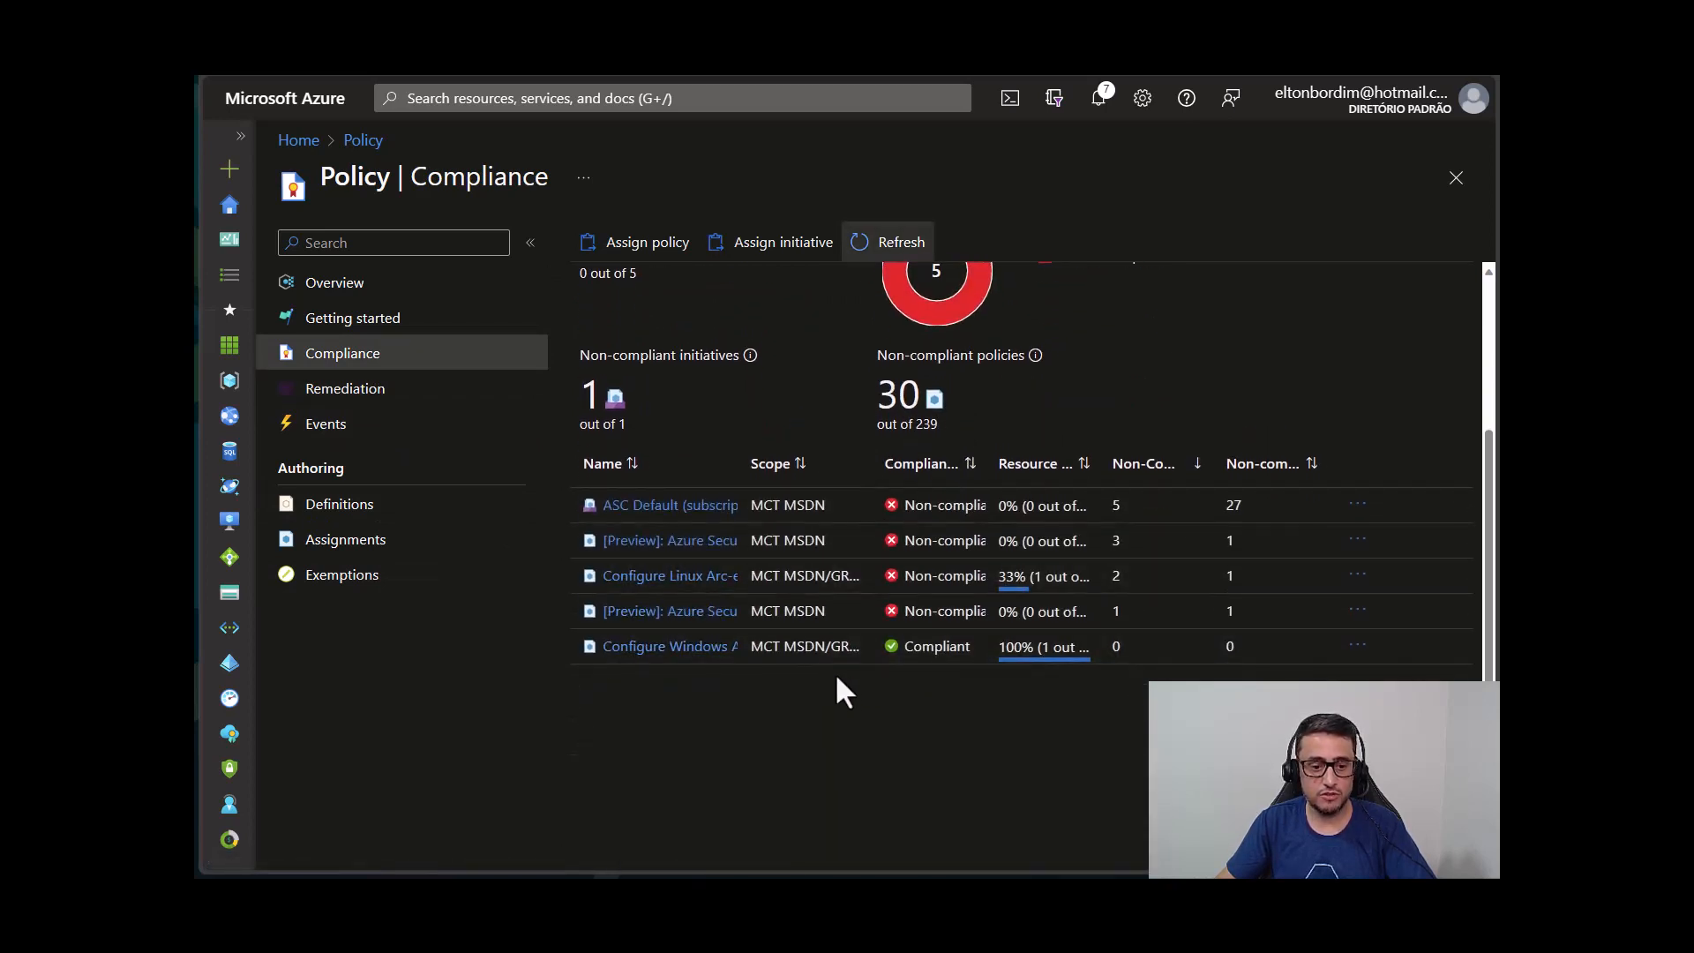
drag(738, 459, 957, 468)
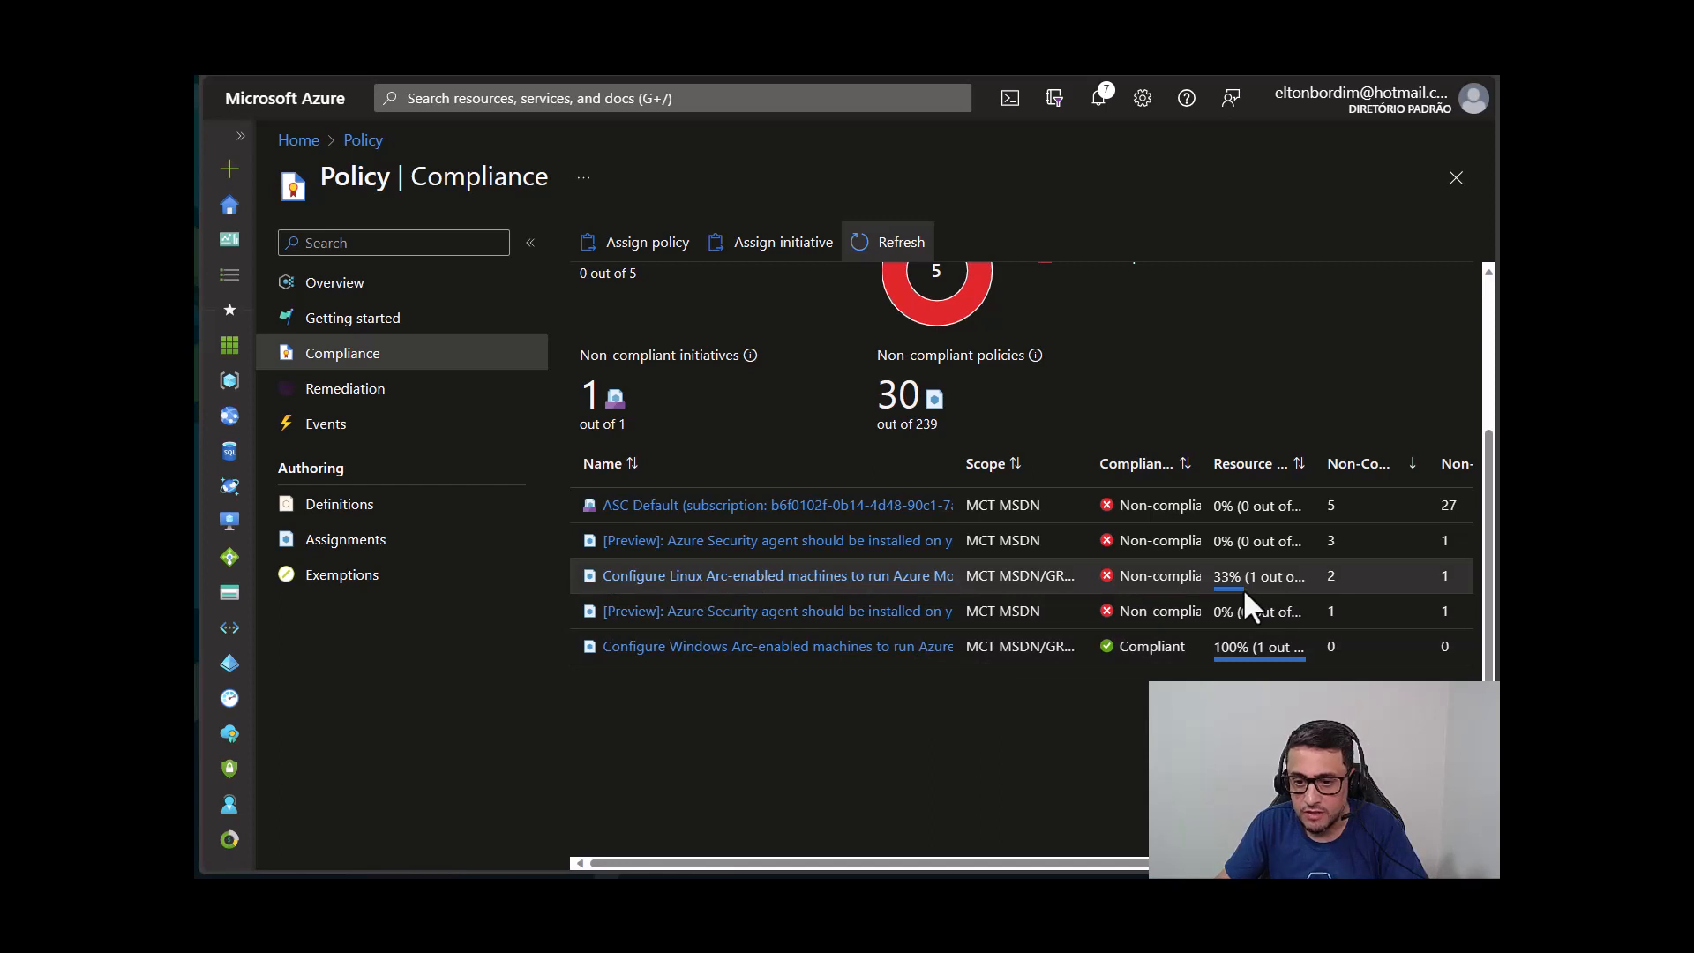
drag(1315, 470, 1376, 470)
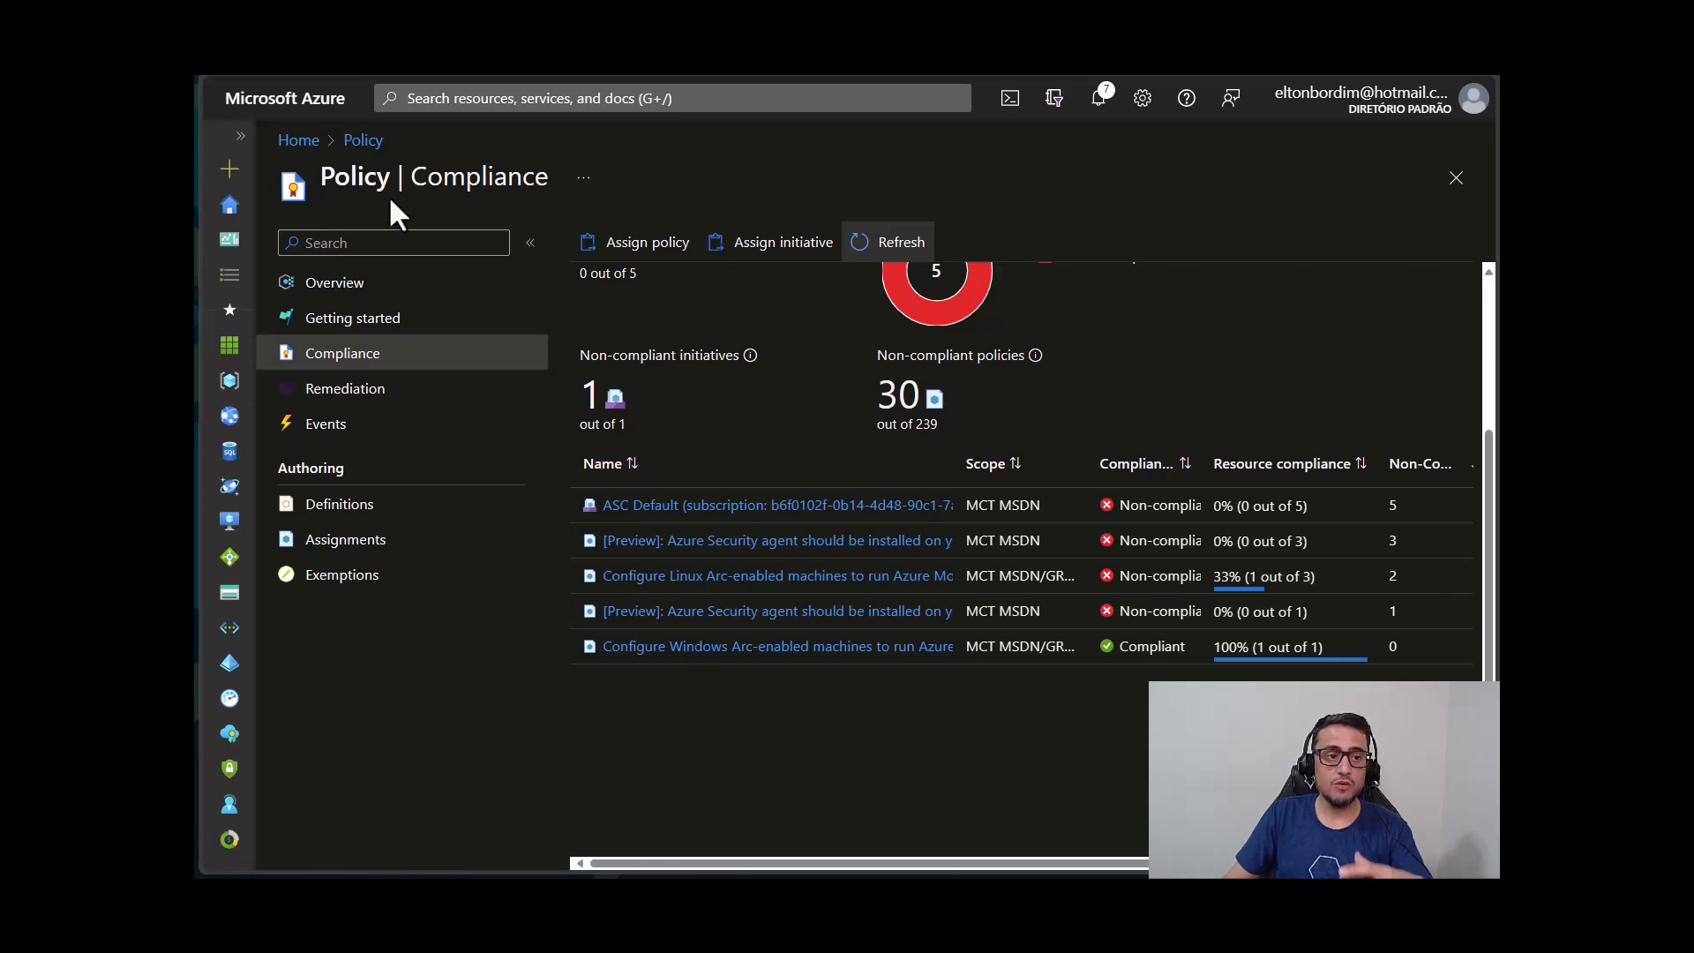
Open the arc-ubuntu02 machine in Azure Arc and review its policy compliance.
click(451, 97)
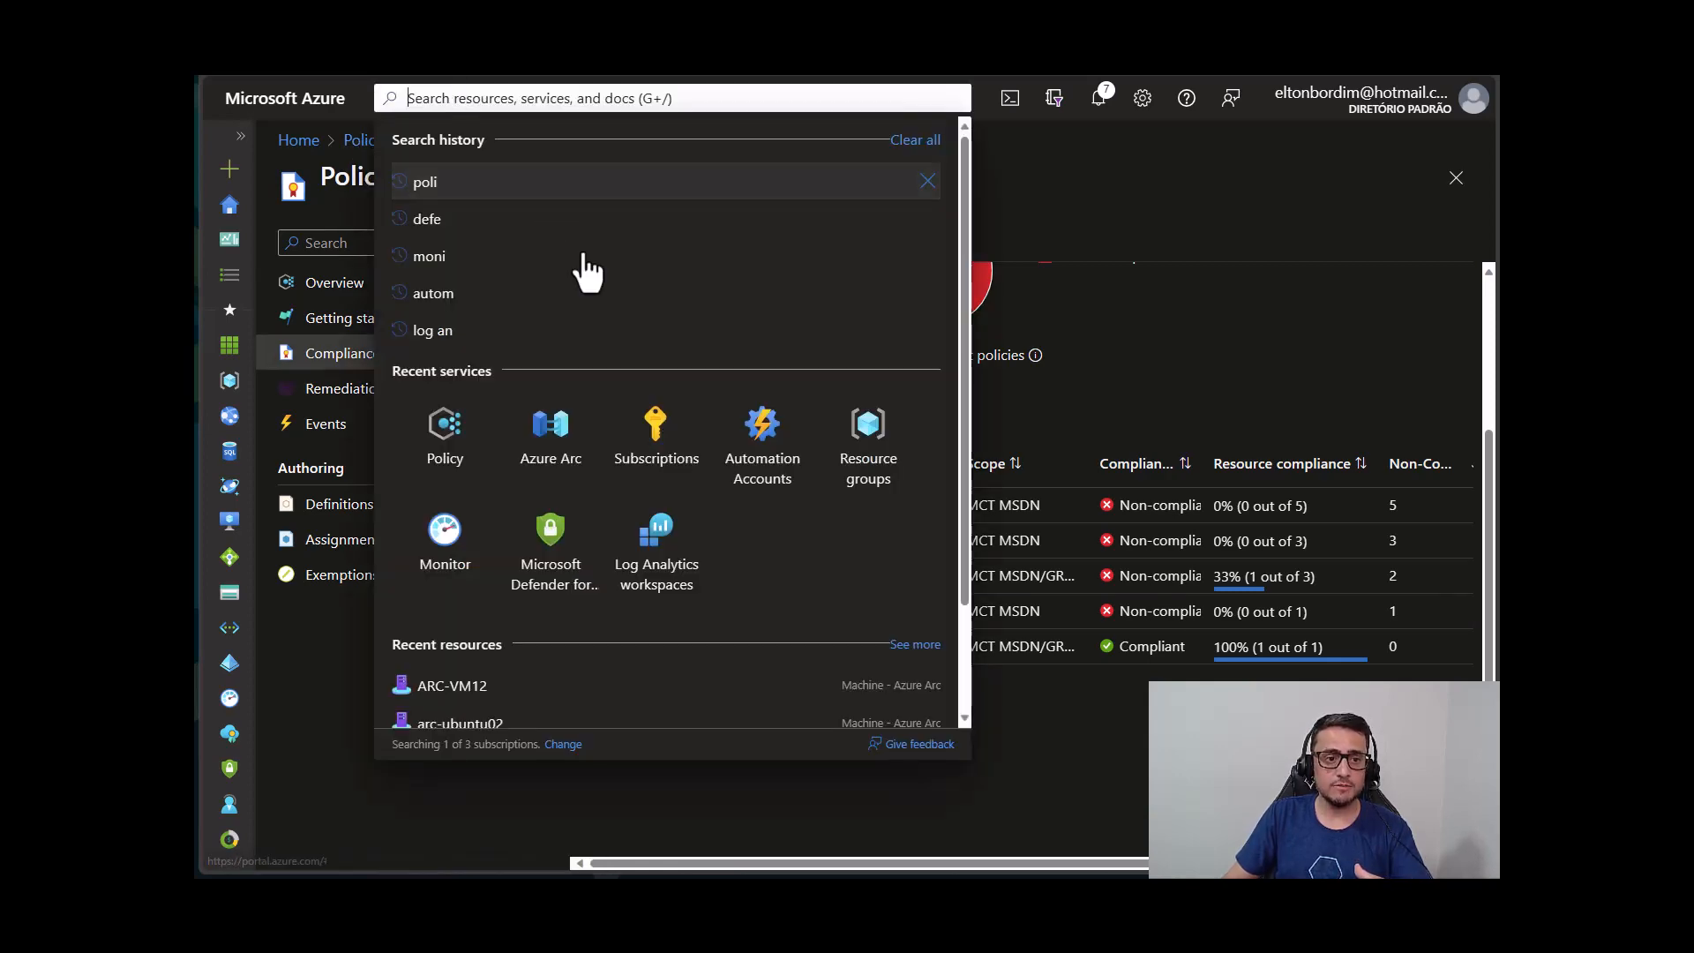
click(565, 465)
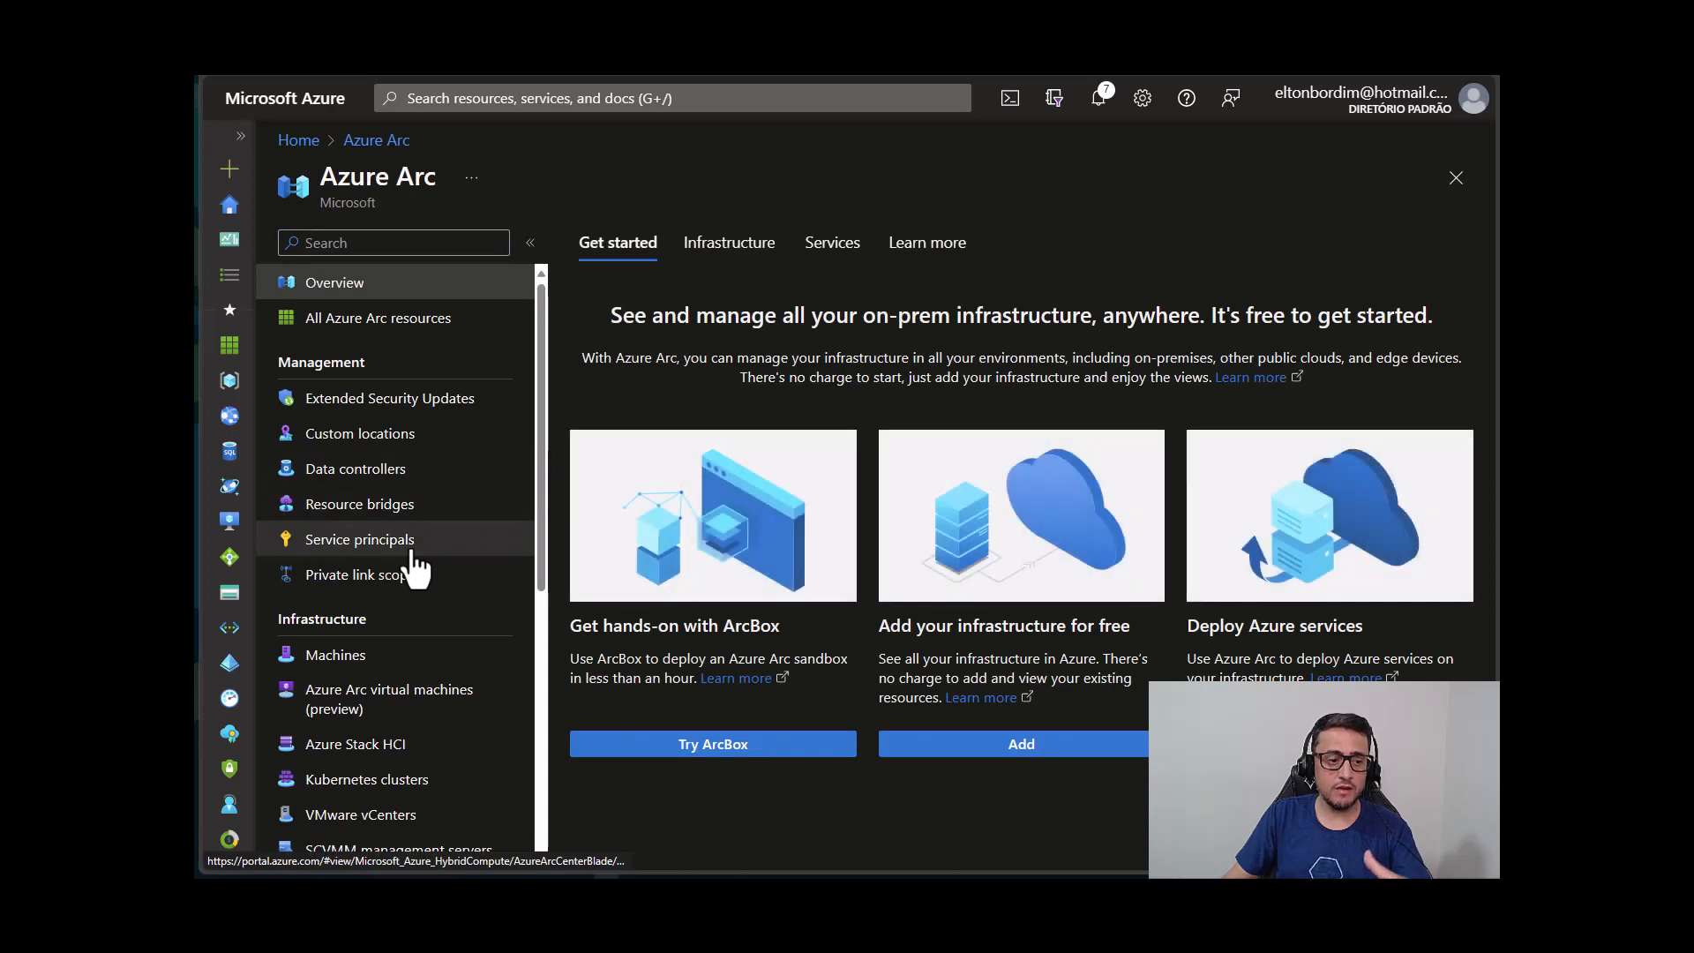
scroll(415, 569, down, 1)
scroll(415, 569, up, 1)
click(333, 654)
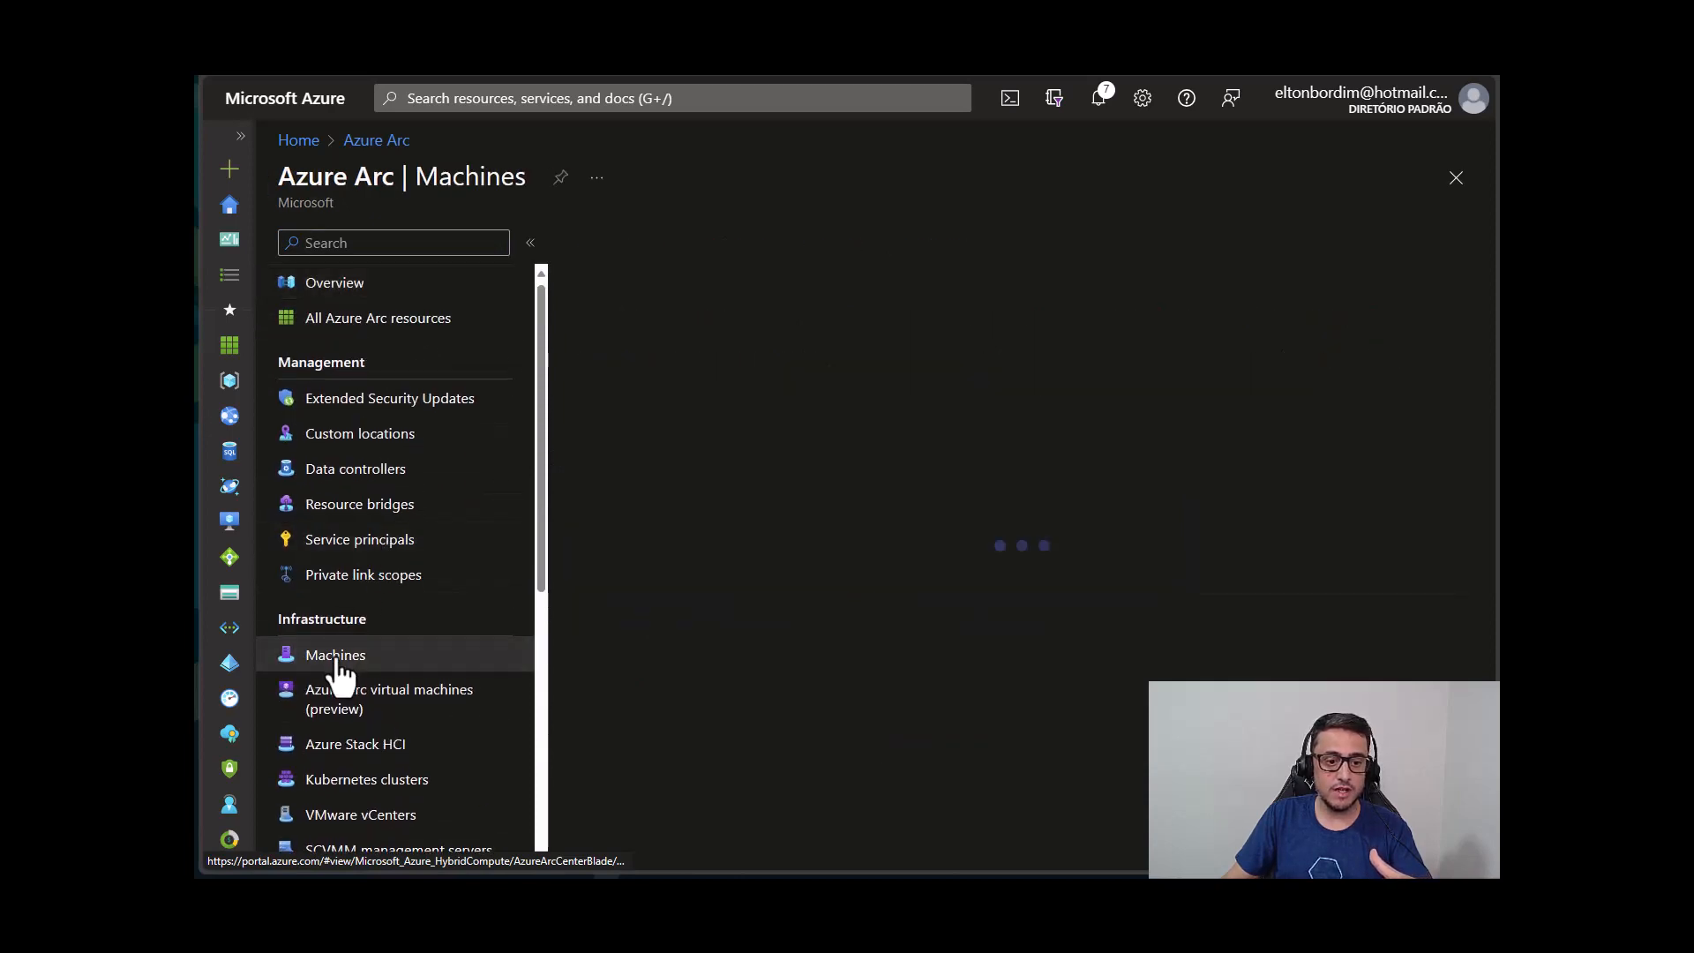
click(692, 535)
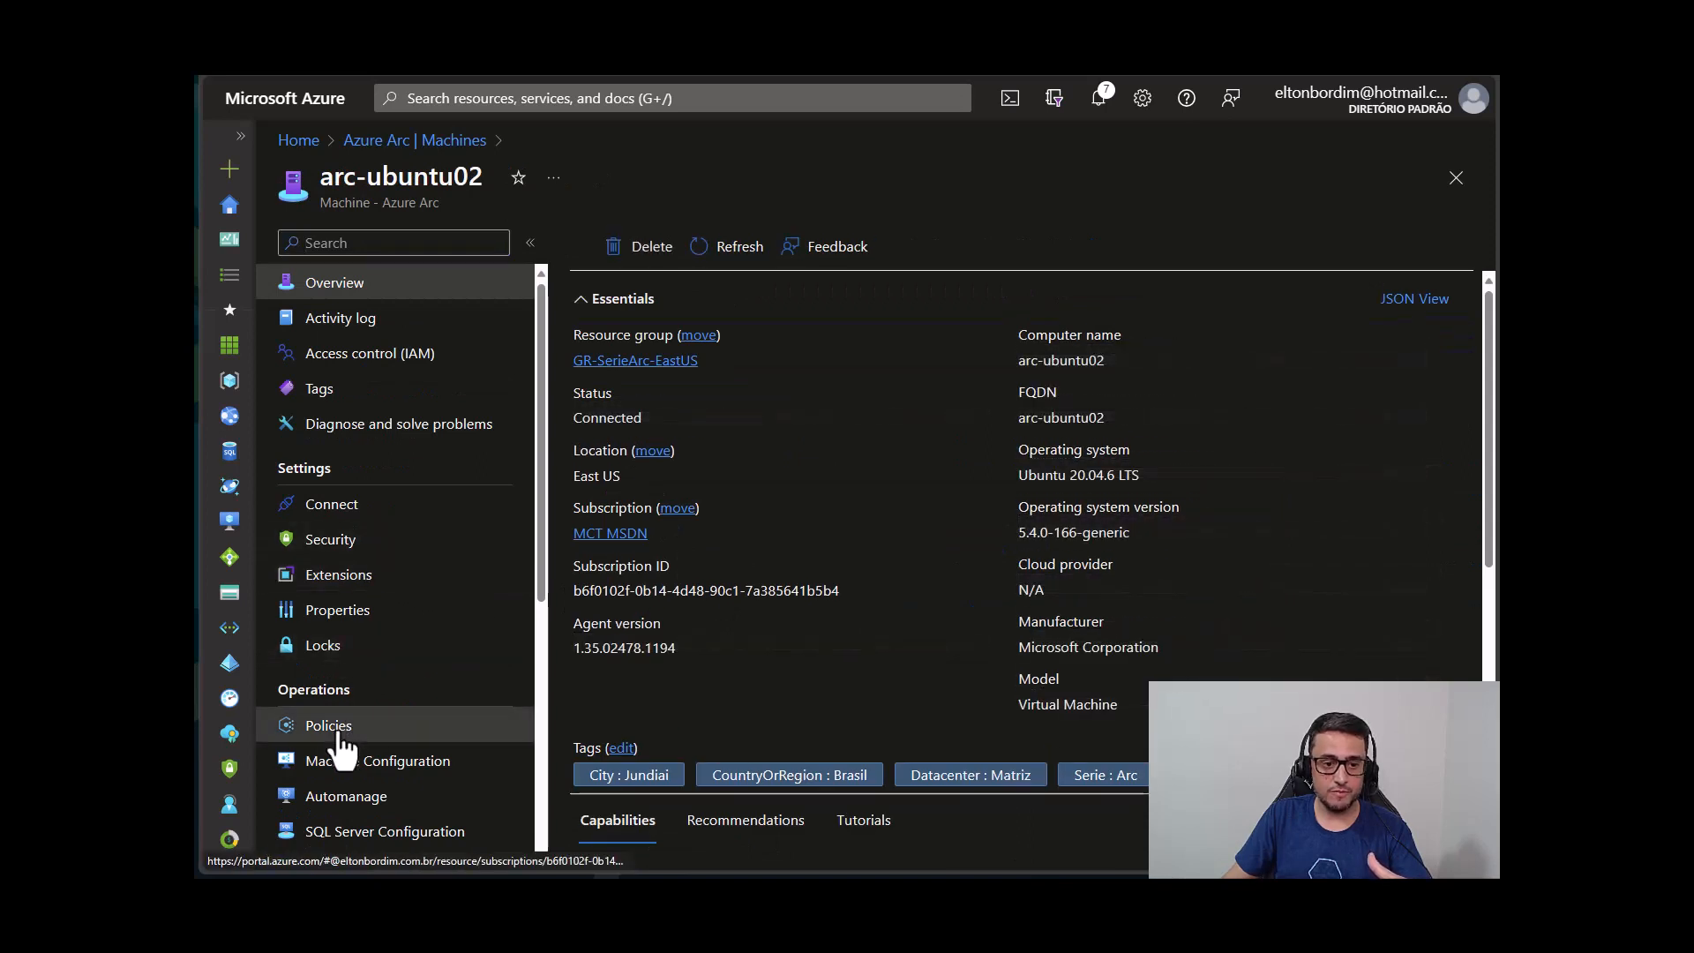
click(340, 727)
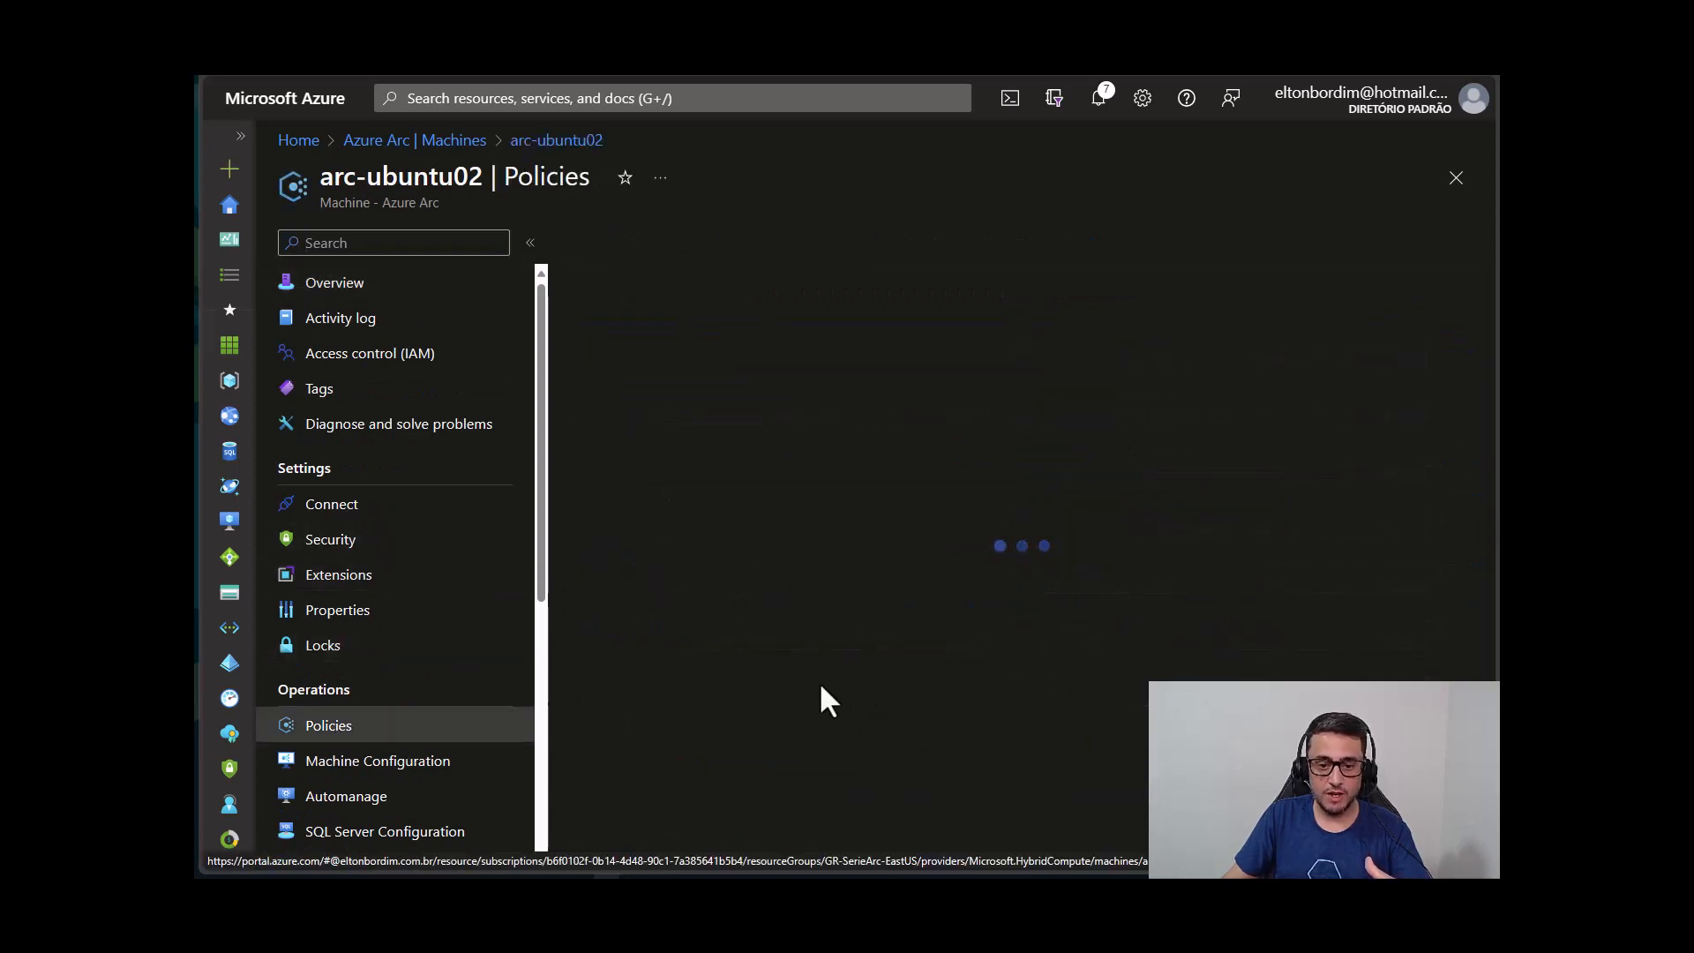
scroll(777, 607, down, 2)
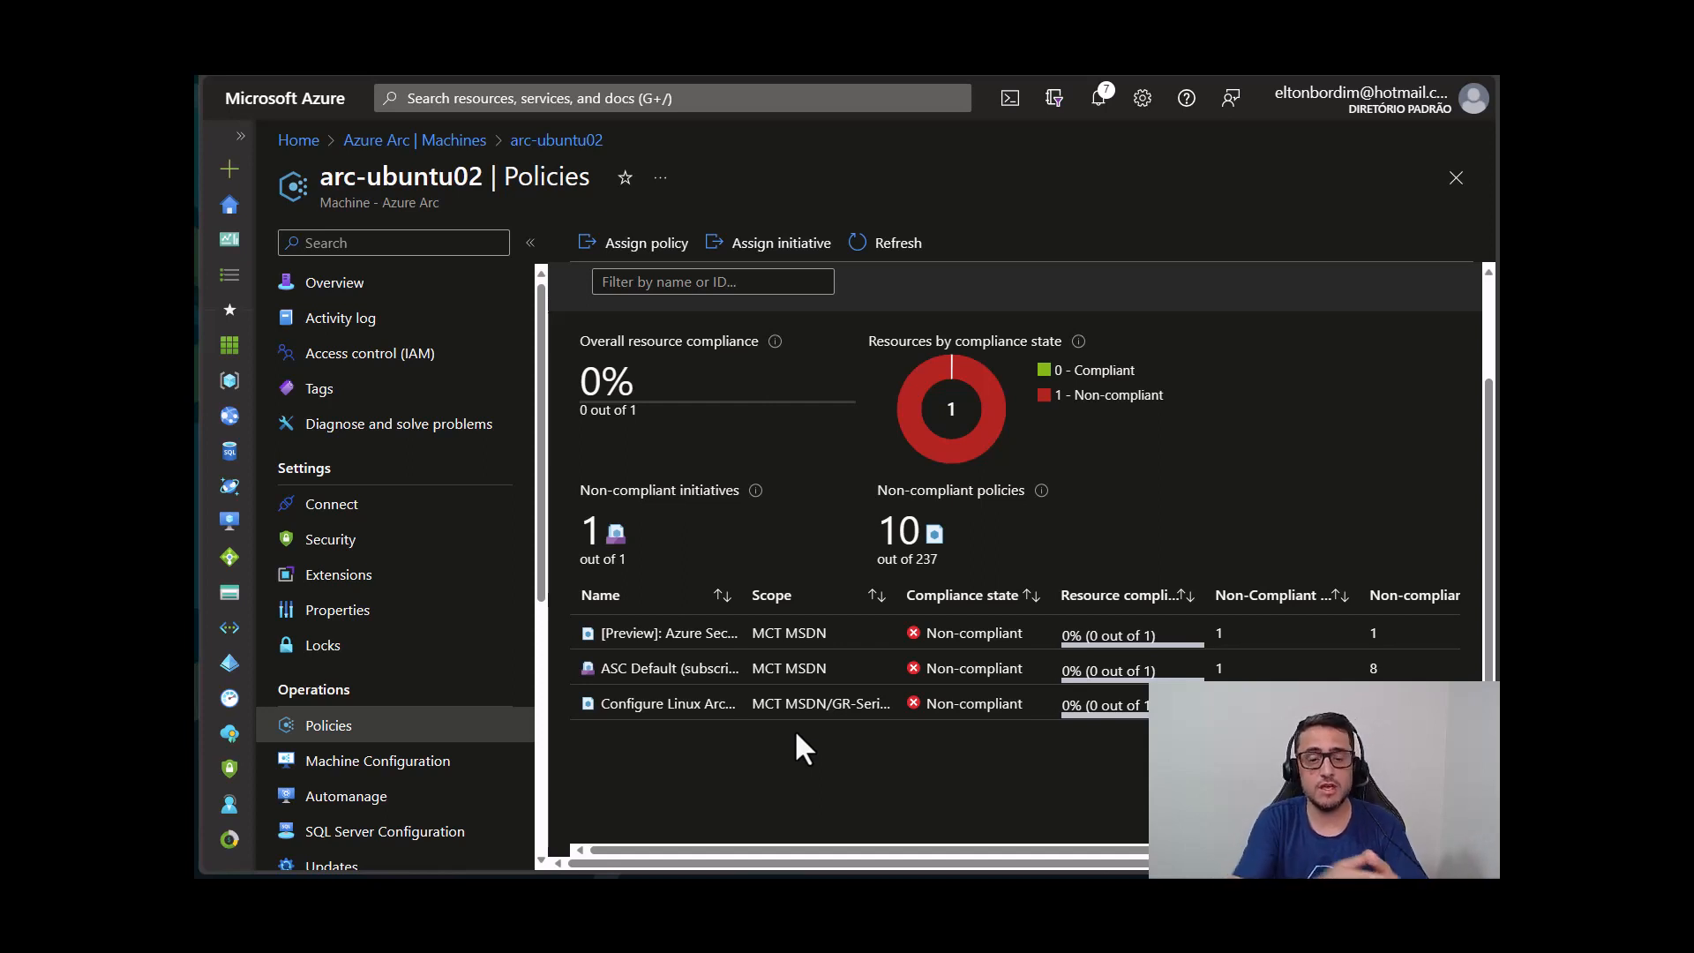
Start a new policy assignment scoped to MCT MSDN and search the available definitions for "update man".
click(661, 104)
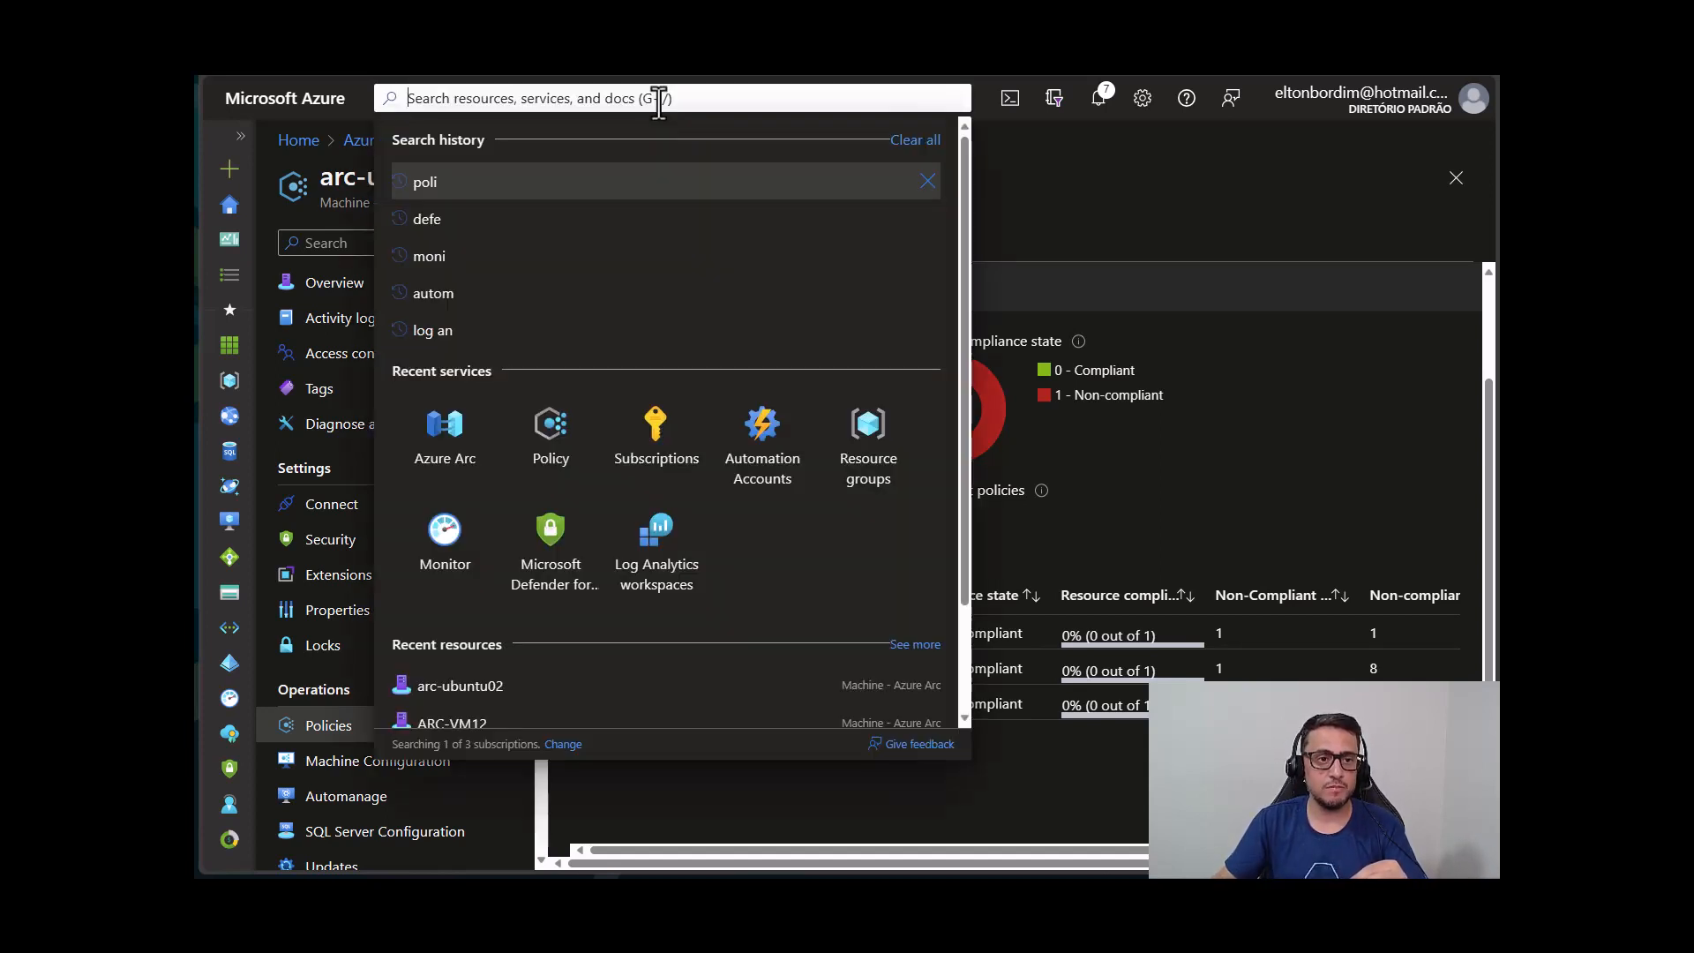
click(554, 423)
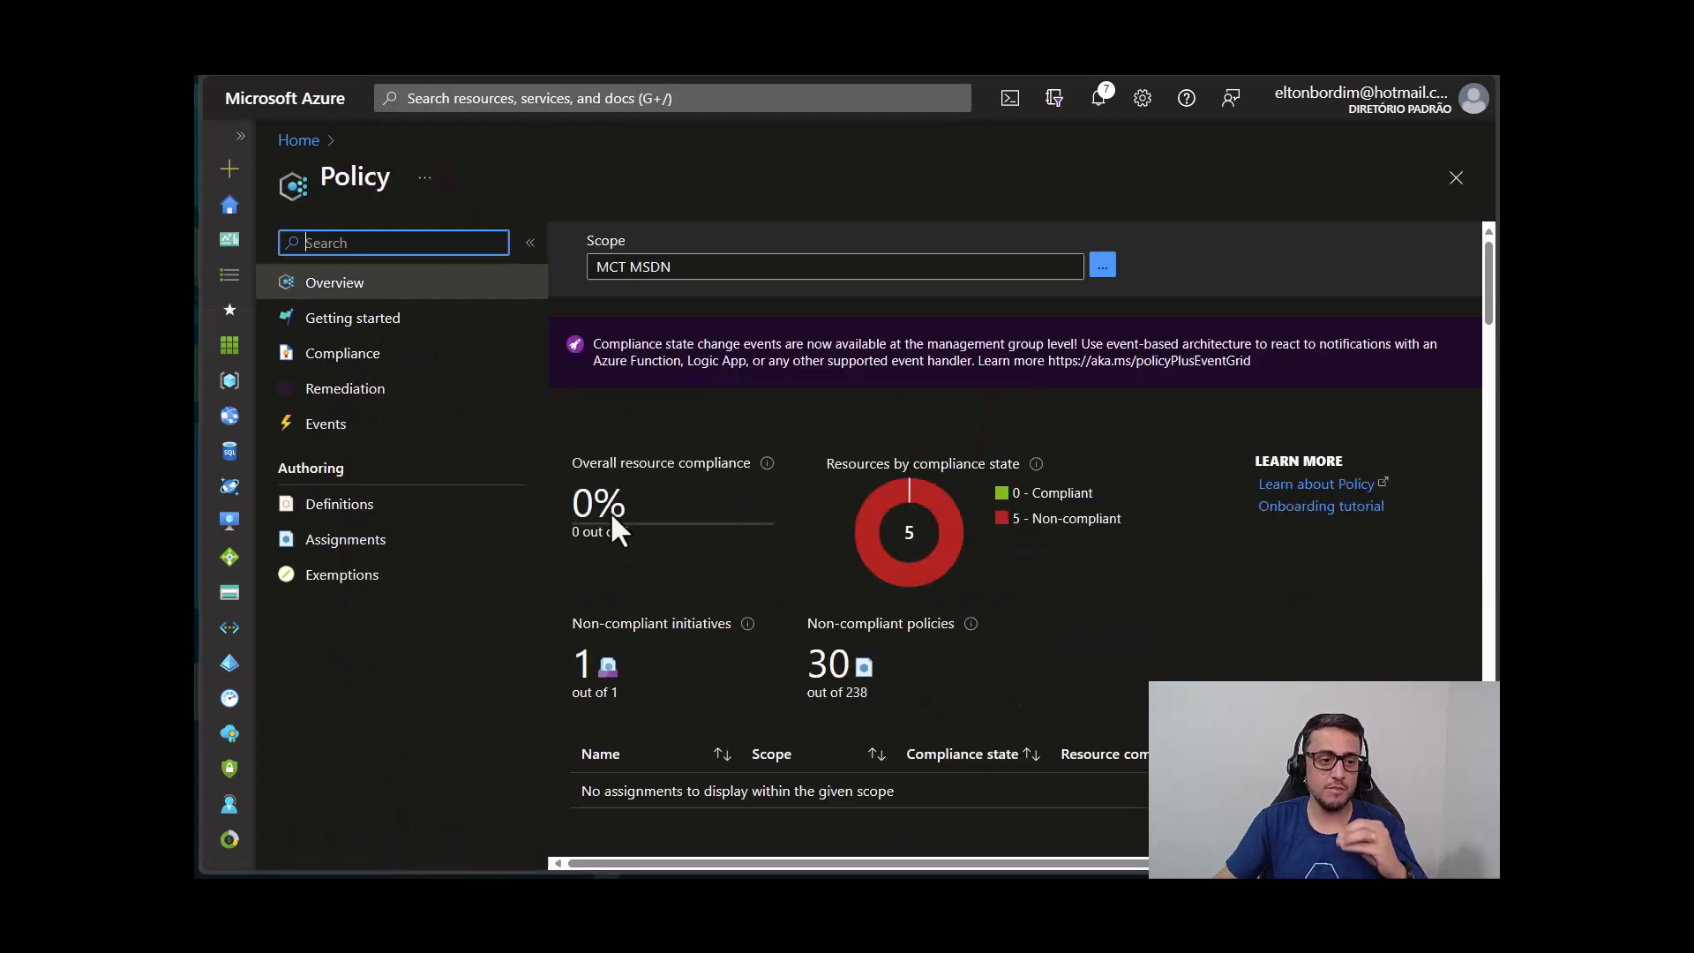
click(362, 540)
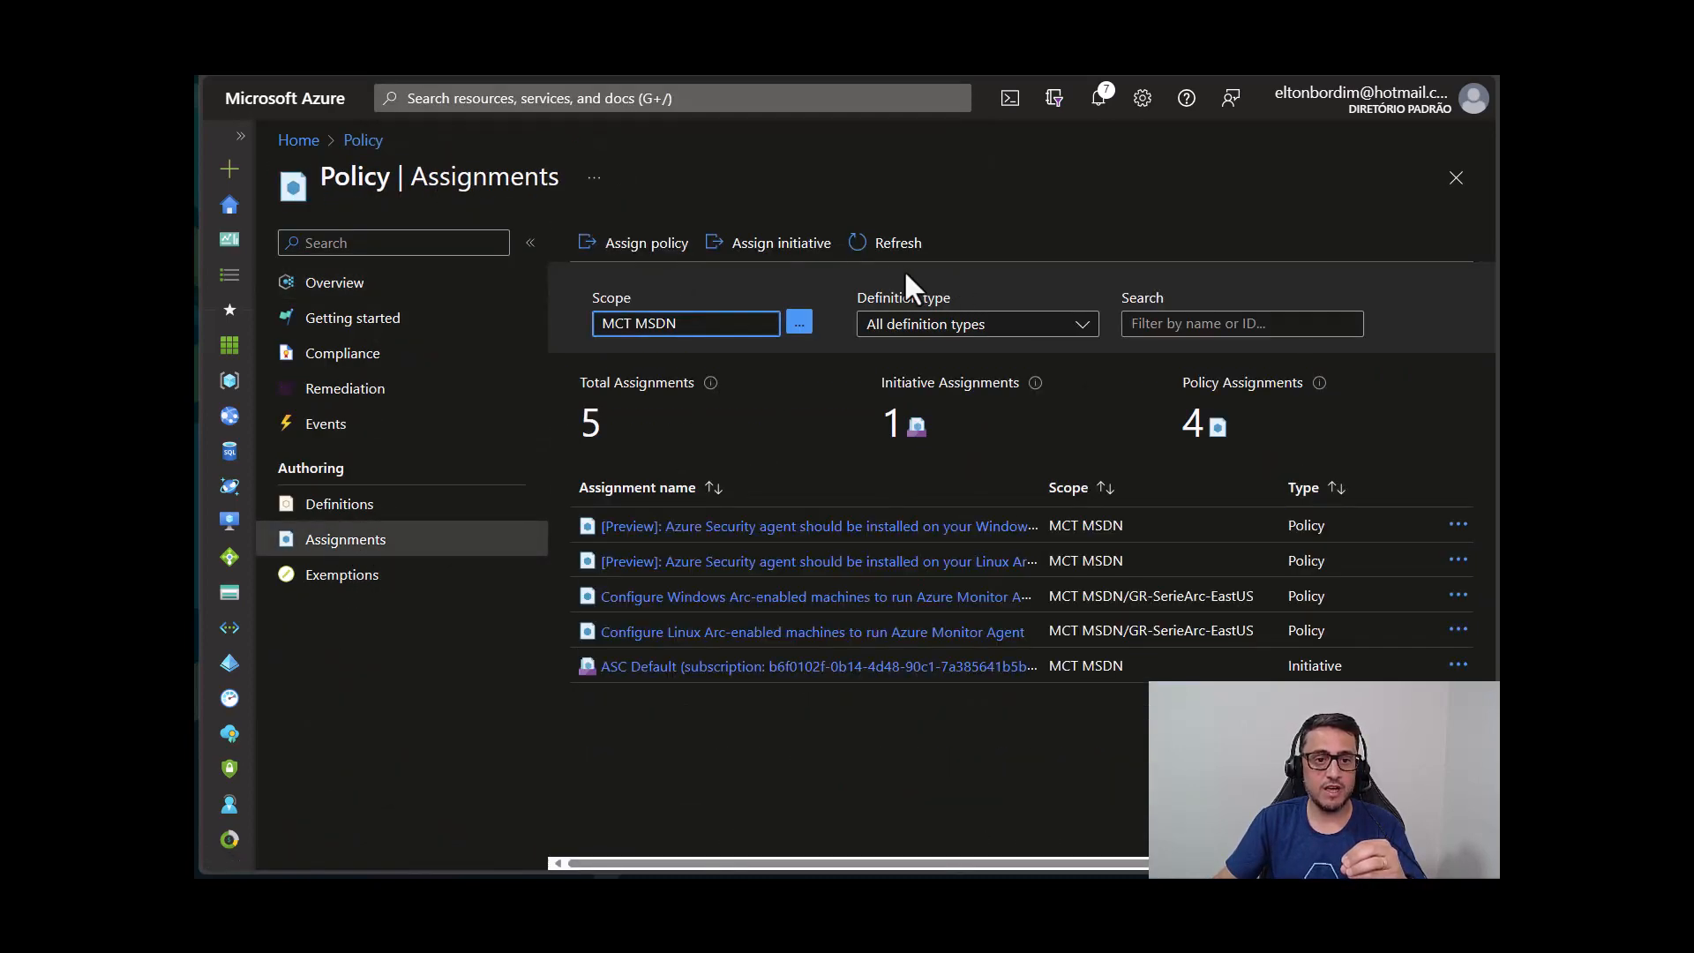
click(661, 251)
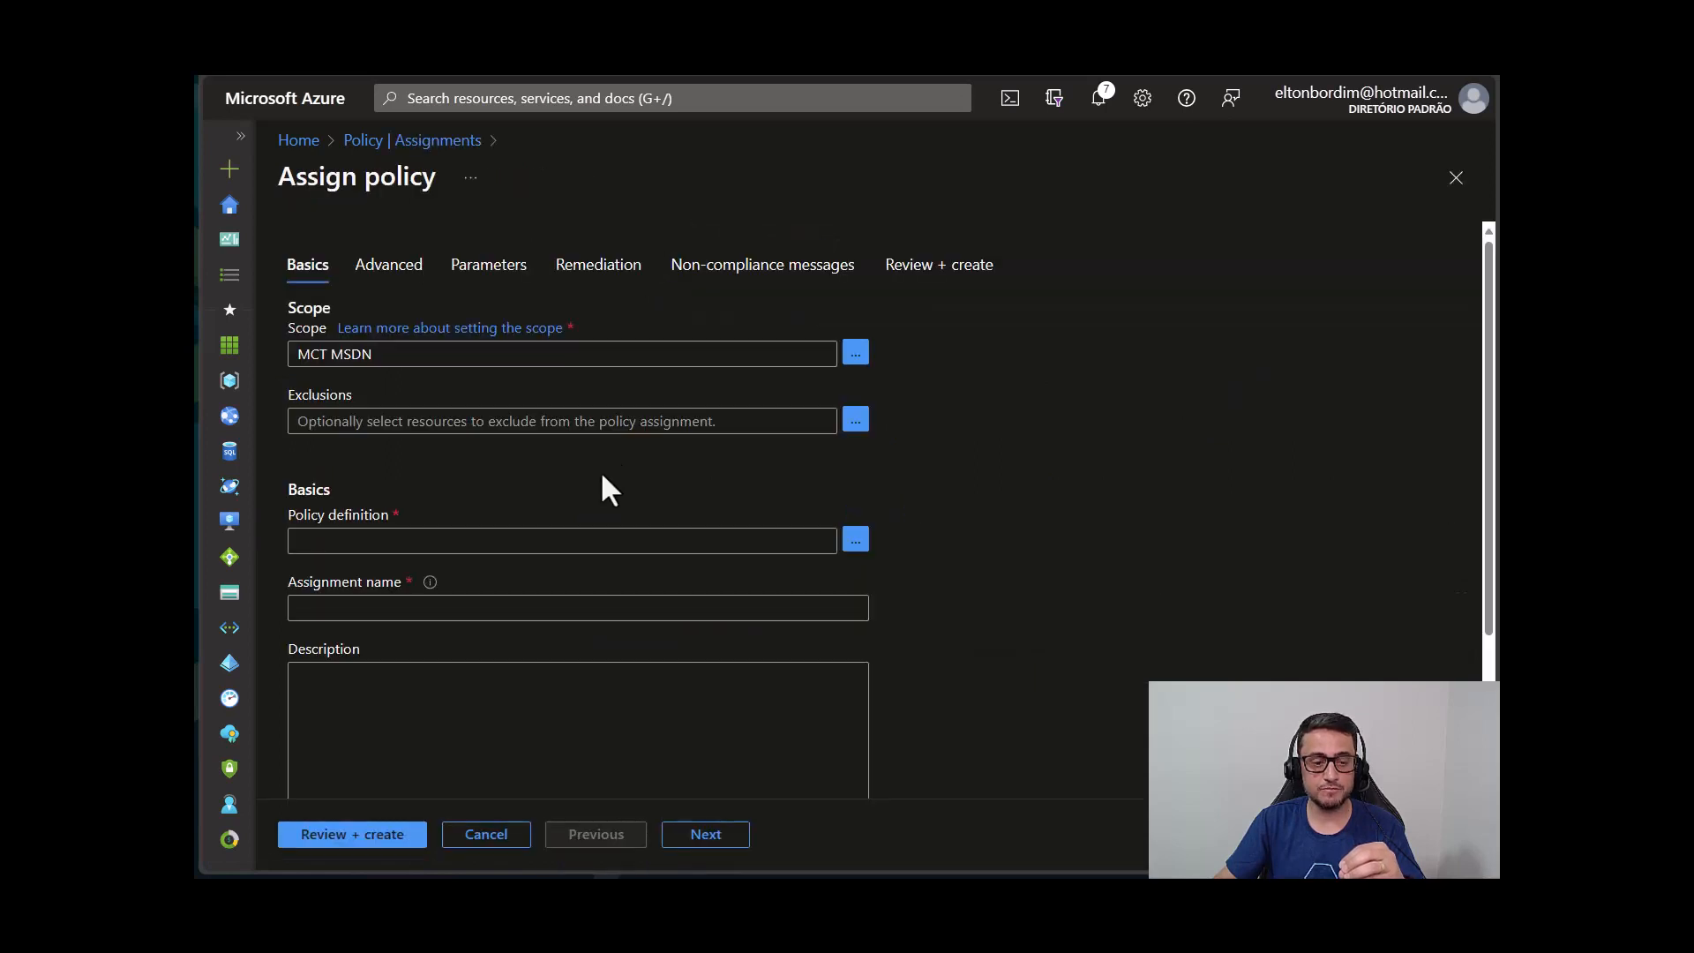
click(849, 538)
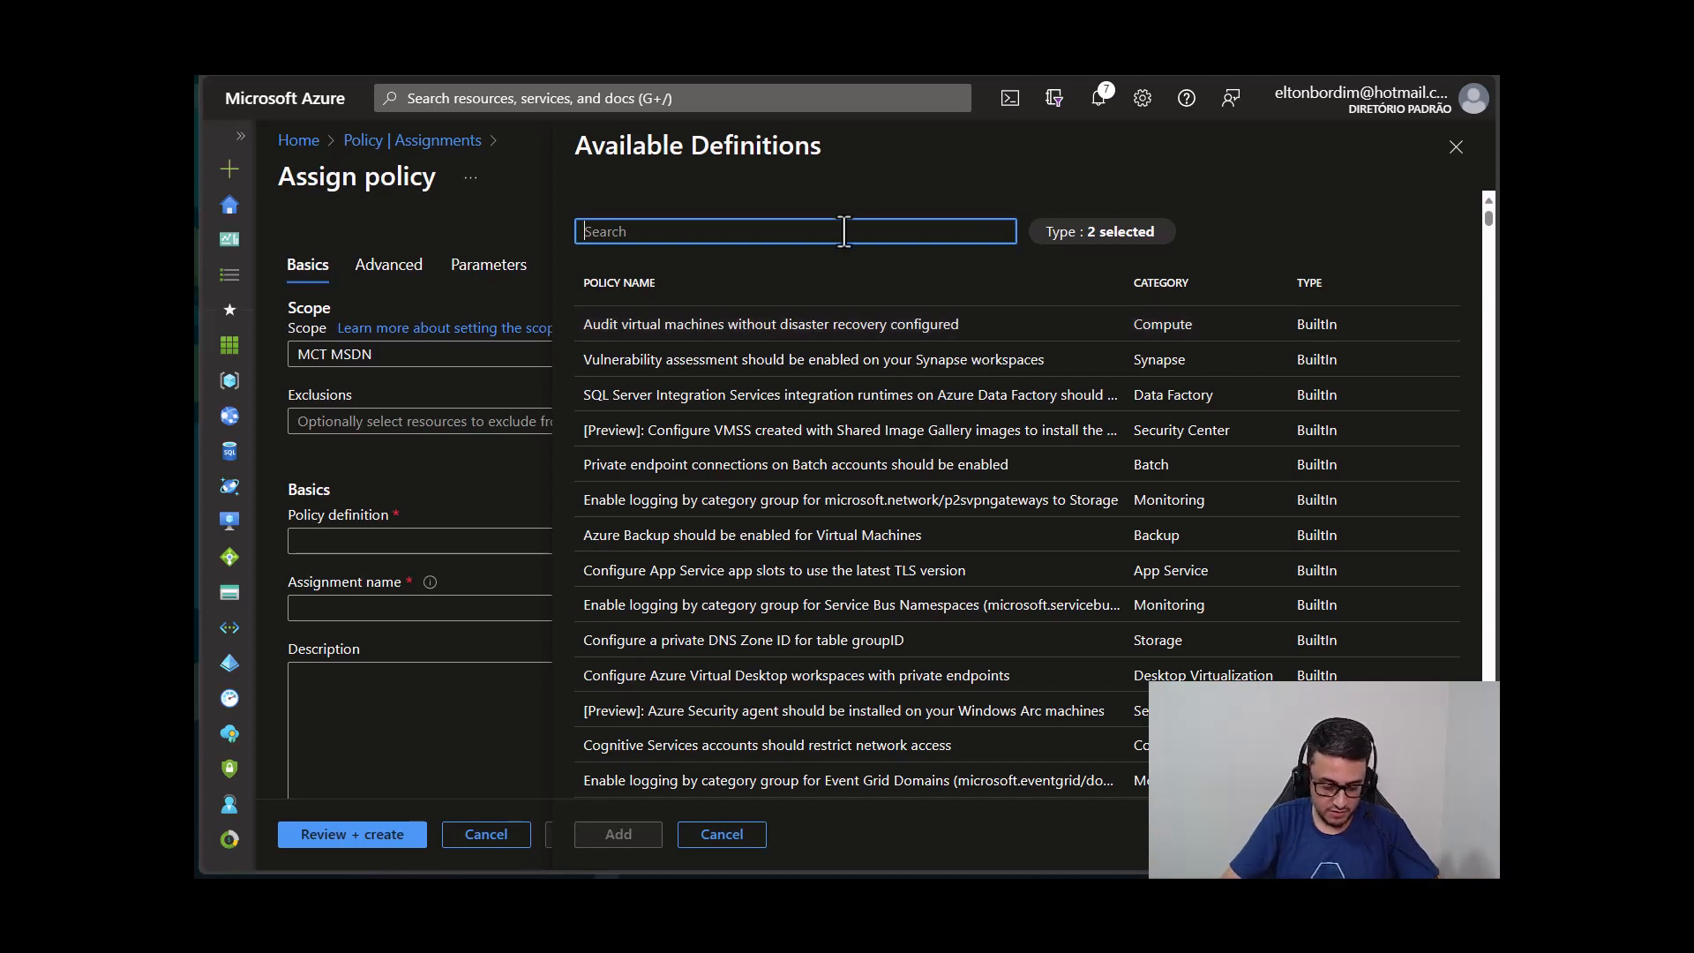
text(update)
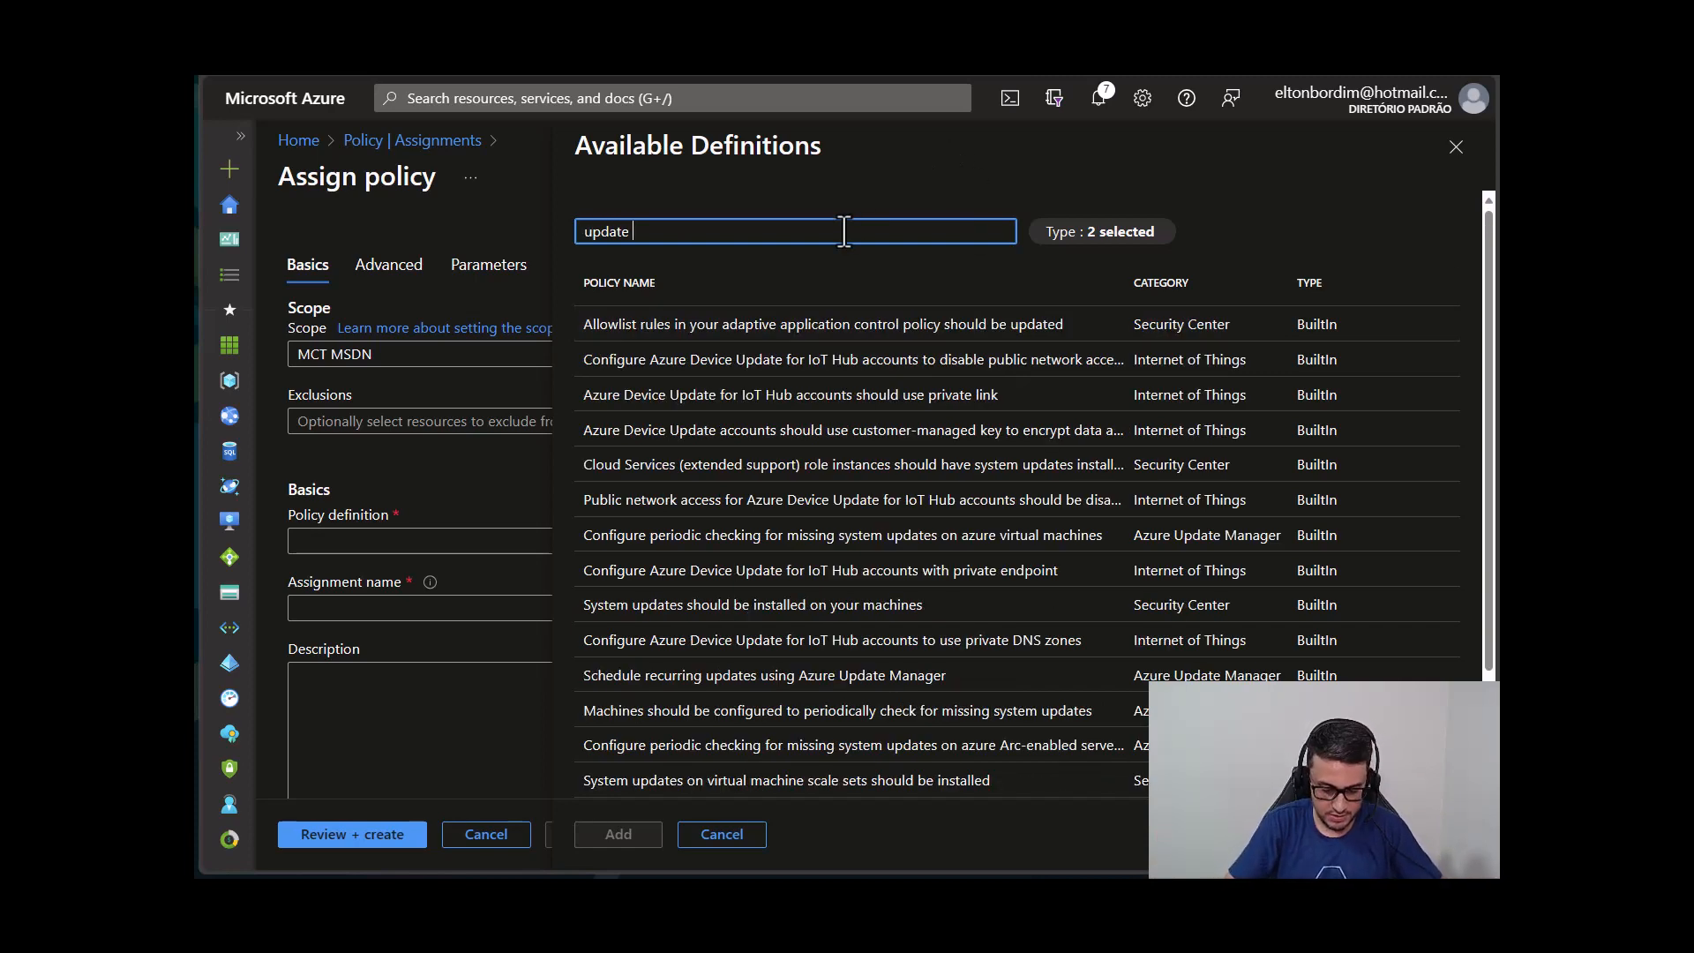
text( man)
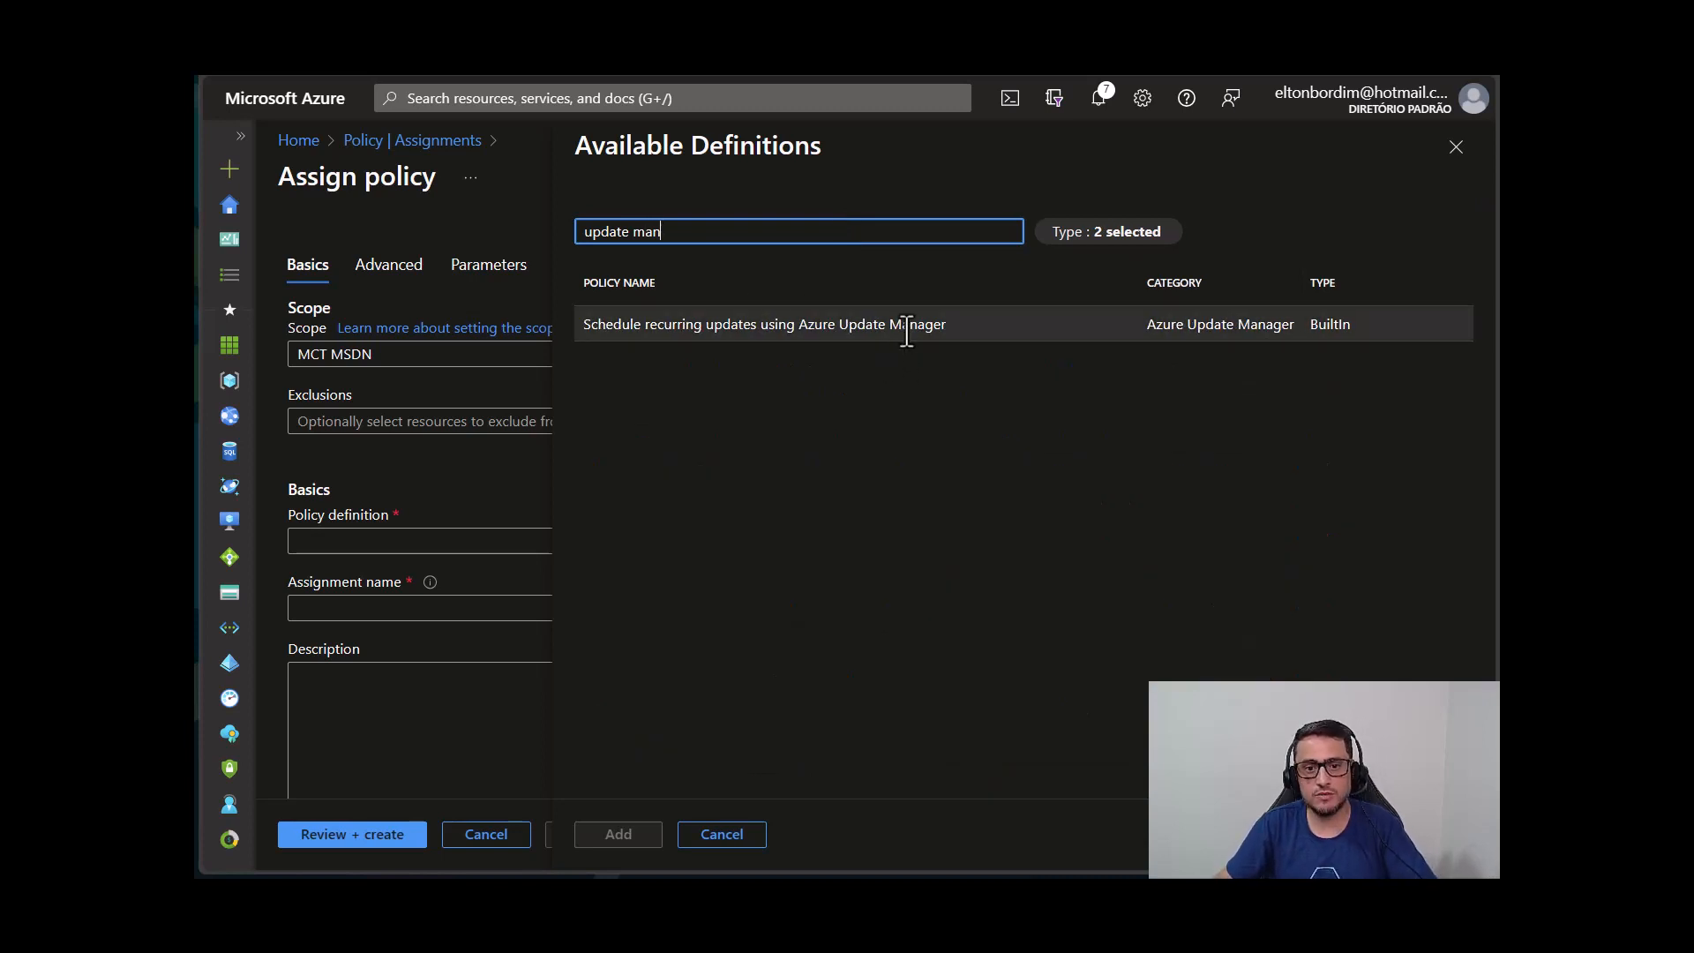
Search the available definitions for "windows update" and clear the search.
drag(694, 240, 550, 239)
text(w)
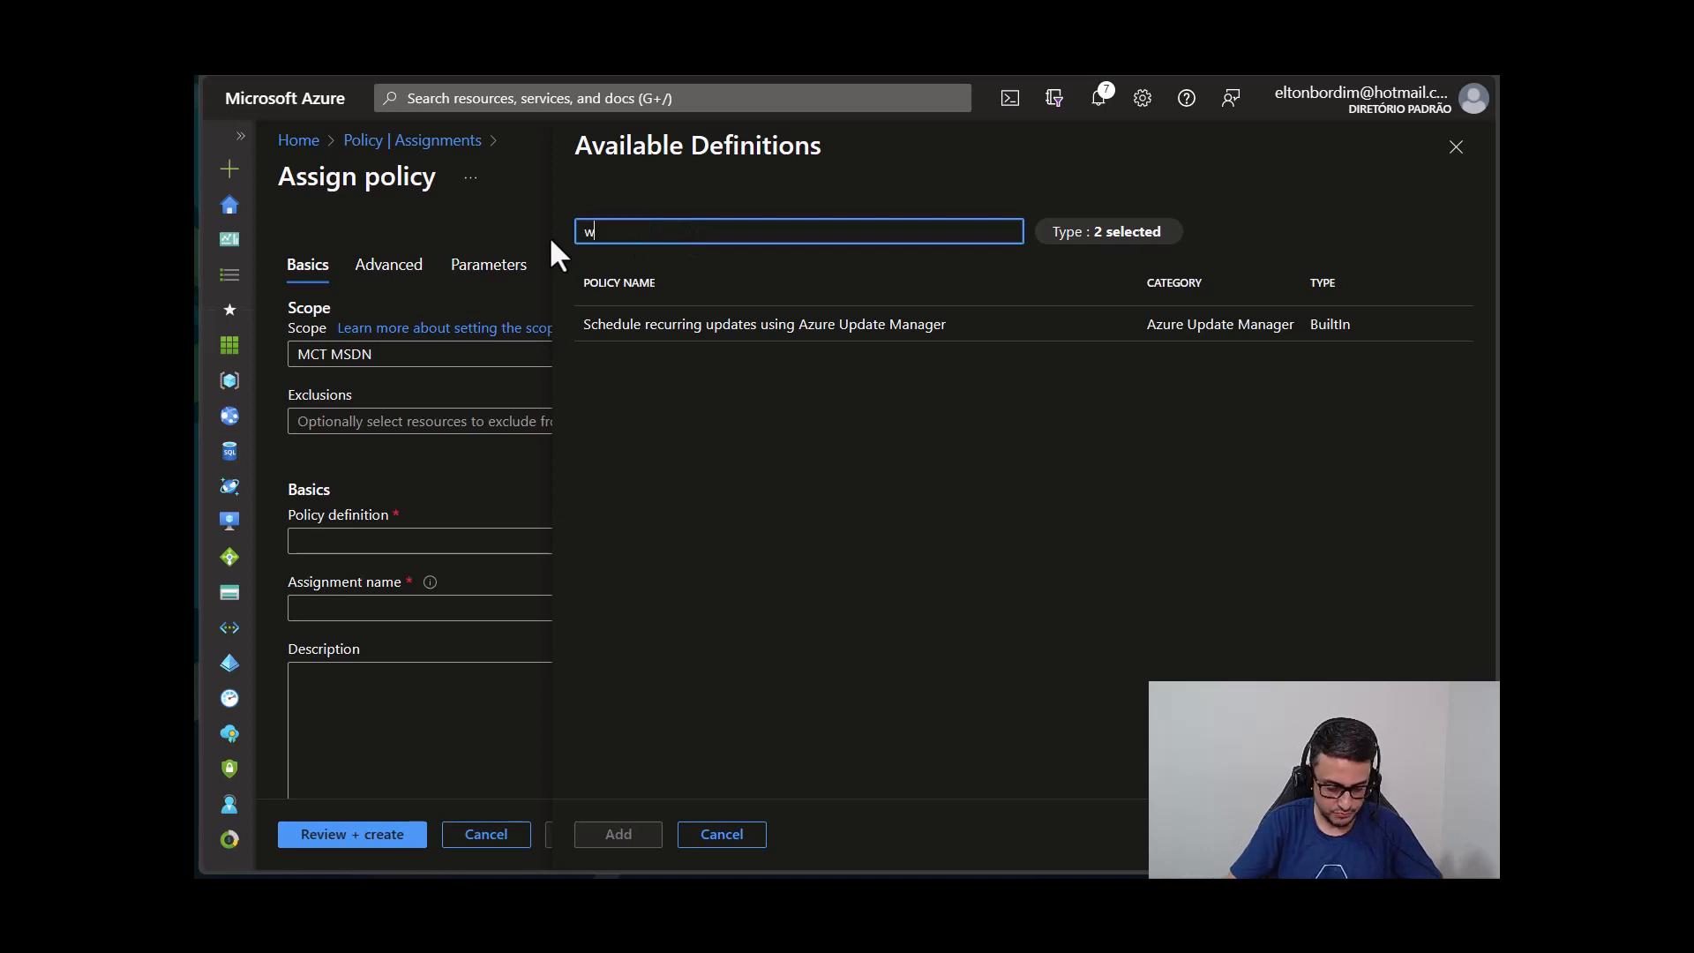
text(indows upd)
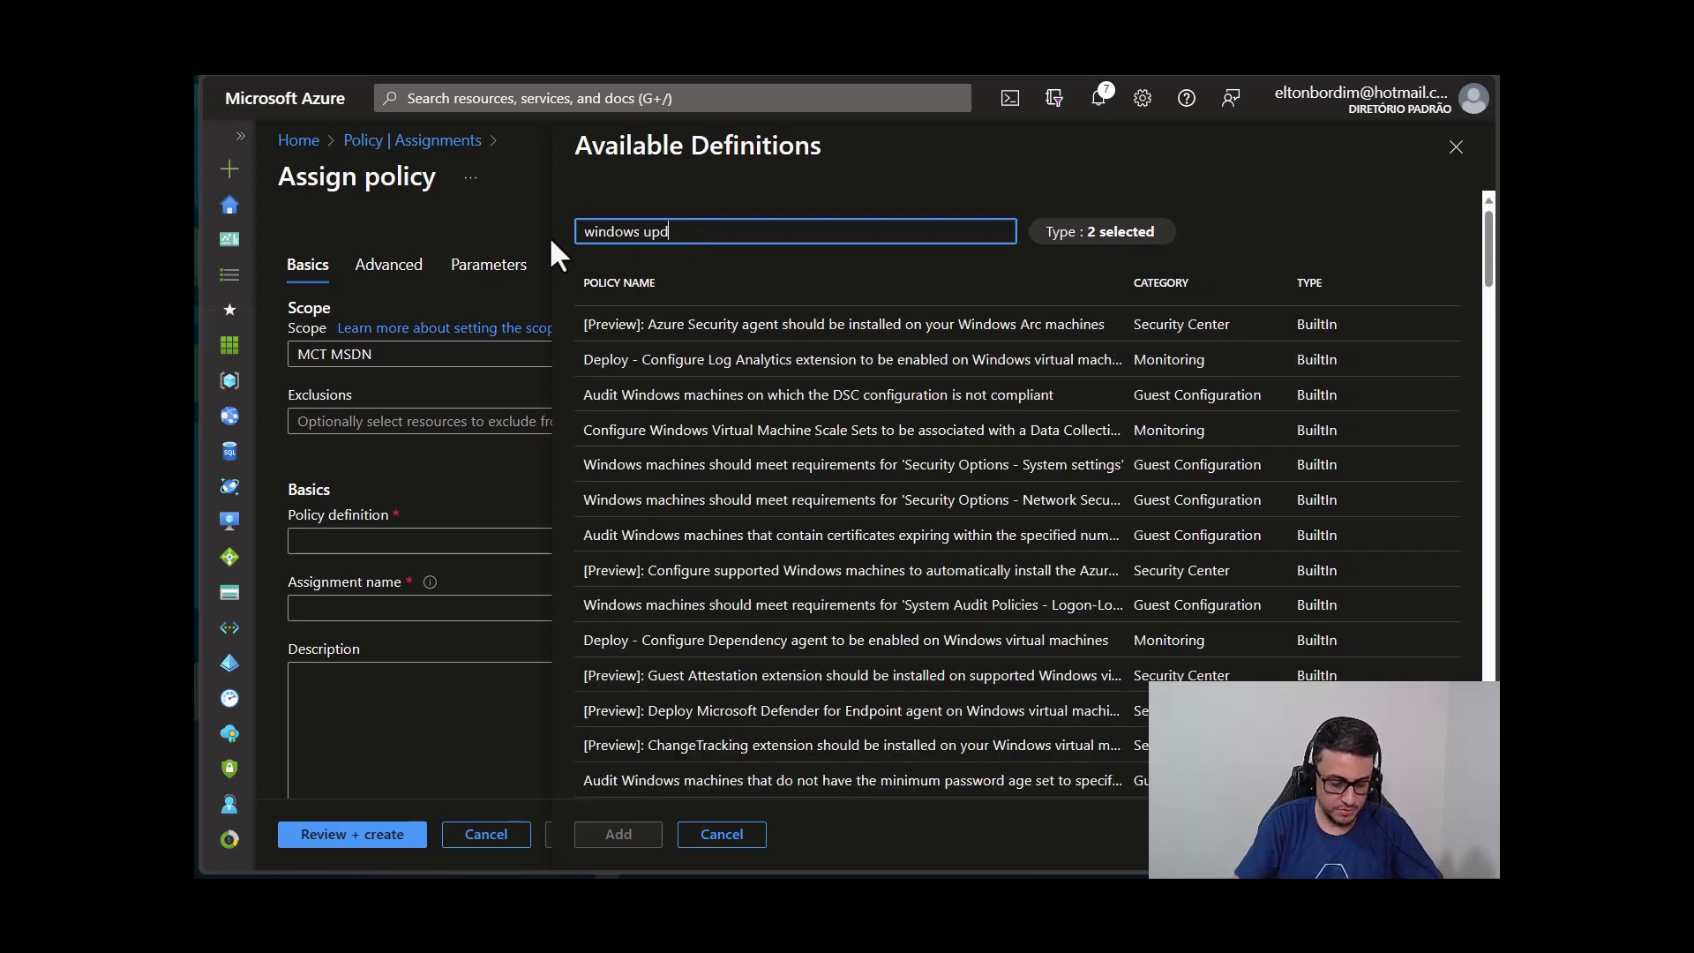
text(ate)
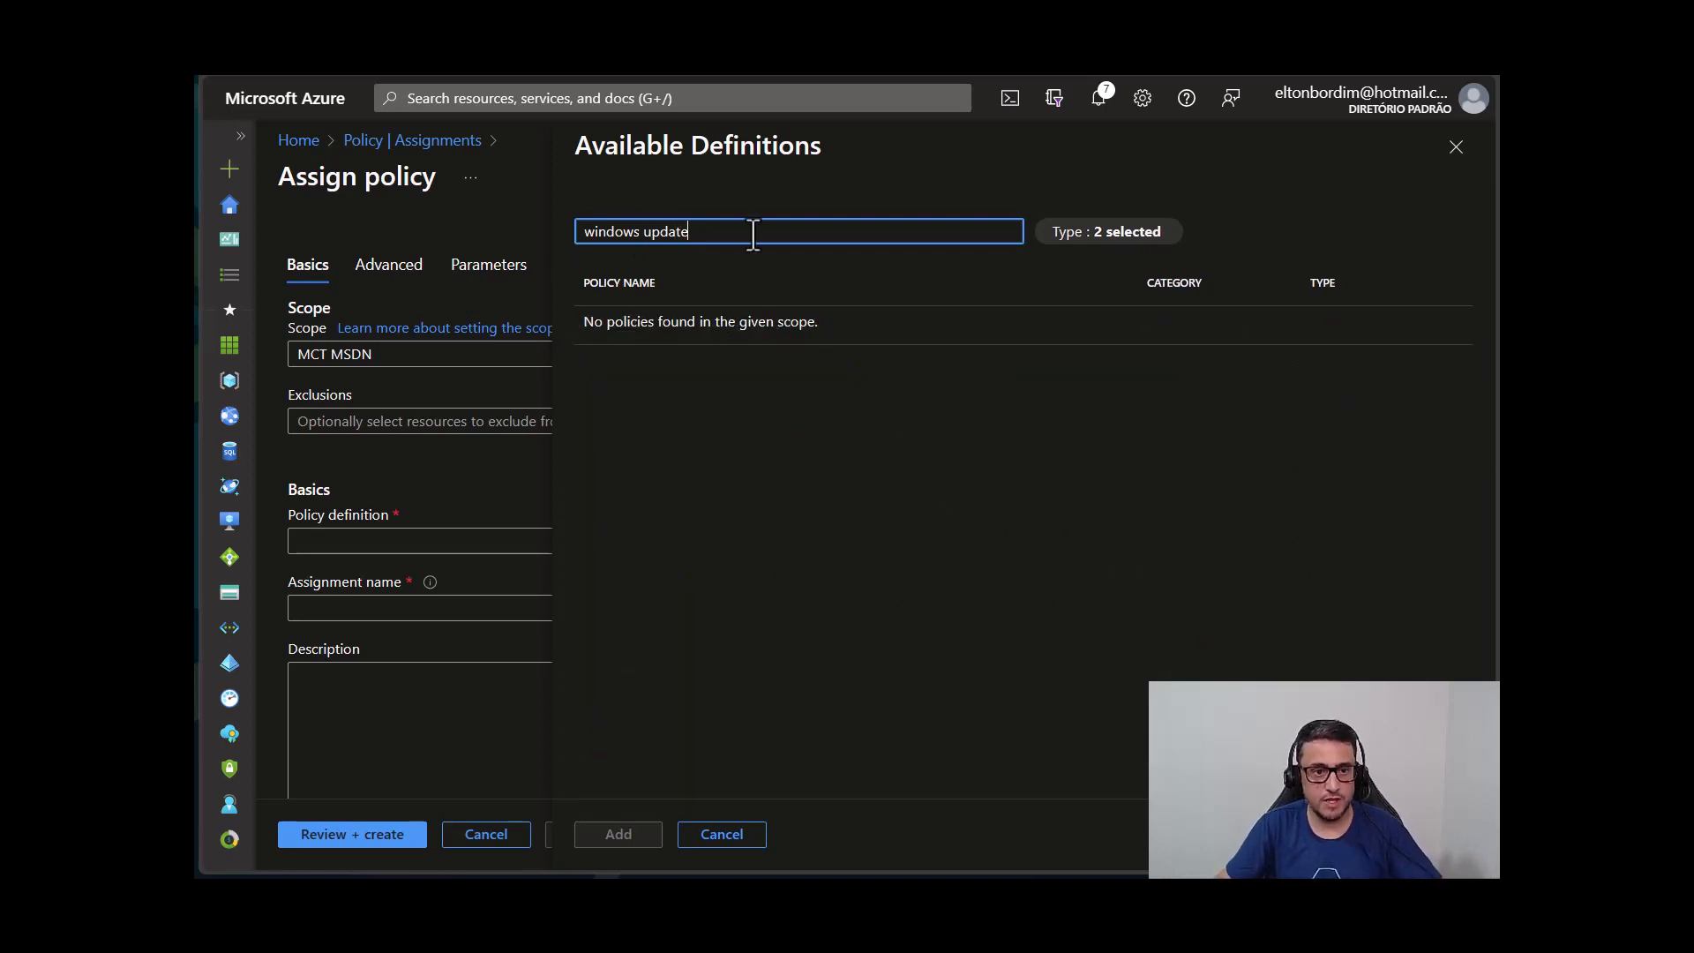
drag(753, 234, 488, 236)
key(BackSpace)
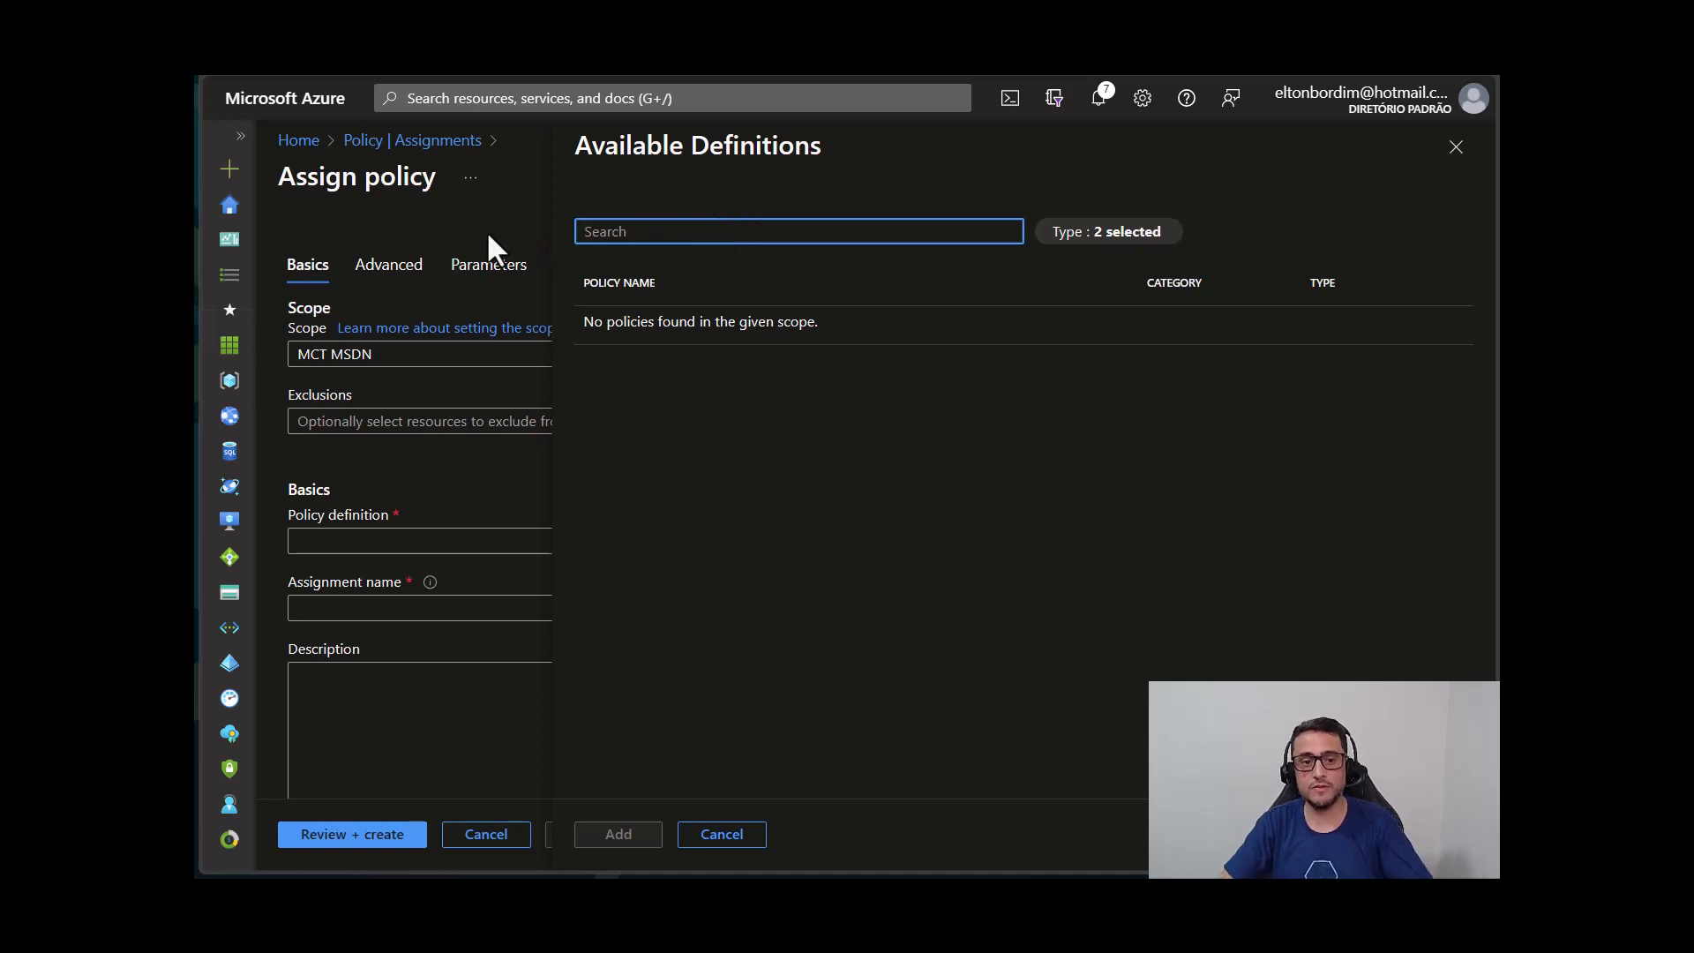